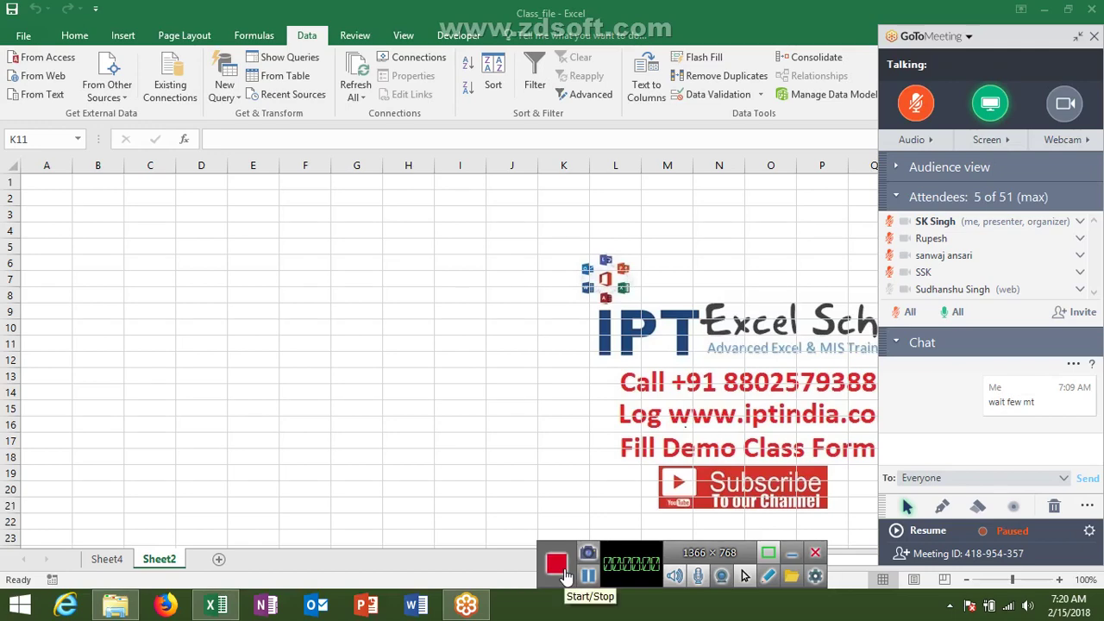
- Start the screen recorder, unmute the mic, resume the GoToMeeting recording and collapse its panel
left_click(558, 563)
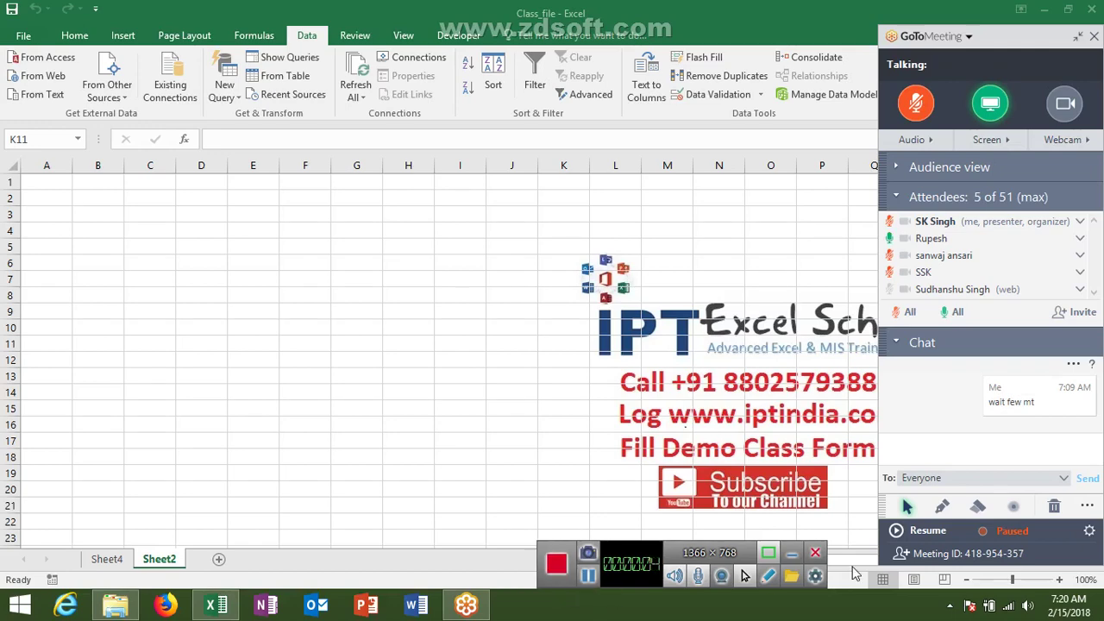
left_click(1077, 42)
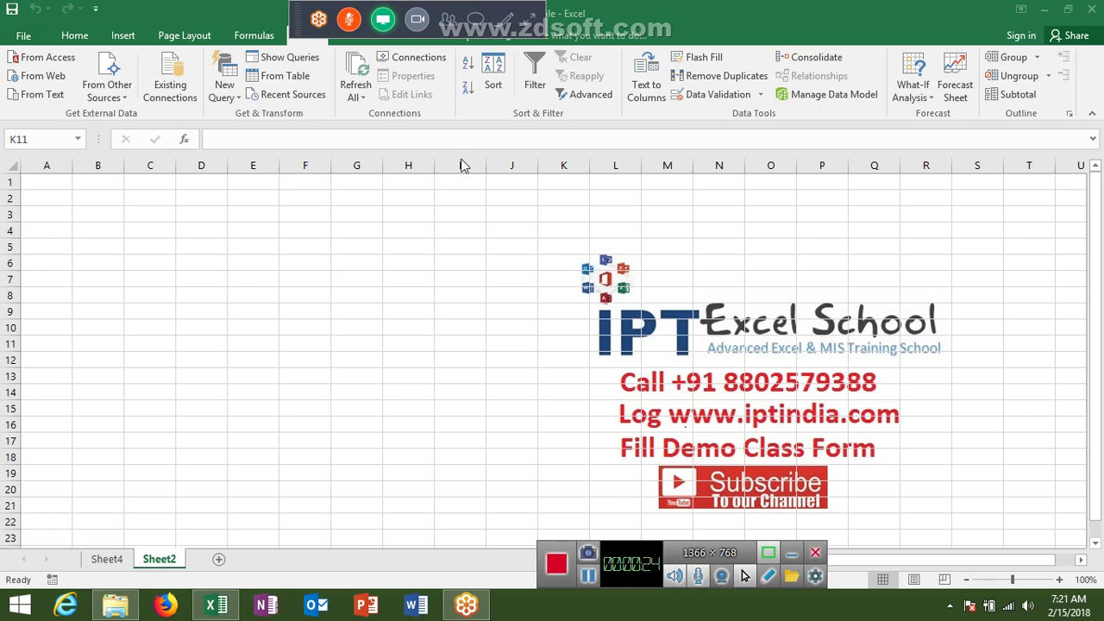
left_click(535, 19)
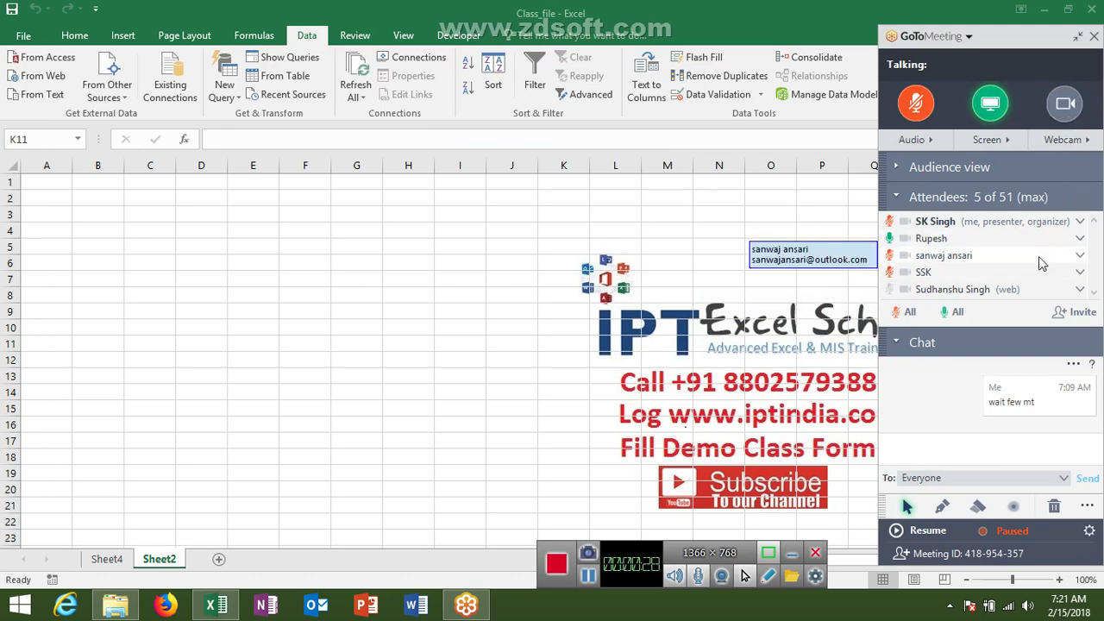
left_click(915, 104)
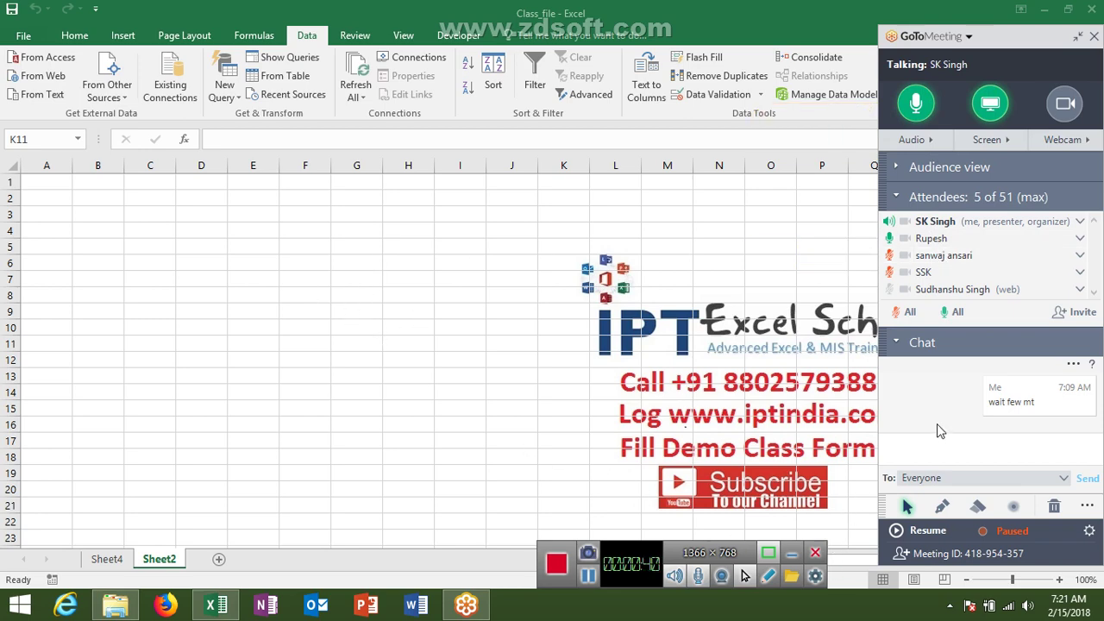
left_click(914, 539)
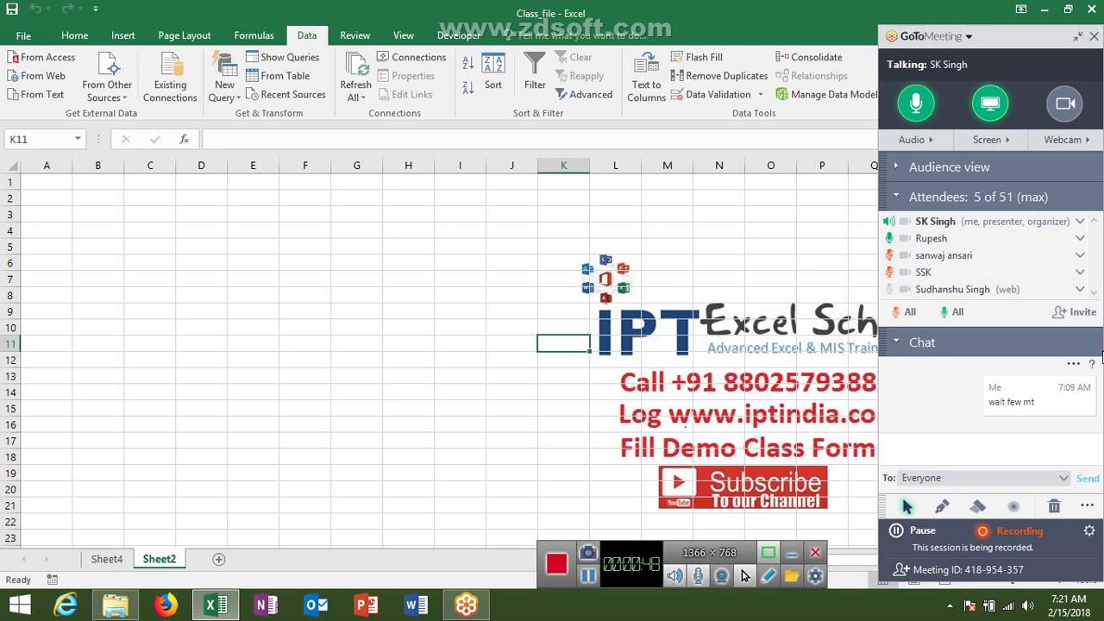
left_click(1079, 38)
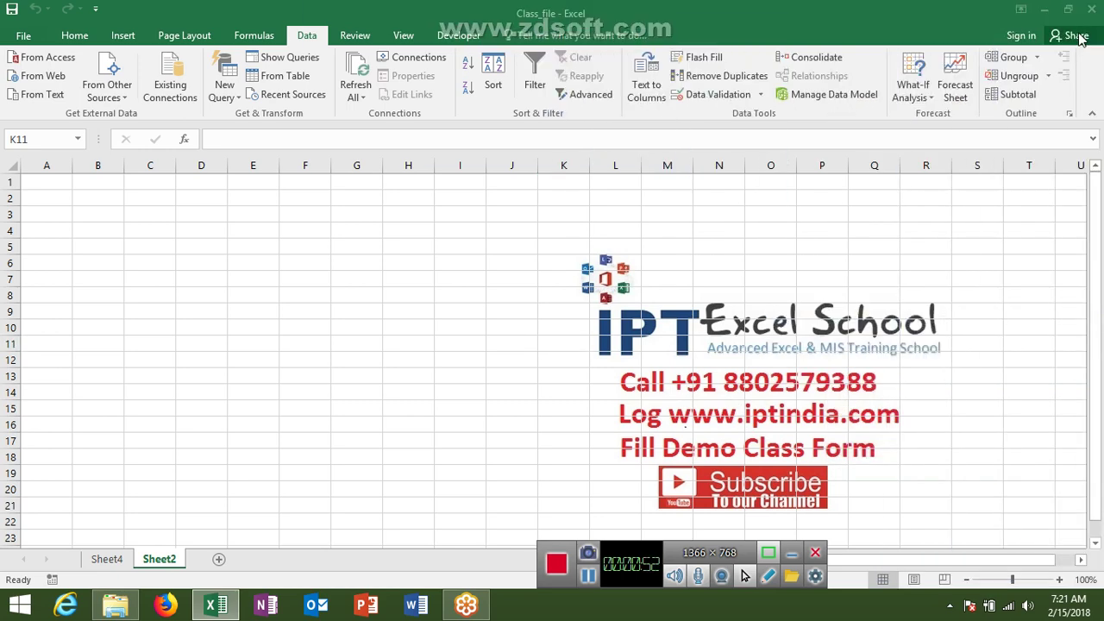
- Add a third worksheet to the workbook
left_click(219, 561)
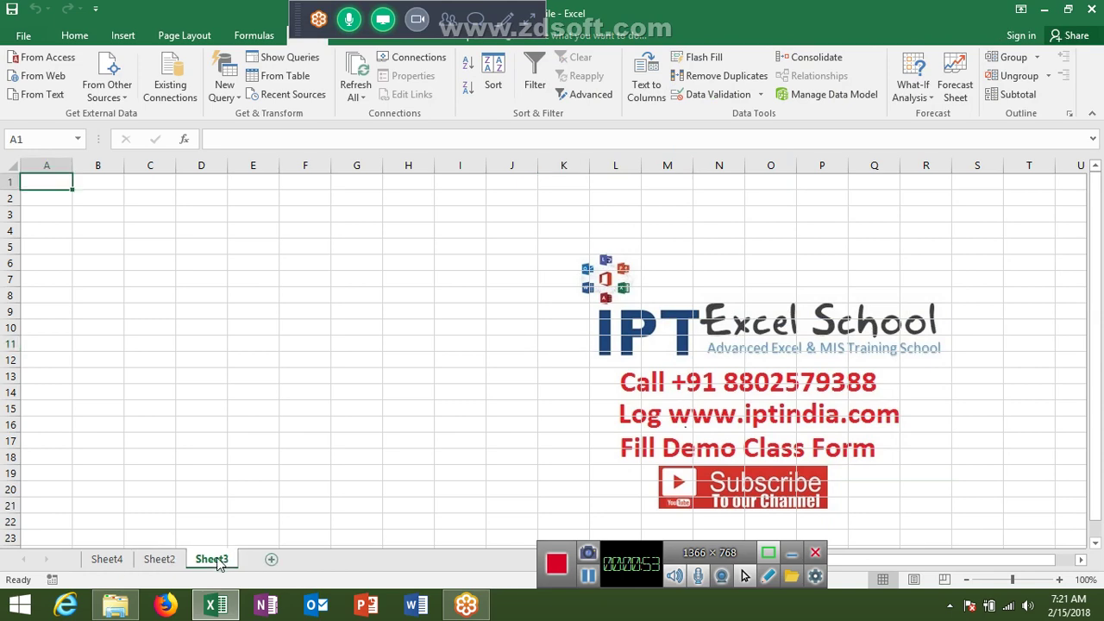
double_click(164, 559)
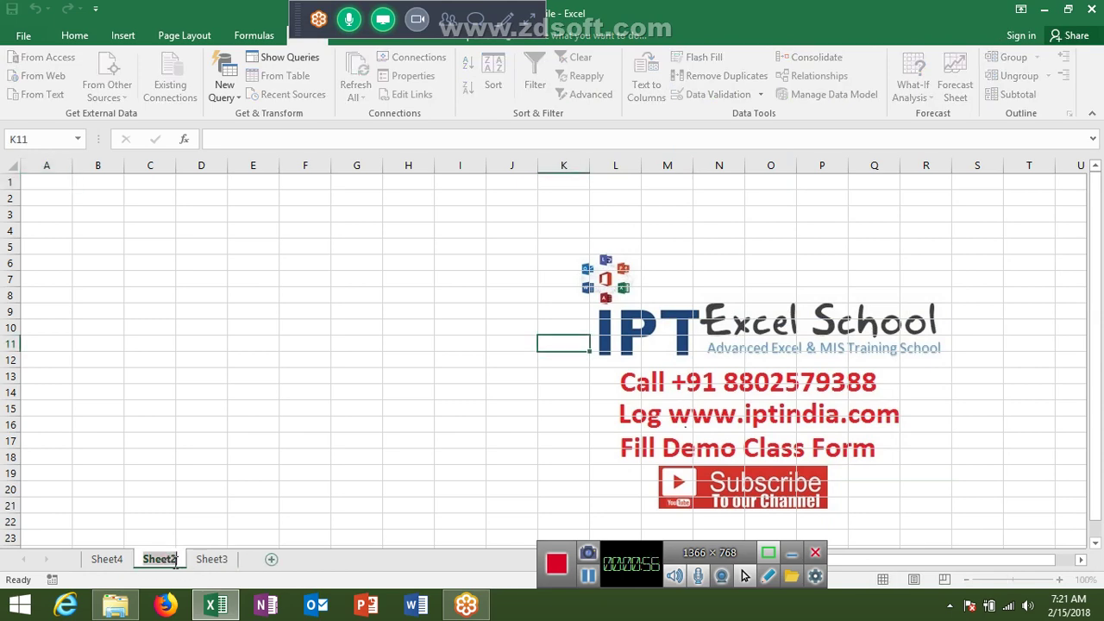
left_click(209, 560)
left_click(170, 556)
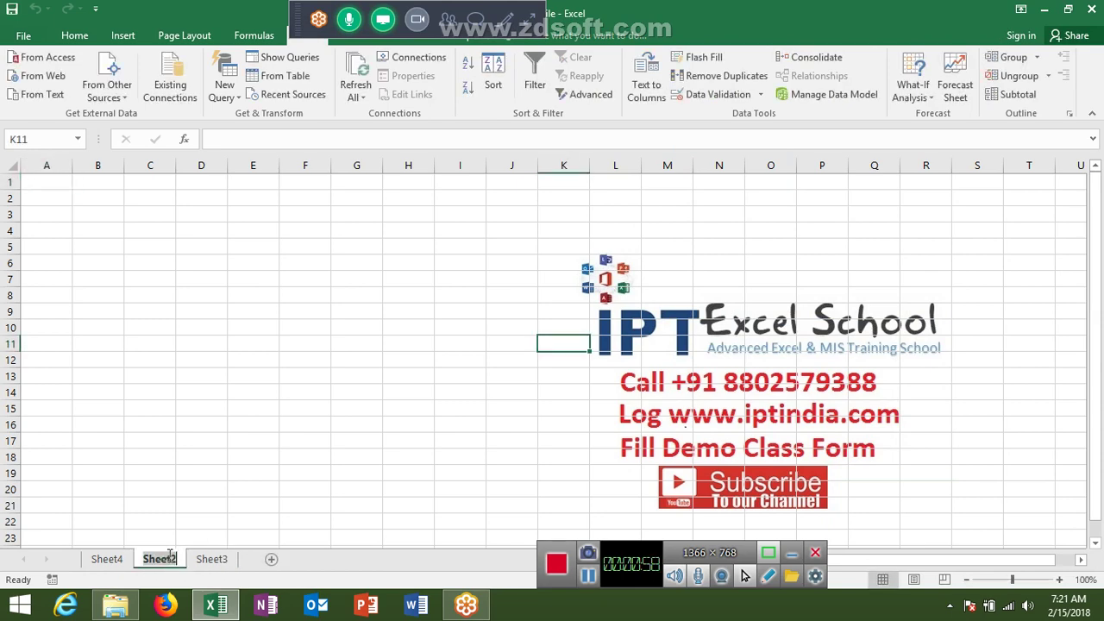
double_click(170, 556)
left_click(173, 559)
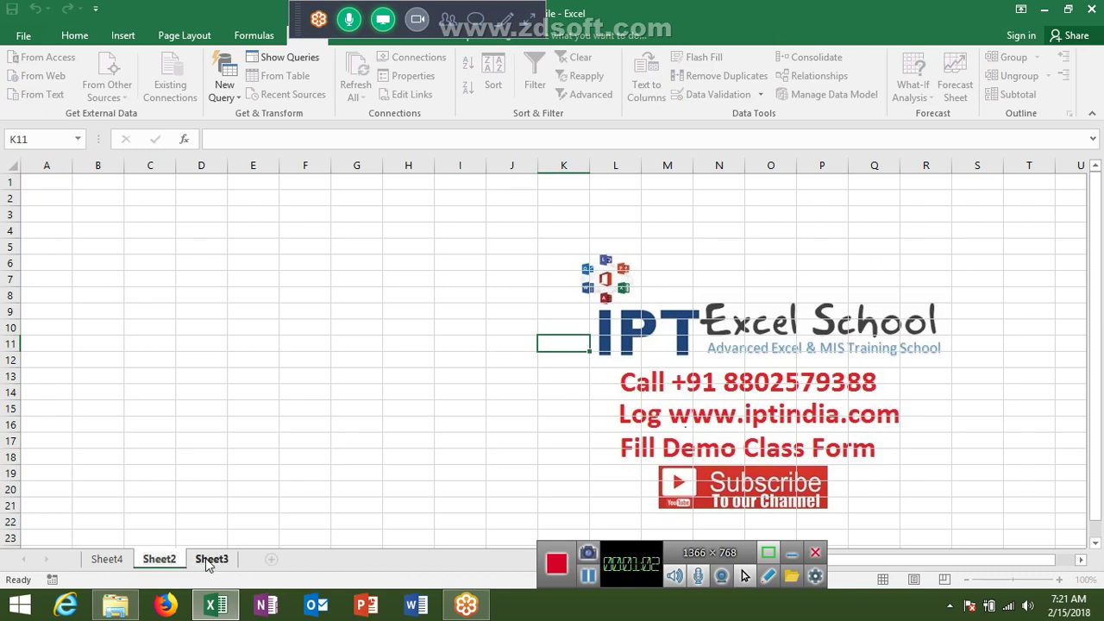
left_click(207, 561)
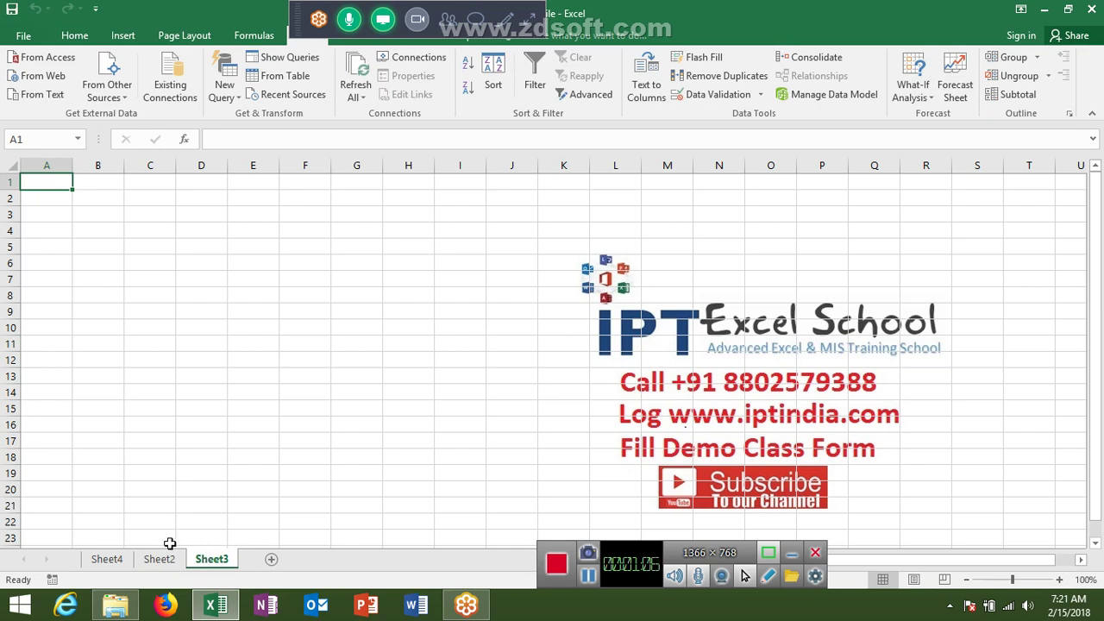
left_click(171, 560)
- Rename Sheet2 to Bank and Sheet3 to Tally
double_click(171, 559)
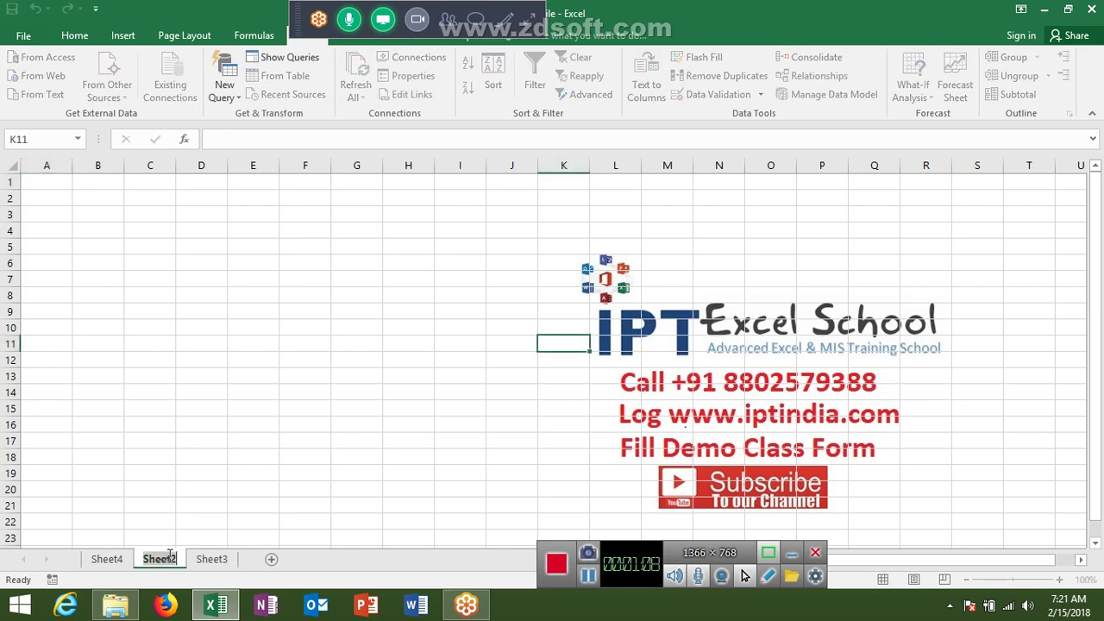
type("Ba")
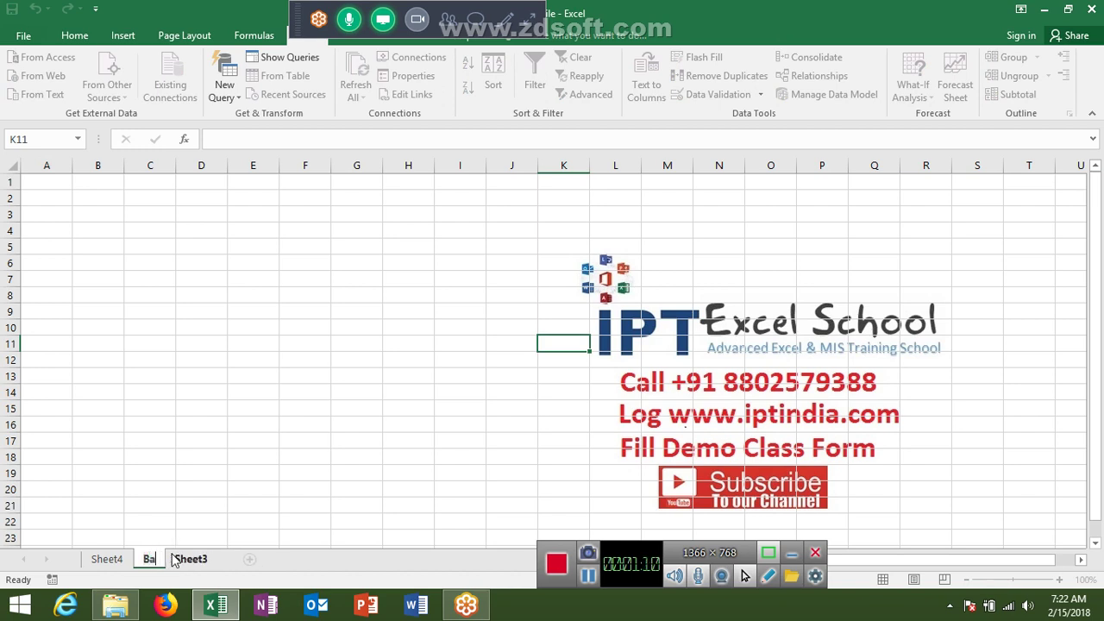
type("nk")
double_click(205, 559)
type("Ta")
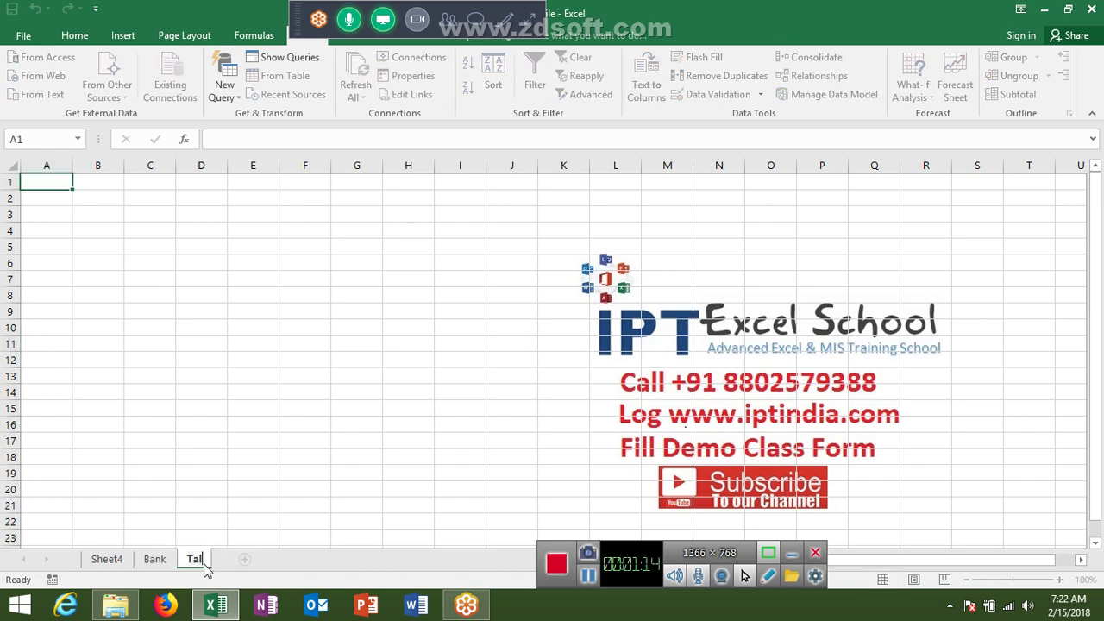
type("ly")
key("Return")
key("Down")
key("Down")
key("Down")
key("Down")
key("Down")
key("Down")
- On the Bank sheet, enter the A/c header in A1 and 1101 in A2
left_click(154, 559)
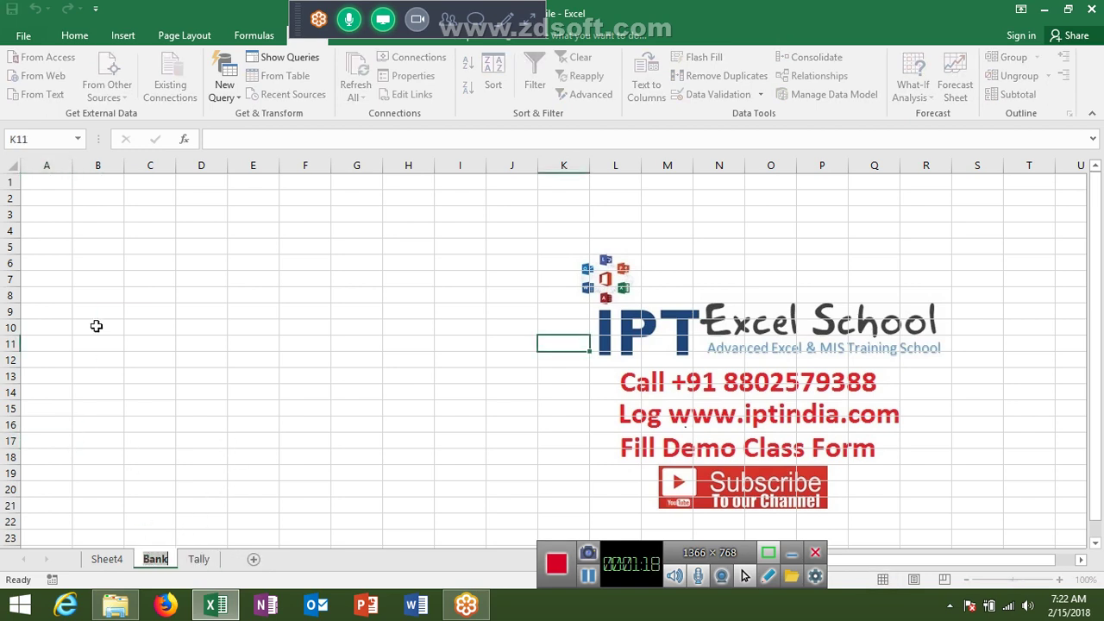
left_click(43, 180)
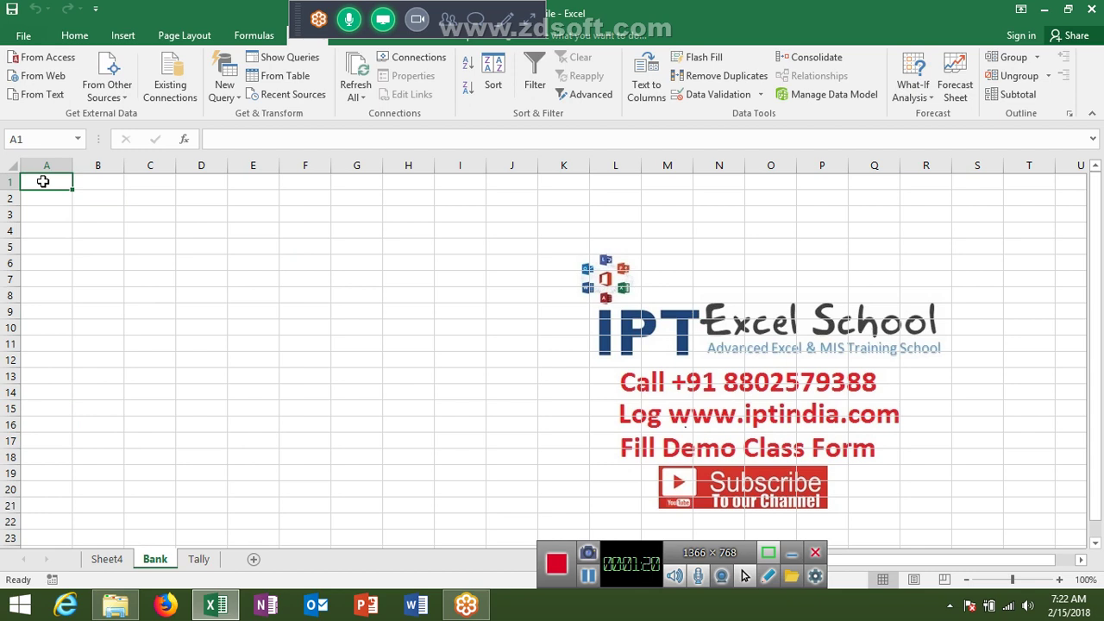
type("AS")
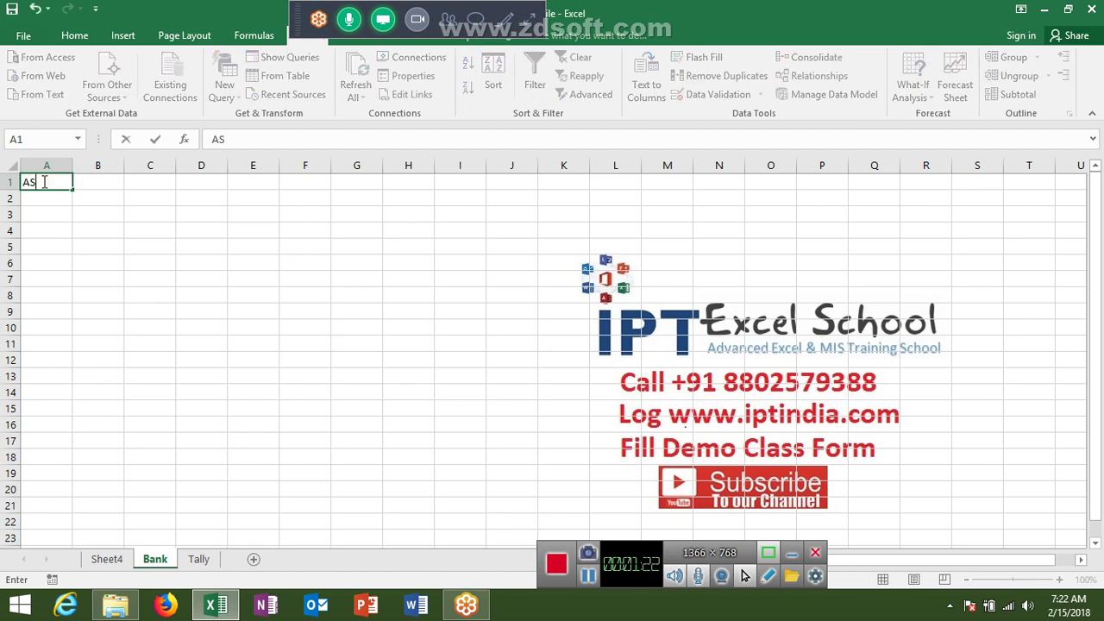
key("Return")
type("11")
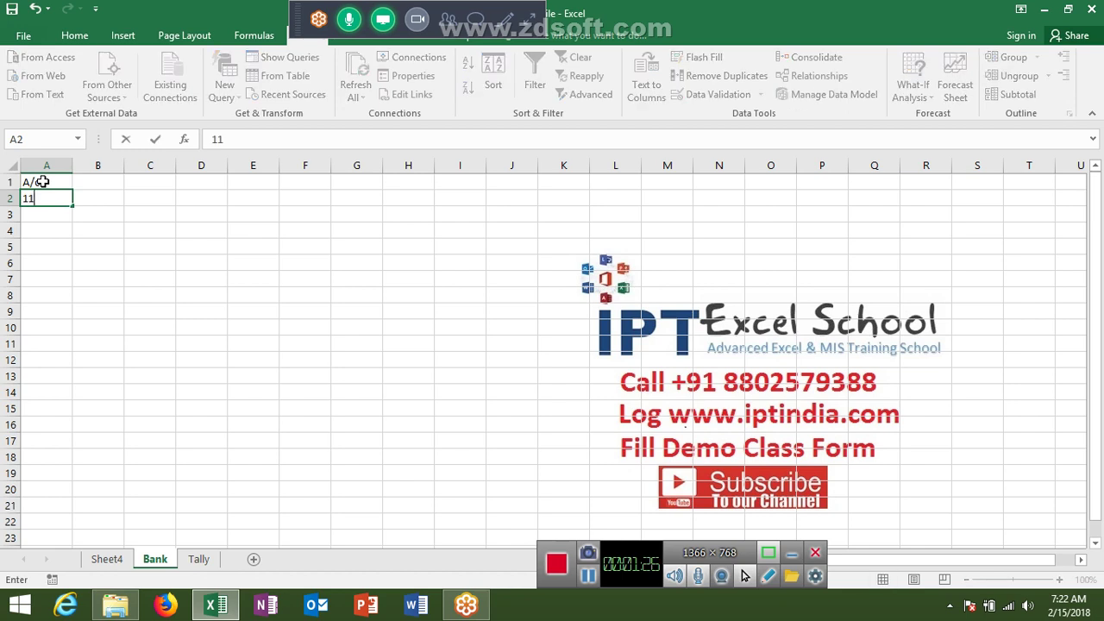
type("01")
key("Return")
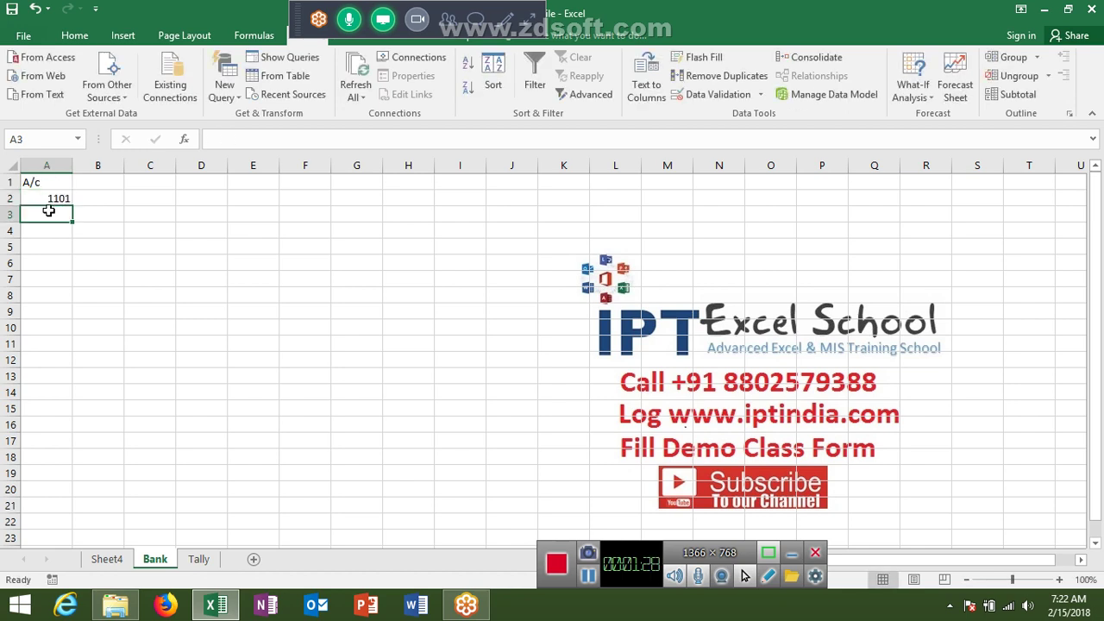
- Enter =A2+1 in A3 and fill it down column A to row 105
left_click(52, 196)
left_click(60, 217)
type("=")
key("Up")
type("+")
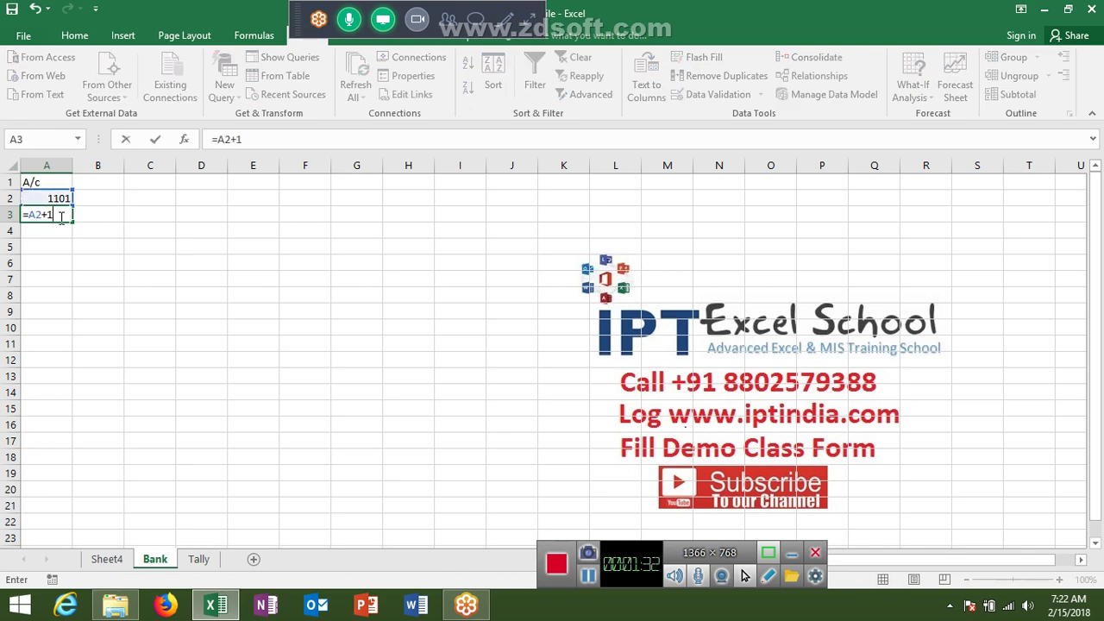
key("Return")
left_click_drag(60, 217, 30, 569)
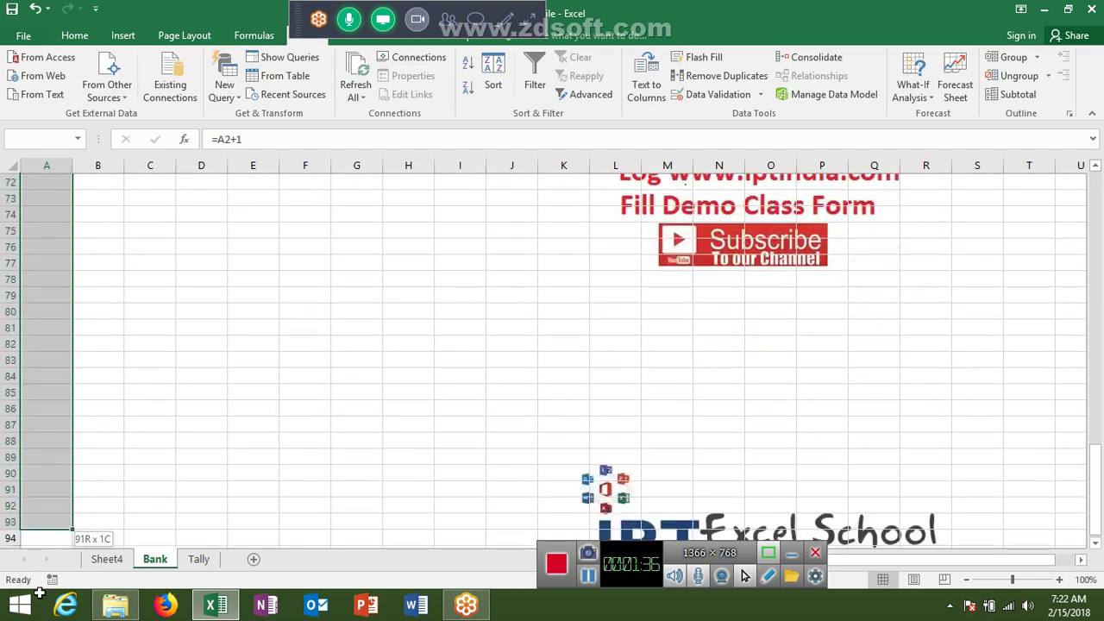
left_click_drag(30, 569, 47, 591)
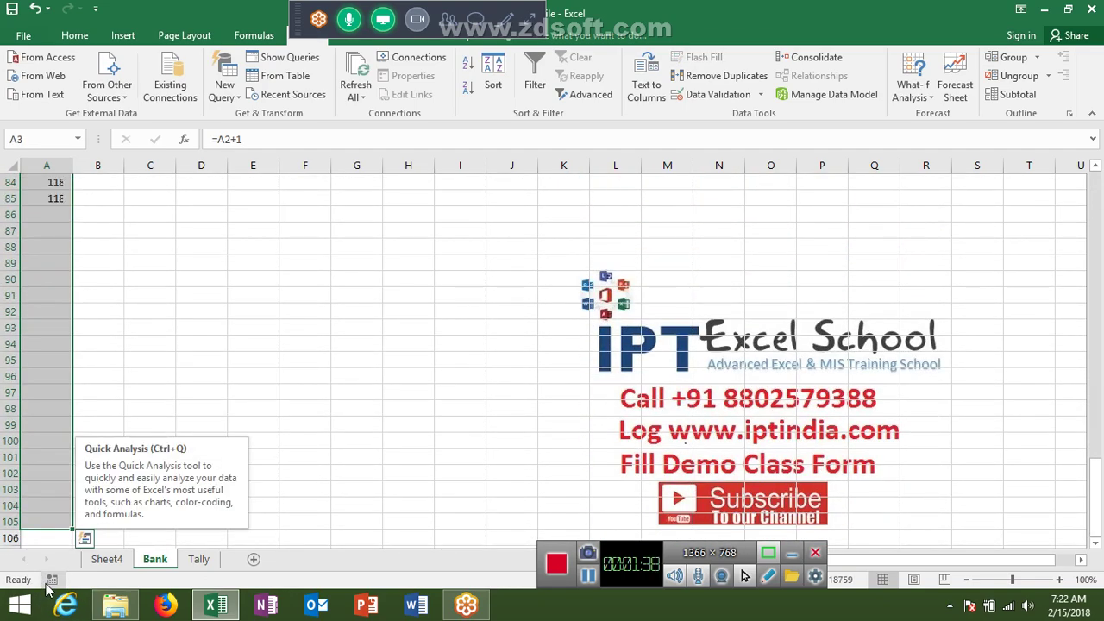
key("ctrl+Home")
- Convert the account numbers in A2:A105 to plain values with Paste Values
key("Down")
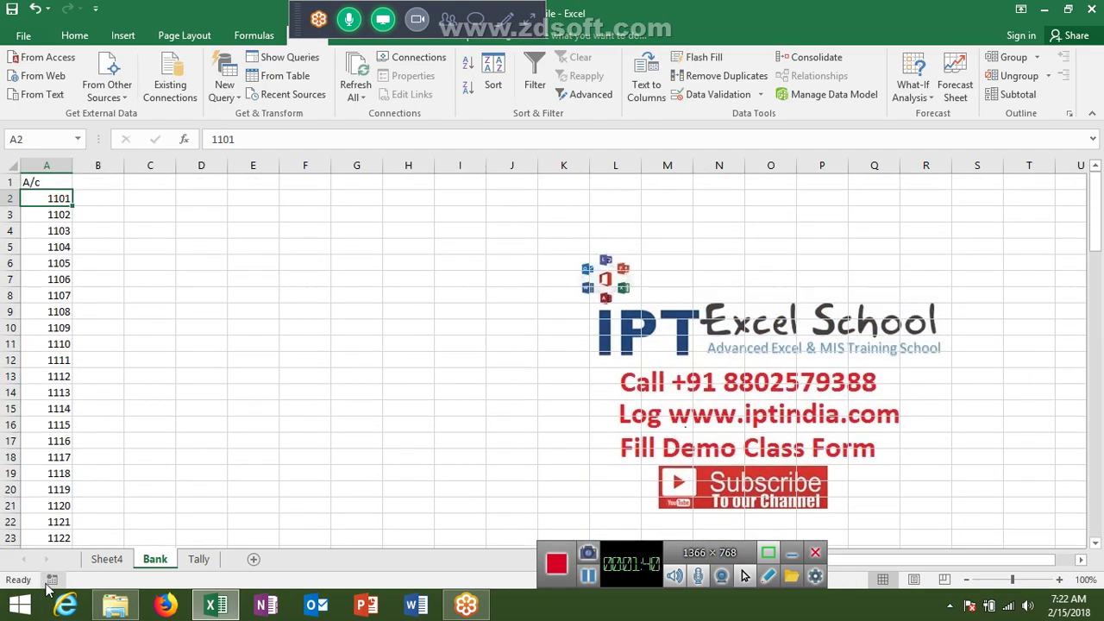
key("ctrl+shift+Down")
key("ctrl+c")
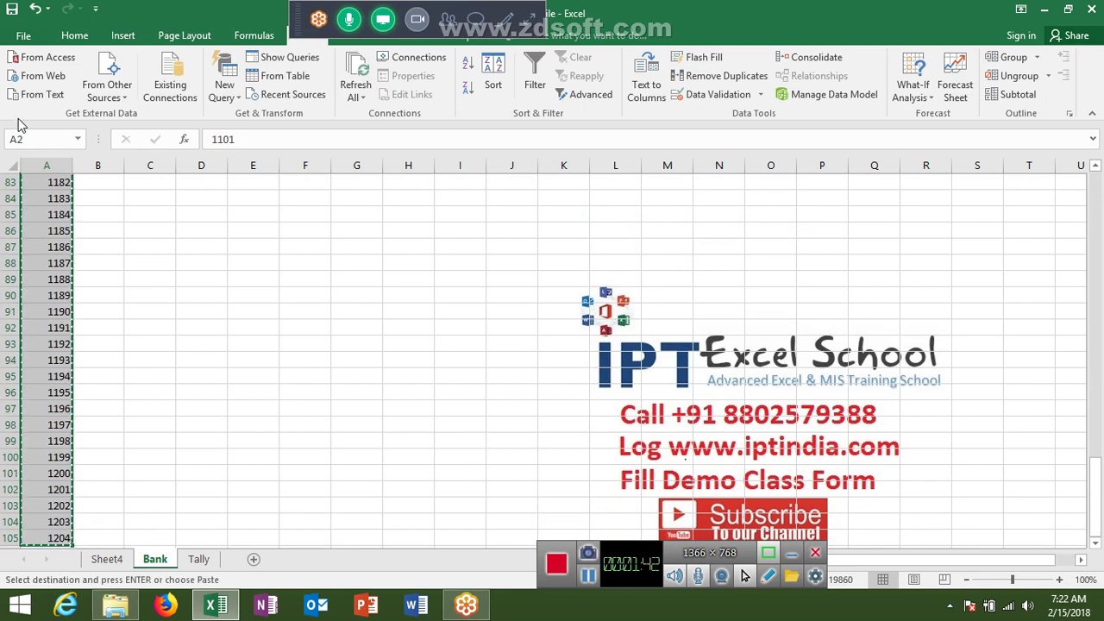
left_click(74, 35)
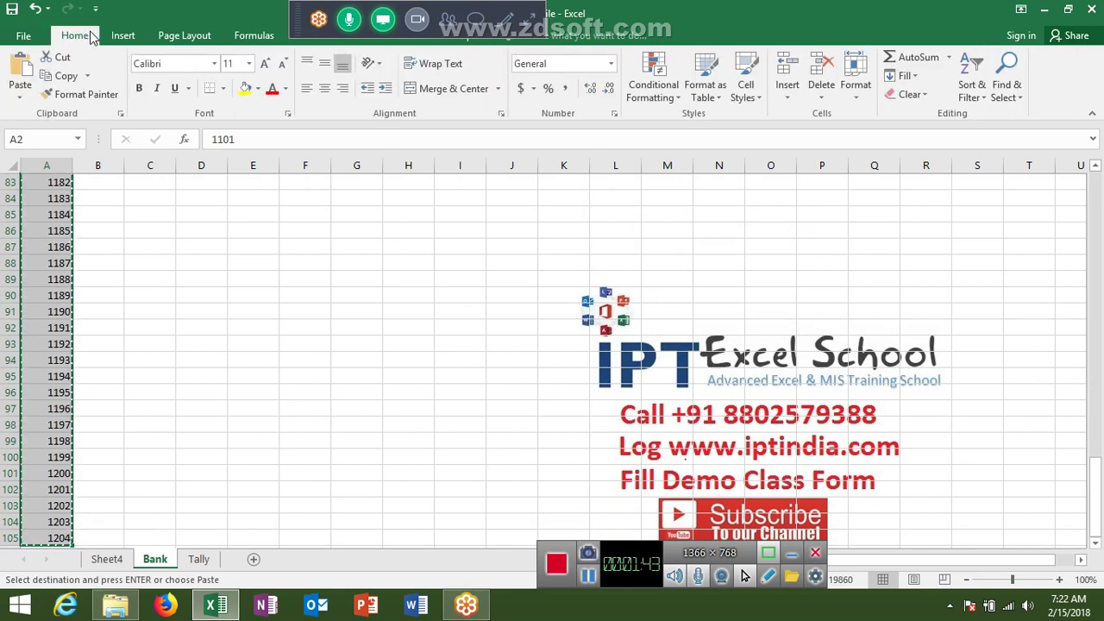
left_click(21, 93)
left_click(17, 203)
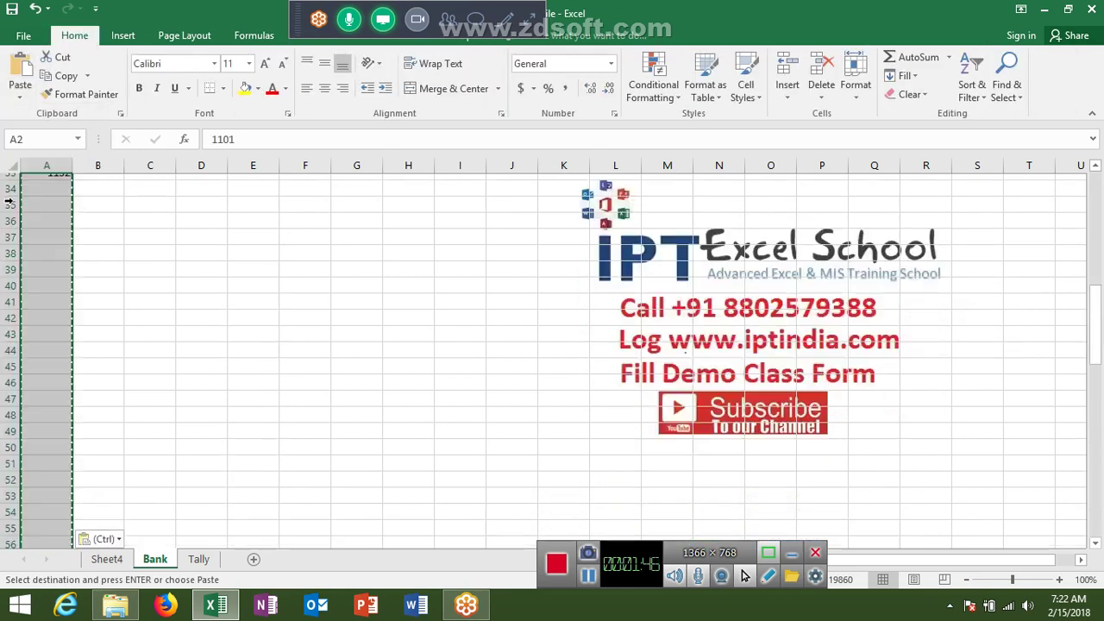
- On the Tally sheet, add the A/c header and fill codes from SBI1101 down column A
left_click(206, 557)
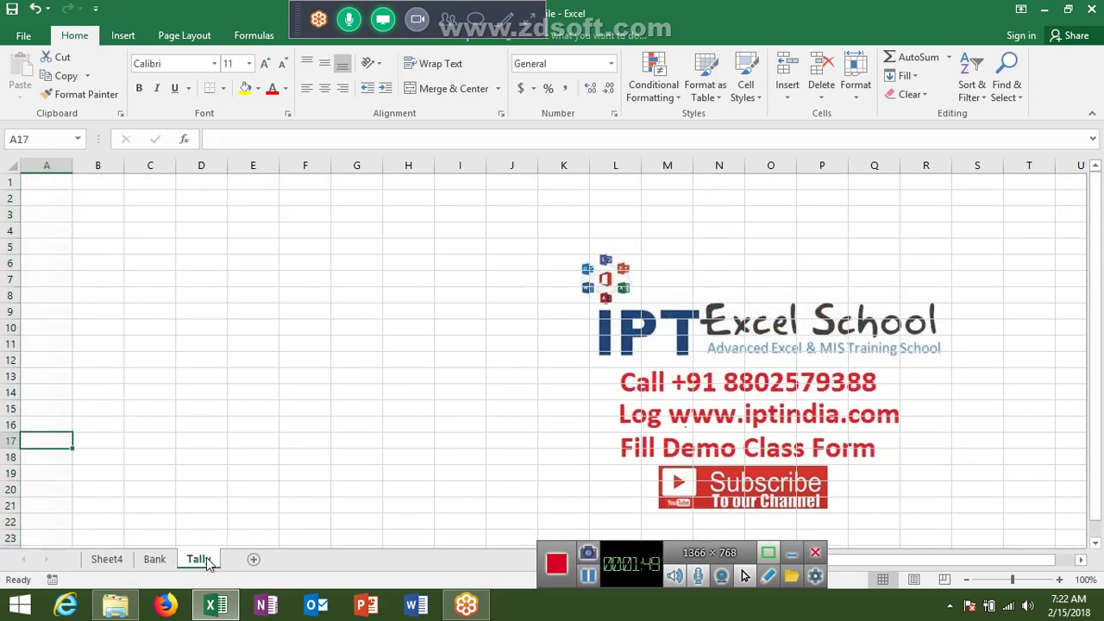
left_click(43, 189)
type("A/c")
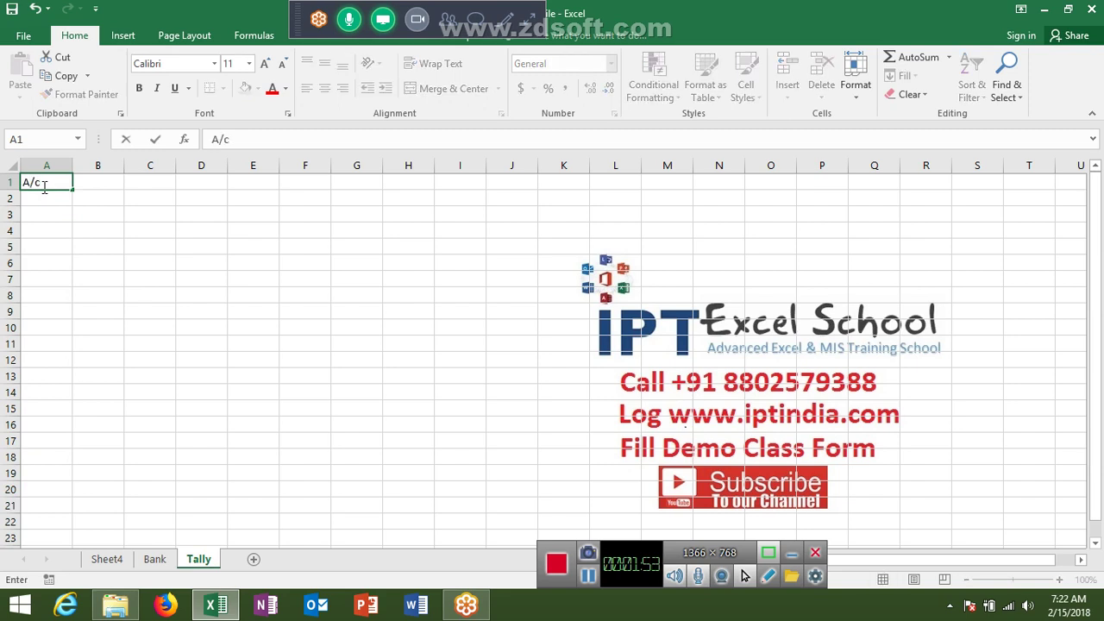
key("Return")
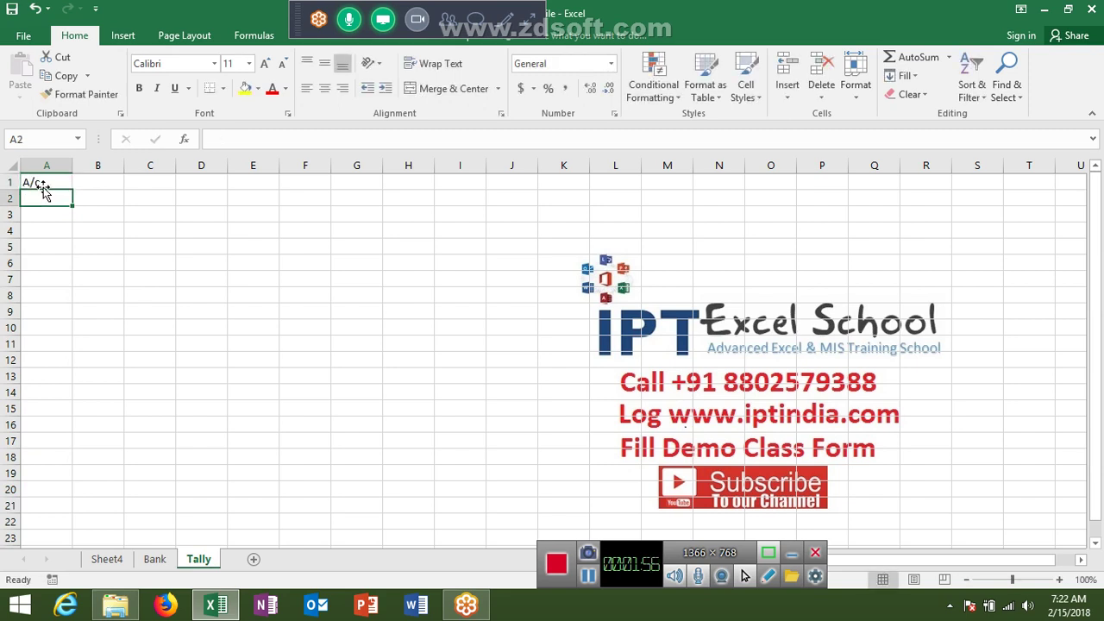
type("SBI")
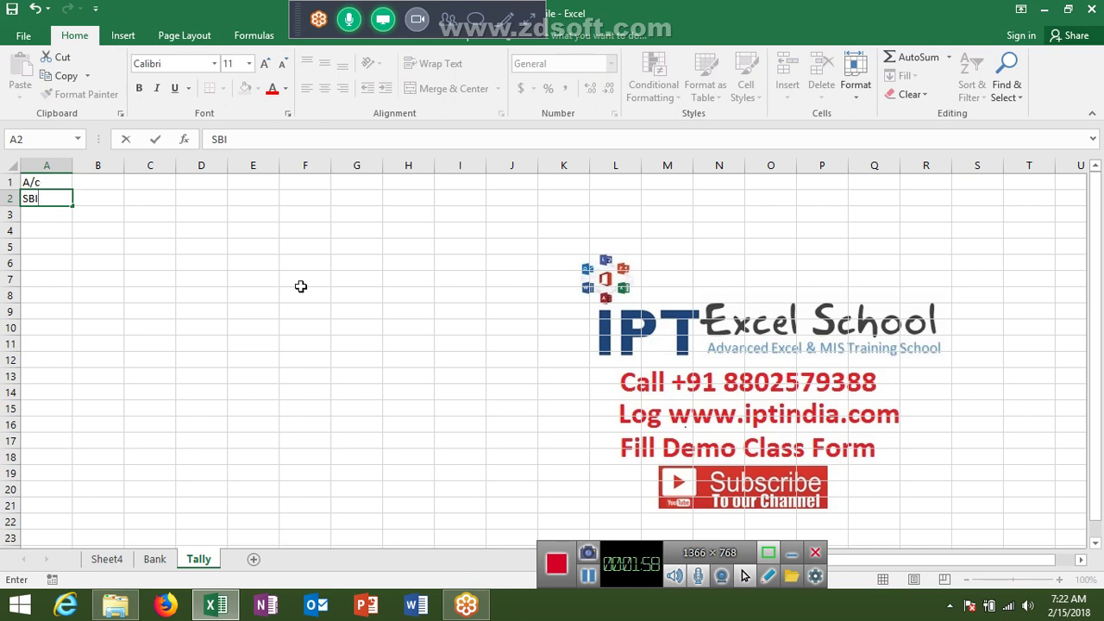
type("1101")
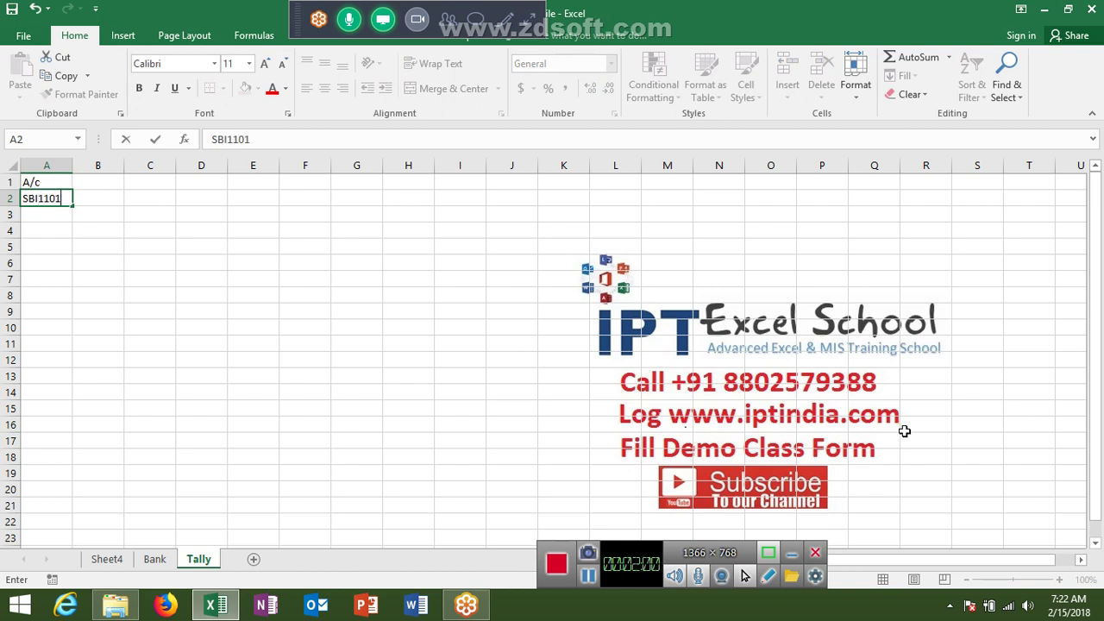
key("Return")
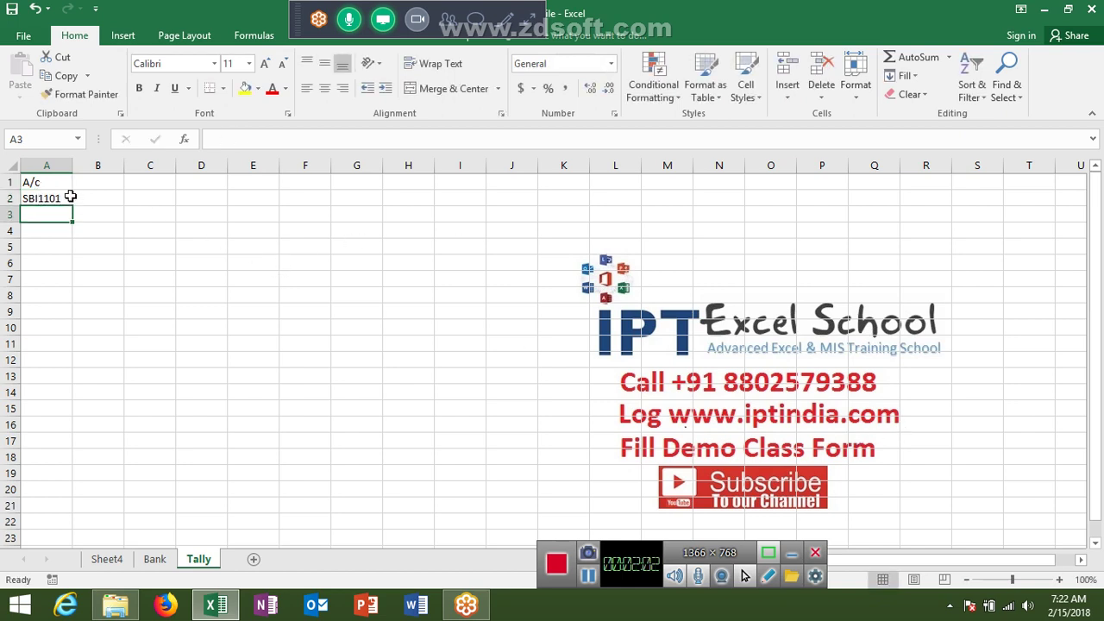
left_click(54, 195)
left_click_drag(73, 206, 73, 528)
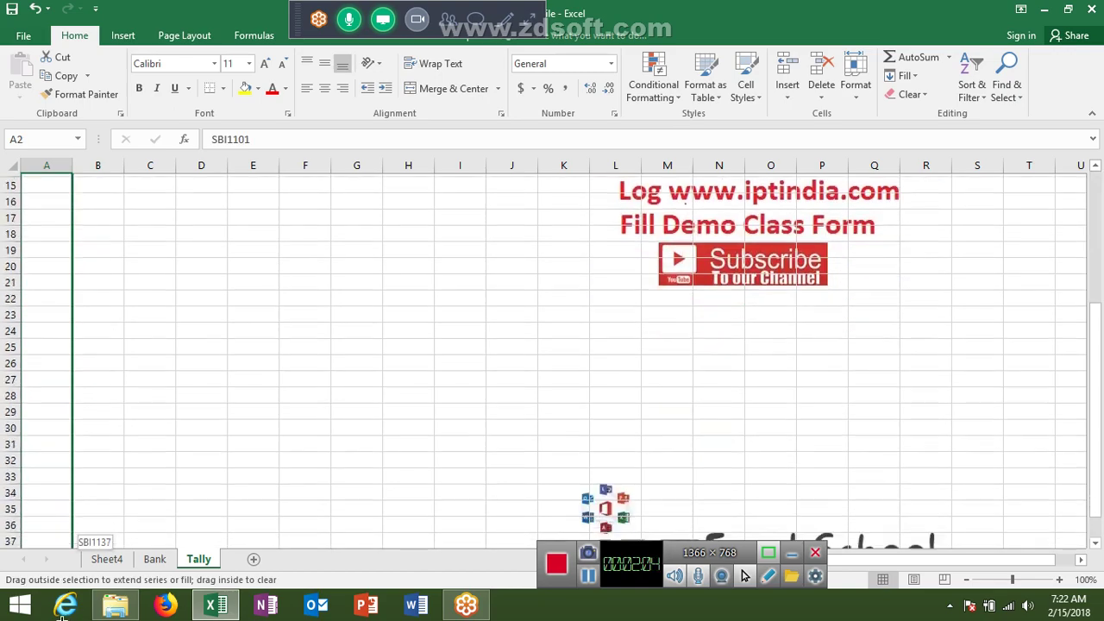
key("ctrl+Home")
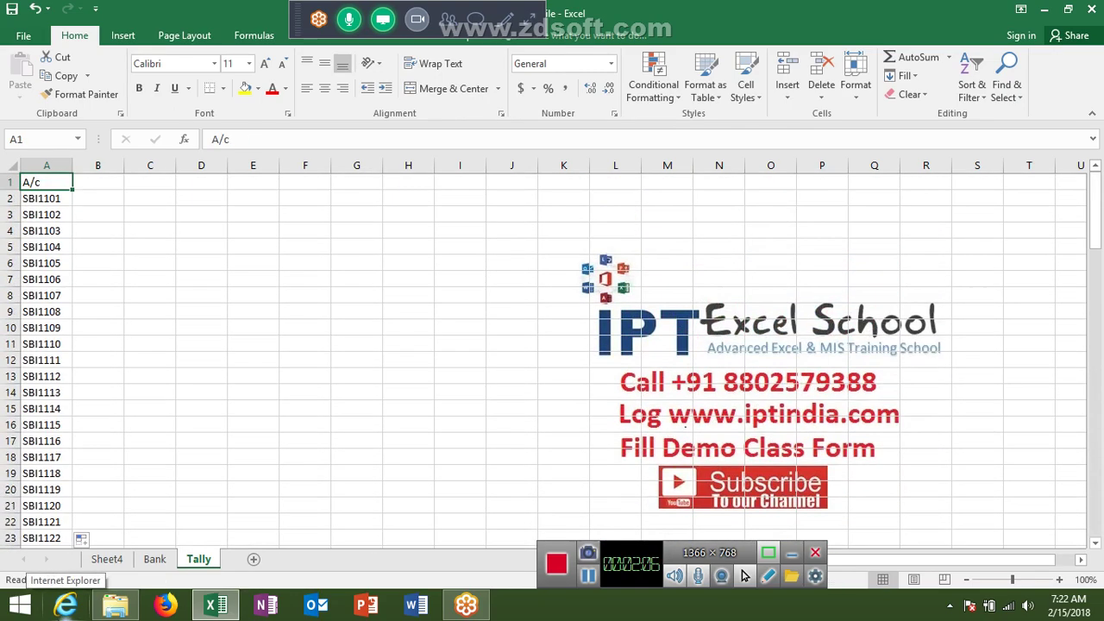
- Edit three codes to HDFC1111, CAPBN1117 and SBI1118S/v
double_click(44, 361)
key("Home")
key("Delete")
key("Delete")
key("Delete")
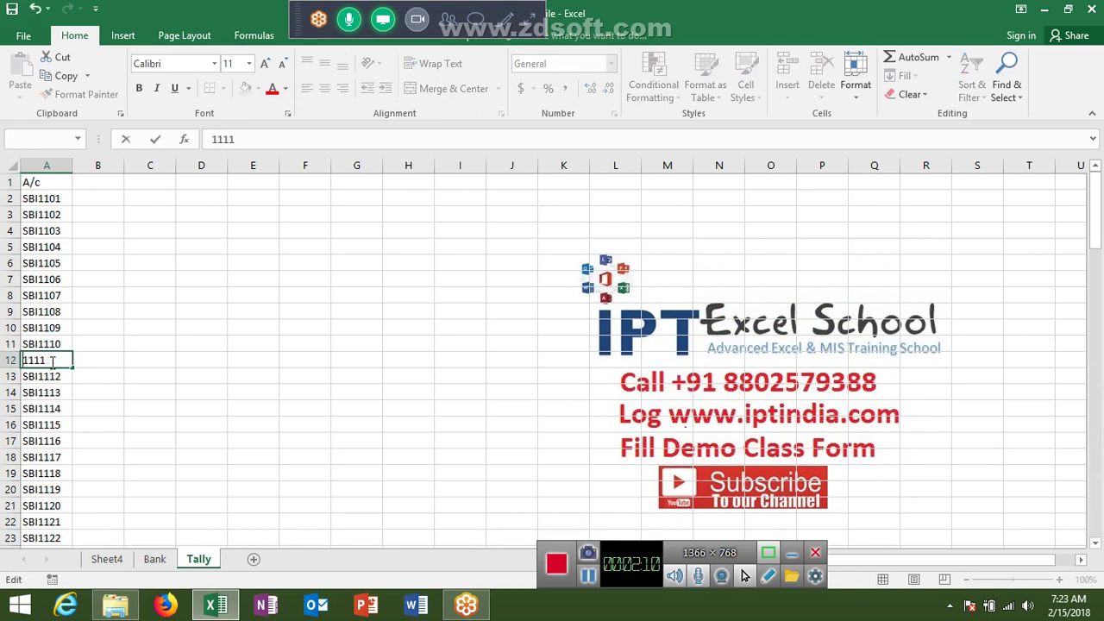
type("HDFC")
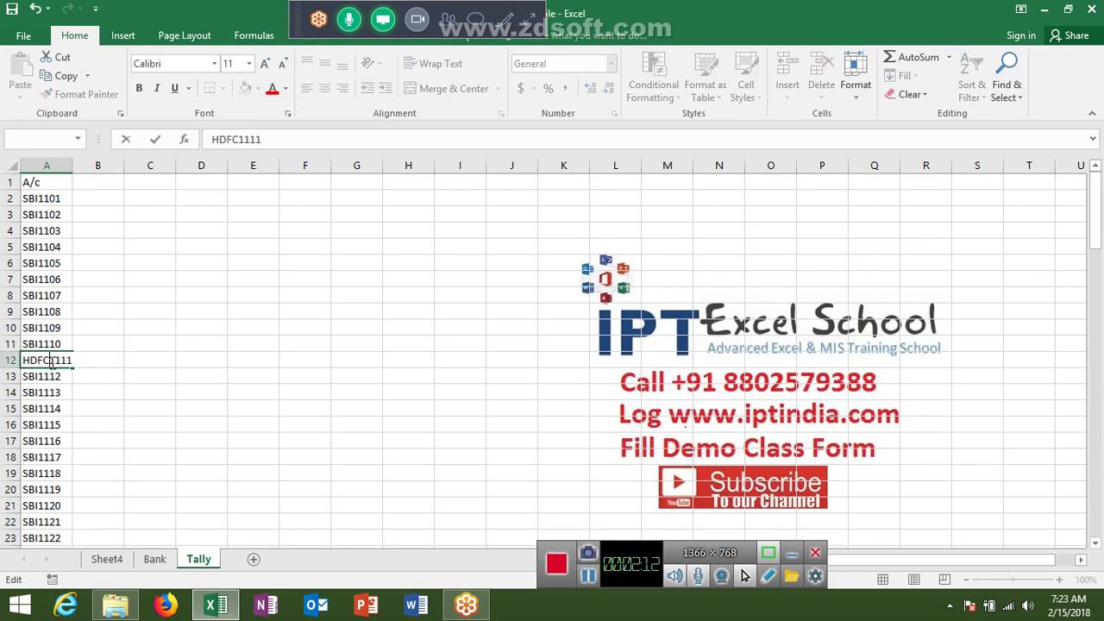
double_click(39, 457)
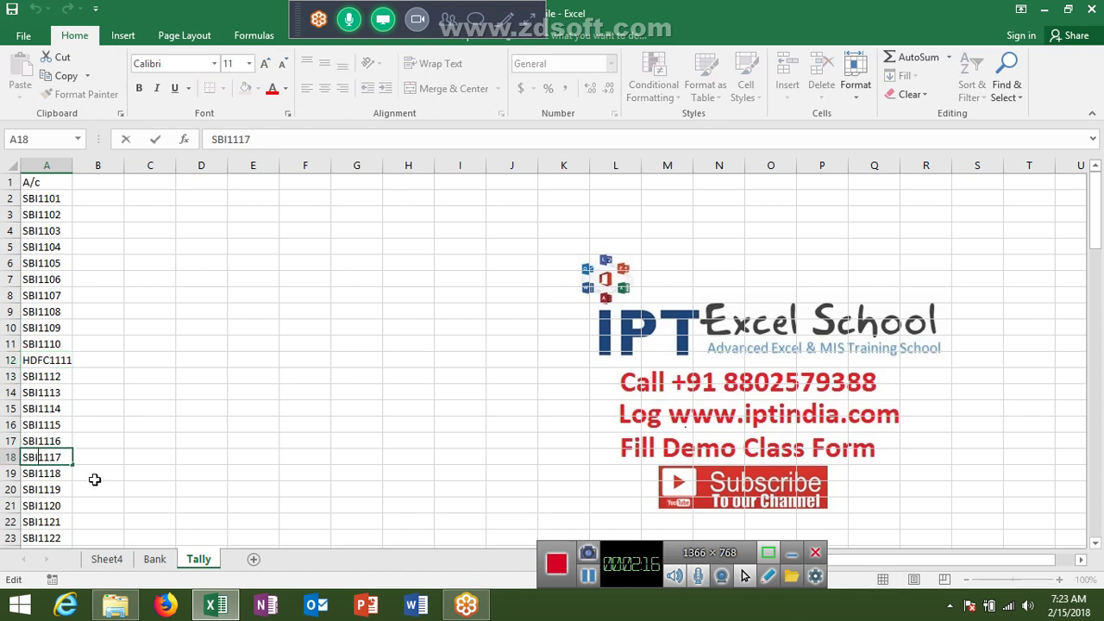
key("BackSpace")
key("BackSpace")
key("BackSpace")
type("C")
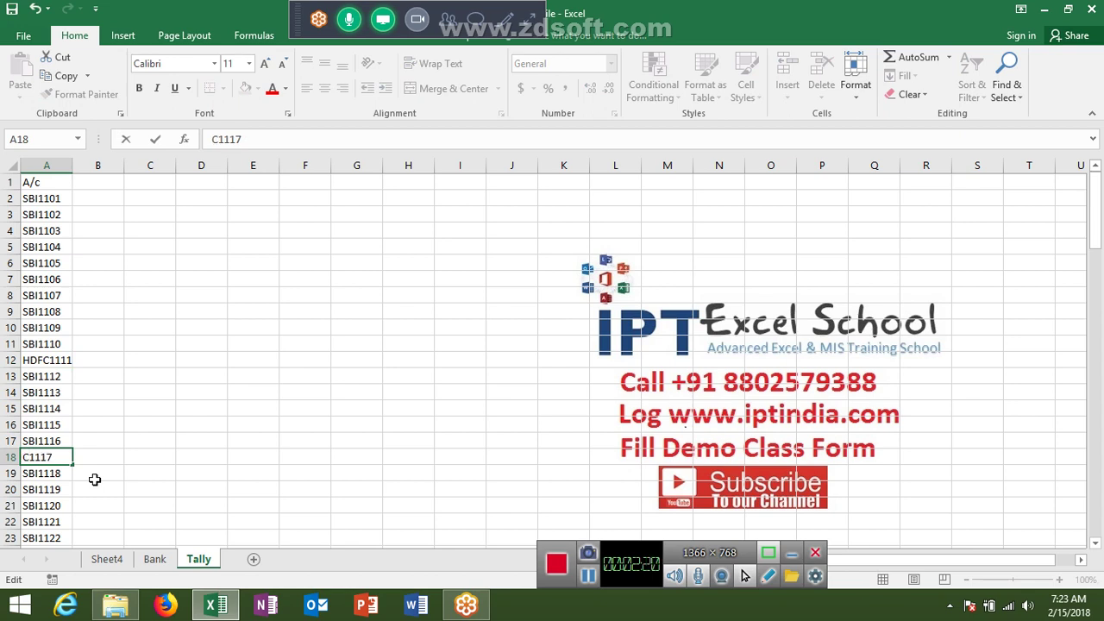
type("A")
type("PBN")
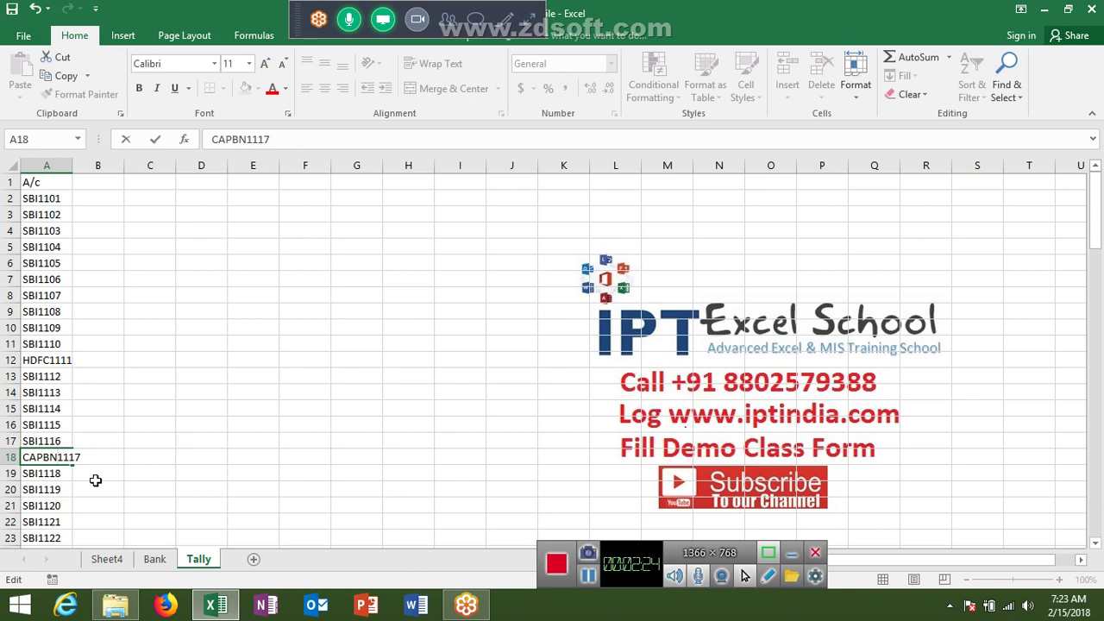
key("Return")
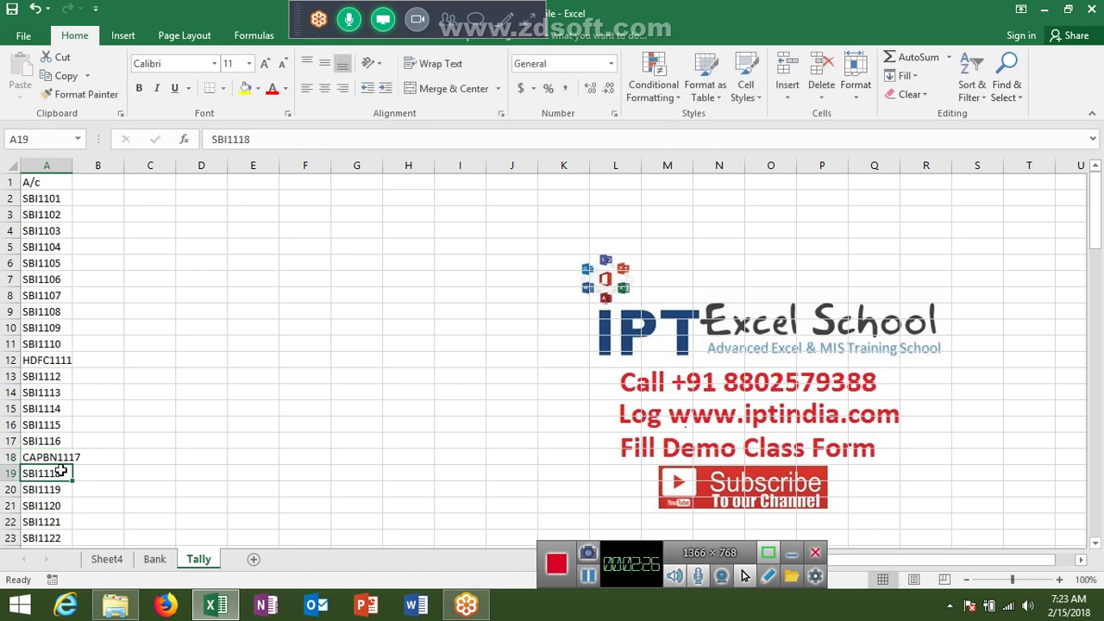
double_click(62, 474)
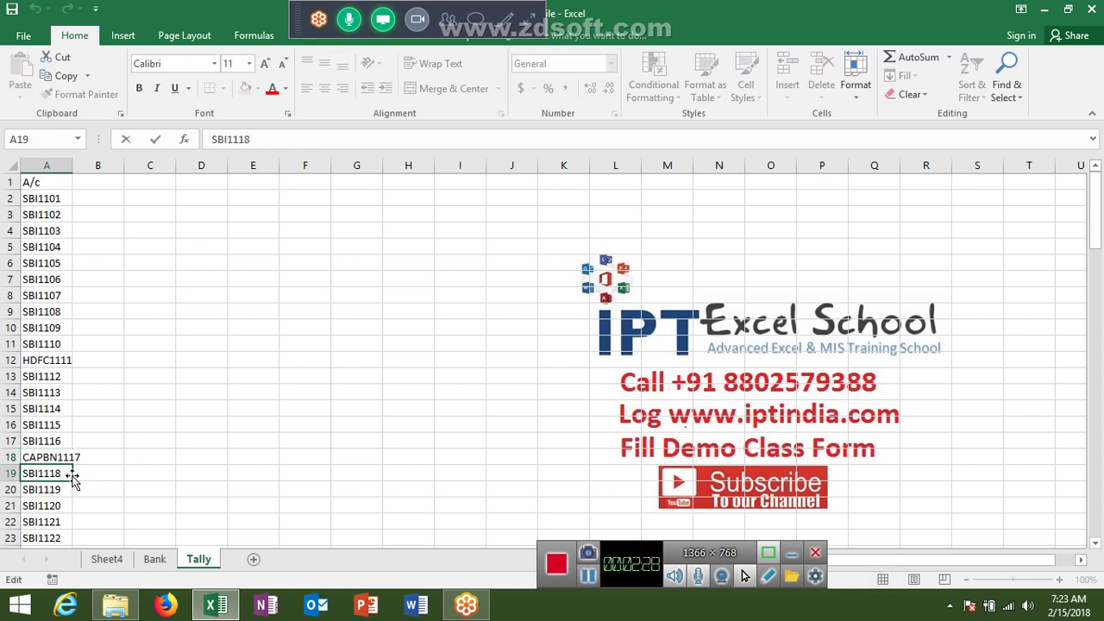
type("S/")
type("v")
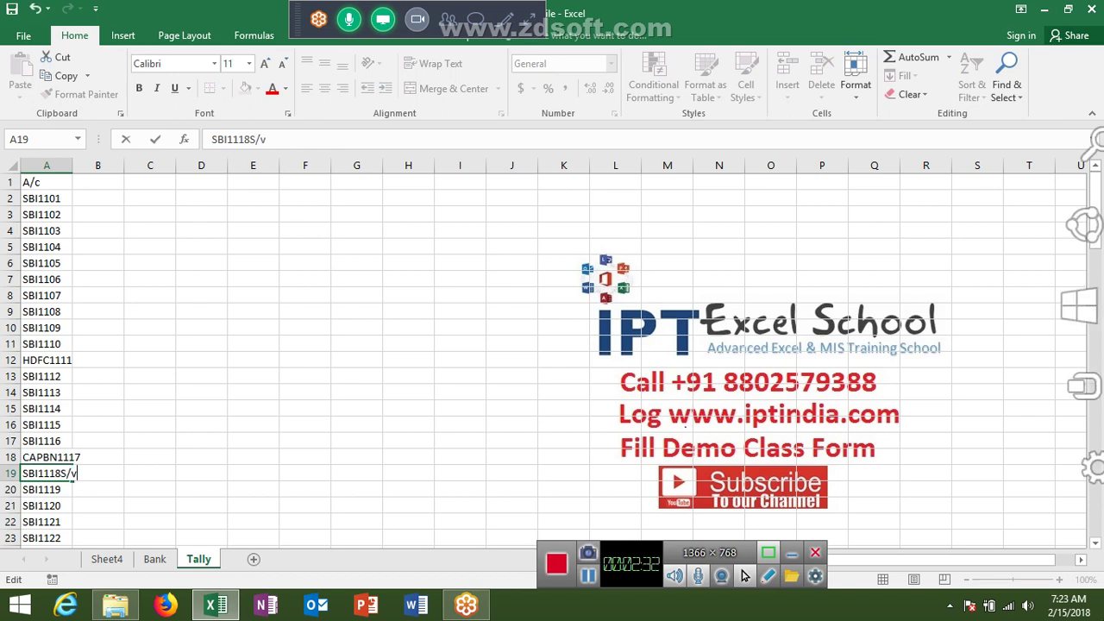
key("Return")
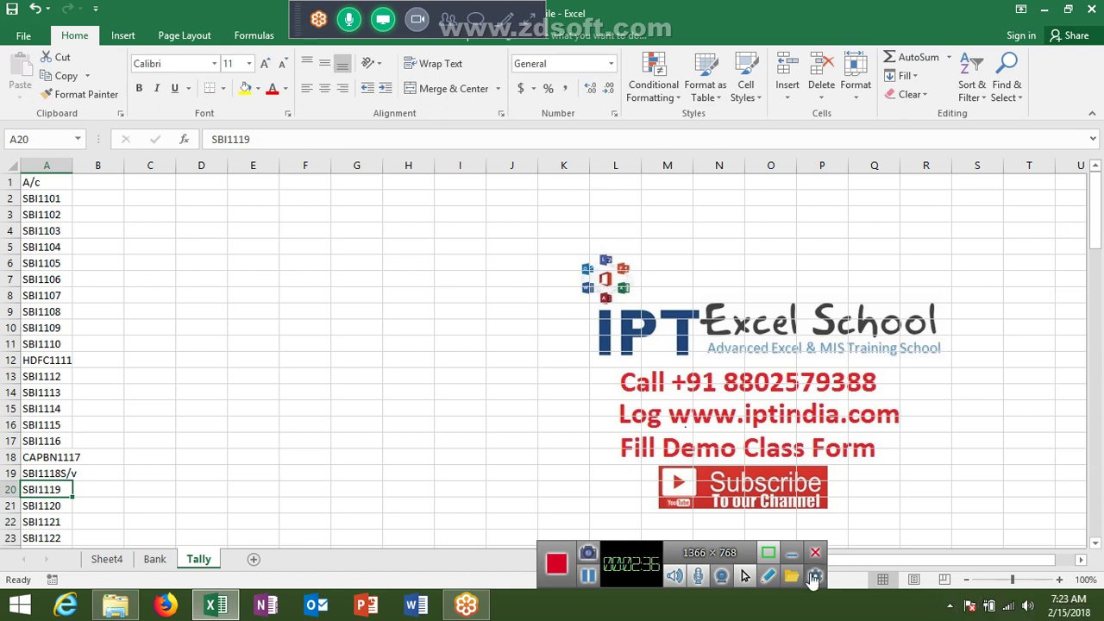
- On the Bank sheet, type a Sales header in B1 and enter =RANDBETWEEN(10,90) in B2
left_click(155, 559)
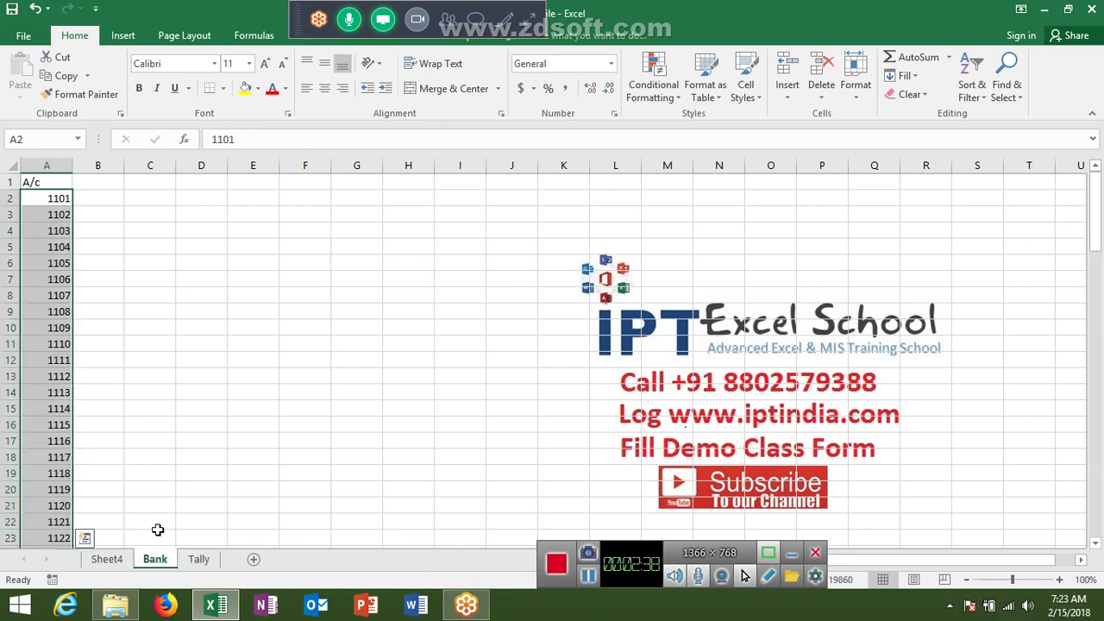
left_click(99, 164)
left_click(111, 184)
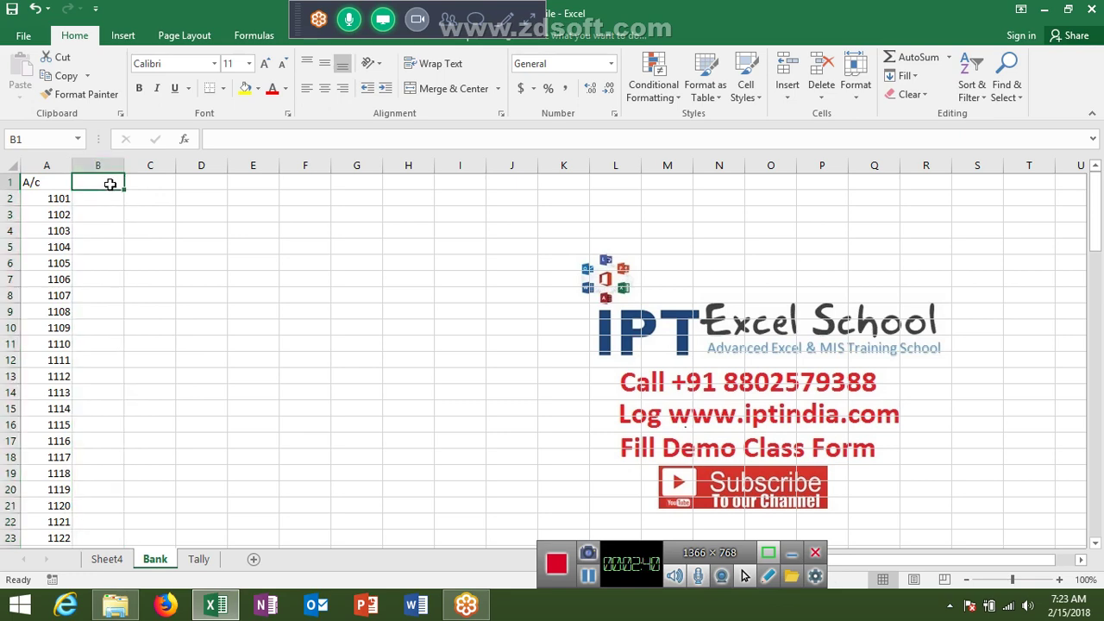
type("Sales")
key("Return")
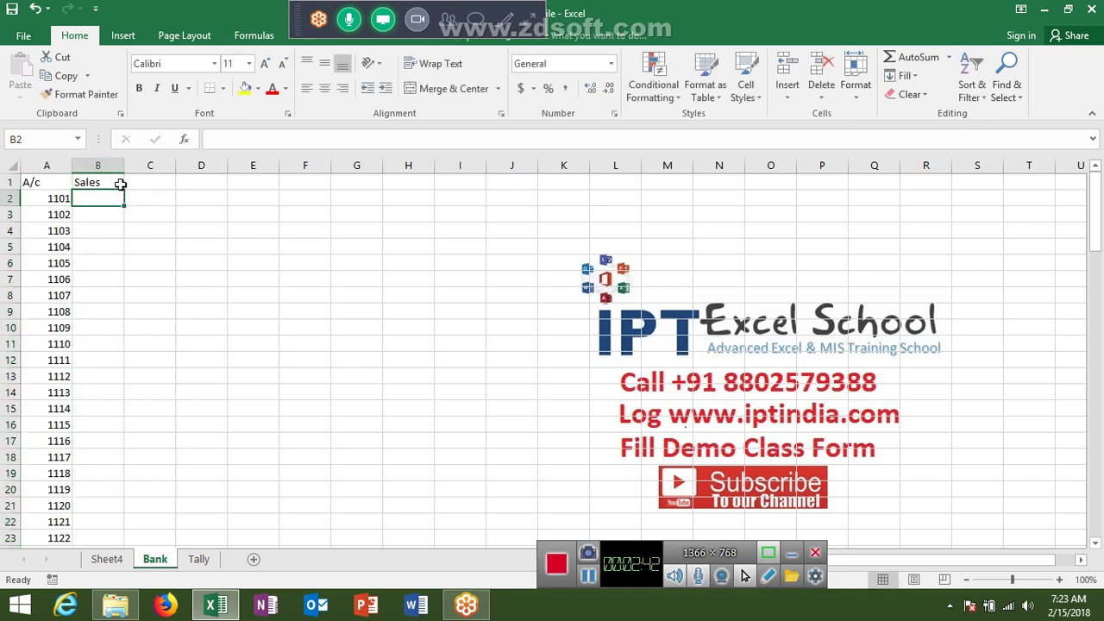
type("=ra")
key("Down")
key("Down")
key("Tab")
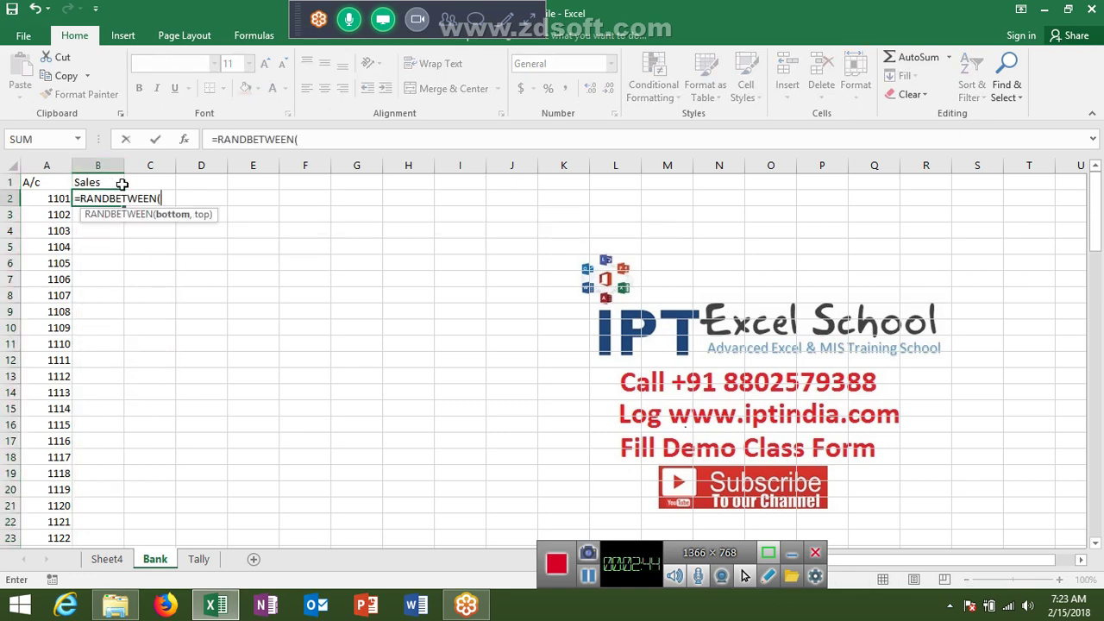
type("10,90")
key("ctrl+Return")
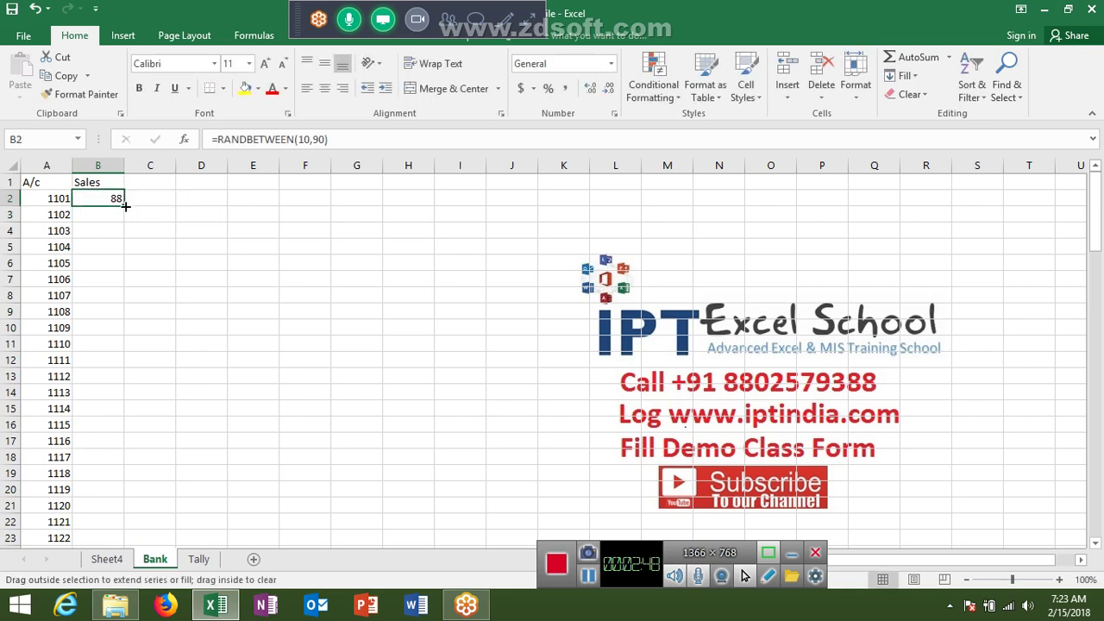
- Fill the RANDBETWEEN formula down column B; a trial paste onto Tally is undone
double_click(124, 205)
key("ctrl+c")
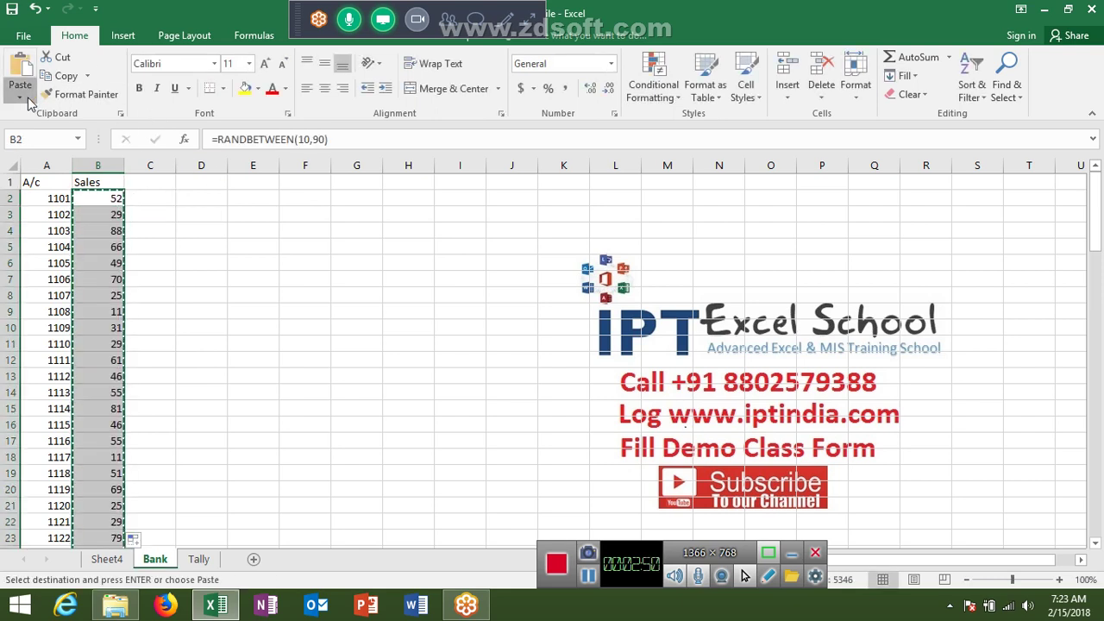
left_click(20, 93)
key("Escape")
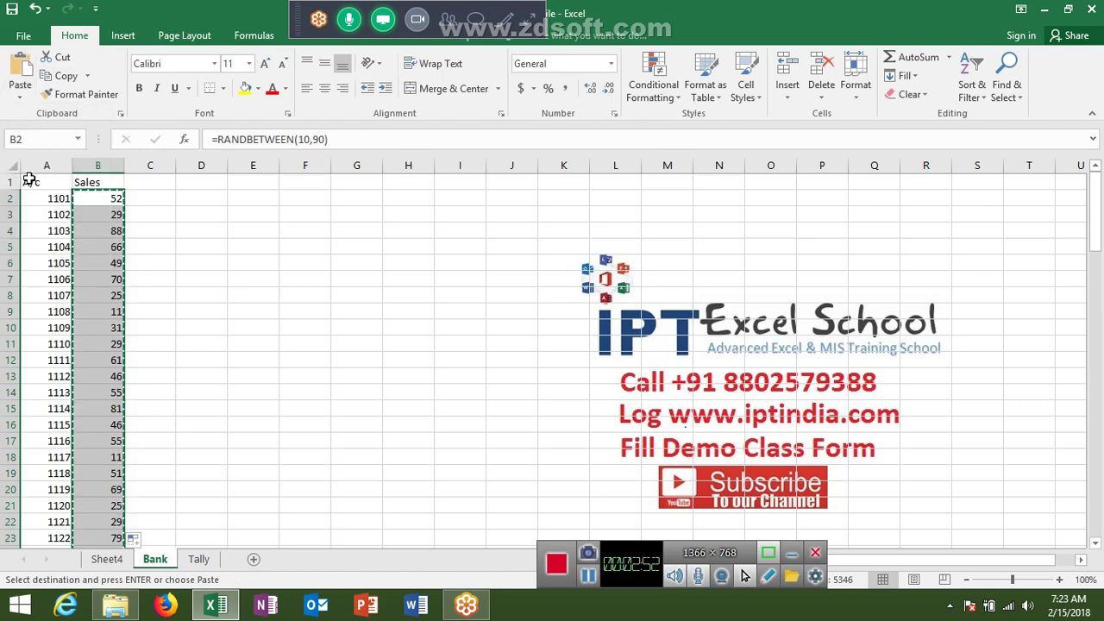
left_click(212, 560)
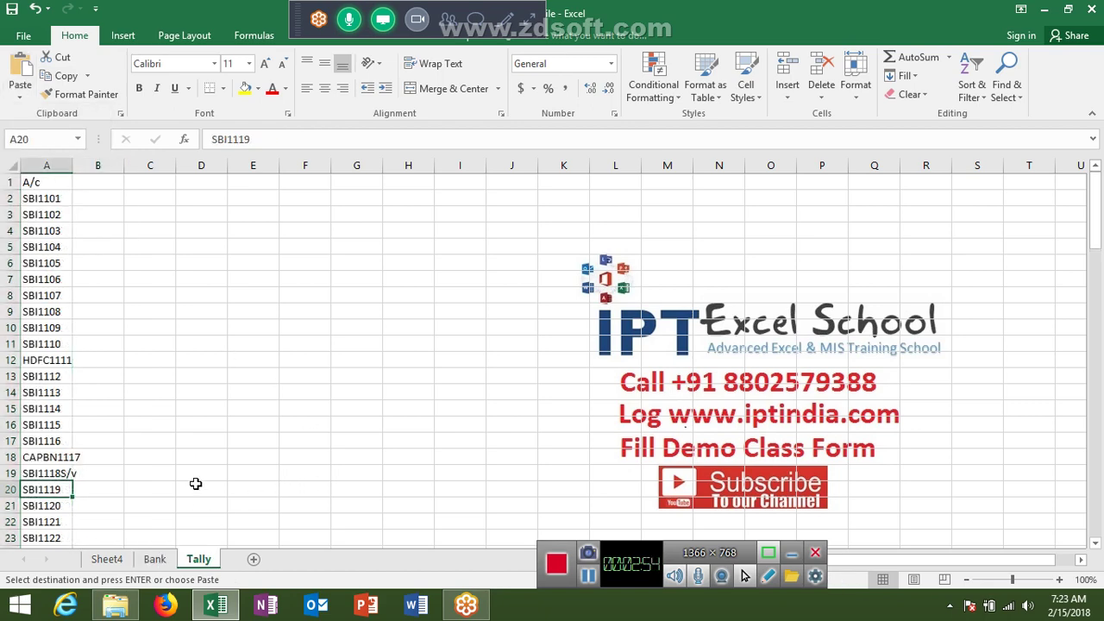
left_click(96, 194)
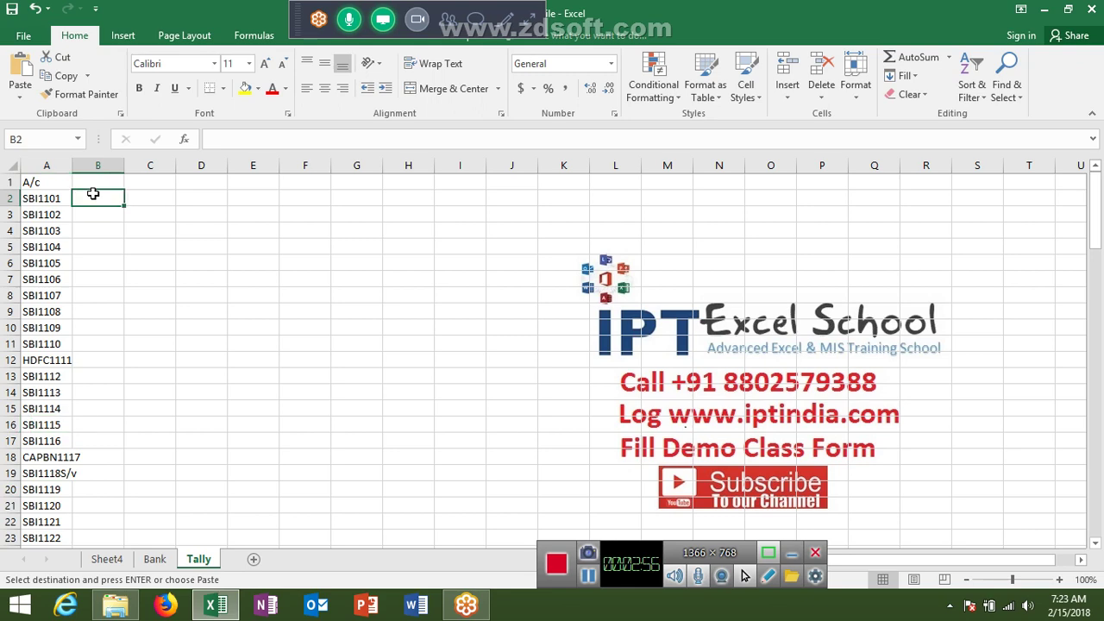
key("ctrl+v")
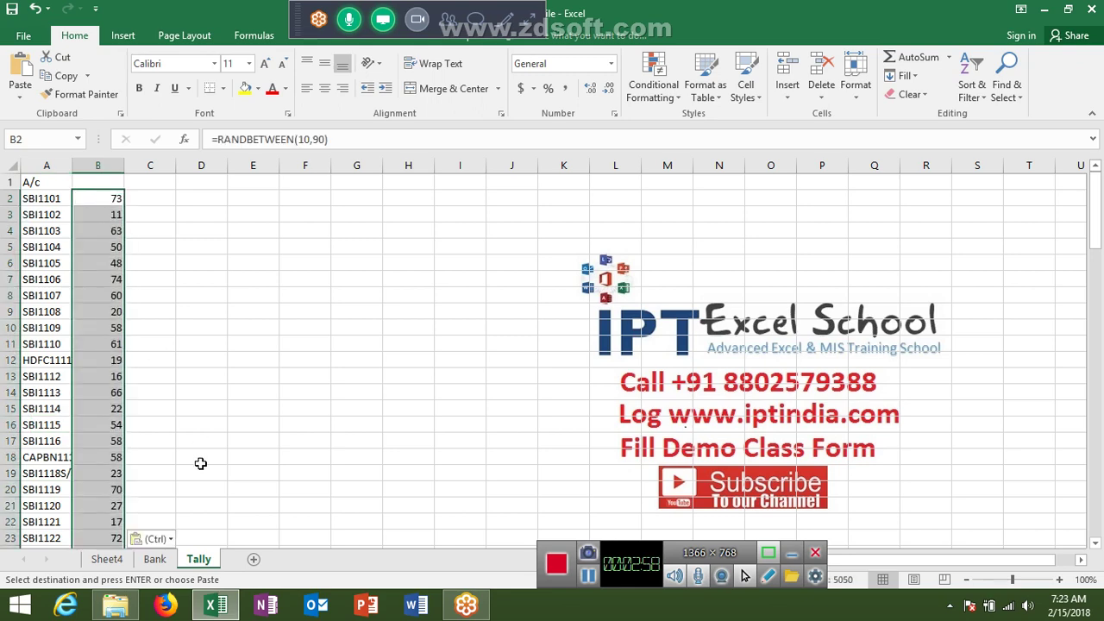
key("ctrl+z")
- Rename the B1 header on the Bank sheet to Salary
left_click(156, 559)
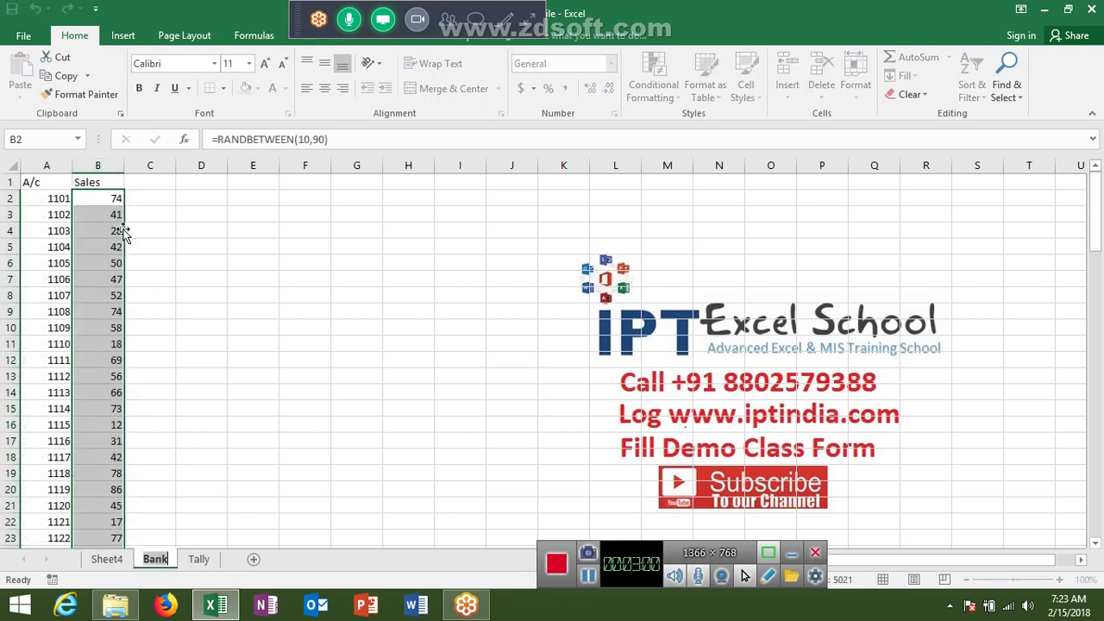
left_click(96, 181)
type("SAlary")
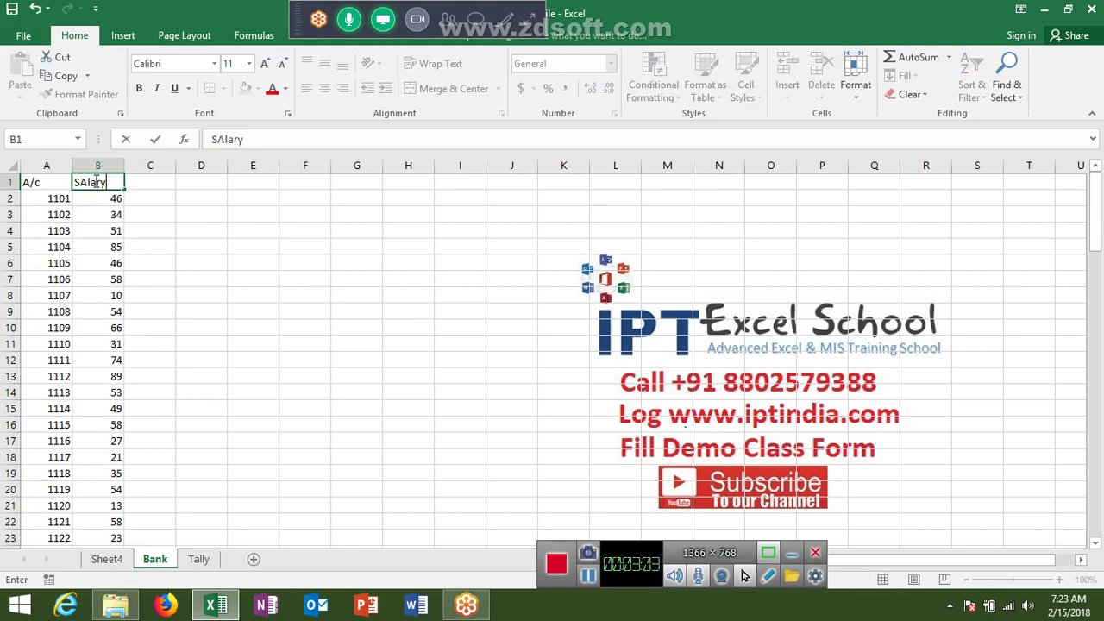
key("Return")
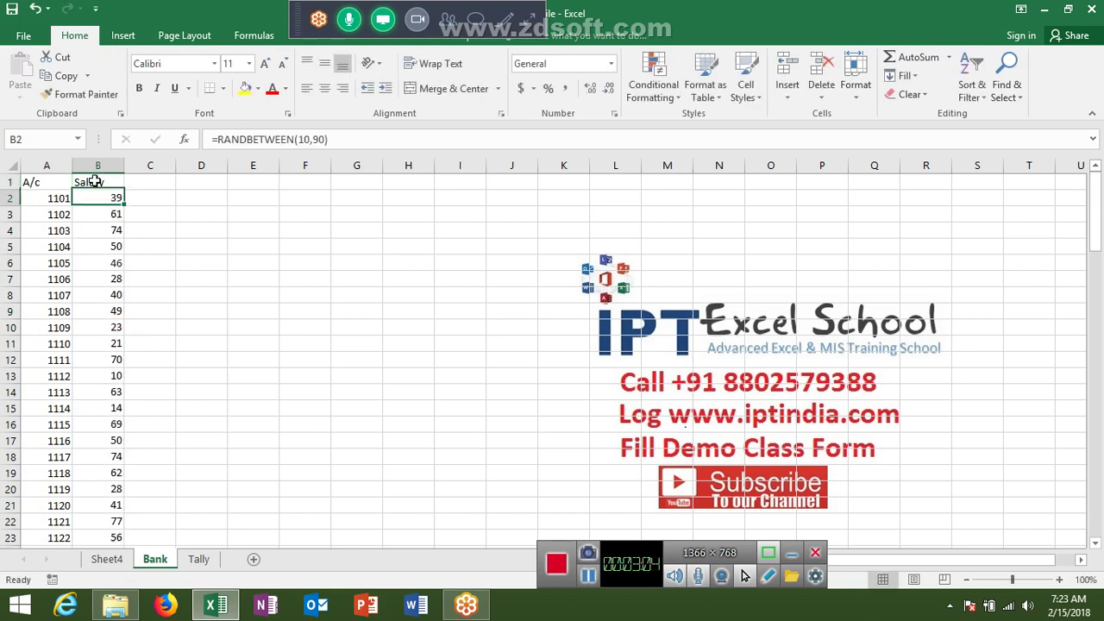
- Change B2's formula to =RANDBETWEEN(1000,9000)
left_click(310, 139)
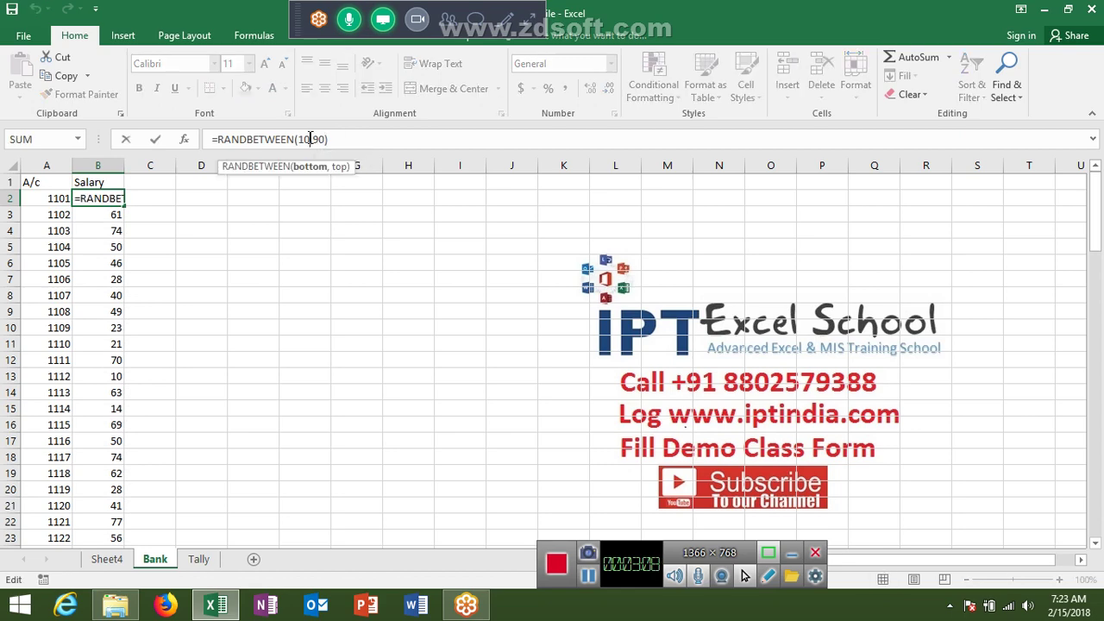
type("00")
key("Right")
key("Right")
key("Right")
type("0")
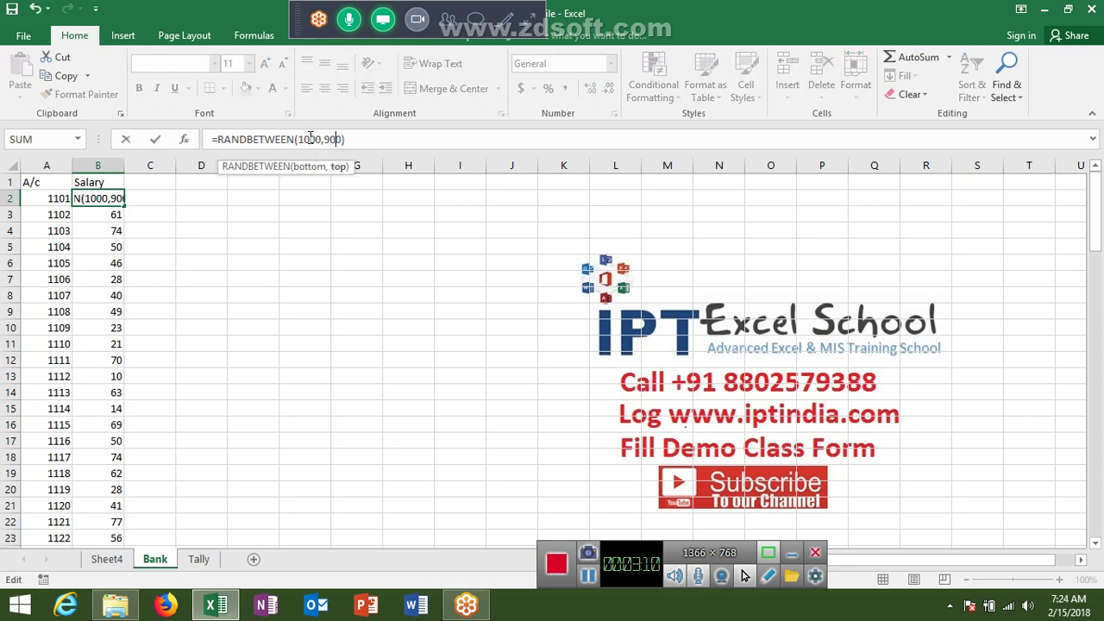
type("00")
key("BackSpace")
key("Return")
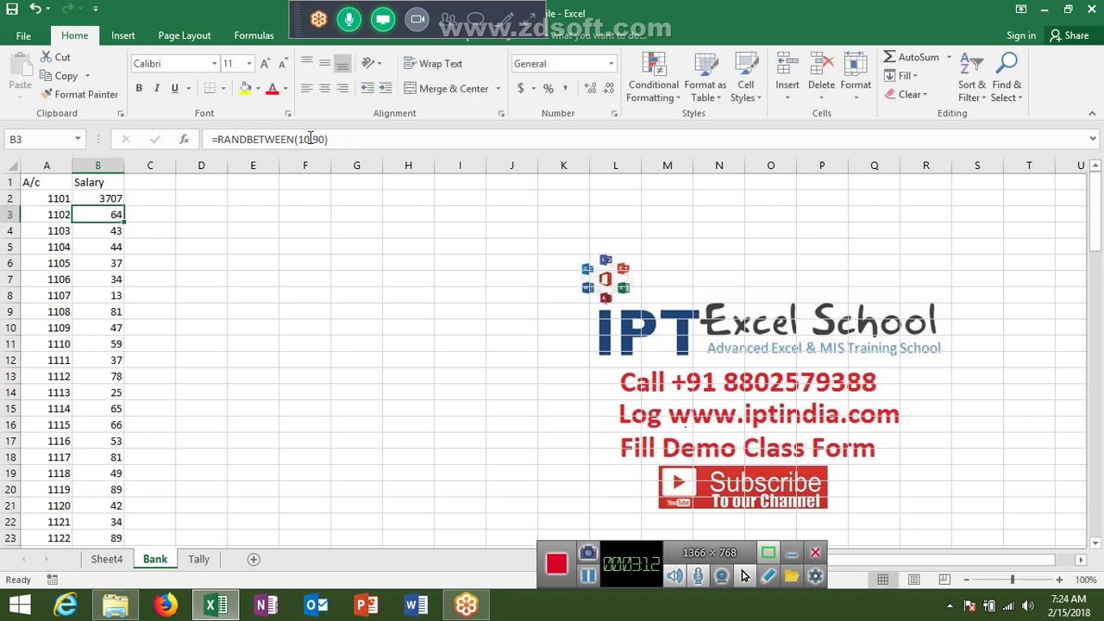
key("Up")
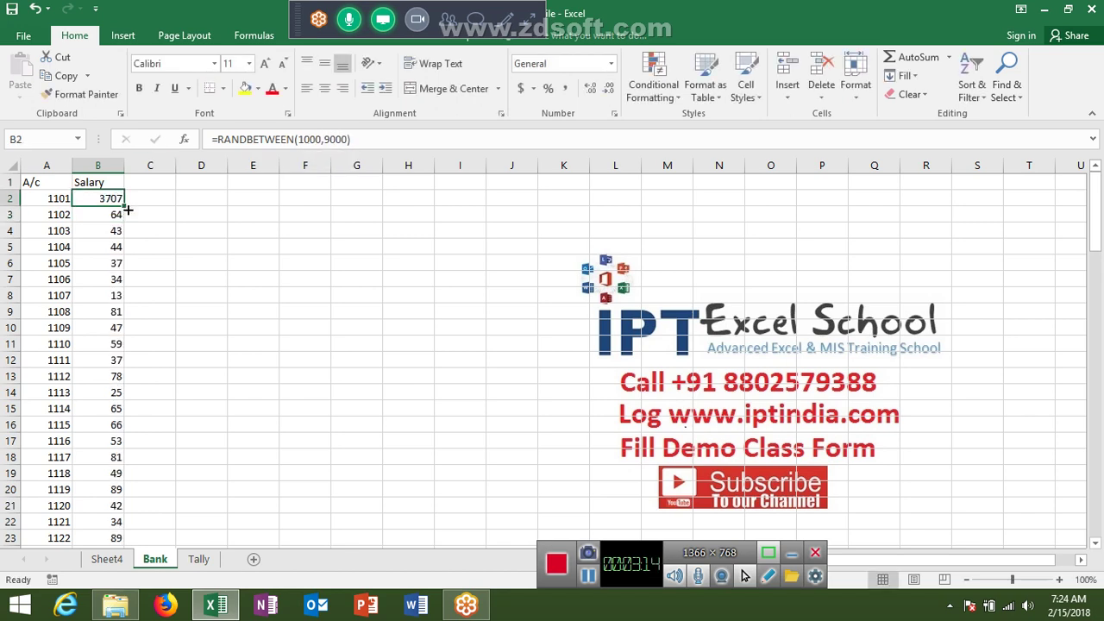
- Fill the formula down the Salary column and convert it to fixed values
double_click(125, 205)
key("ctrl+c")
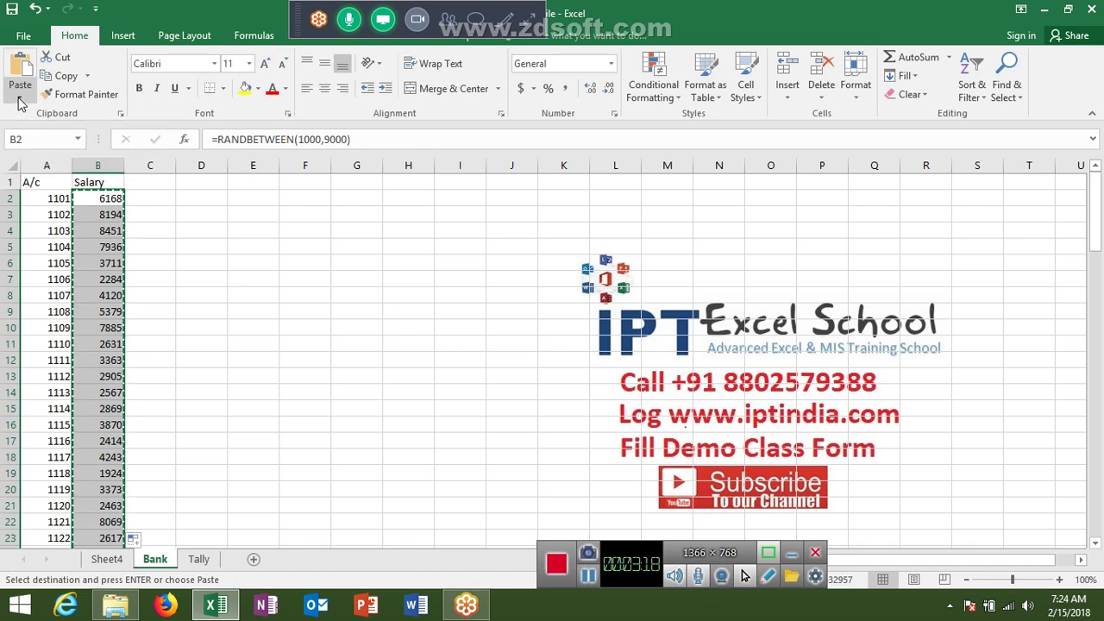
left_click(20, 99)
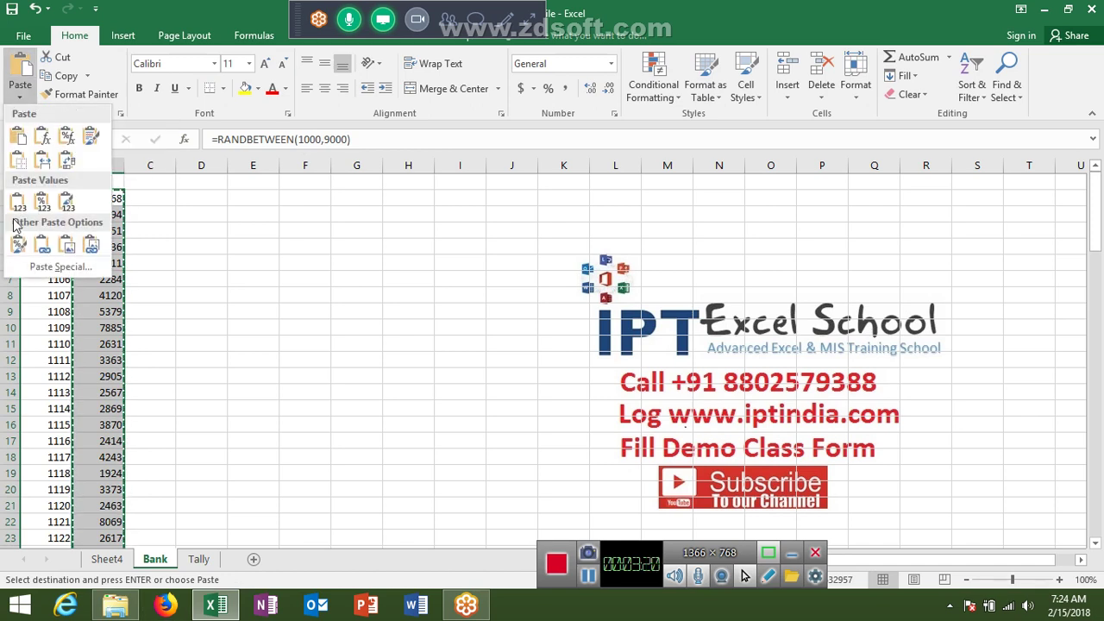
left_click(17, 201)
key("Escape")
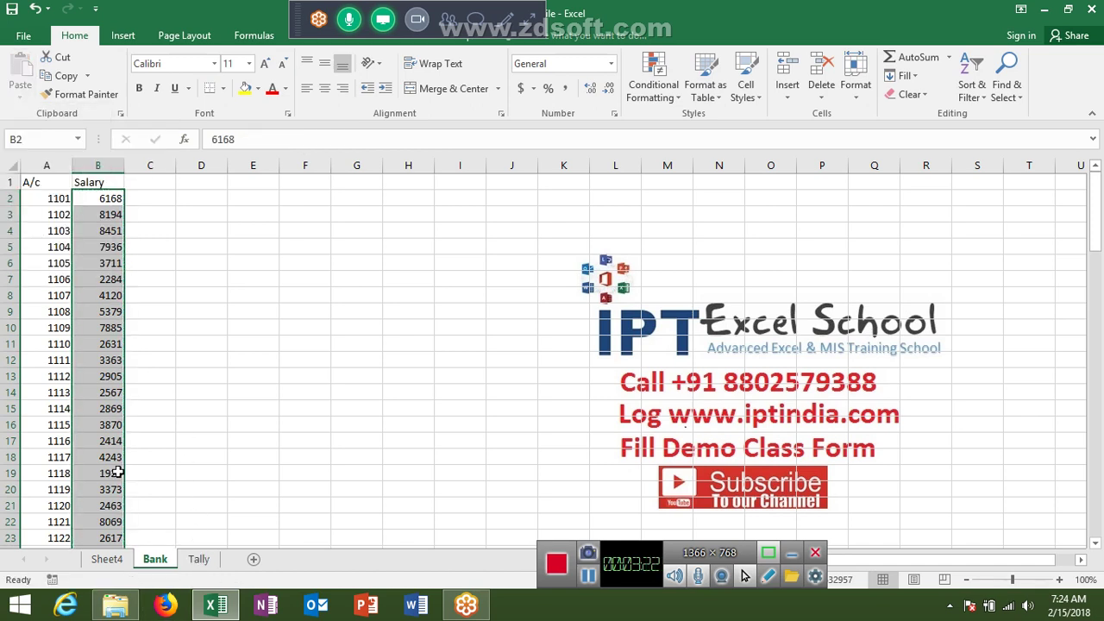
left_click(104, 312)
- Copy the Bank salaries from B2 down into column B of the Tally sheet
left_click(200, 559)
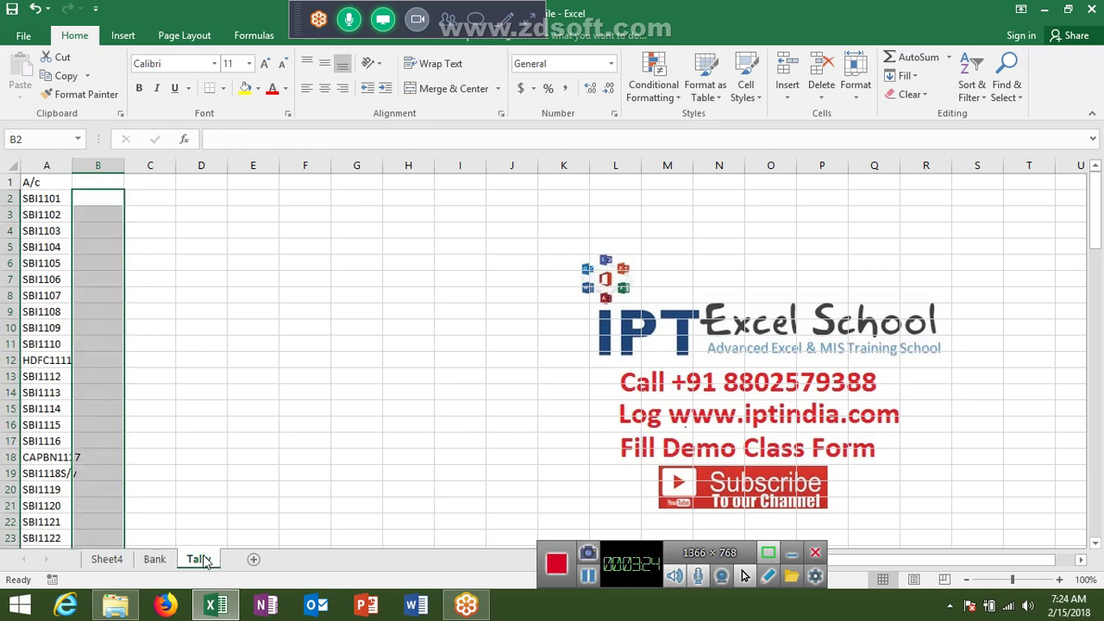
left_click(174, 560)
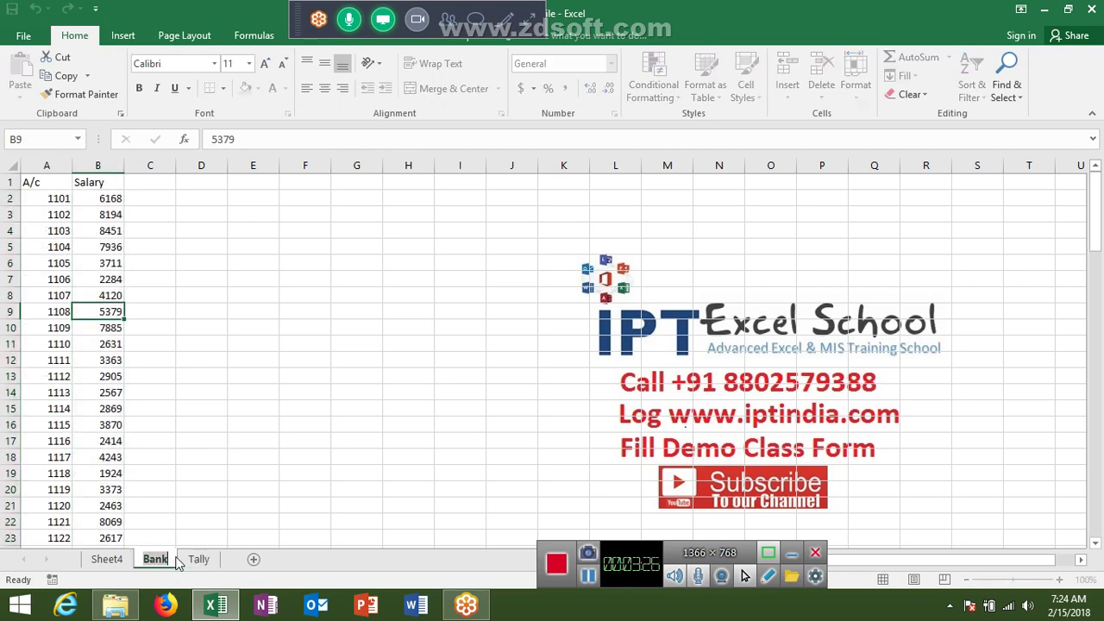
left_click(103, 199)
key("ctrl+shift+Down")
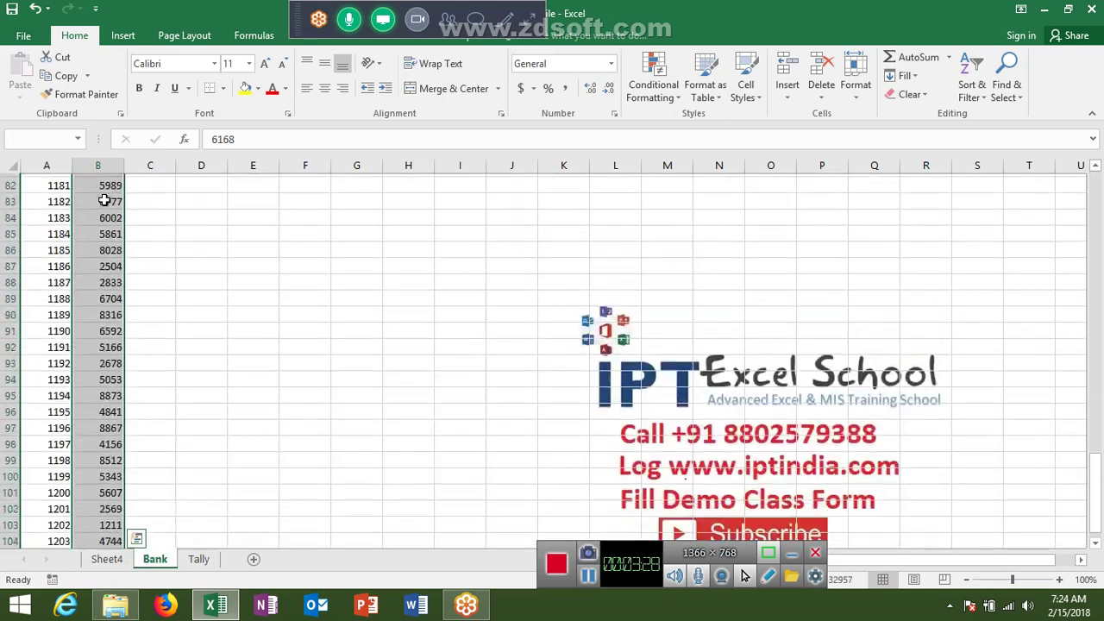
key("ctrl+c")
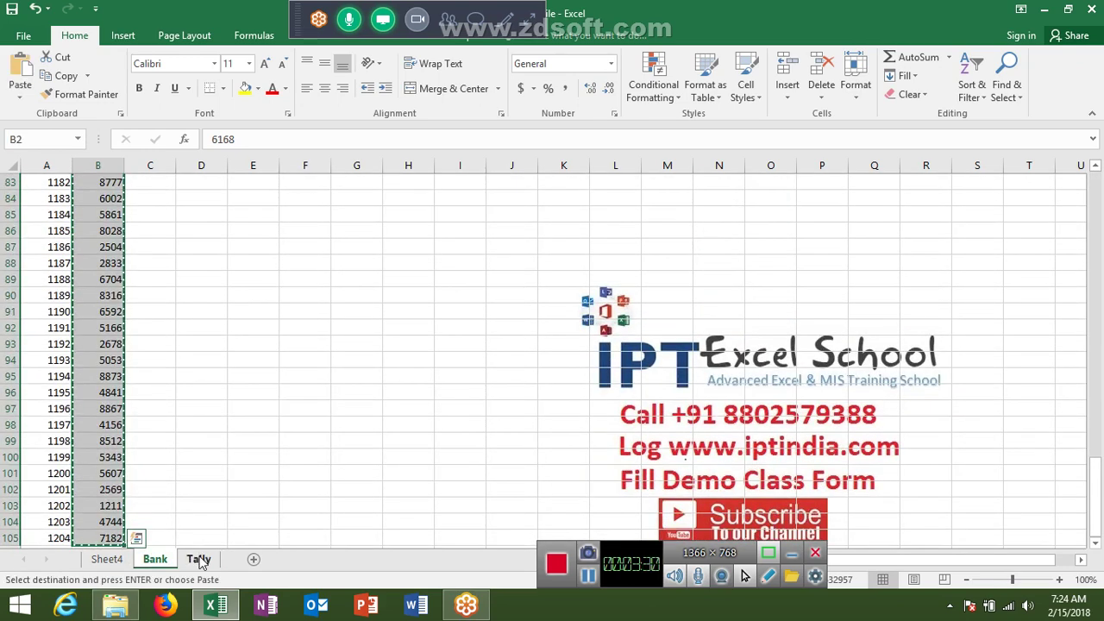
left_click(198, 560)
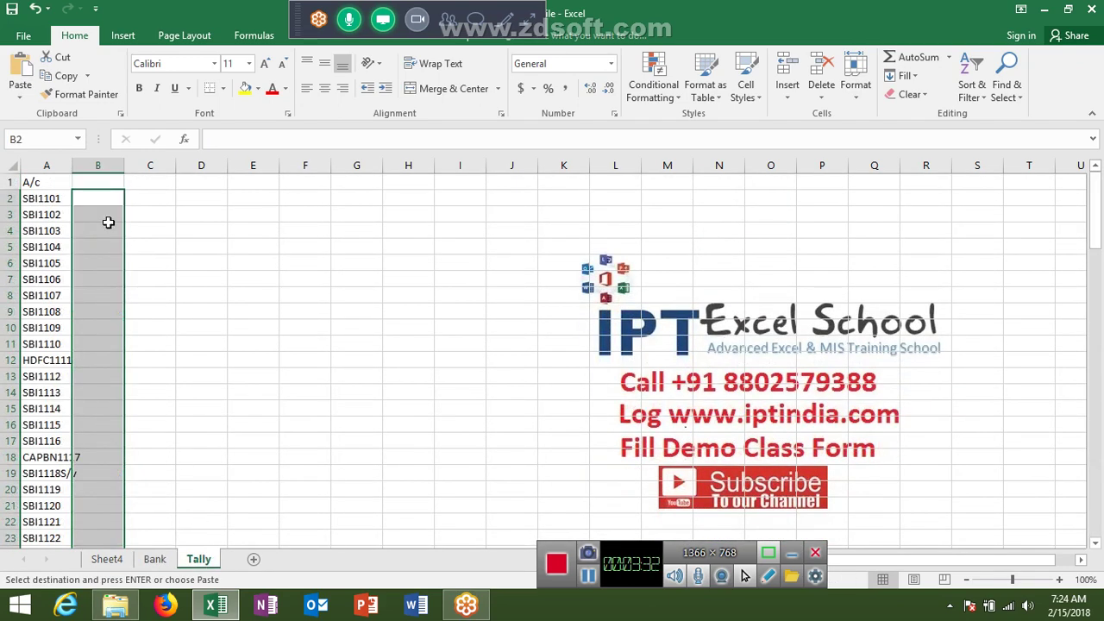
key("ctrl+v")
- Add a Salary header in B1 of the Tally sheet
left_click(106, 181)
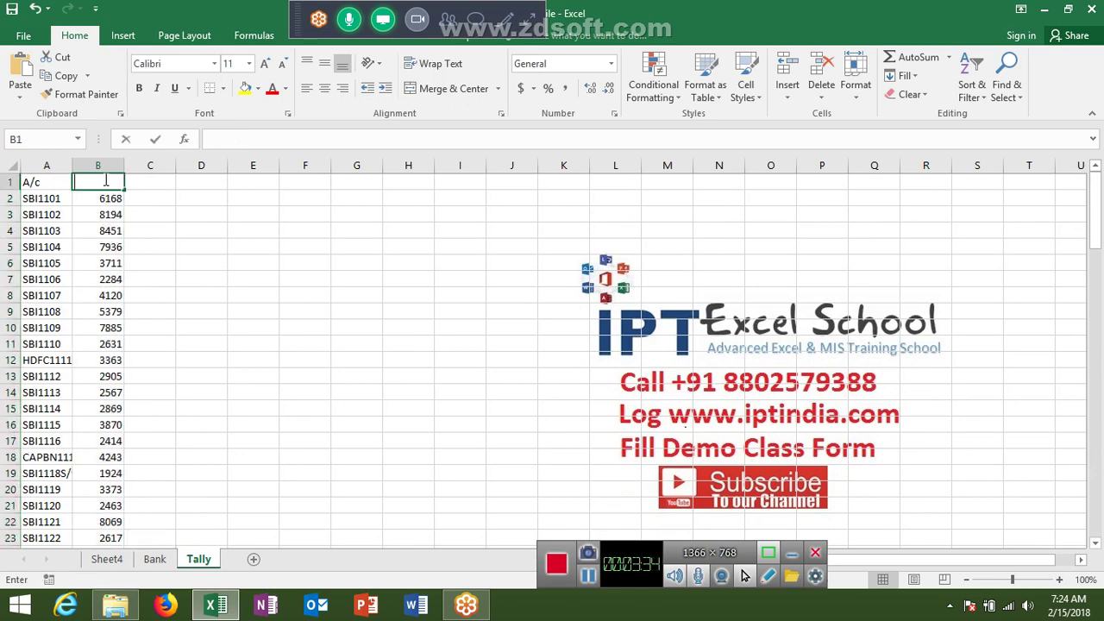
key("Escape")
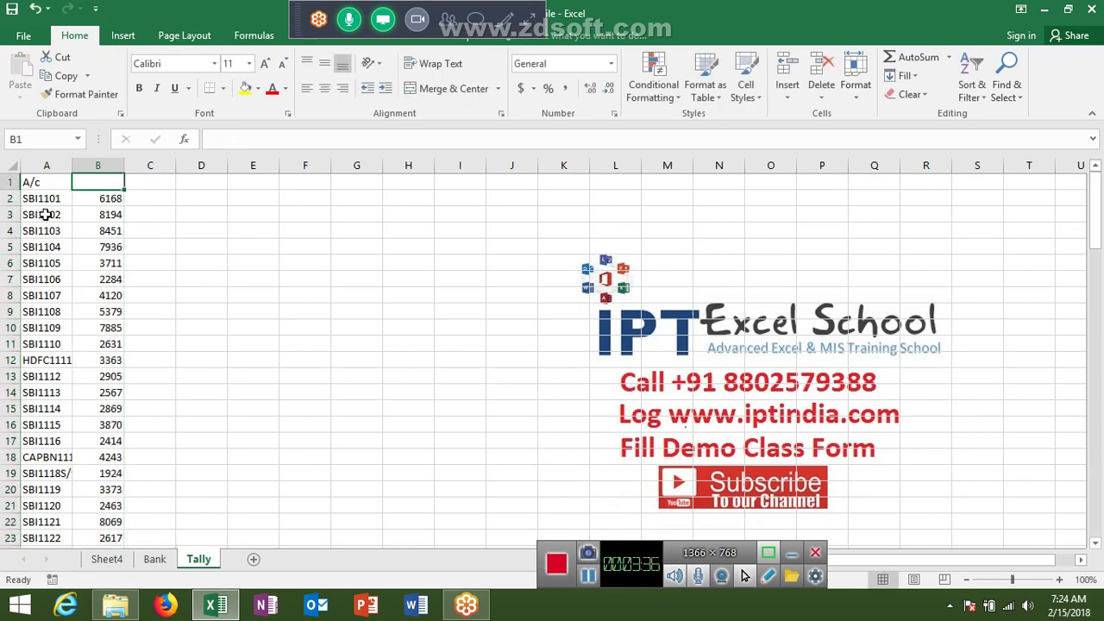
type("Salar")
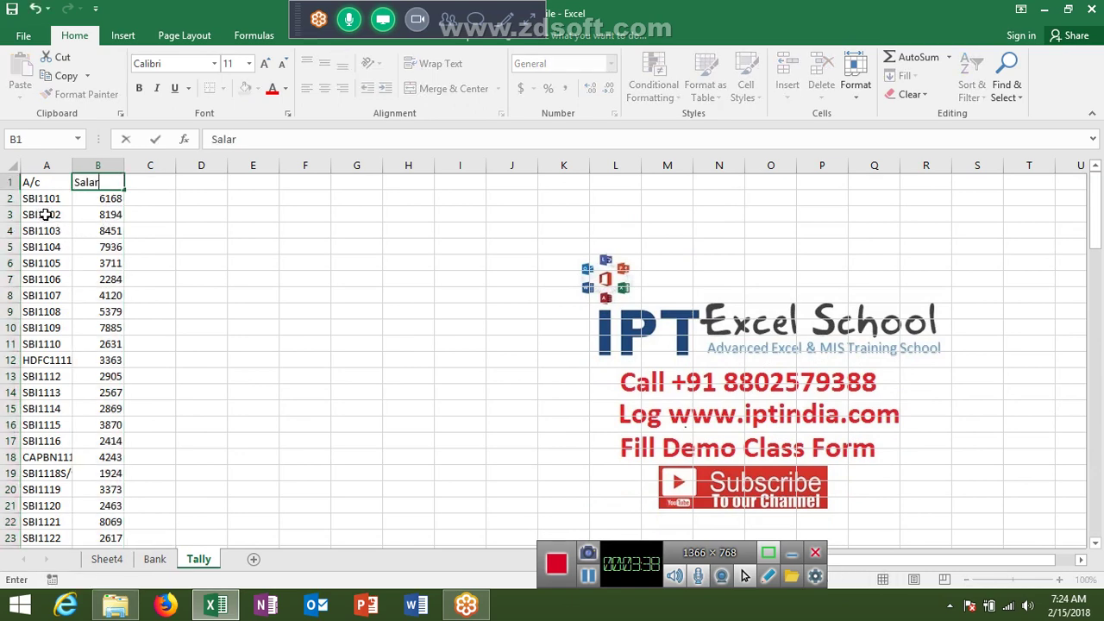
type("y")
key("Return")
key("Right")
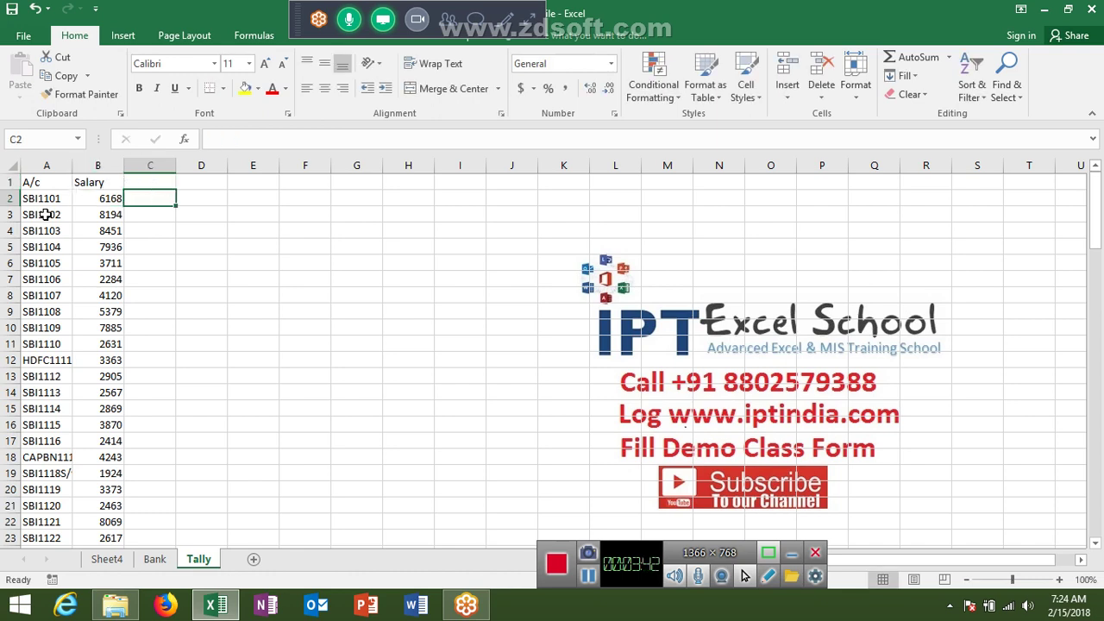
- Open the Visual Basic editor from the Developer tab
left_click(297, 8)
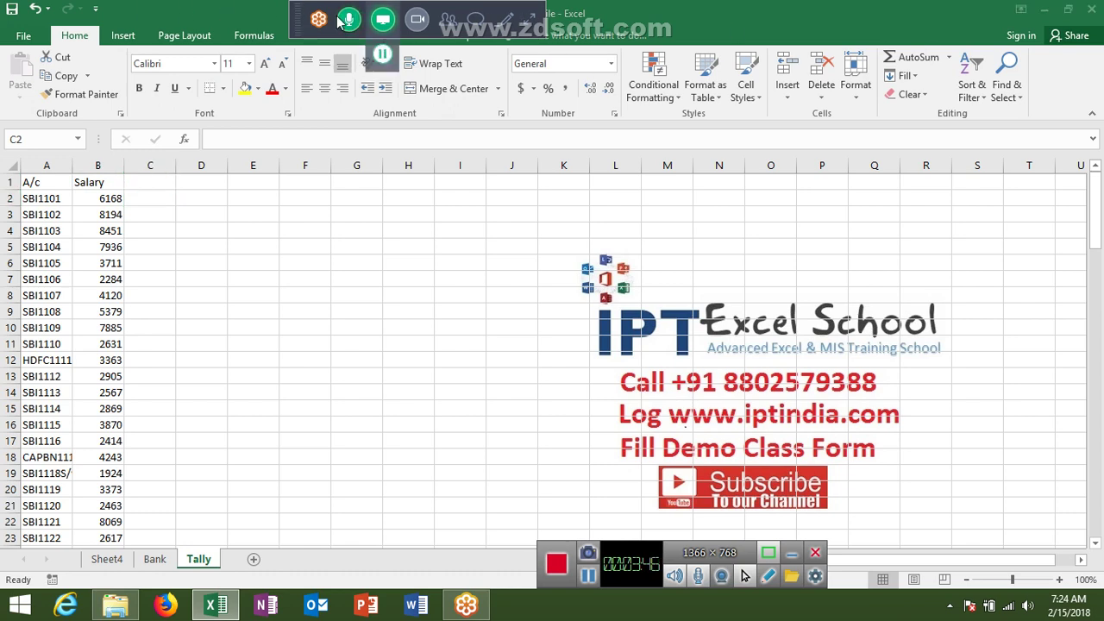
left_click_drag(294, 24, 747, 24)
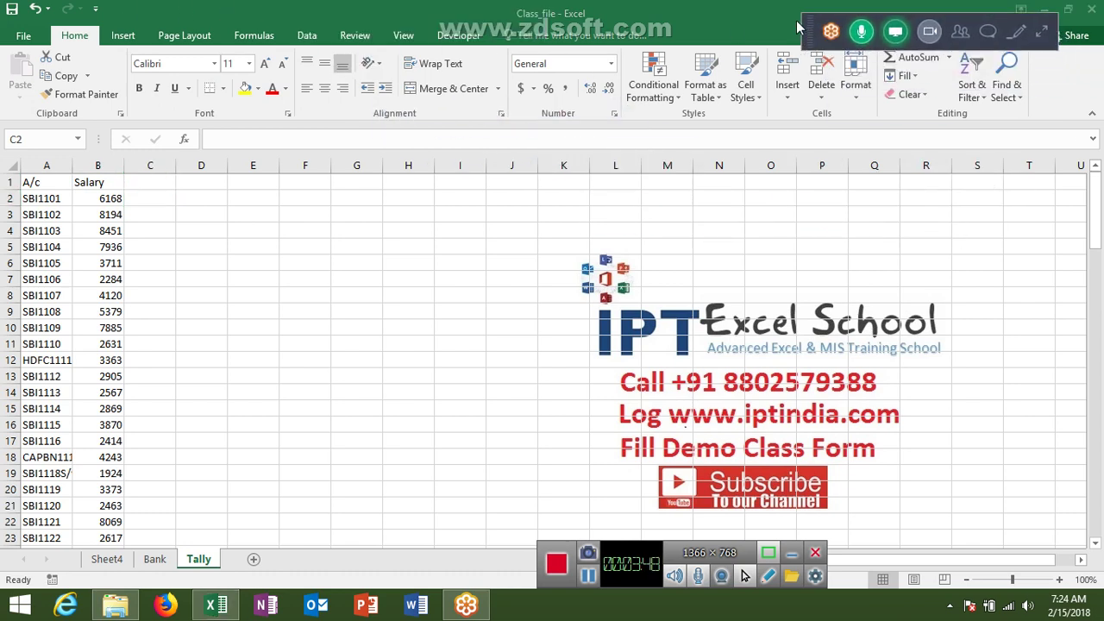
left_click(452, 36)
left_click(459, 44)
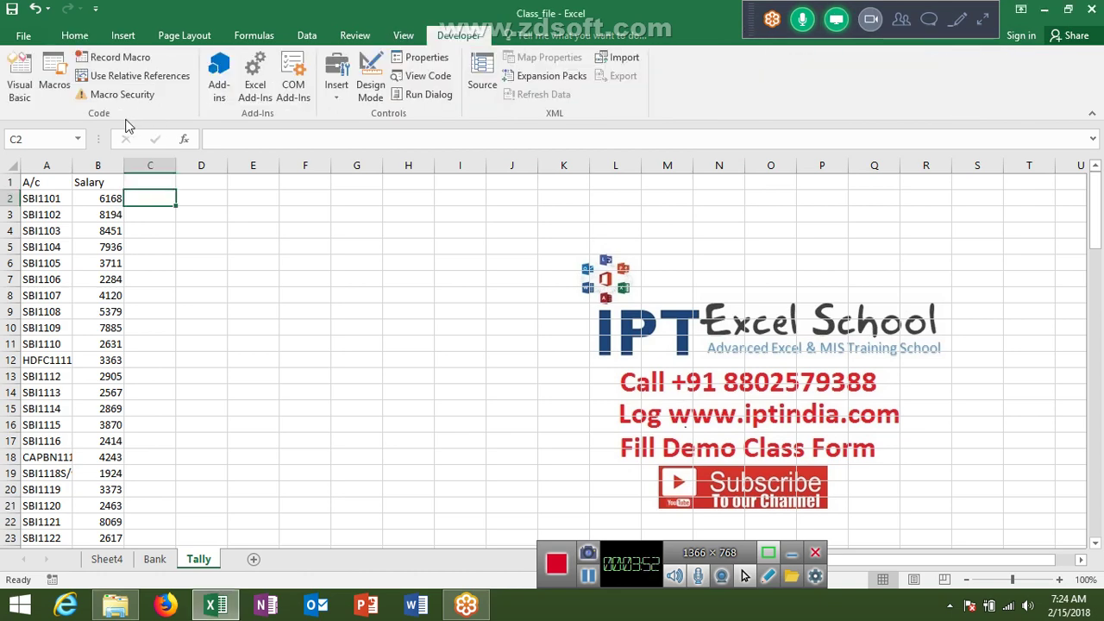
left_click(23, 84)
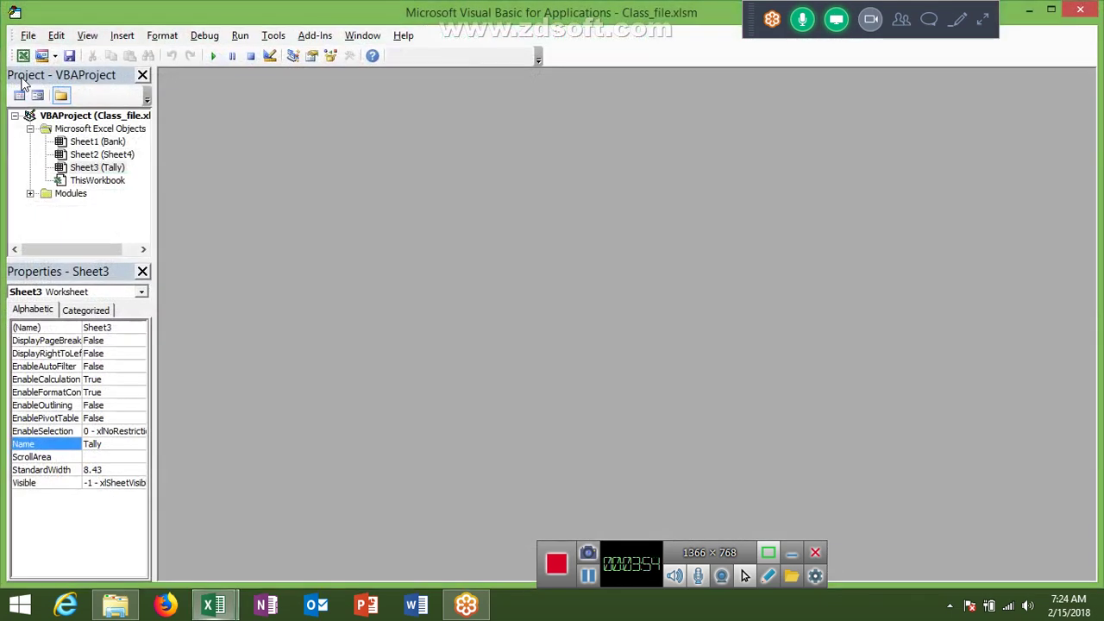
- Insert a new code module, Module4, and maximize its window
double_click(82, 194)
double_click(81, 194)
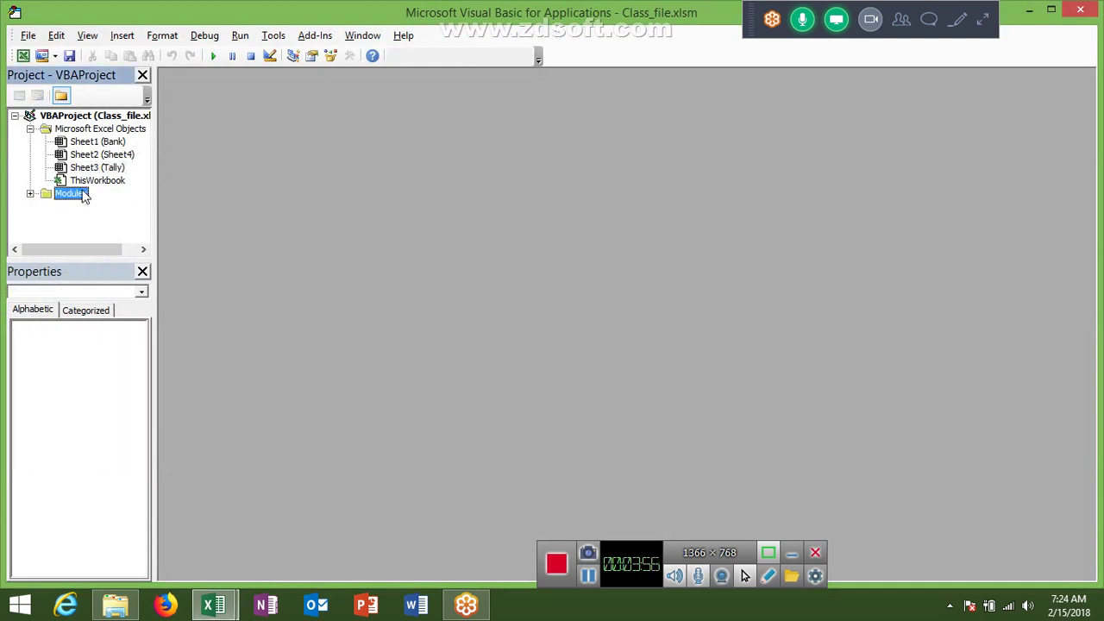
double_click(69, 195)
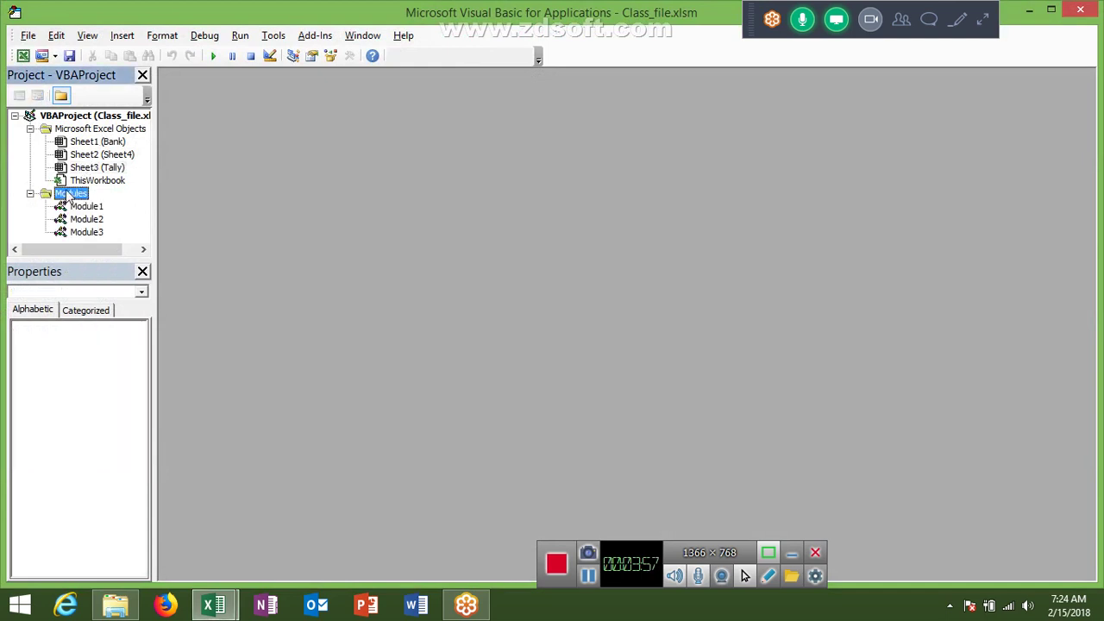
left_click(122, 35)
left_click(151, 91)
double_click(318, 107)
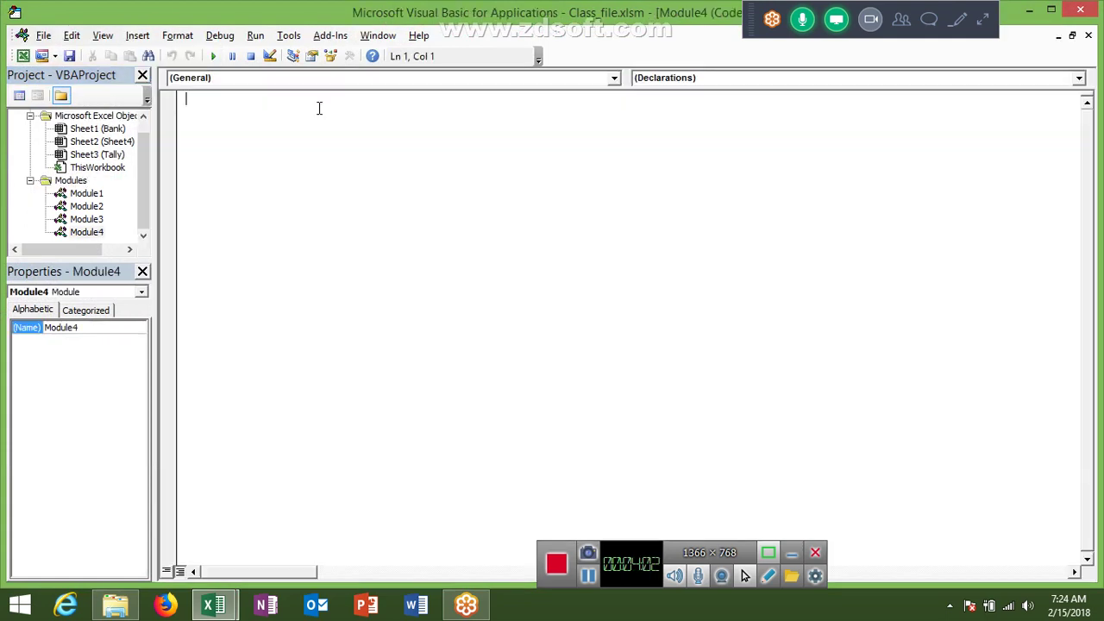
- Type an empty Sub rr() procedure in Module4
type("Su")
type("b rr")
type("(")
key("Return")
key("Return")
key("Return")
key("Return")
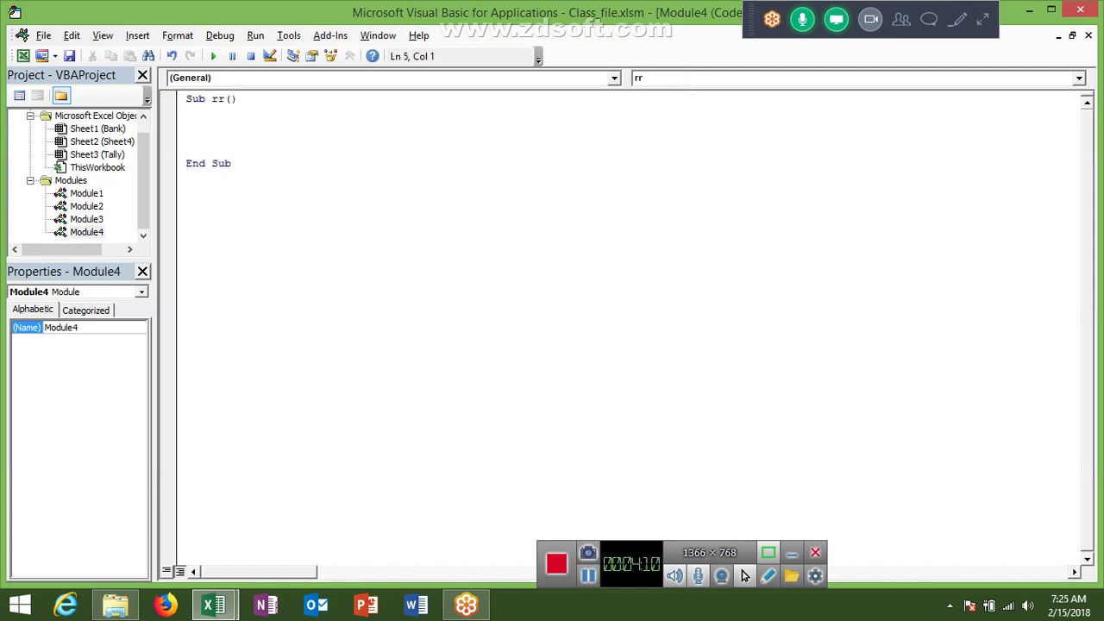
key("Return")
key("Up")
key("Up")
key("Up")
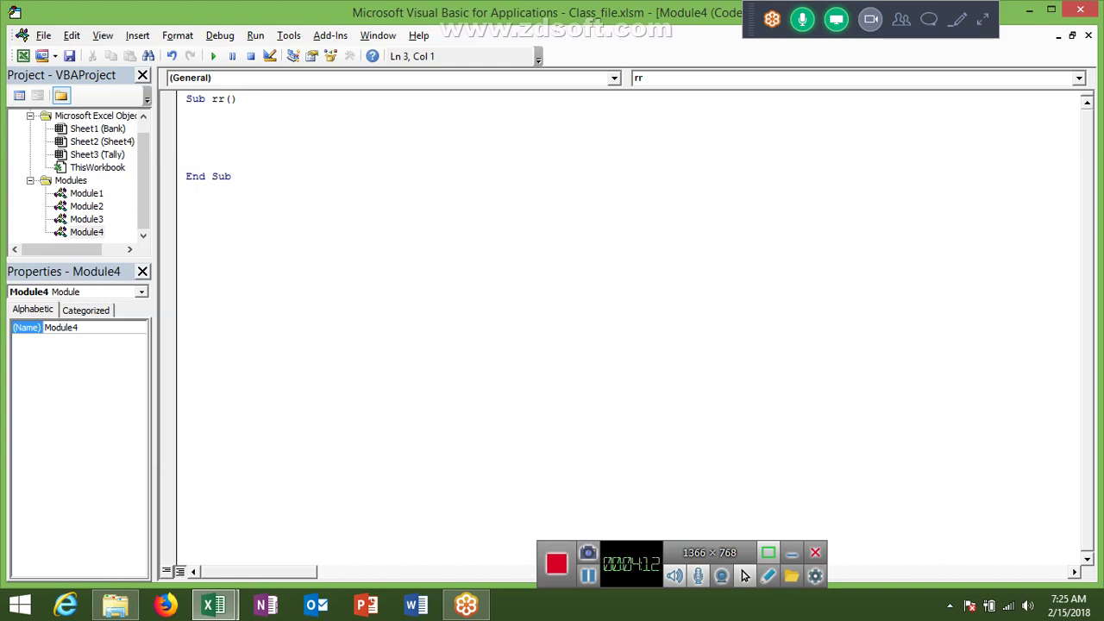
key("alt+F11")
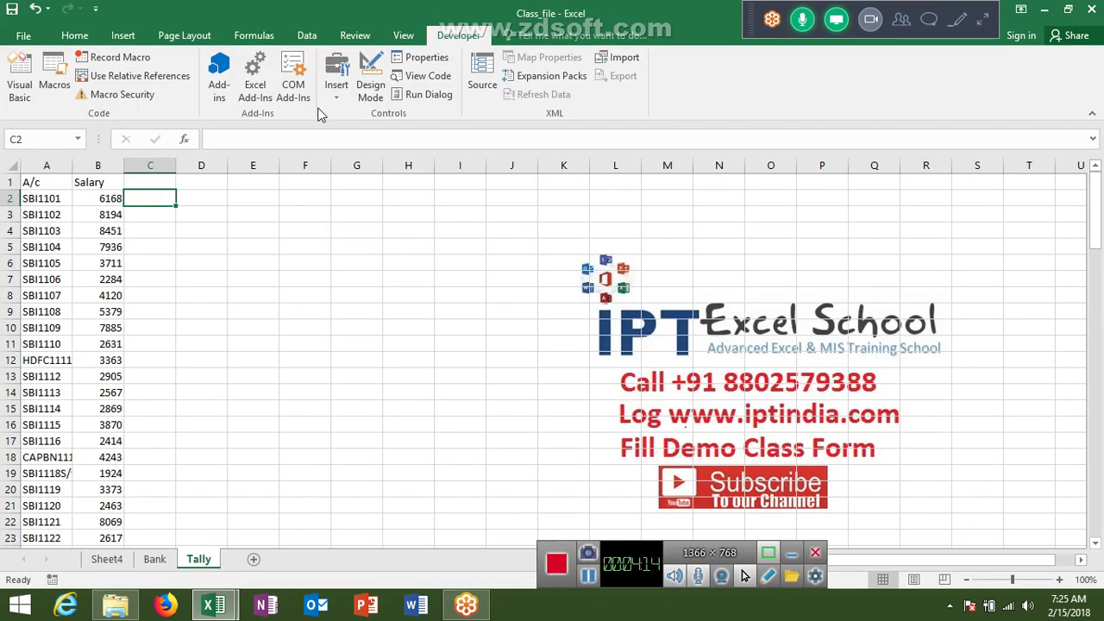
key("Left")
key("Right")
key("alt+F11")
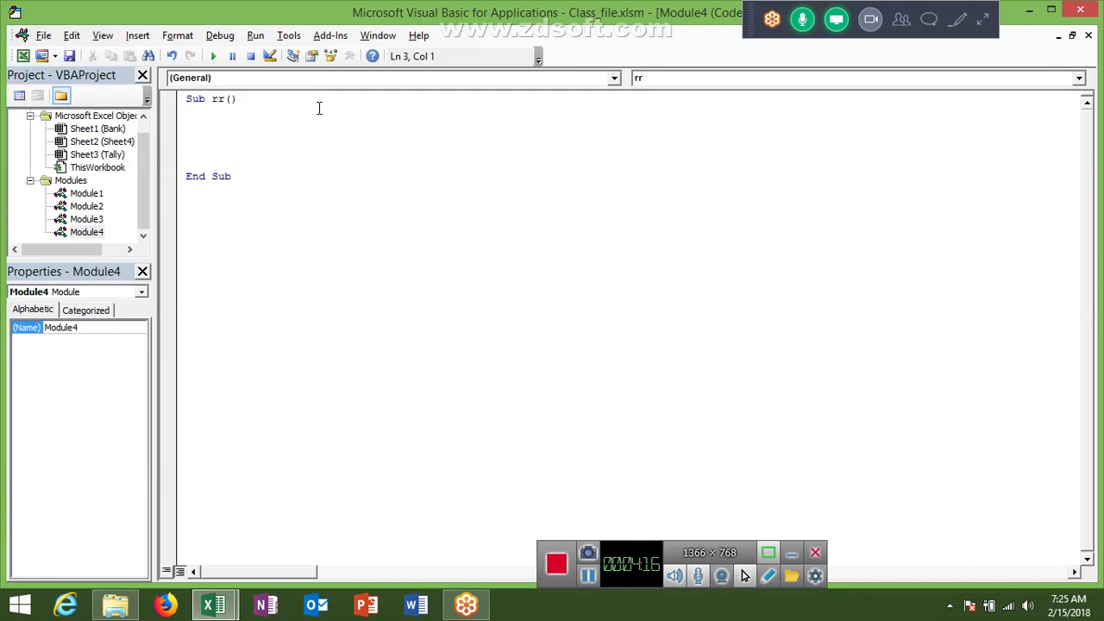
key("Down")
- Start a new Function MV declaration below End Sub with parameter n As Variant
key("Return")
type("functi")
type("on ")
type("M")
type("V(")
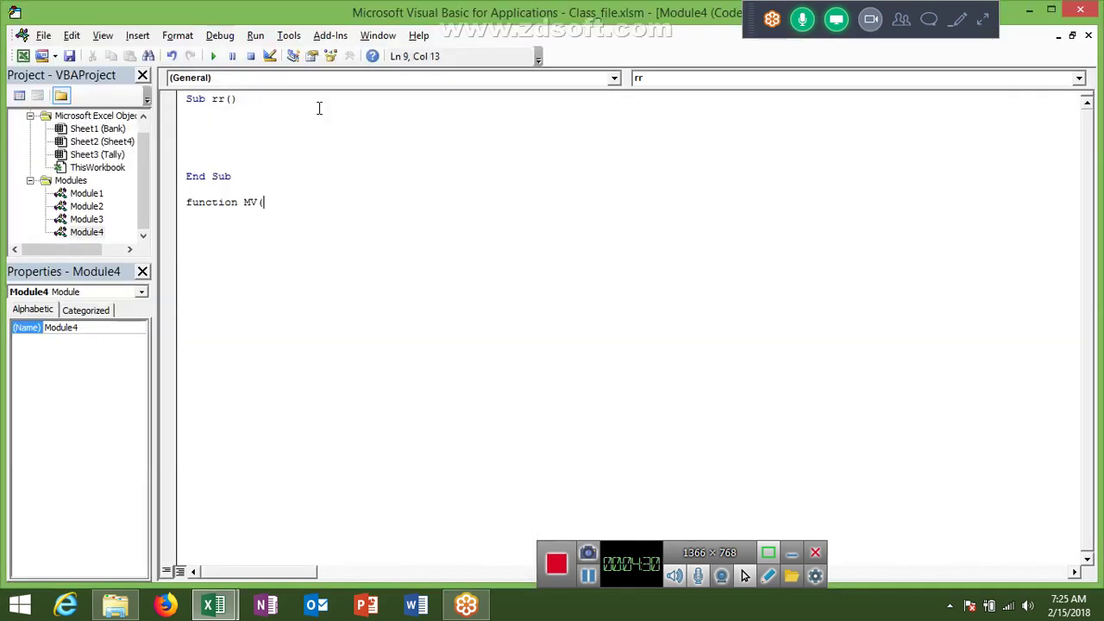
type("n as ")
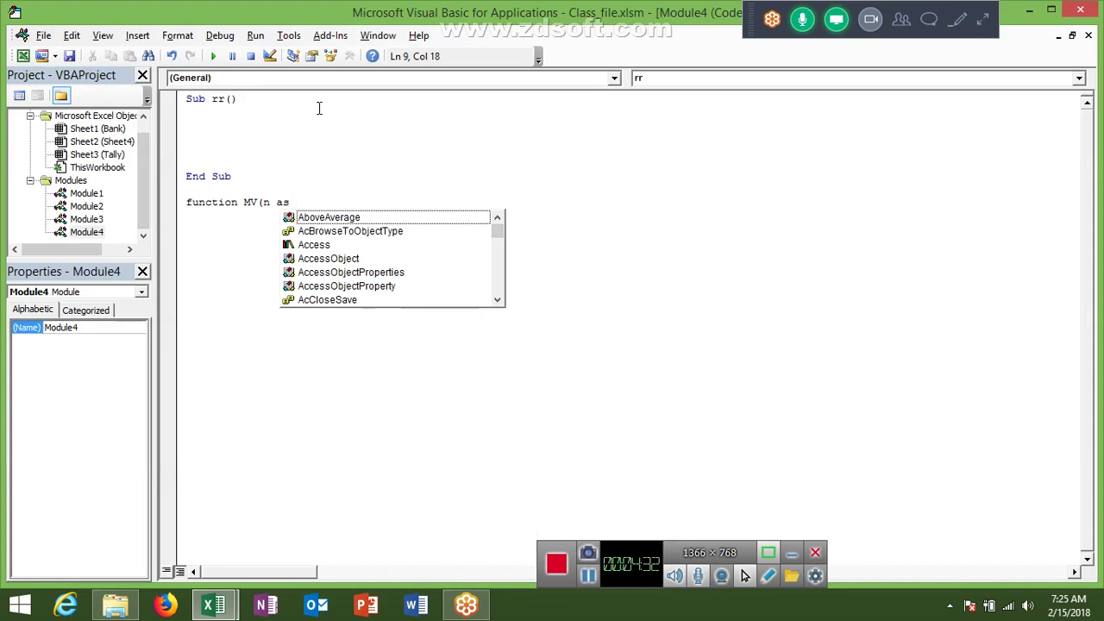
type("ve")
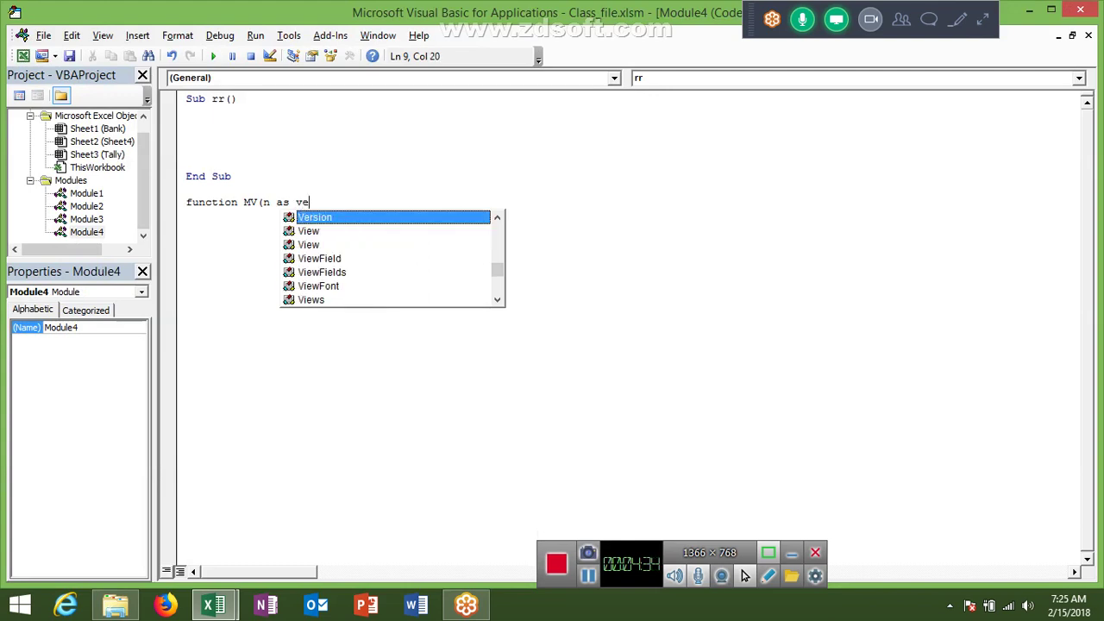
type("r")
type("i")
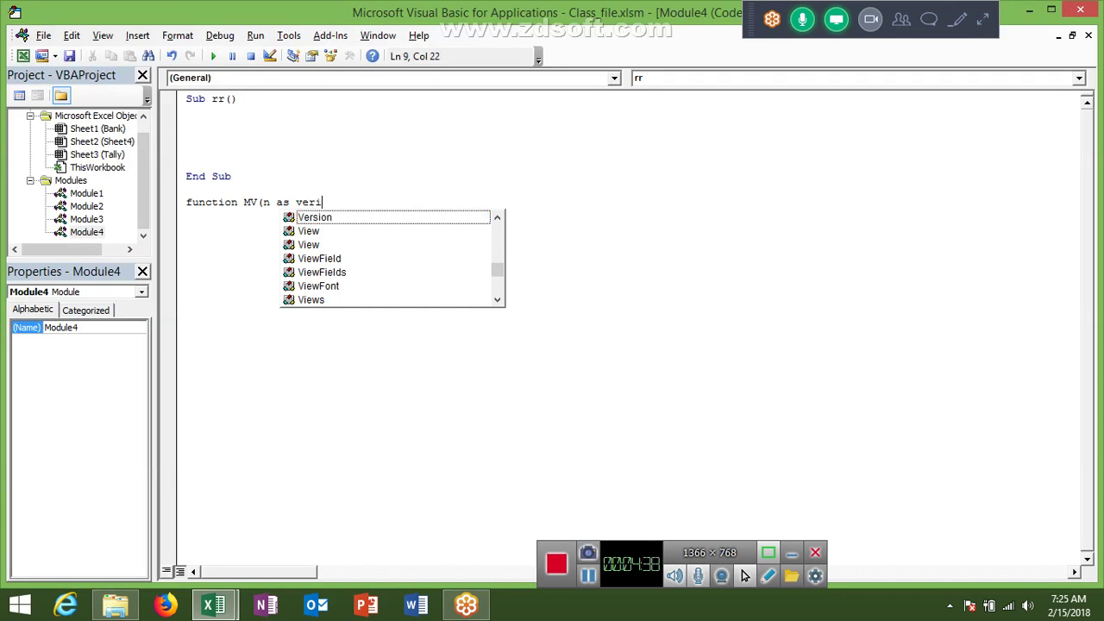
key("BackSpace")
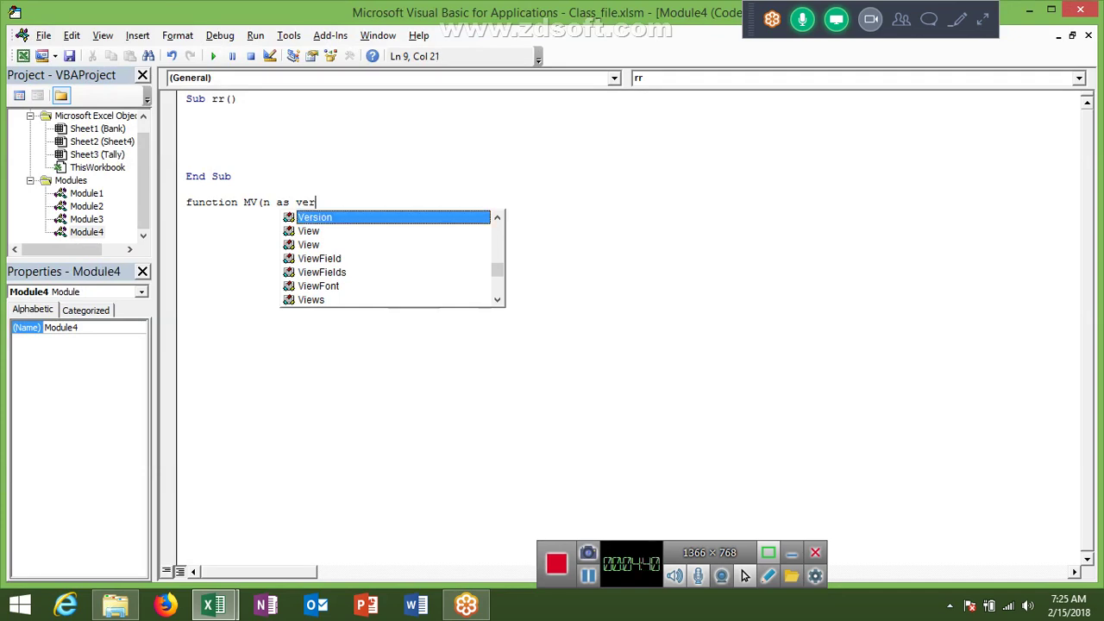
key("BackSpace")
key("BackSpace")
type("a")
key("Down")
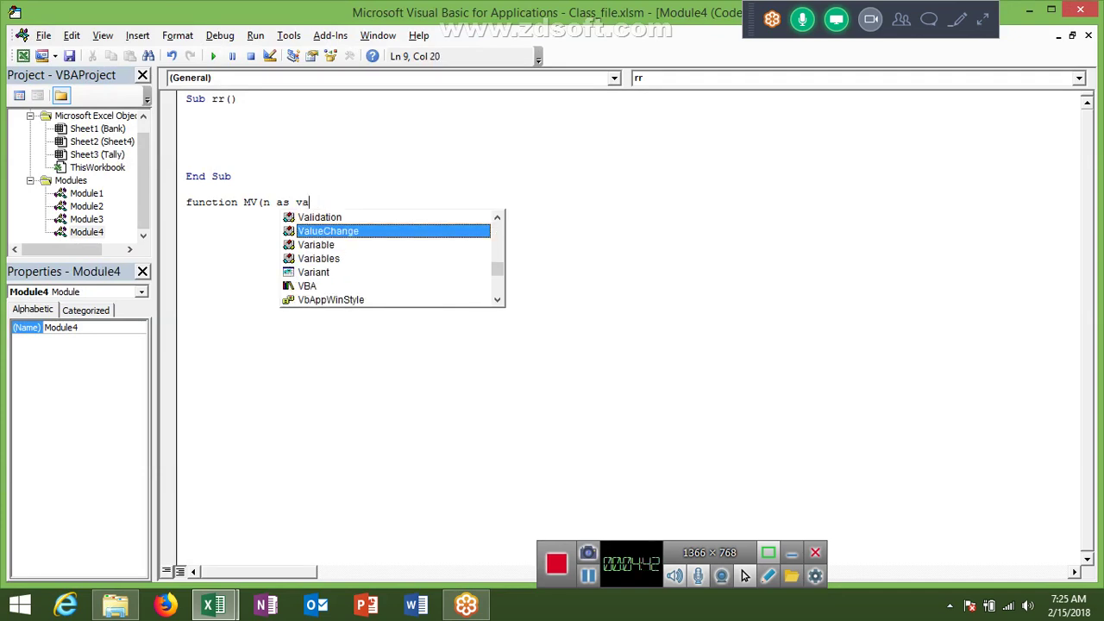
key("Down")
key("Down")
key("Down")
key("Tab")
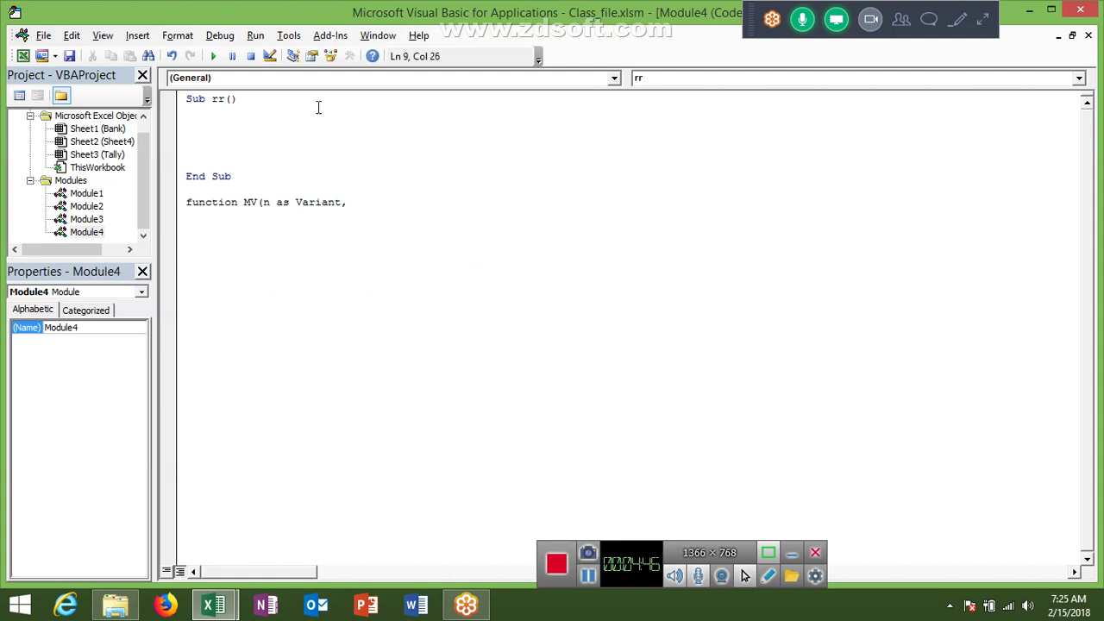
- Add parameters r As Range and c As Integer, close the declaration, and return to Excel
type("r as ")
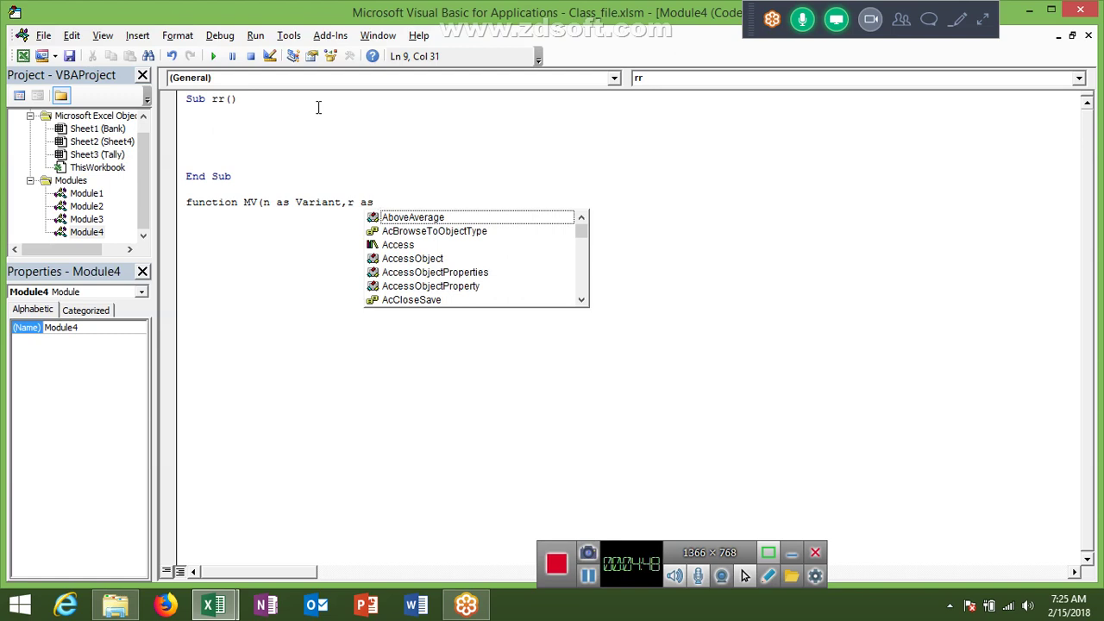
type("ra")
key("Tab")
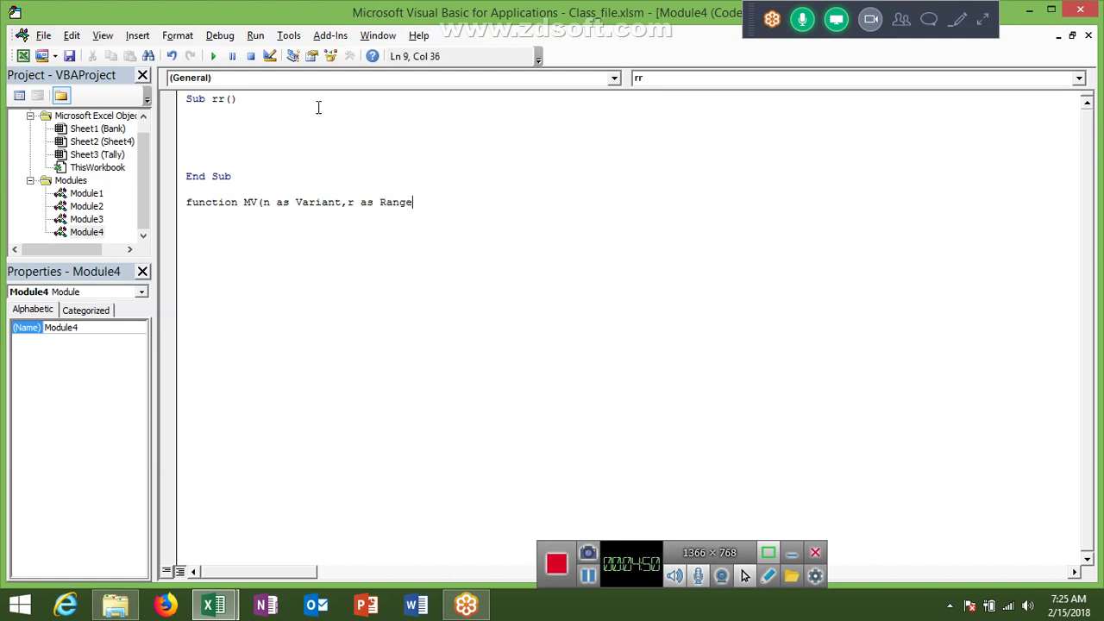
type(",c as ")
type("in")
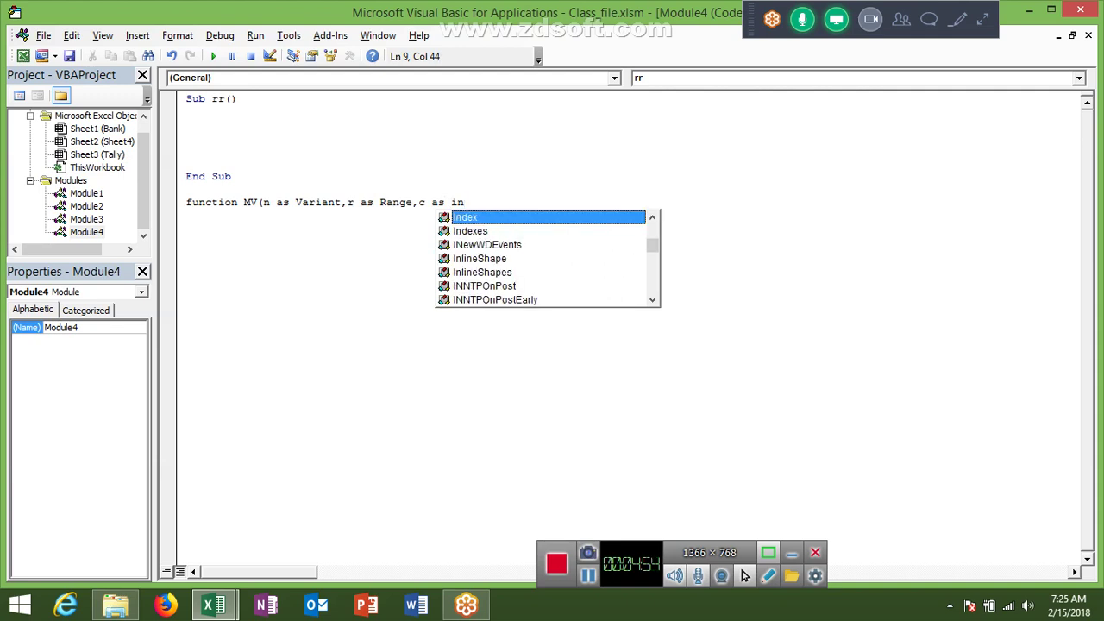
type("t")
key("Tab")
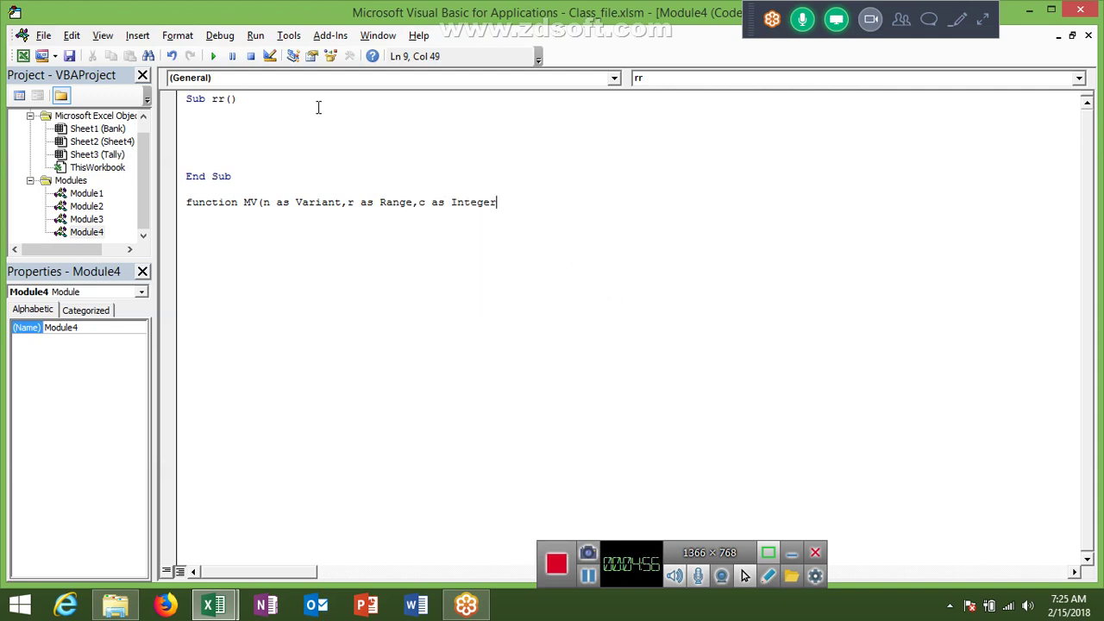
type(")")
key("Return")
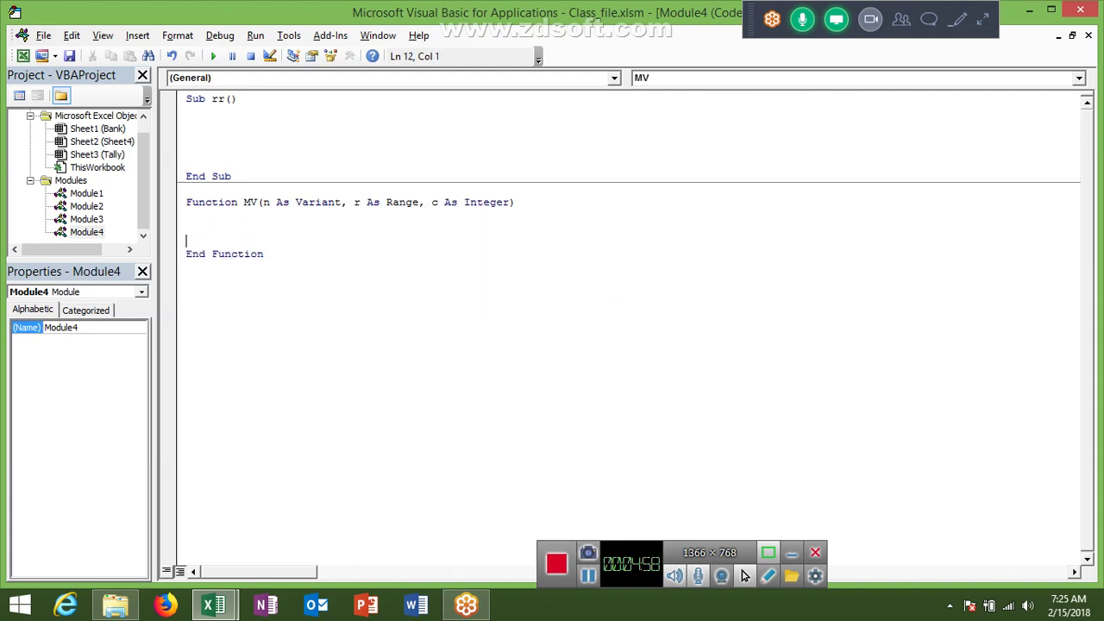
key("alt+F11")
- Abandon the =MV formula started on Tally and move to Bank cell C2
type("=")
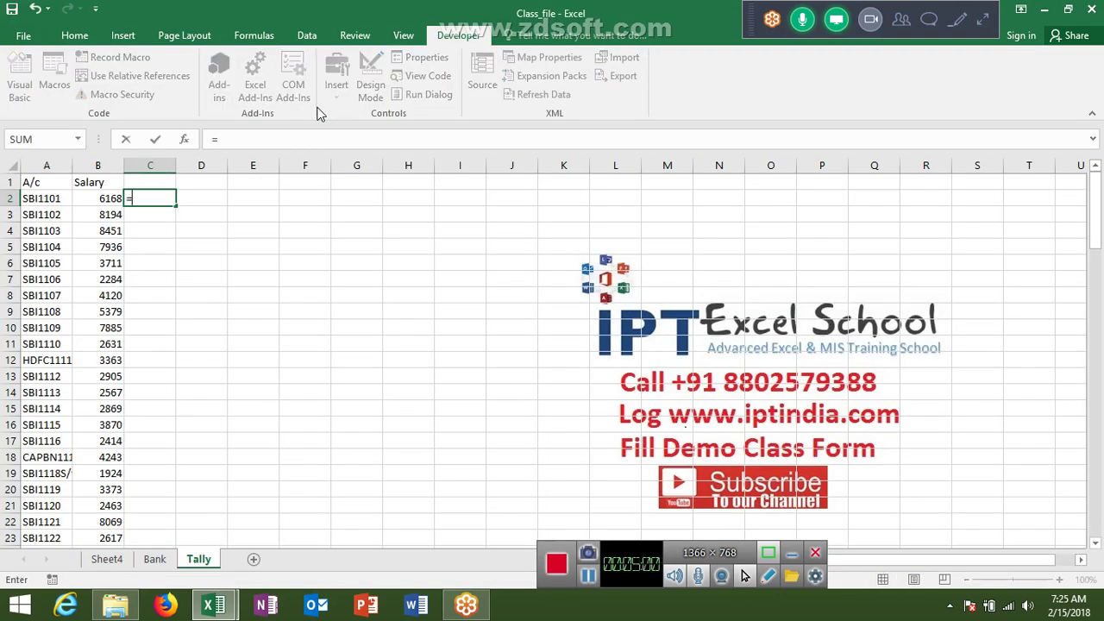
type("mv")
key("Tab")
key("Left")
key("Left")
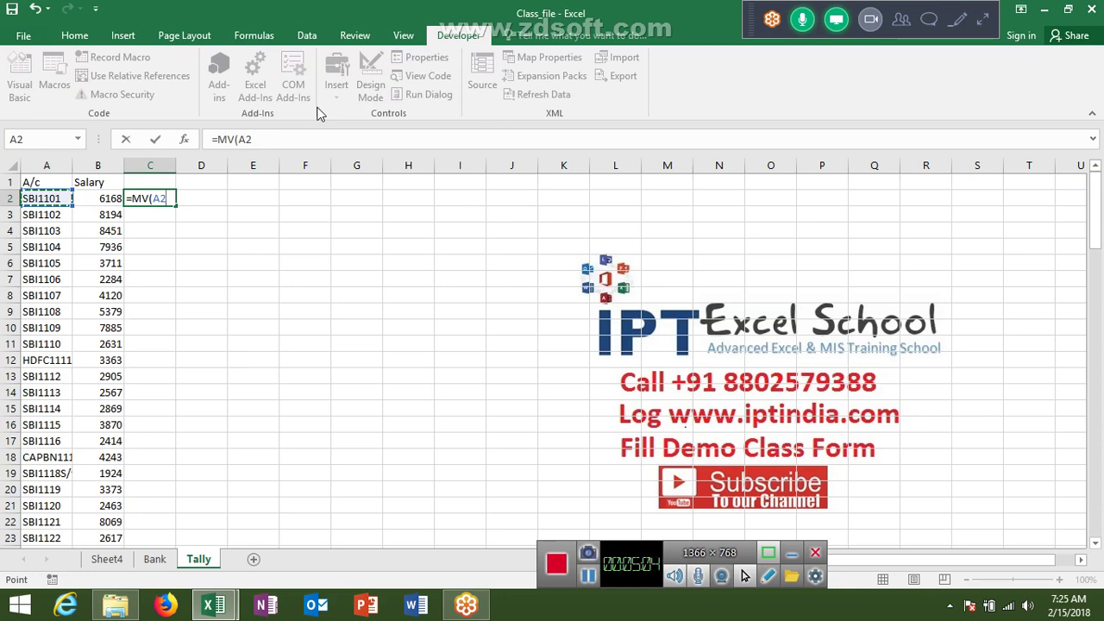
key("Escape")
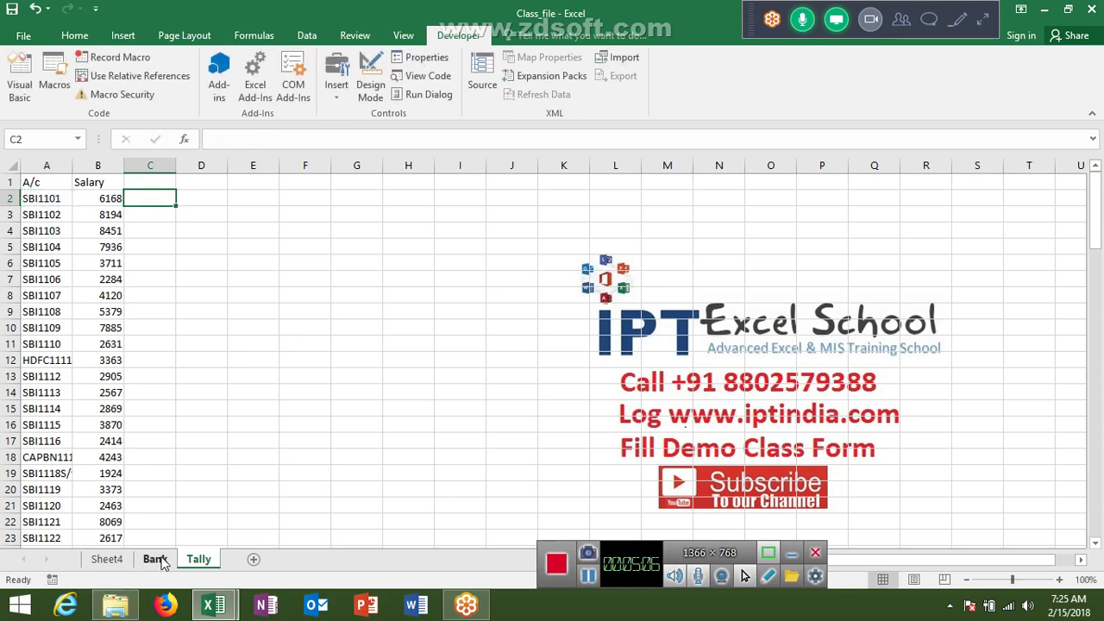
left_click(161, 559)
left_click(150, 211)
key("ctrl+Up")
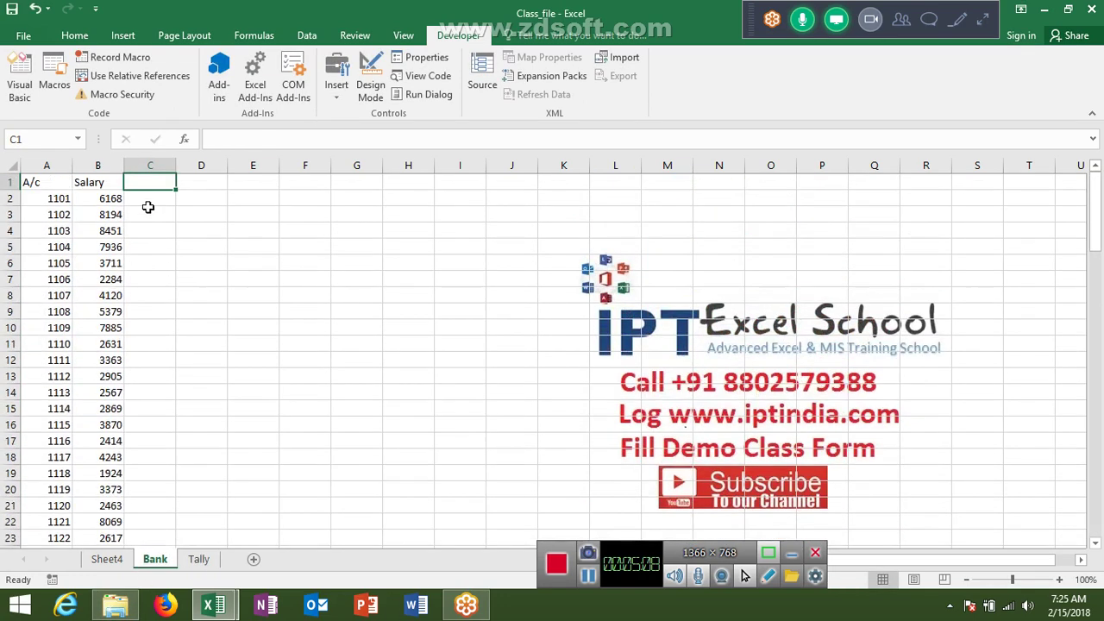
key("Down")
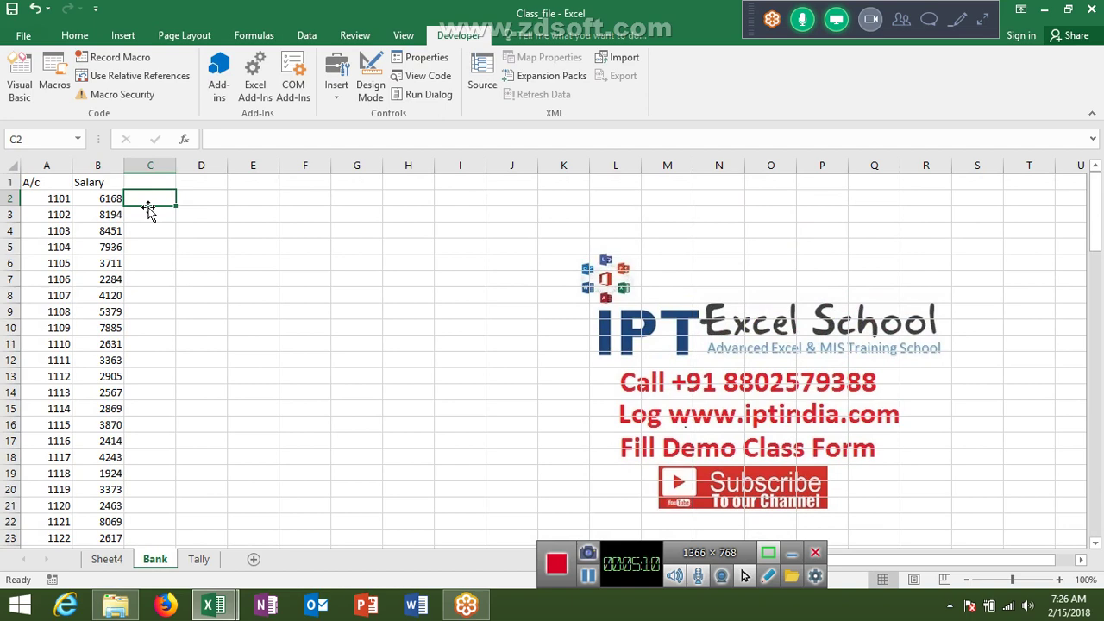
type("=")
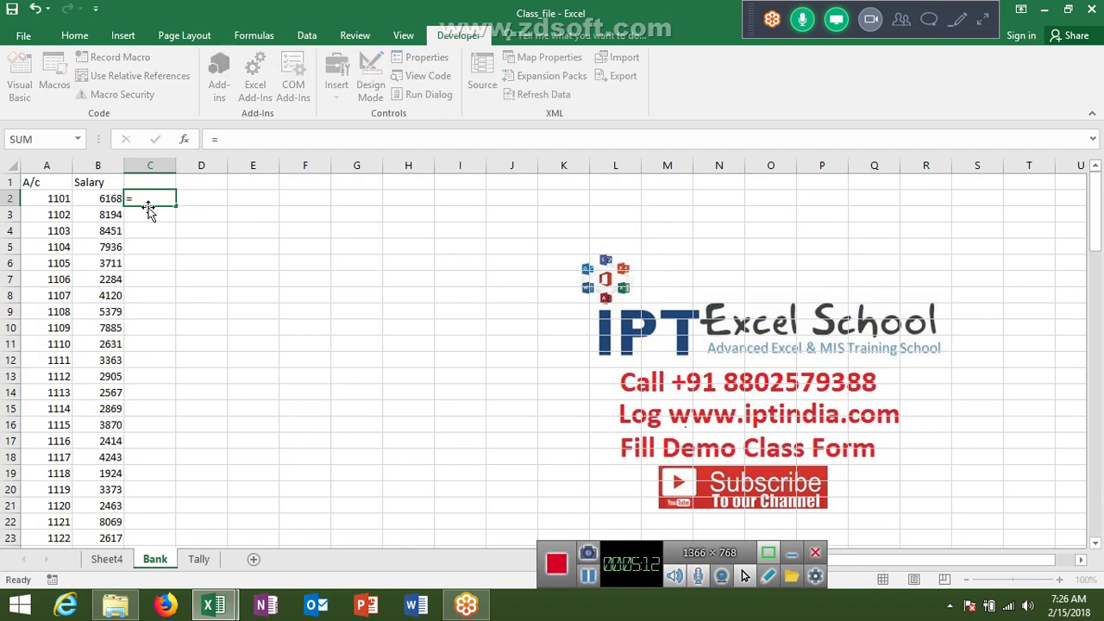
key("Escape")
- Check Tally's first account in A2, then discard false starts, including a MATCH formula, in Bank C2
left_click(198, 559)
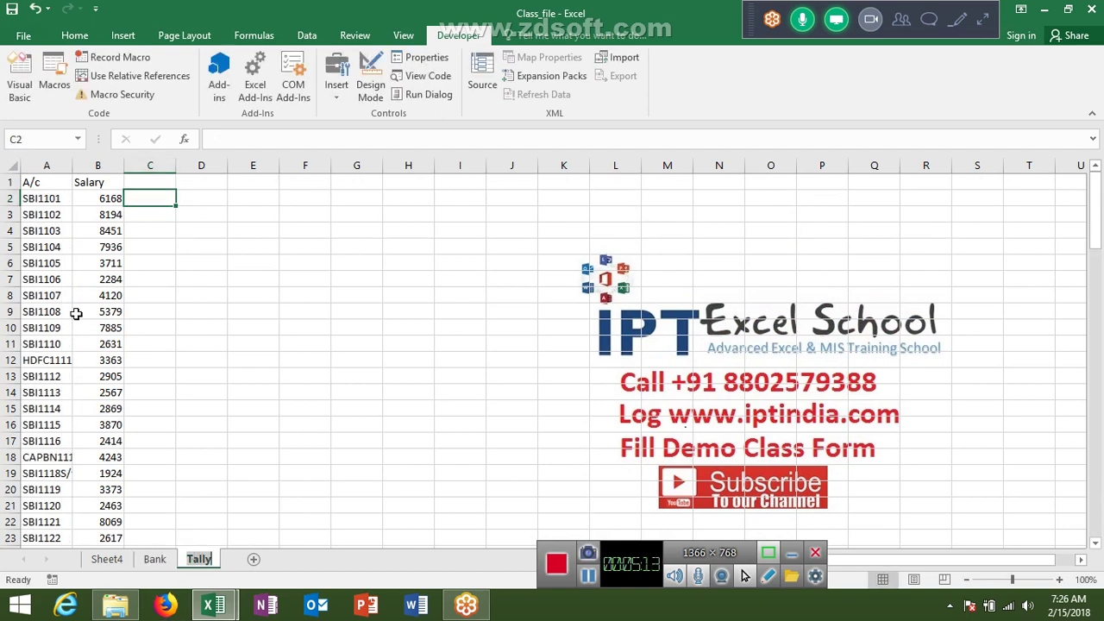
left_click(27, 198)
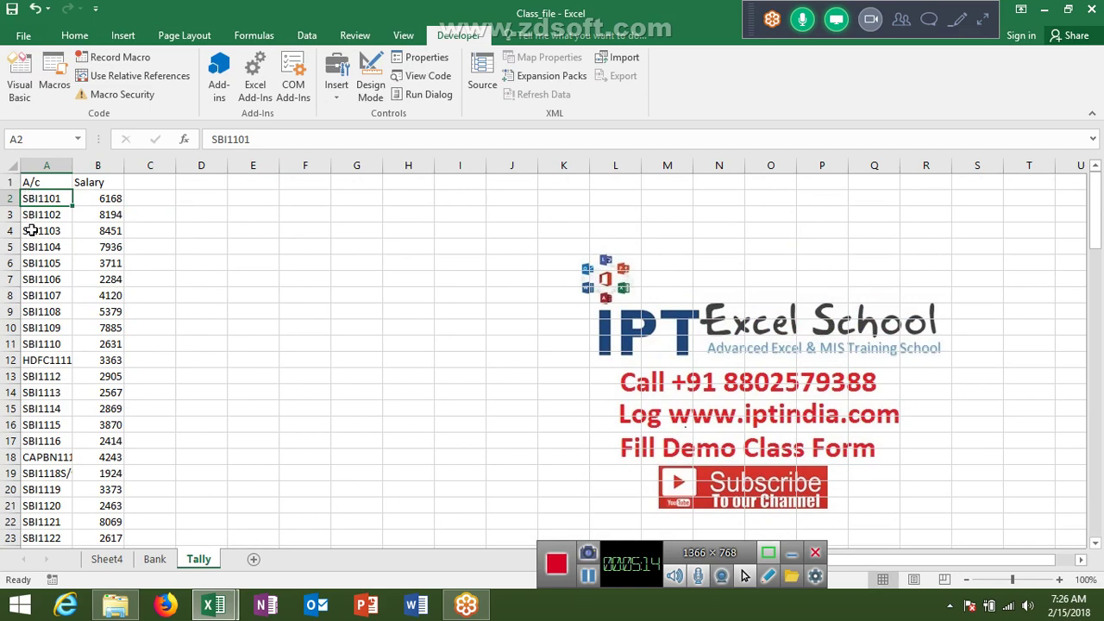
left_click(160, 560)
type("-")
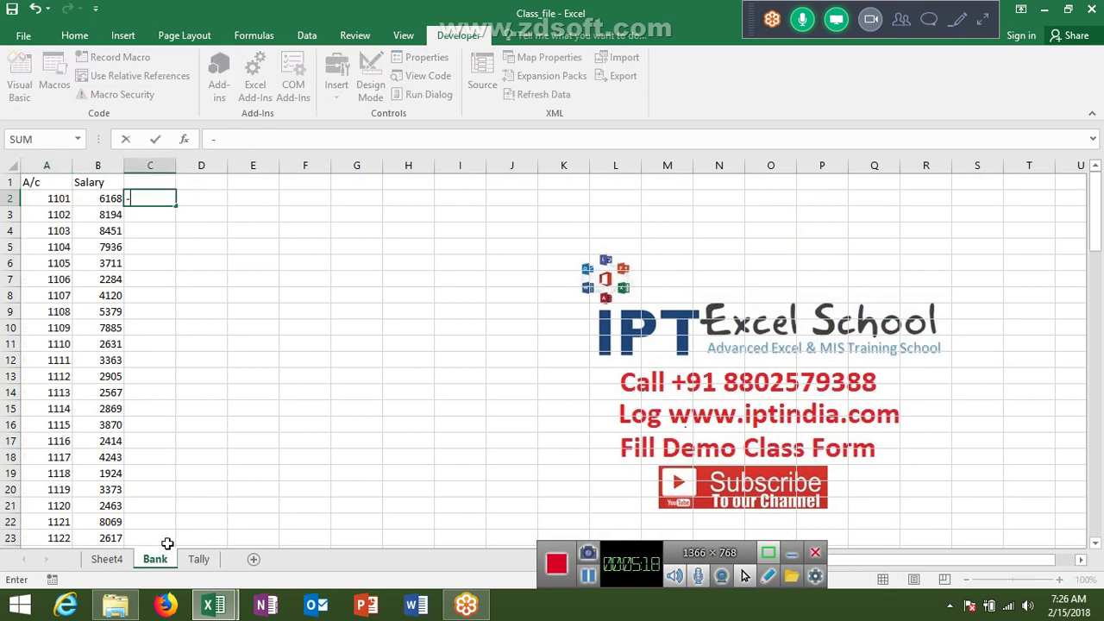
key("BackSpace")
type("=")
type("m")
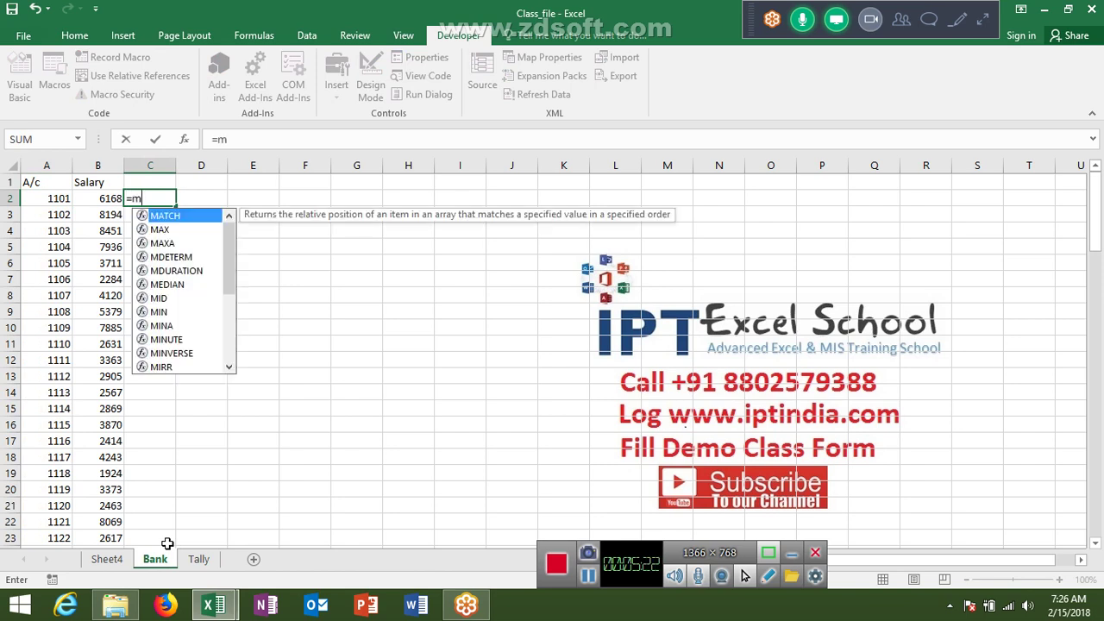
key("Tab")
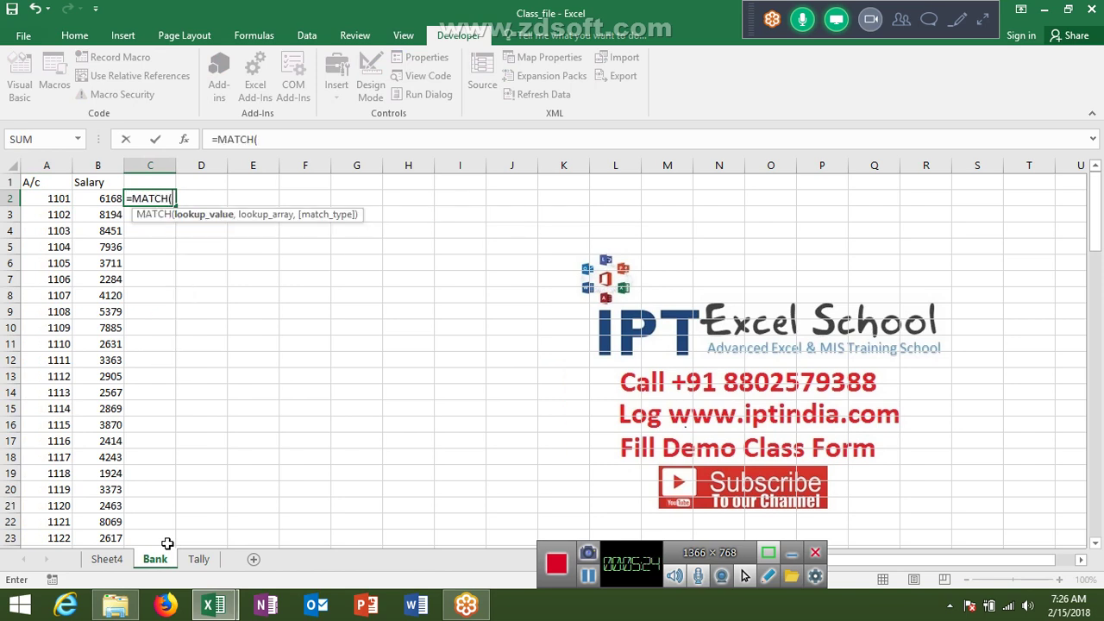
key("Escape")
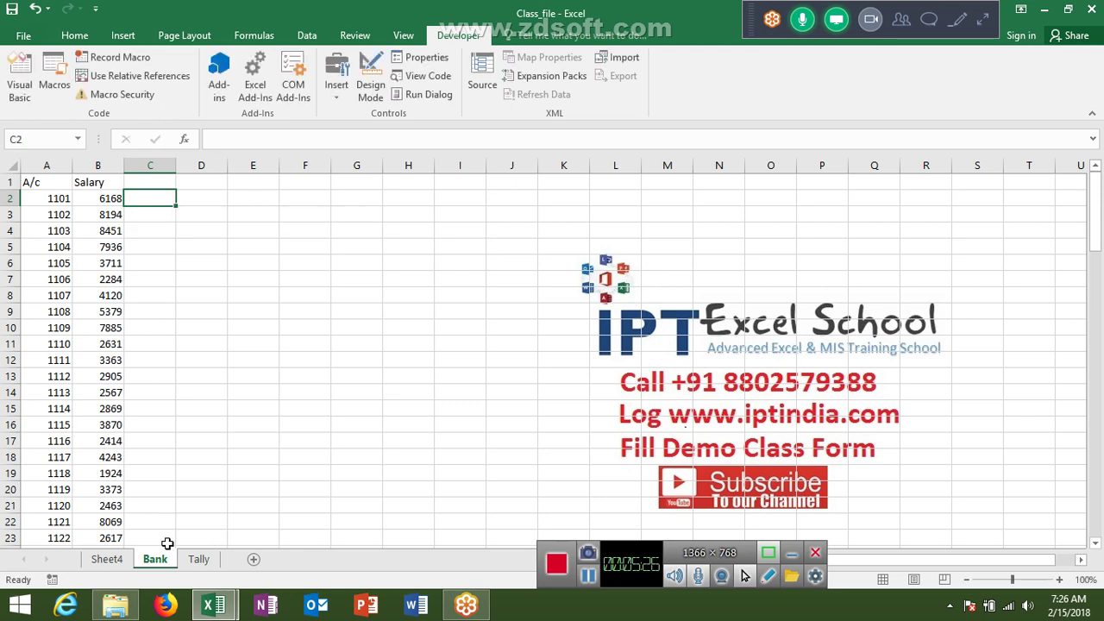
type("mc")
key("BackSpace")
key("BackSpace")
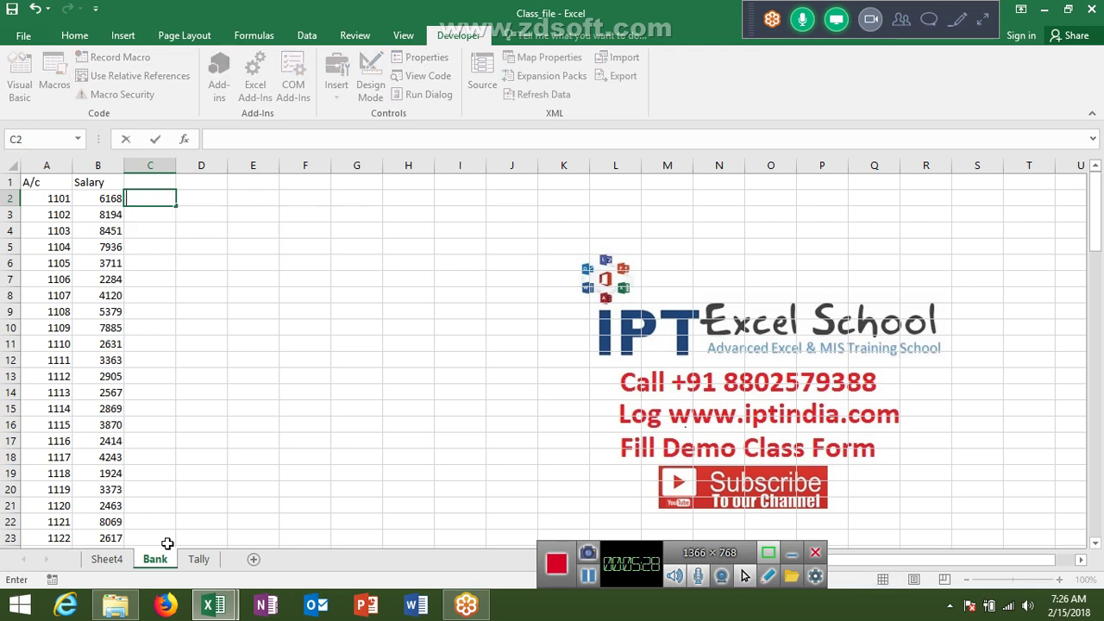
- Type =MV(A2,Tally!A2:A108, into Bank C2, selecting the Tally account range
type("=mv")
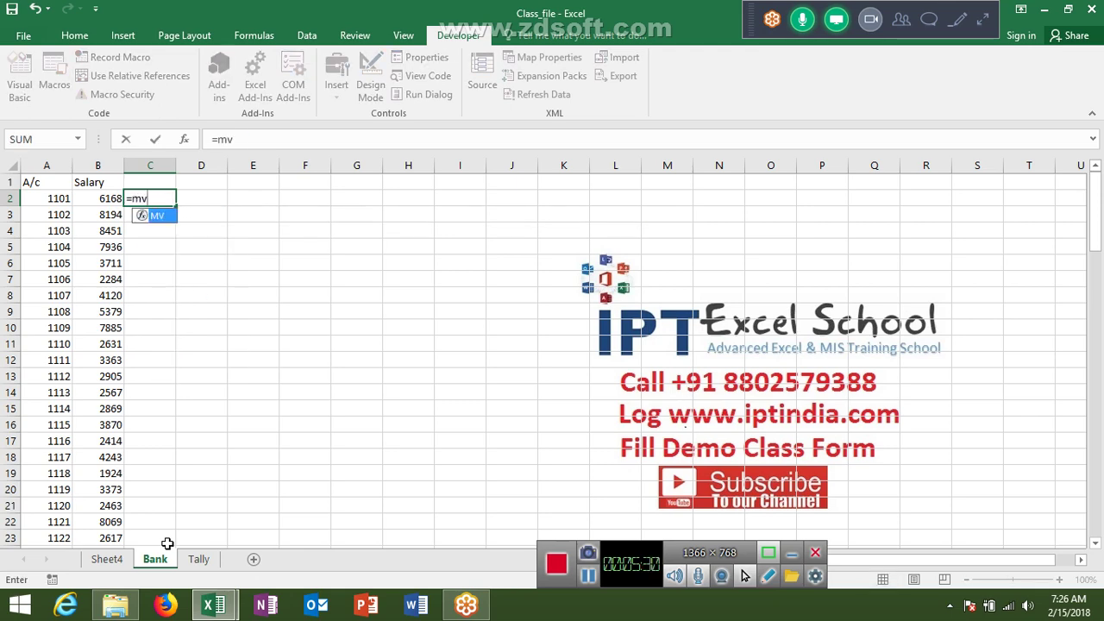
type("(")
key("Left")
key("Left")
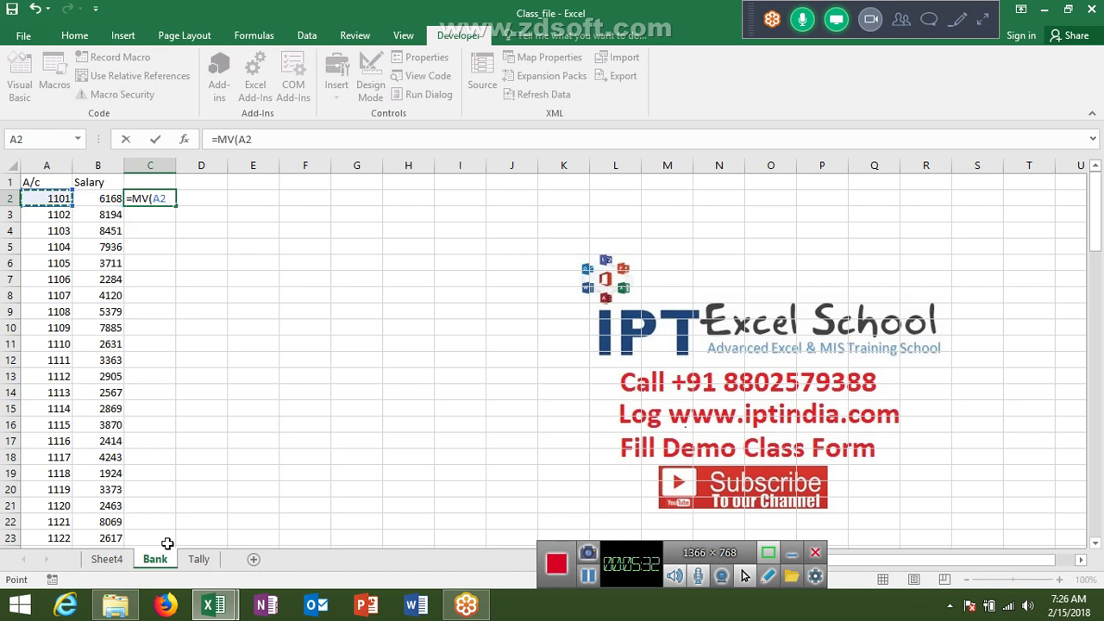
type(",")
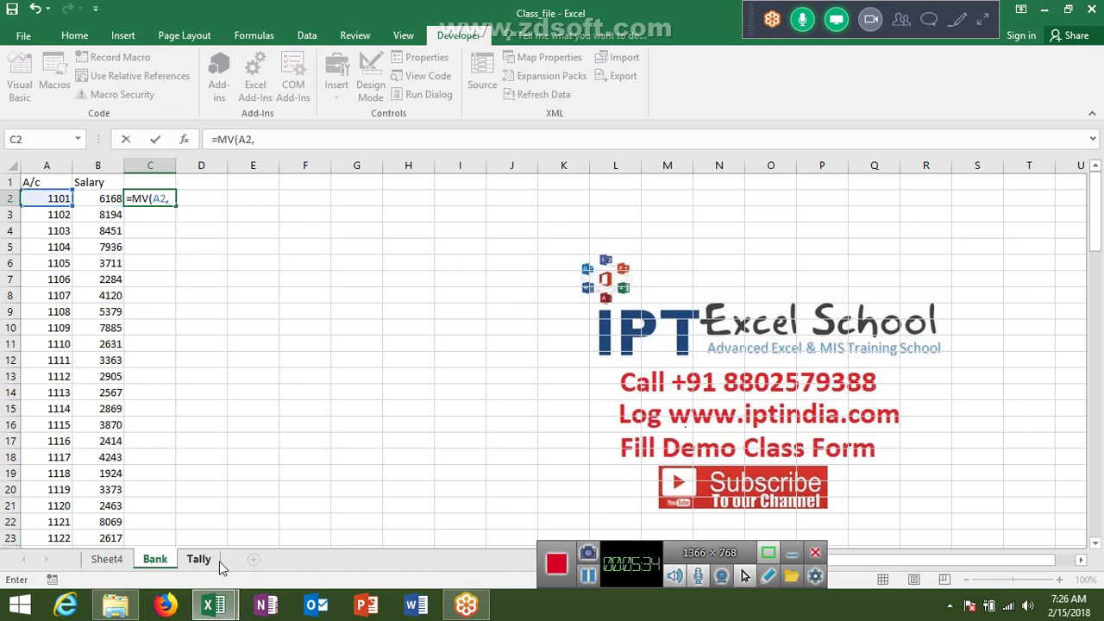
left_click(213, 560)
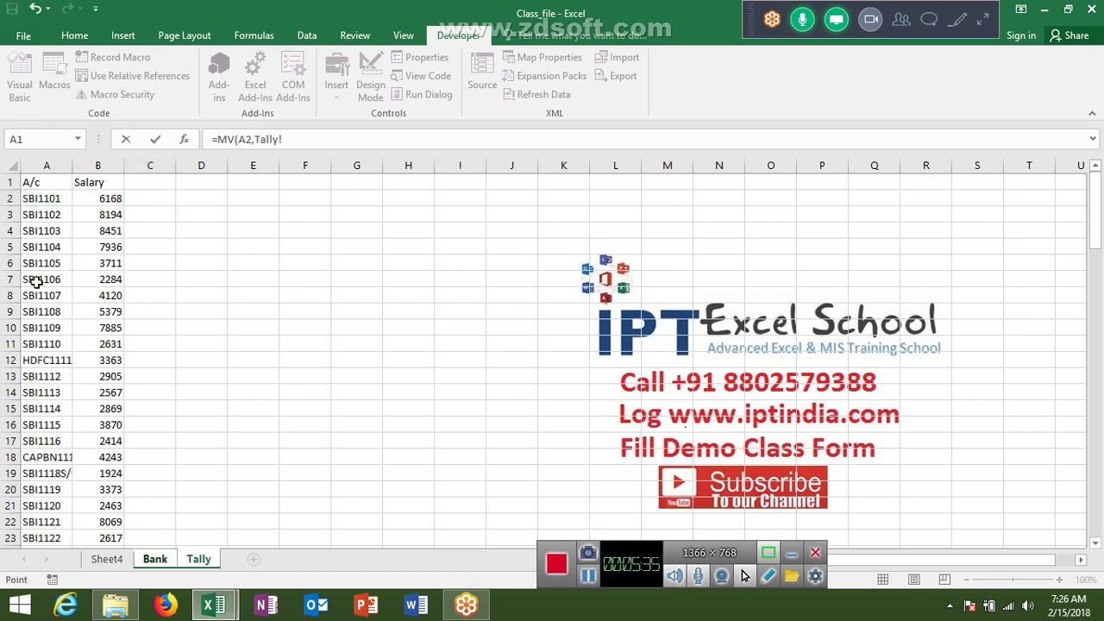
left_click(34, 198)
key("ctrl+shift+Down")
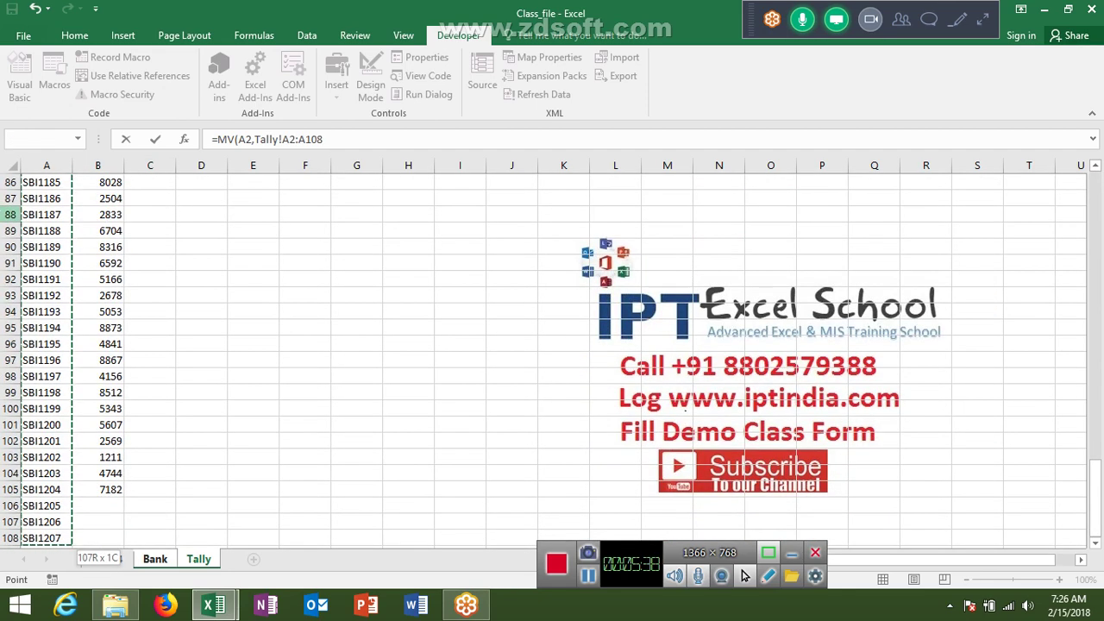
type(",1")
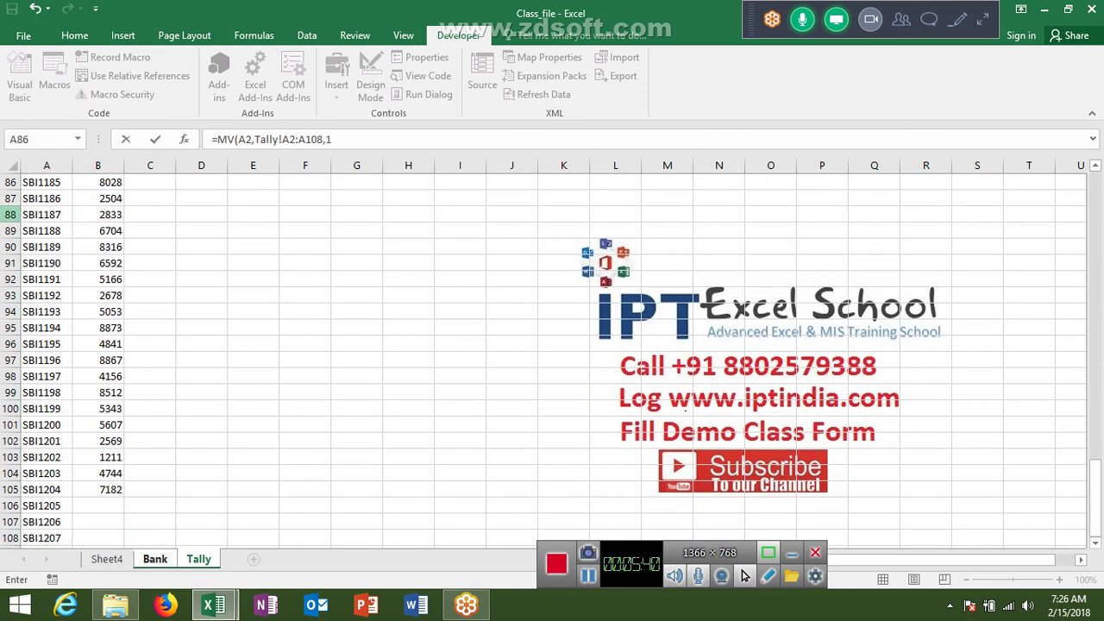
key("Return")
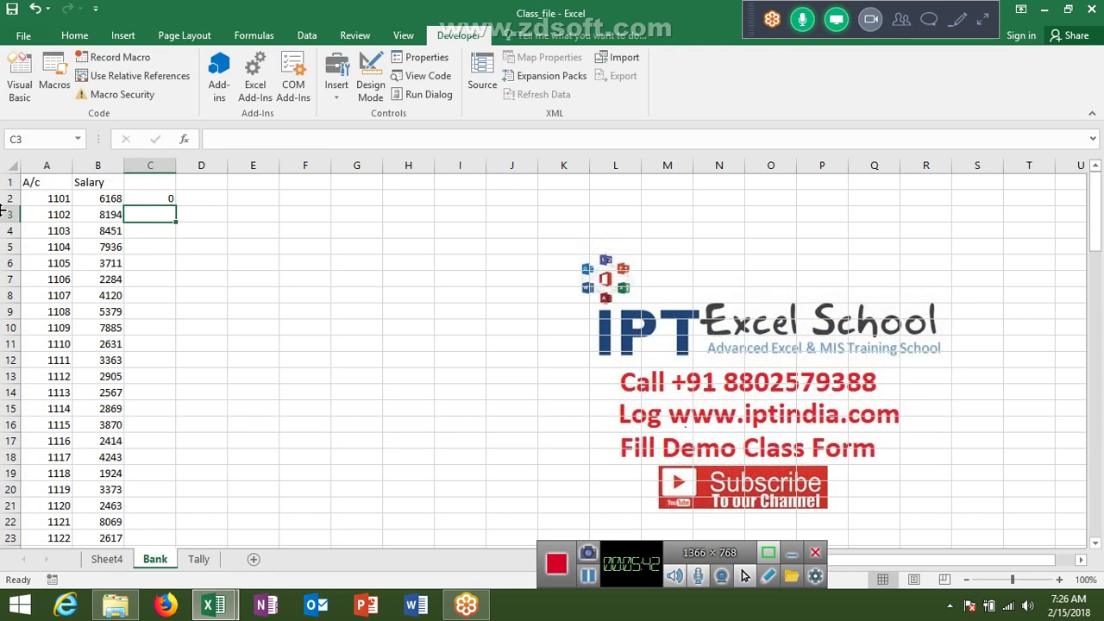
key("Up")
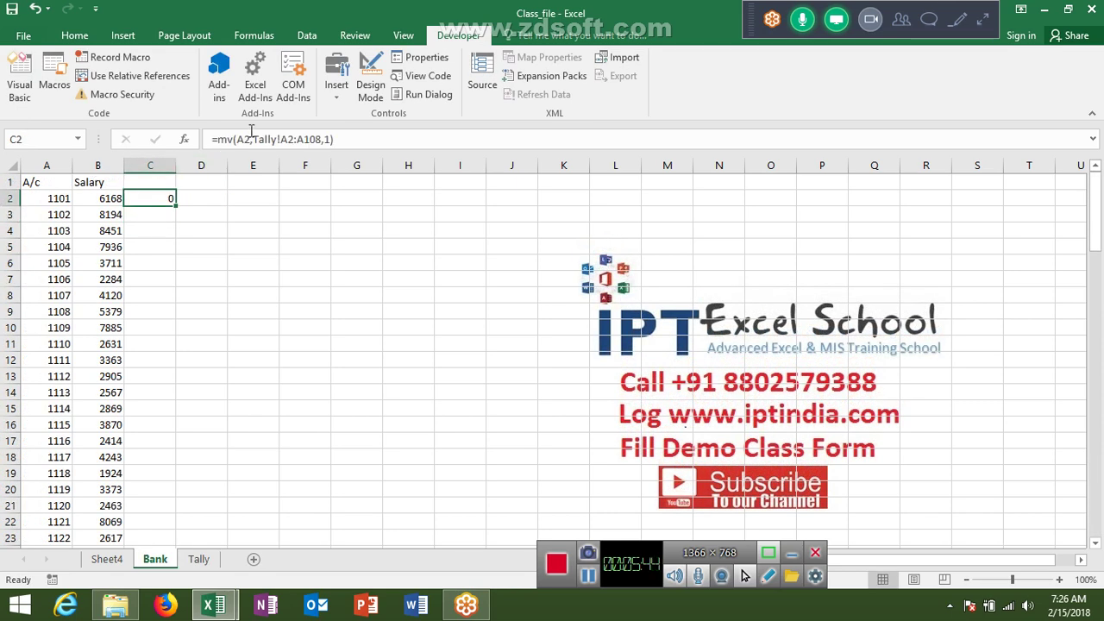
key("alt+F11")
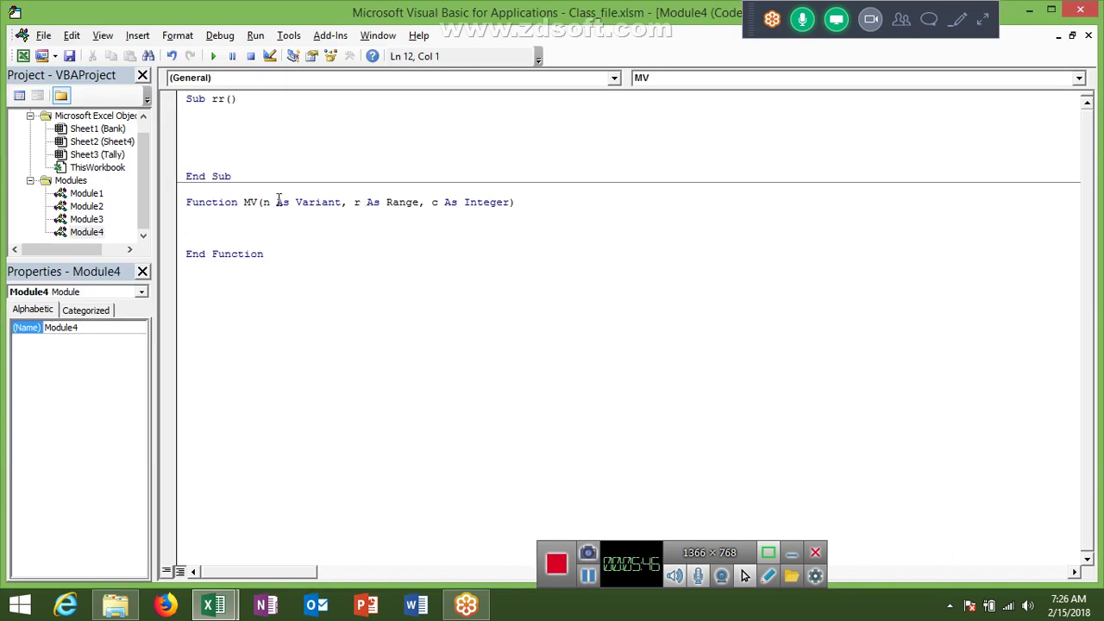
left_click(276, 202)
key("alt+F11")
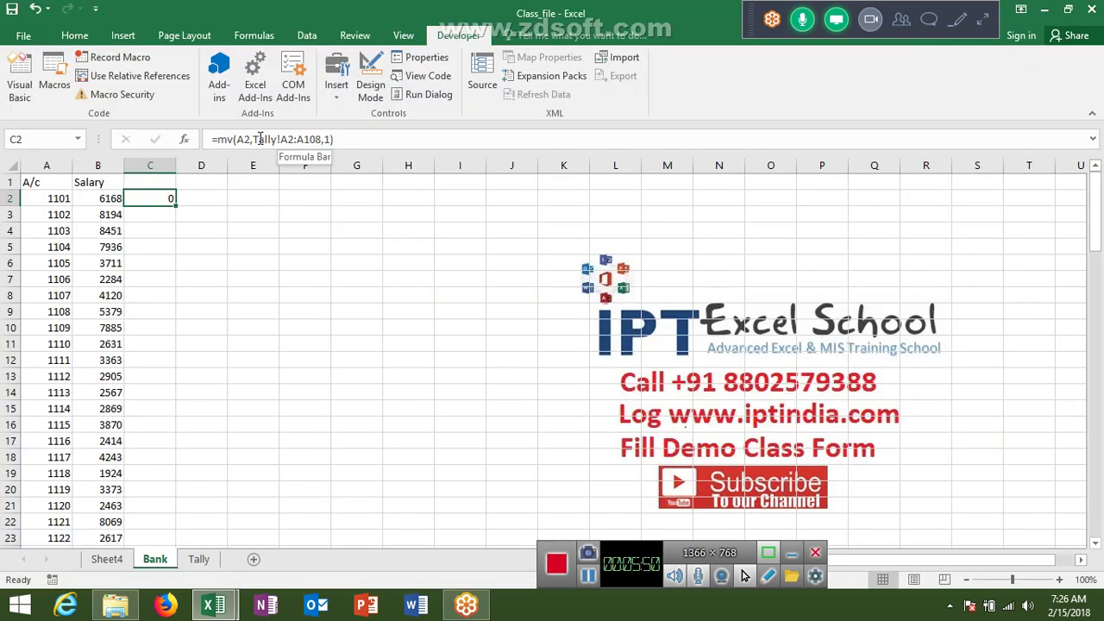
left_click_drag(253, 139, 309, 139)
key("alt+Tab")
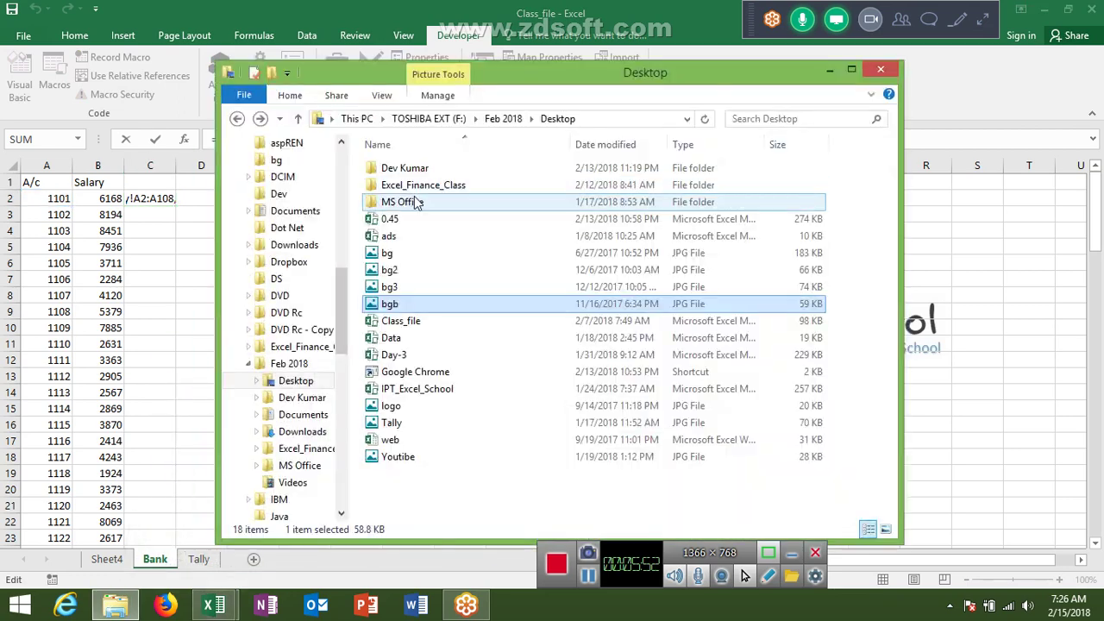
key("alt+Tab")
- Leave C2 unchanged, view the Tally account numbers, then return to Bank and the MV code
key("Escape")
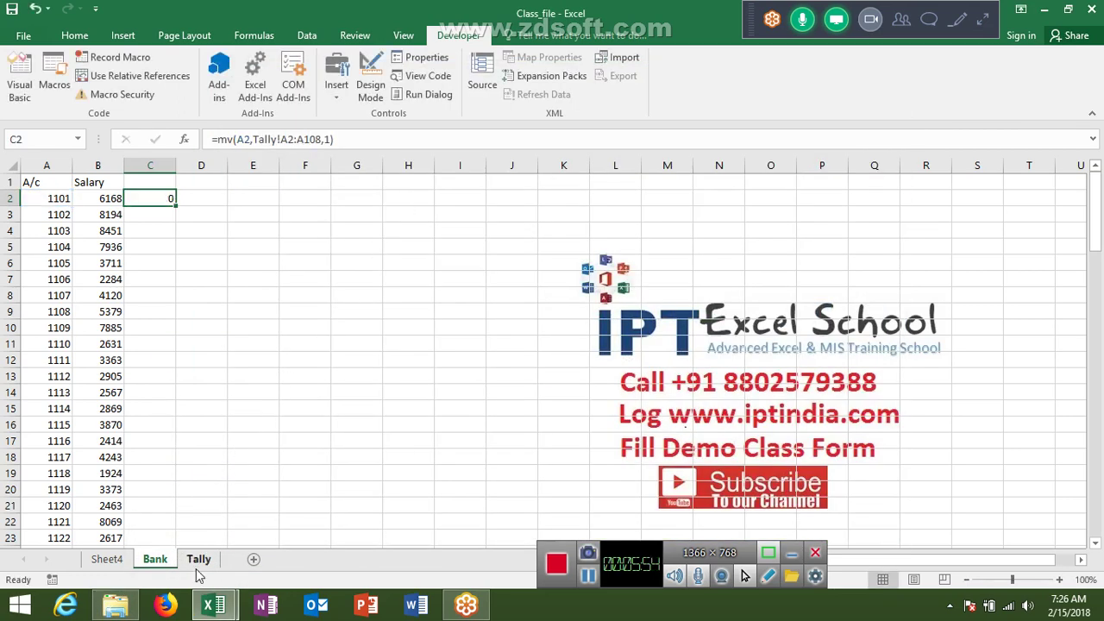
left_click(198, 559)
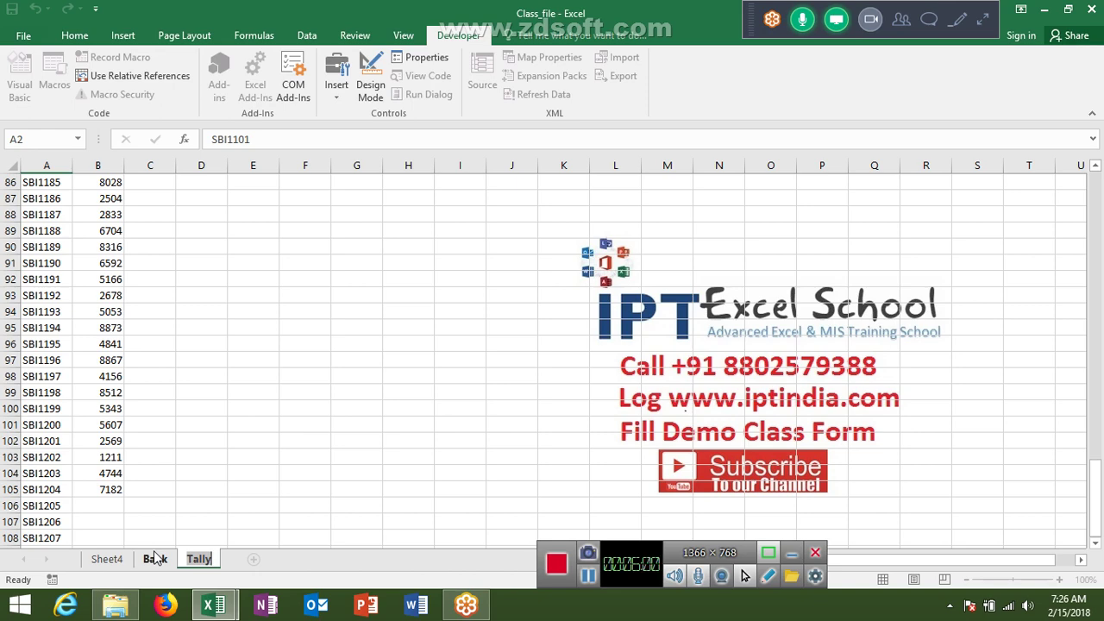
left_click(164, 559)
left_click(157, 559)
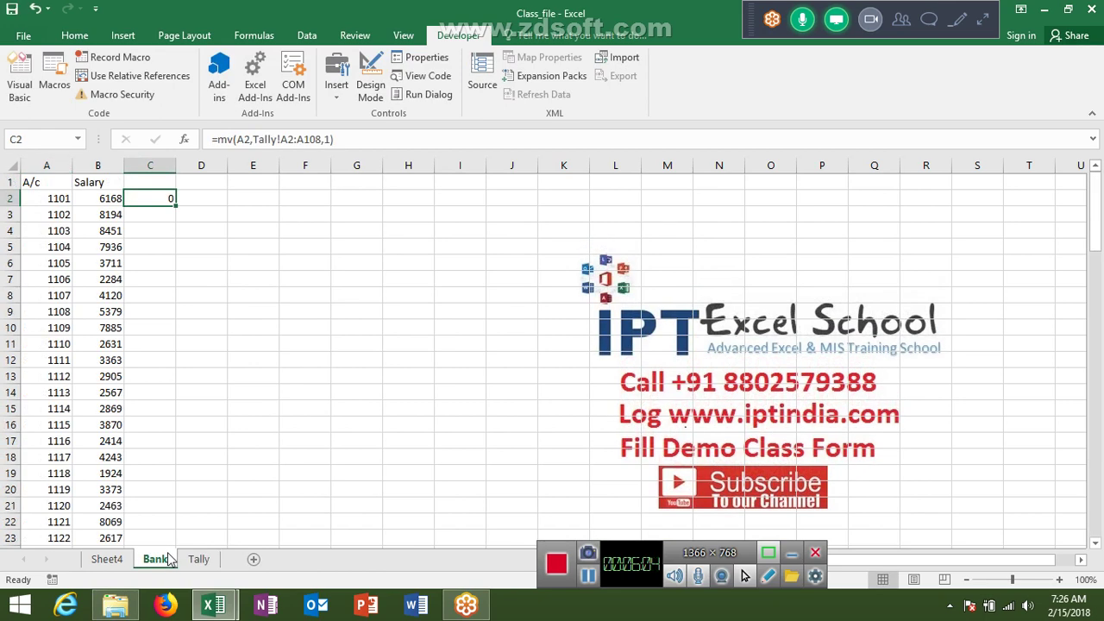
key("alt+Tab")
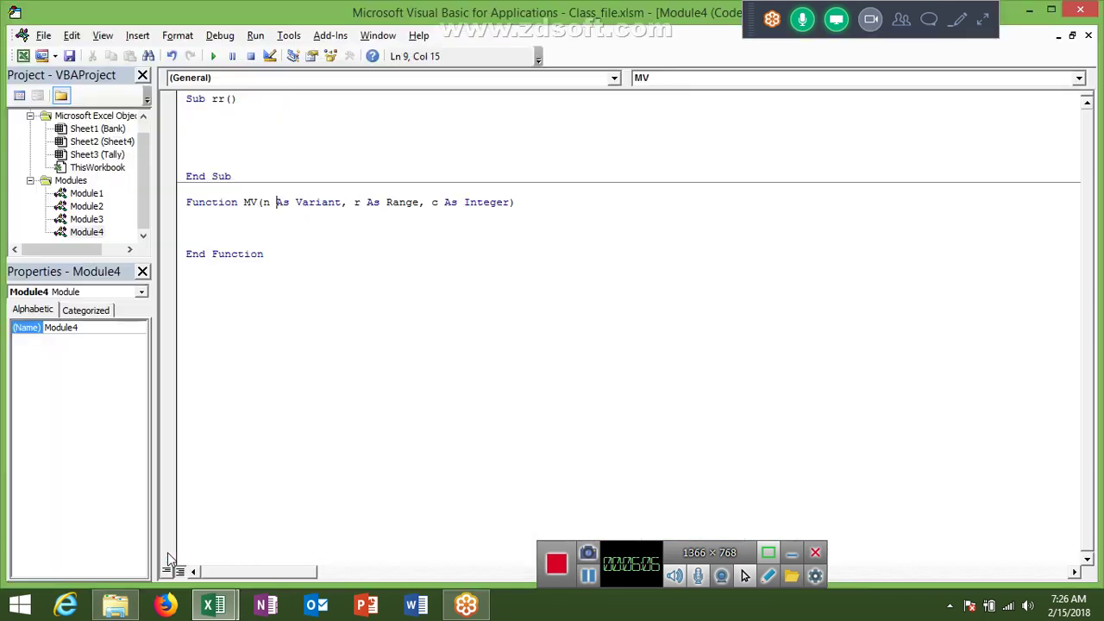
- Add Dim k As Range and For Each k In r to MV's body, then return to Excel
left_click(434, 200)
key("alt+Tab")
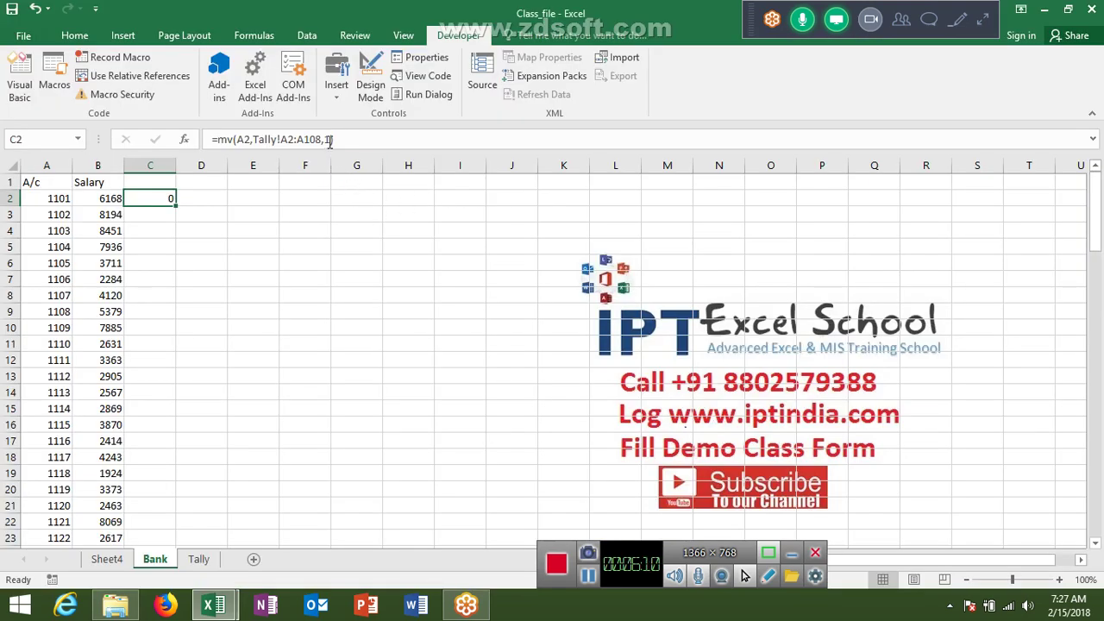
key("alt+Tab")
left_click(264, 220)
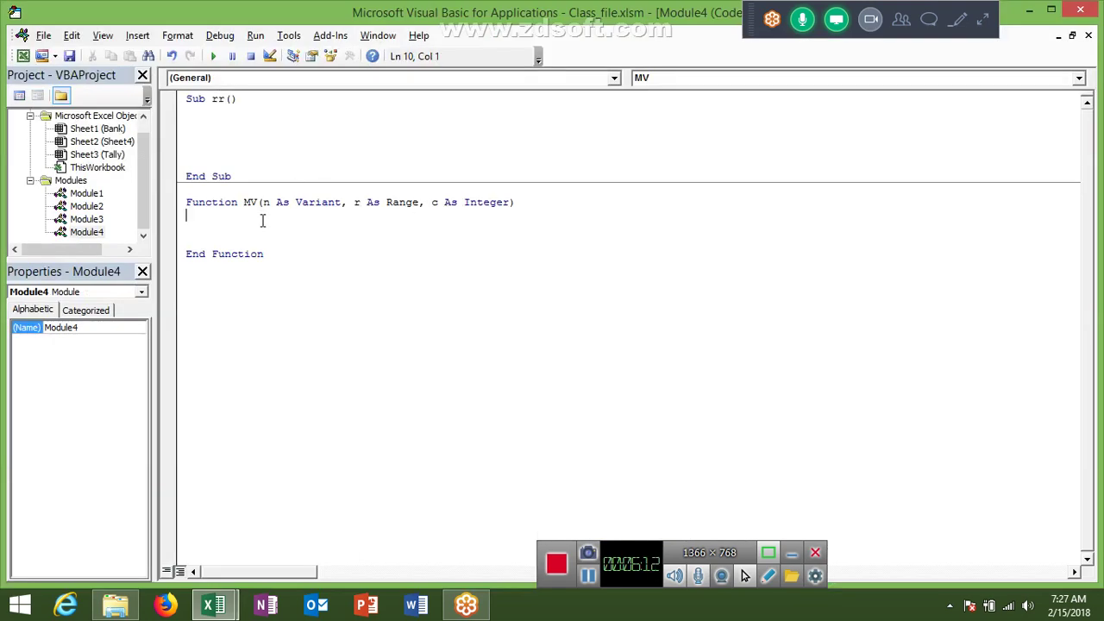
key("Return")
key("Return")
type("for")
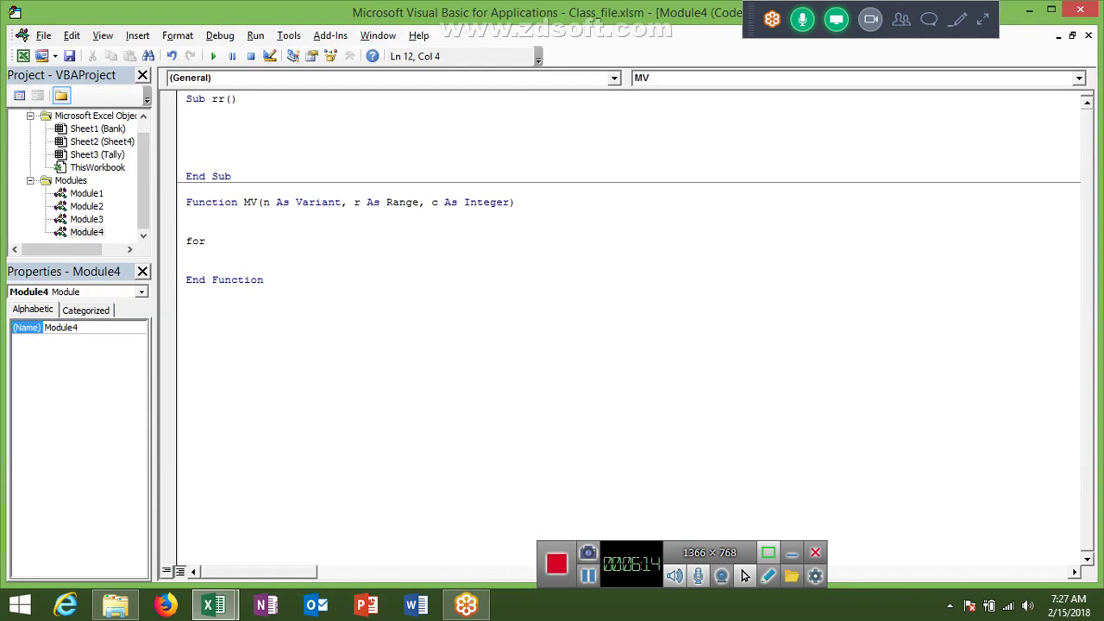
type(" each")
key("BackSpace")
key("BackSpace")
key("BackSpace")
key("BackSpace")
key("BackSpace")
key("BackSpace")
key("BackSpace")
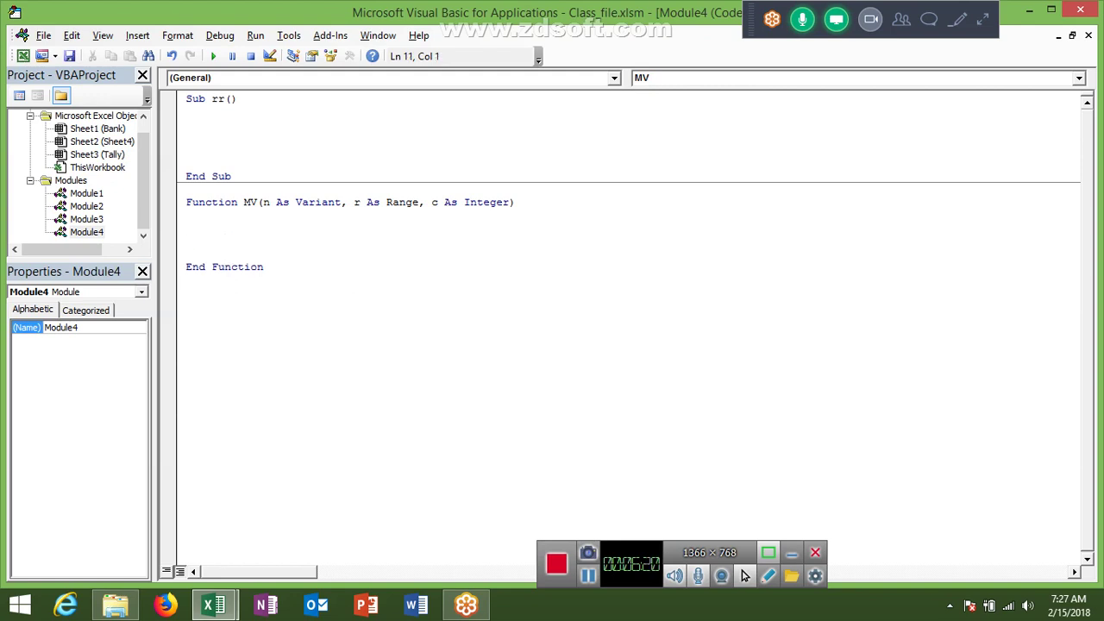
type("dim k as ")
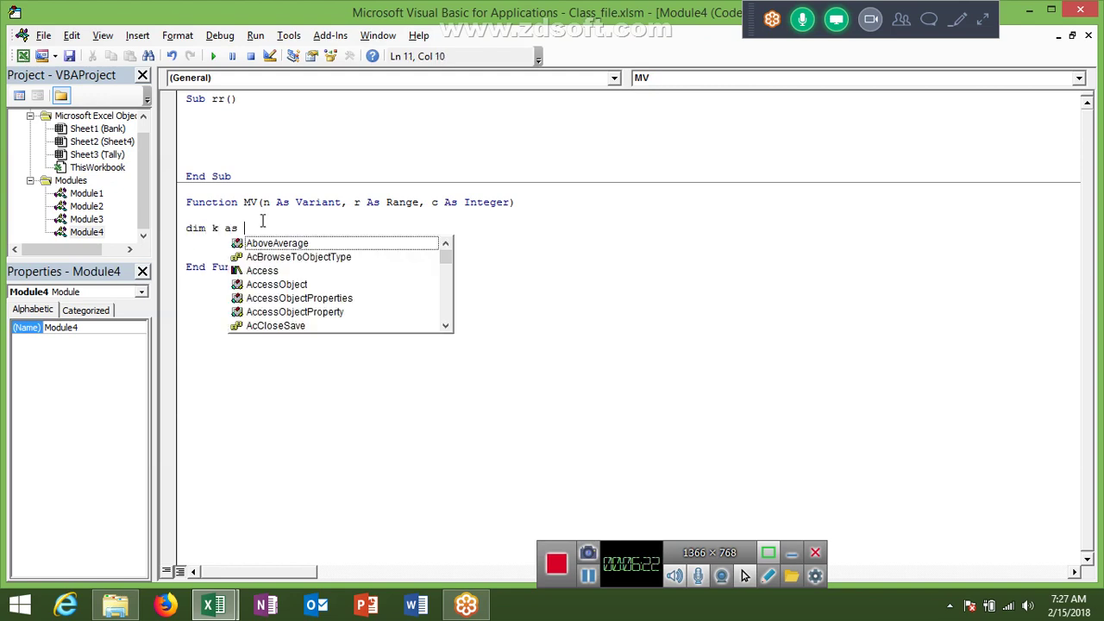
type("ra")
key("Return")
key("Return")
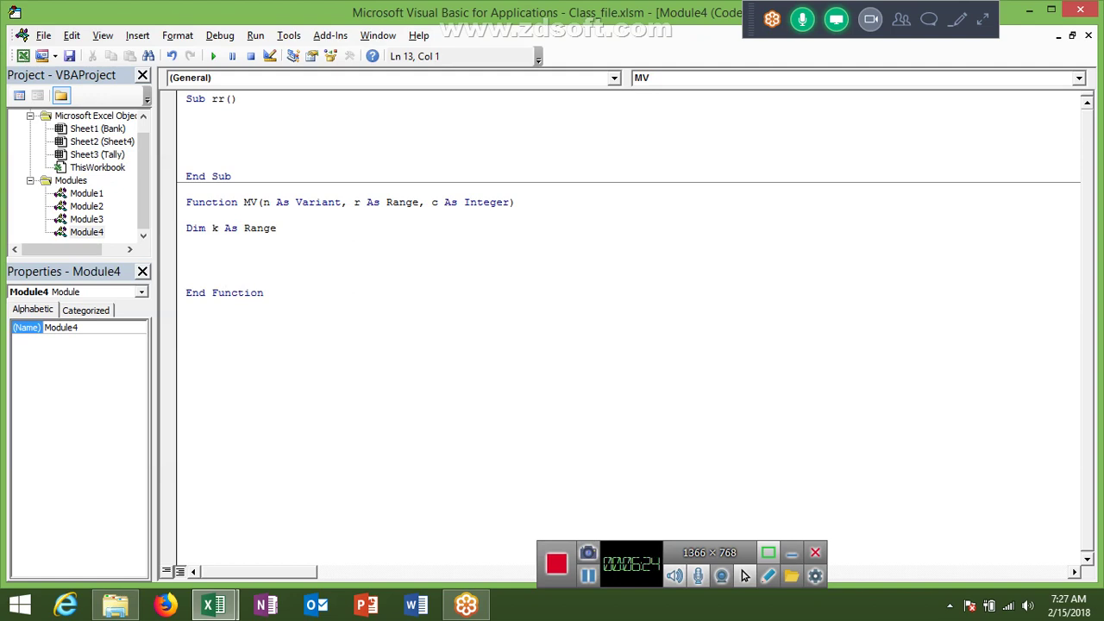
type("for ea")
type("ch ")
type("k i")
type("n")
key("Return")
key("Return")
key("Return")
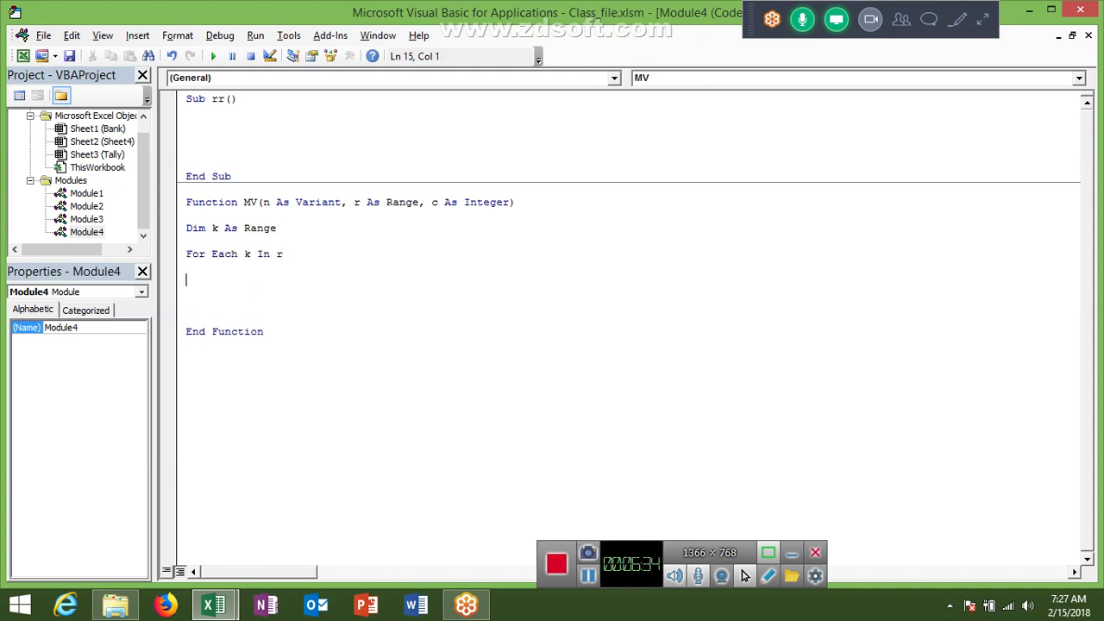
key("alt+F11")
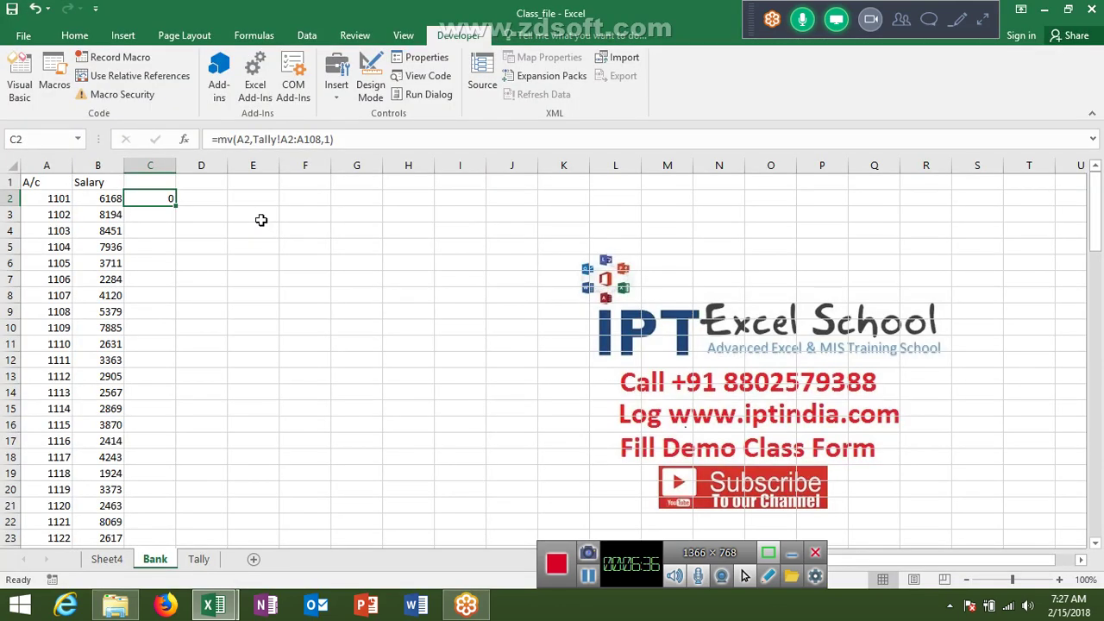
- Inspect Bank row 2's account, salary and MV cells, then go to the top of Tally
key("Left")
key("Left")
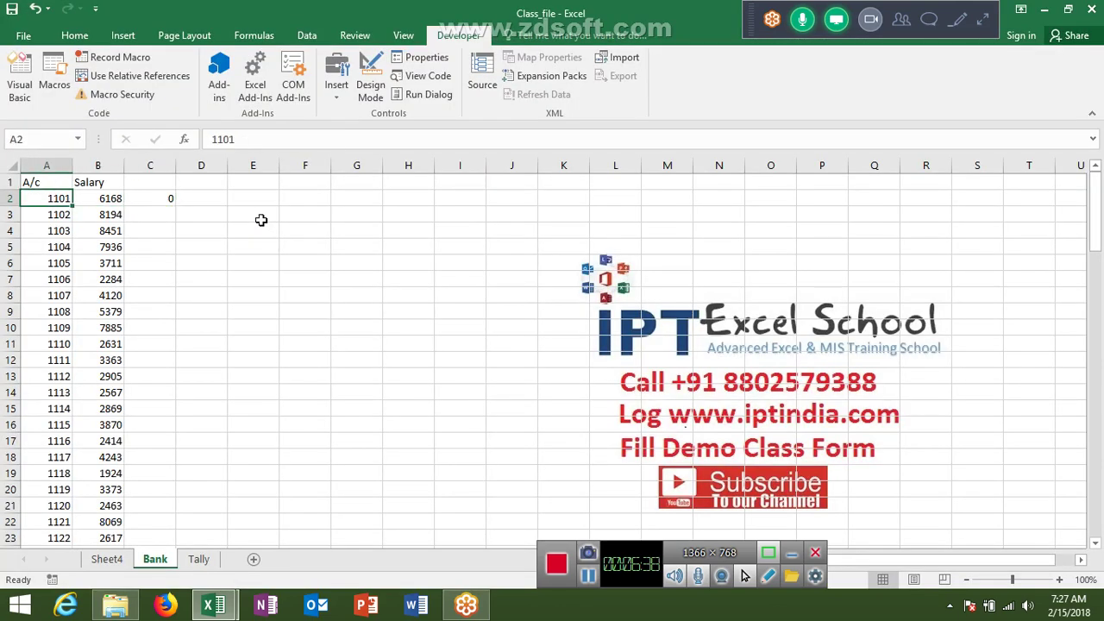
key("Right")
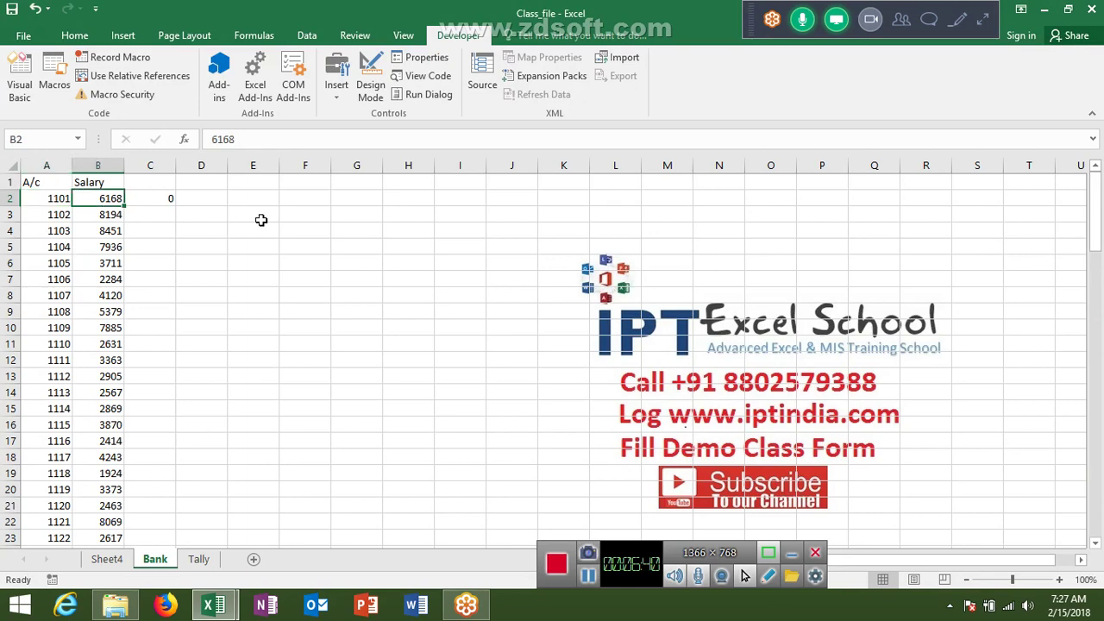
key("Right")
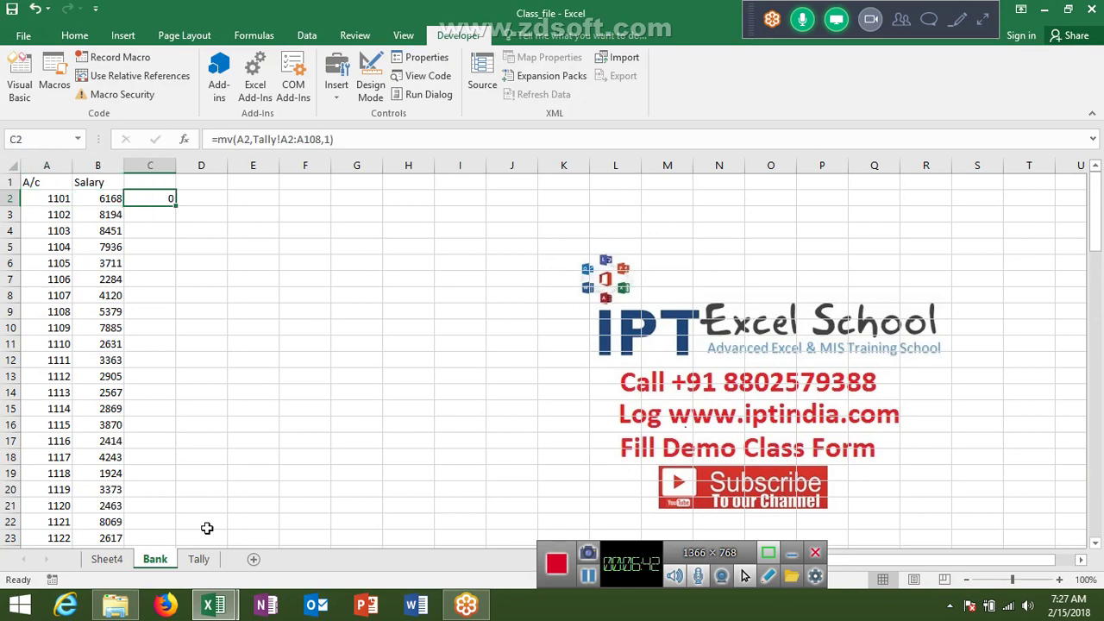
left_click(198, 559)
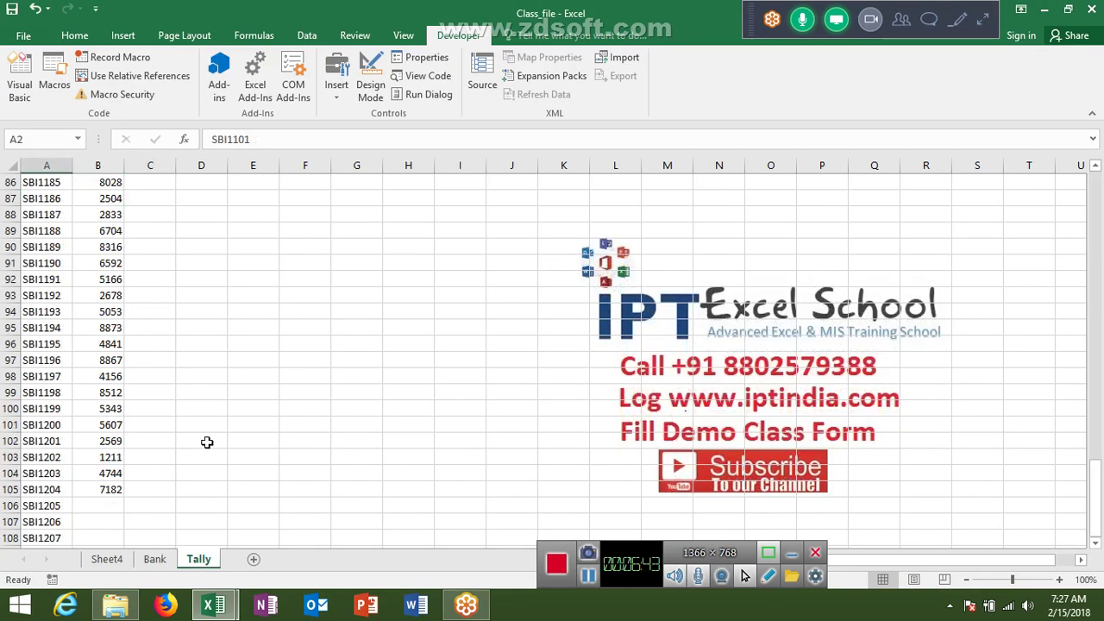
key("ctrl+Home")
- Enter the test formula =COUNTIF(A2,"*1101*") in Tally C2, then return to the VBA code
left_click(177, 201)
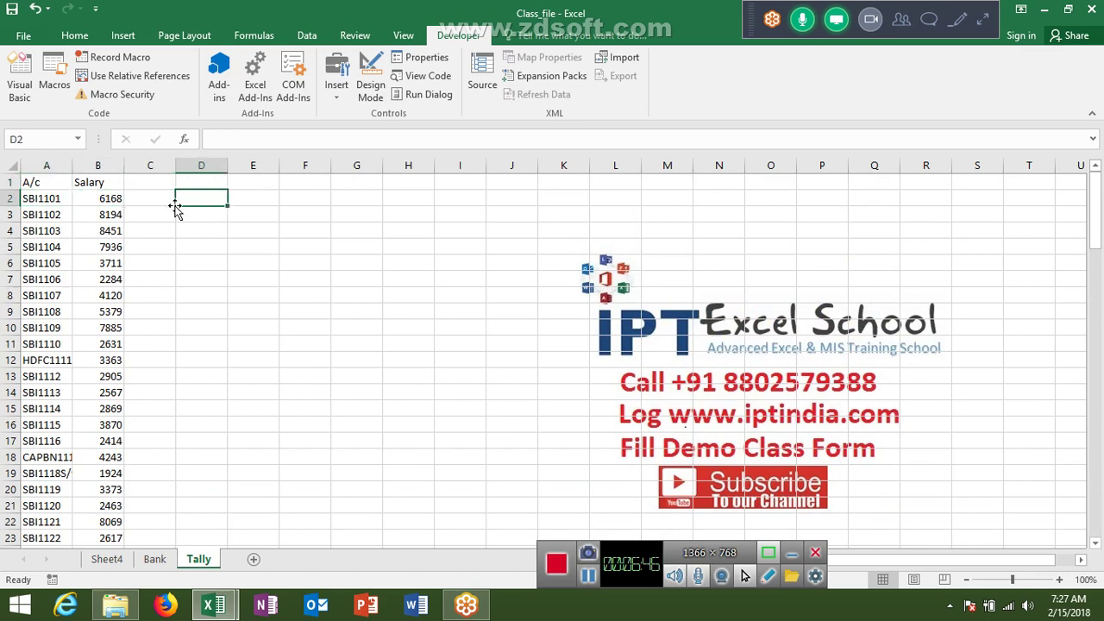
left_click(173, 202)
type("=")
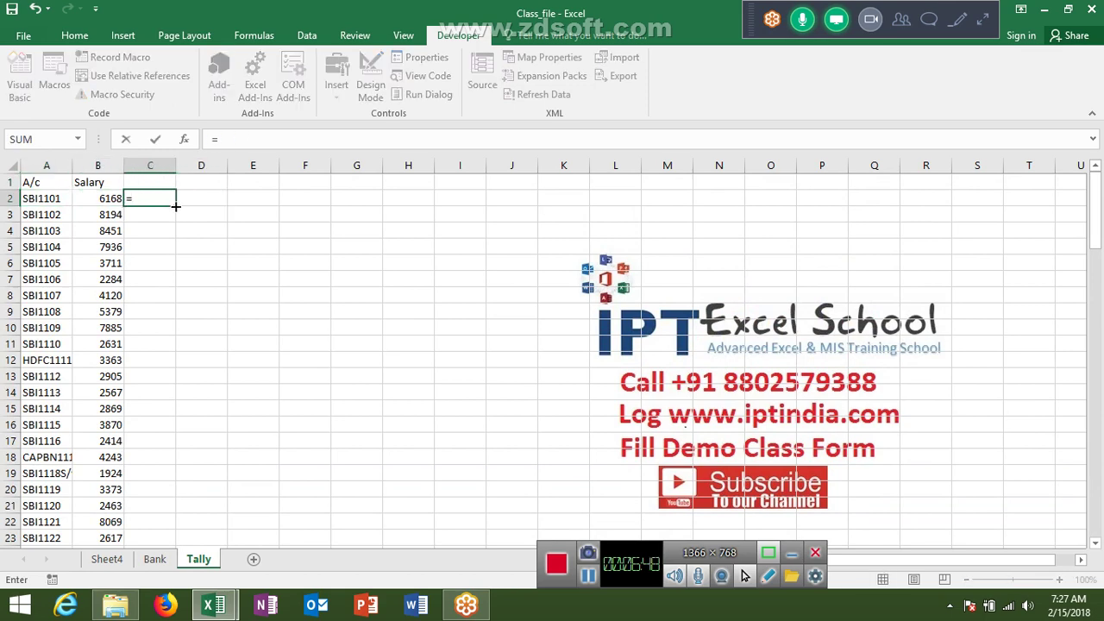
type("cou")
key("Down")
key("Down")
key("Down")
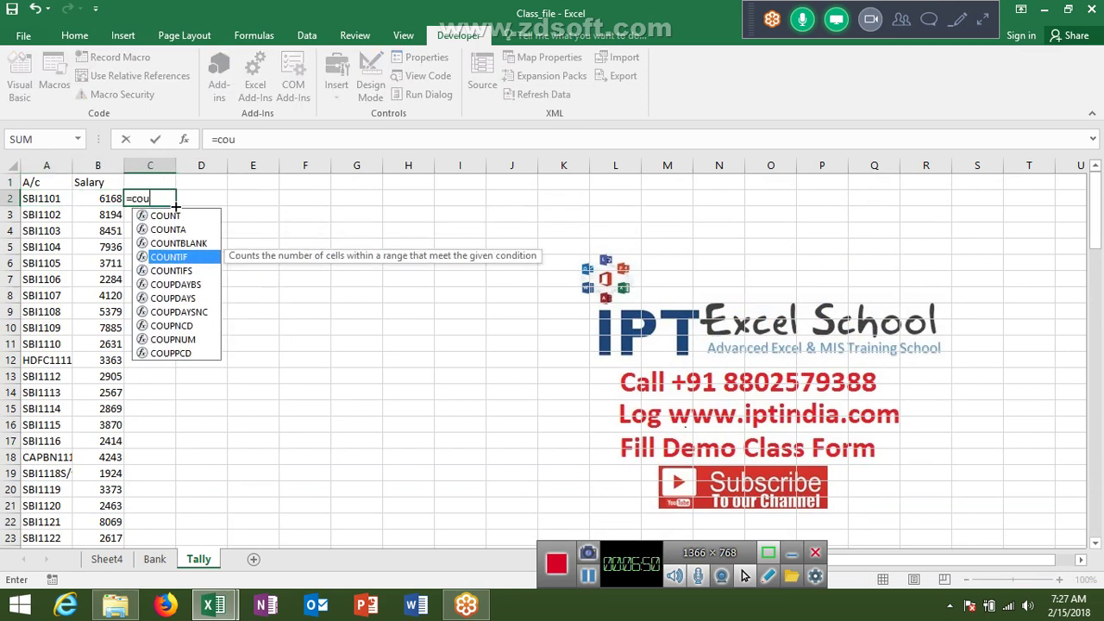
key("Tab")
key("Left")
key("Left")
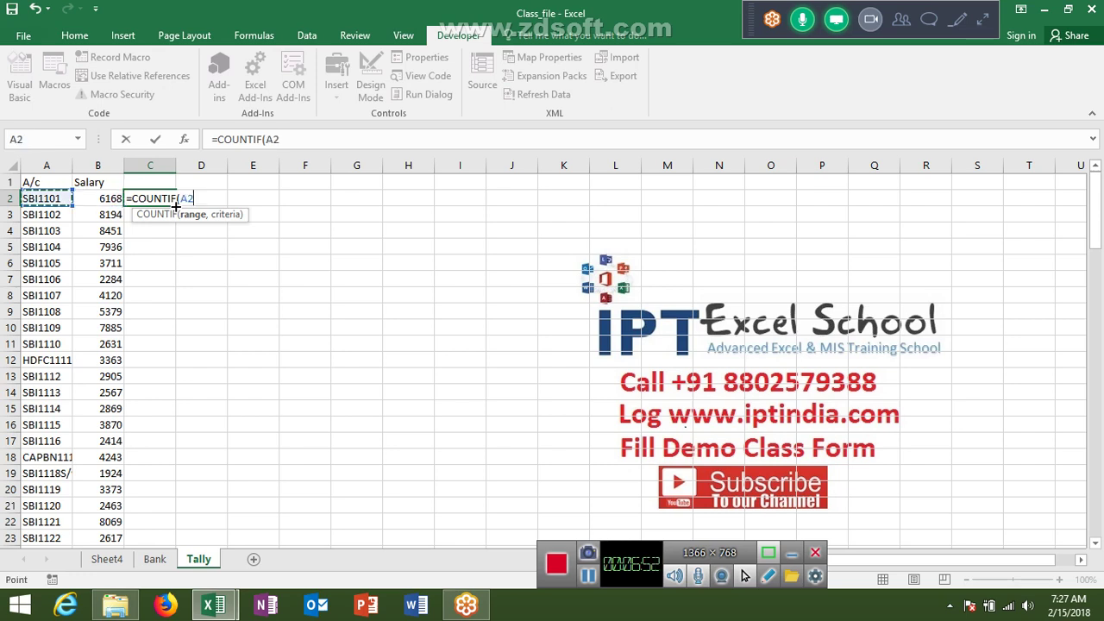
type(",\"*")
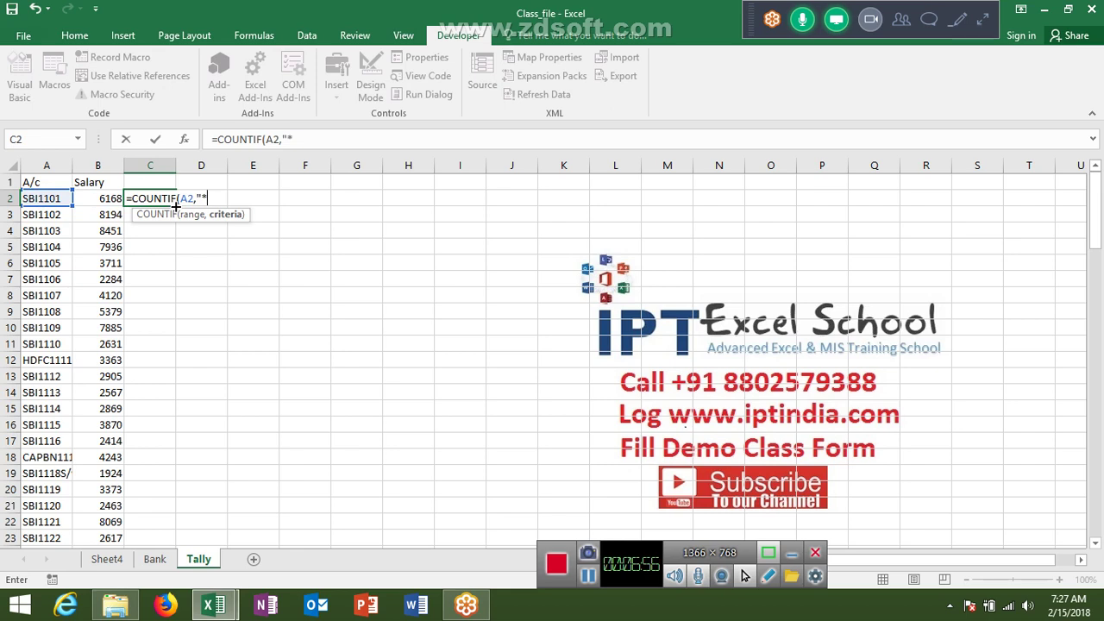
type("1101")
type("\"")
key("BackSpace")
type("\"")
key("ctrl+Return")
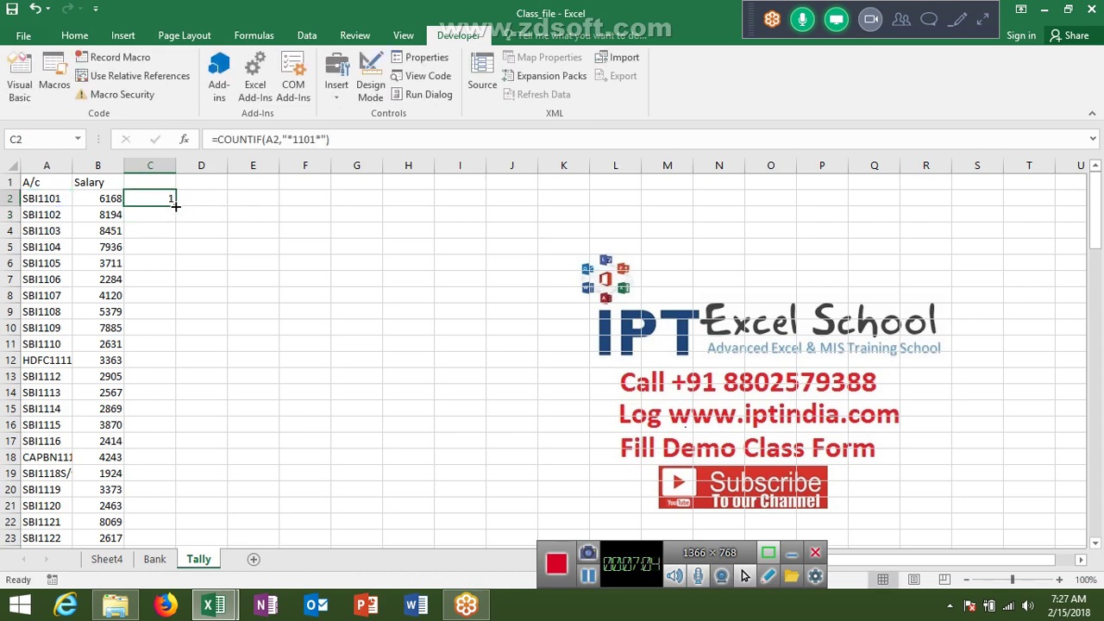
key("alt+F11")
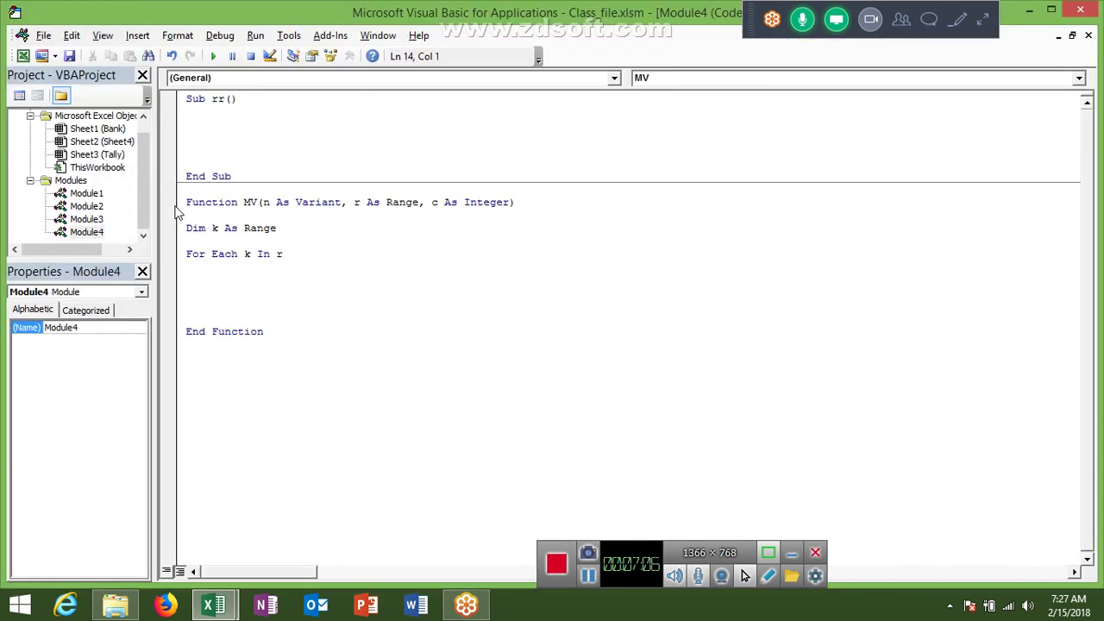
- Add k = Application.WorksheetFunction.CountIf(k, "*" & n & "*") inside the loop
type("k=appl")
type("ication")
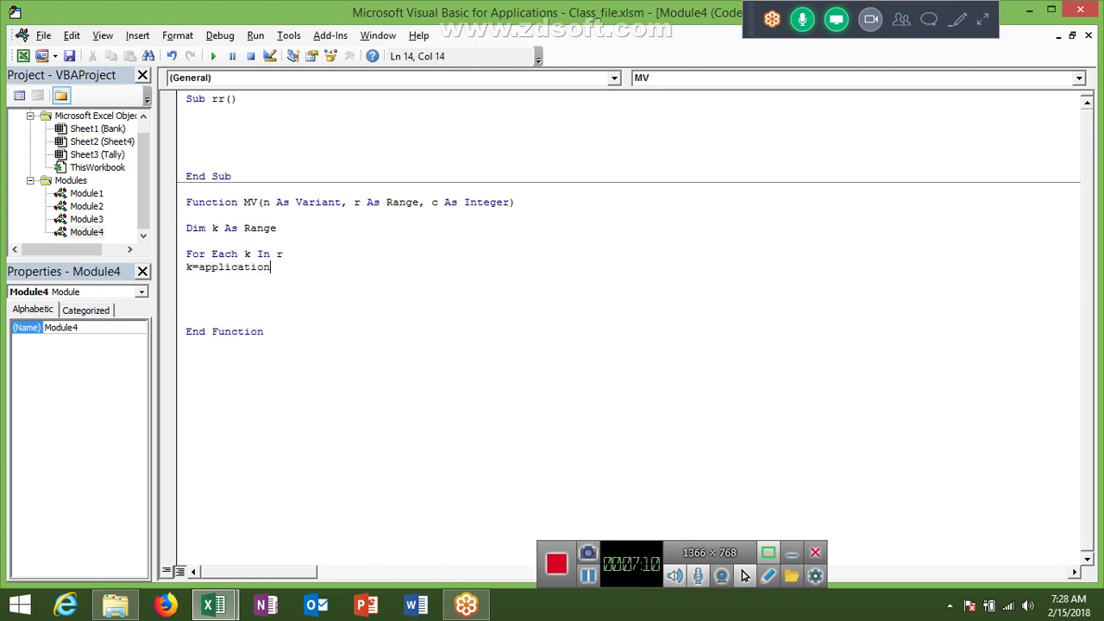
type(".wo")
key("Down")
key("Tab")
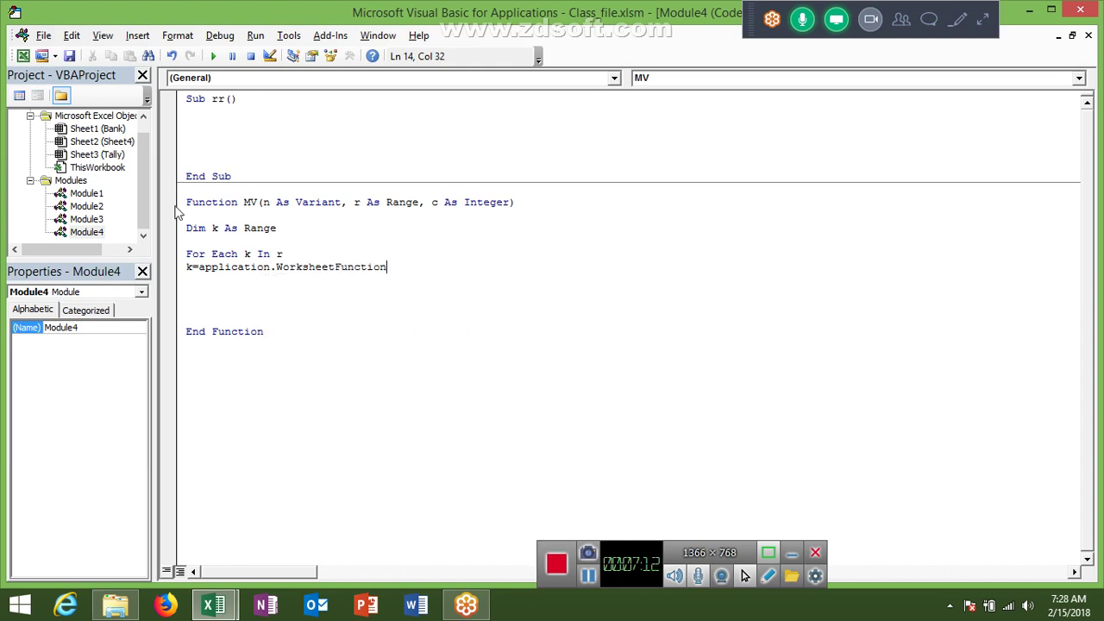
type(".")
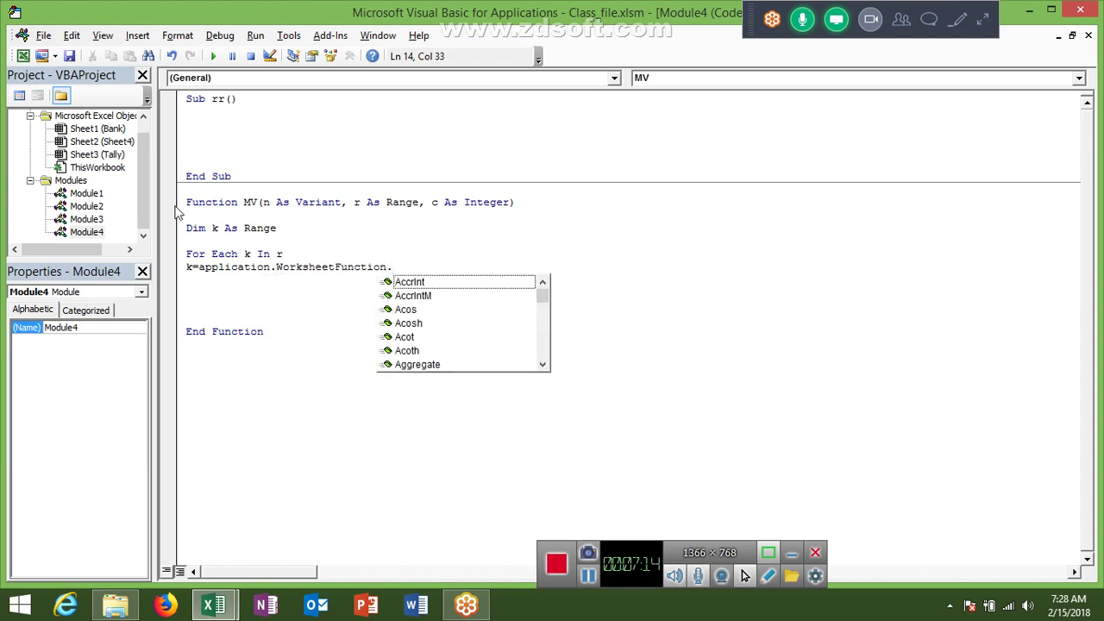
type("co")
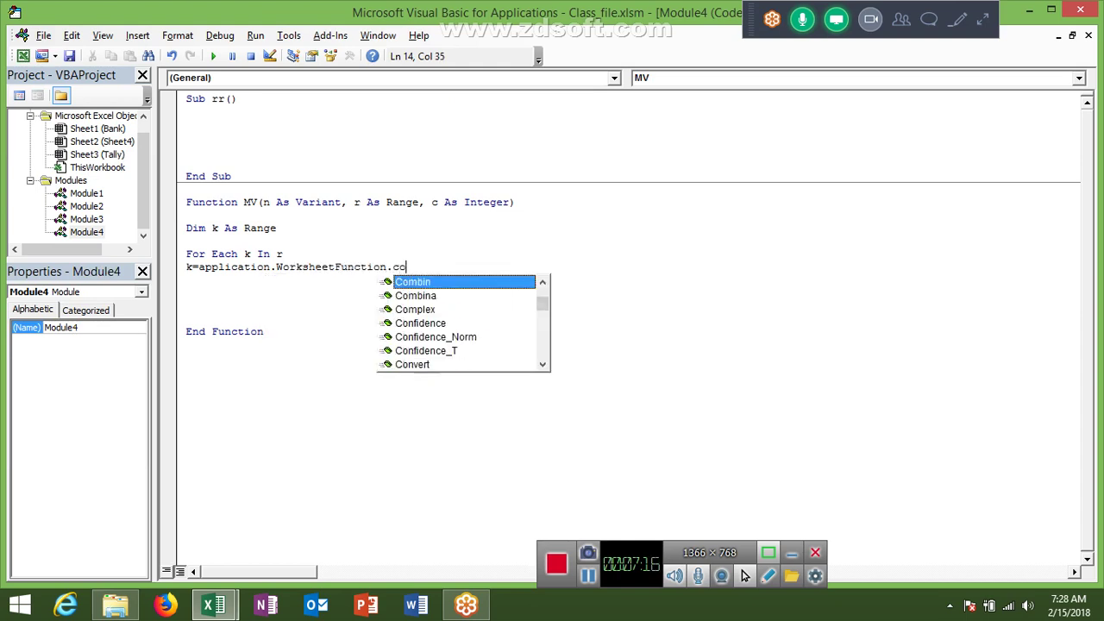
type("u")
key("Down")
key("Down")
key("Down")
key("Tab")
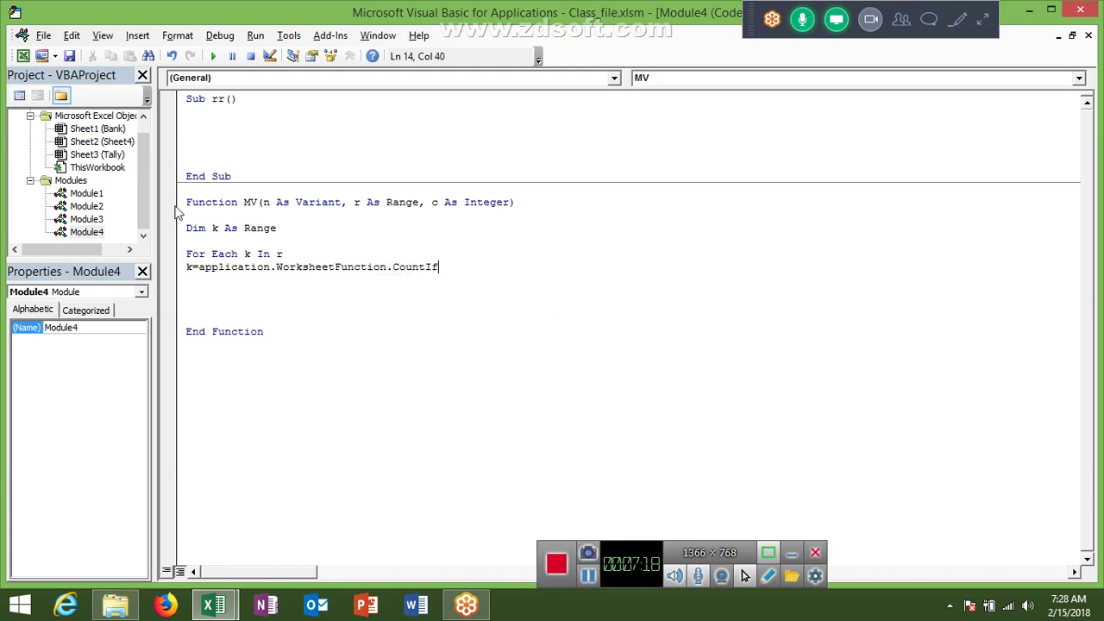
type("(")
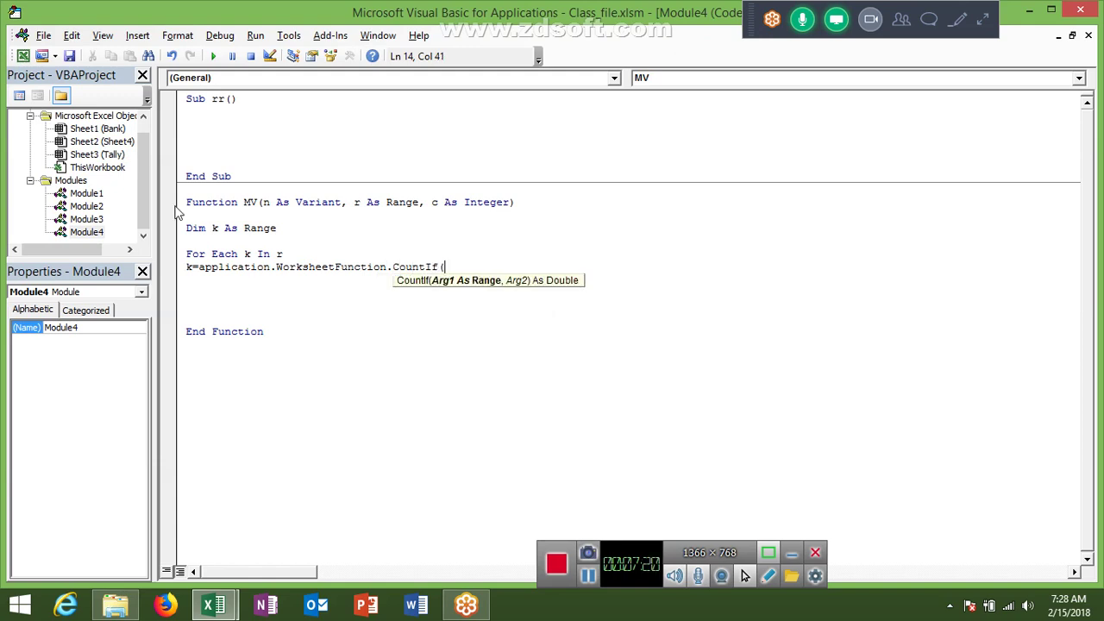
type("k,")
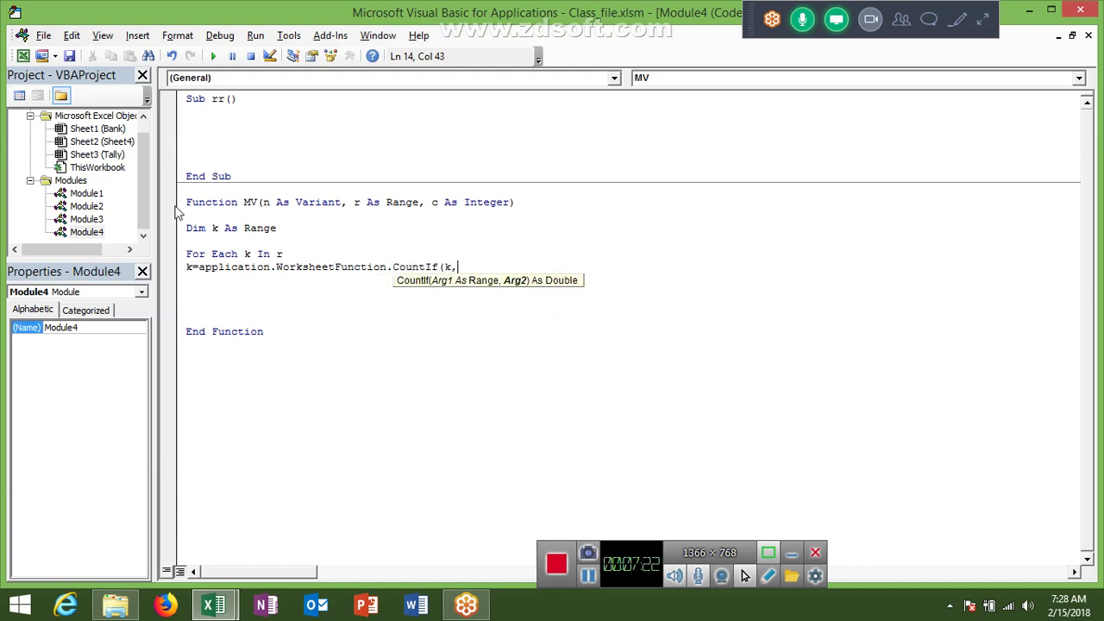
type("\"*/")
type("\"")
type("& ")
type("n ")
type("&")
type(" \"")
type("*")
type(")")
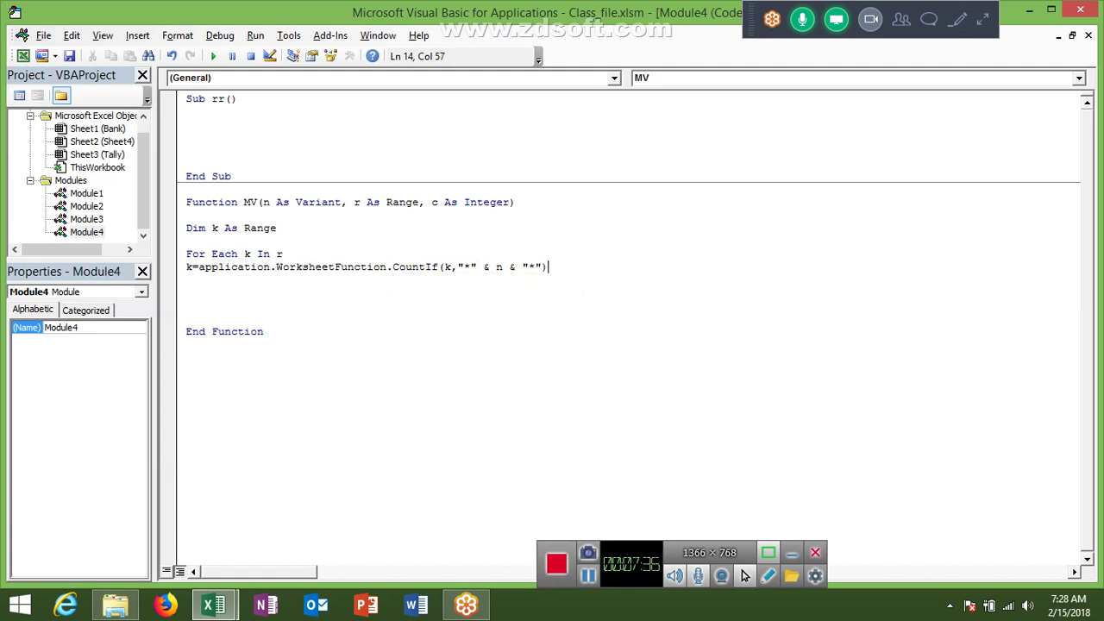
key("Return")
key("Return")
- Add If k > 0 Then with MV = k.Offset(0, c).Value inside the loop
type("if ")
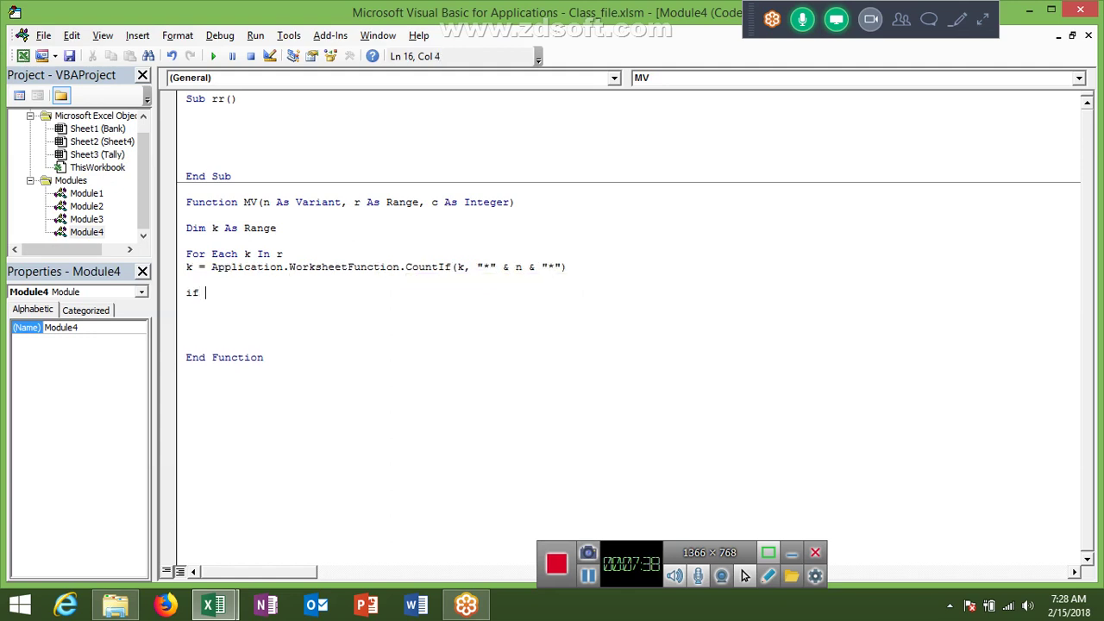
type("k")
type("> ")
type("0 then")
key("Return")
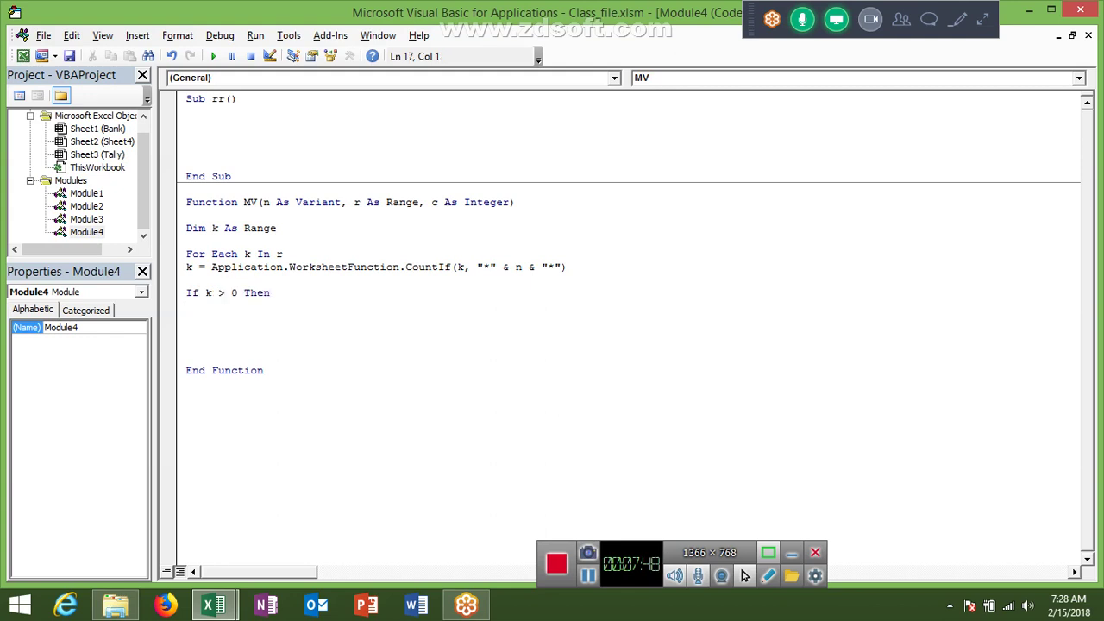
type("mv")
type("=")
type("k.of")
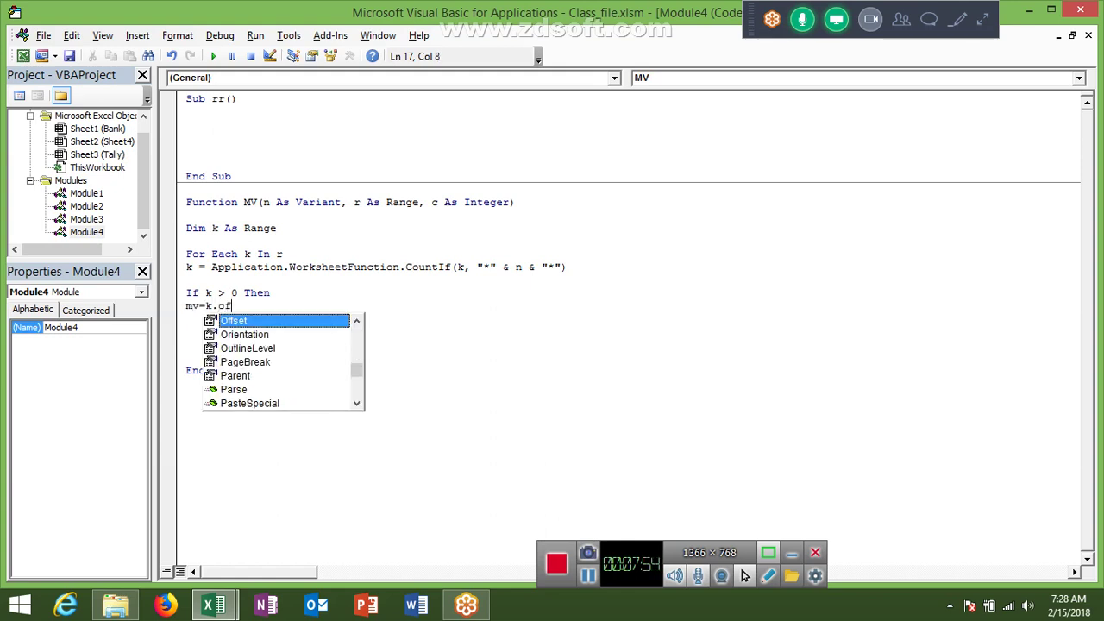
key("Tab")
type("(")
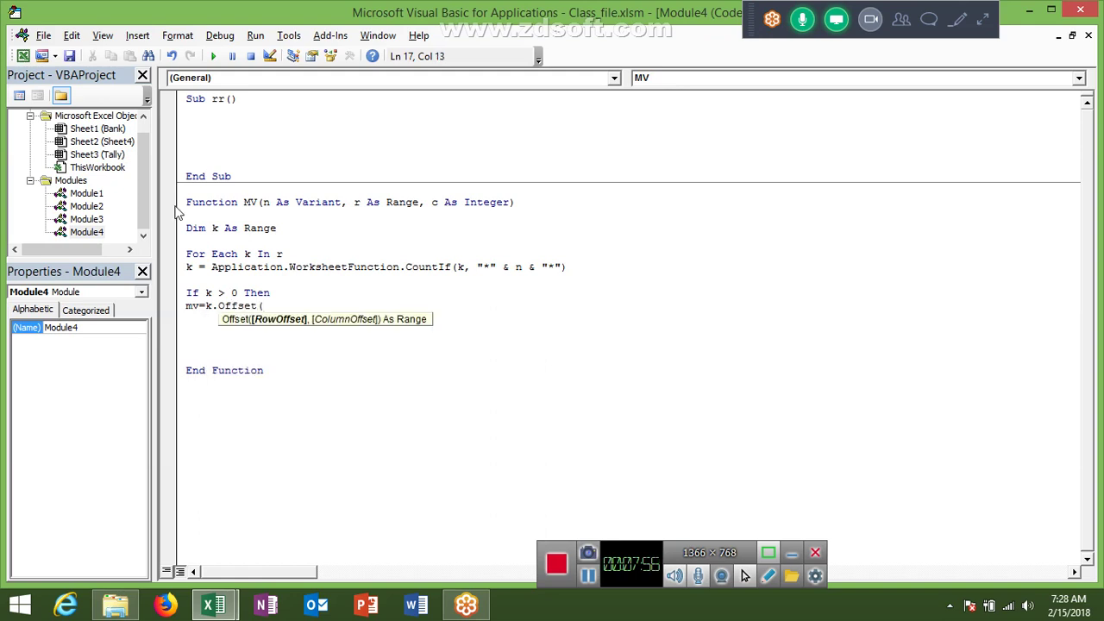
type("0,c")
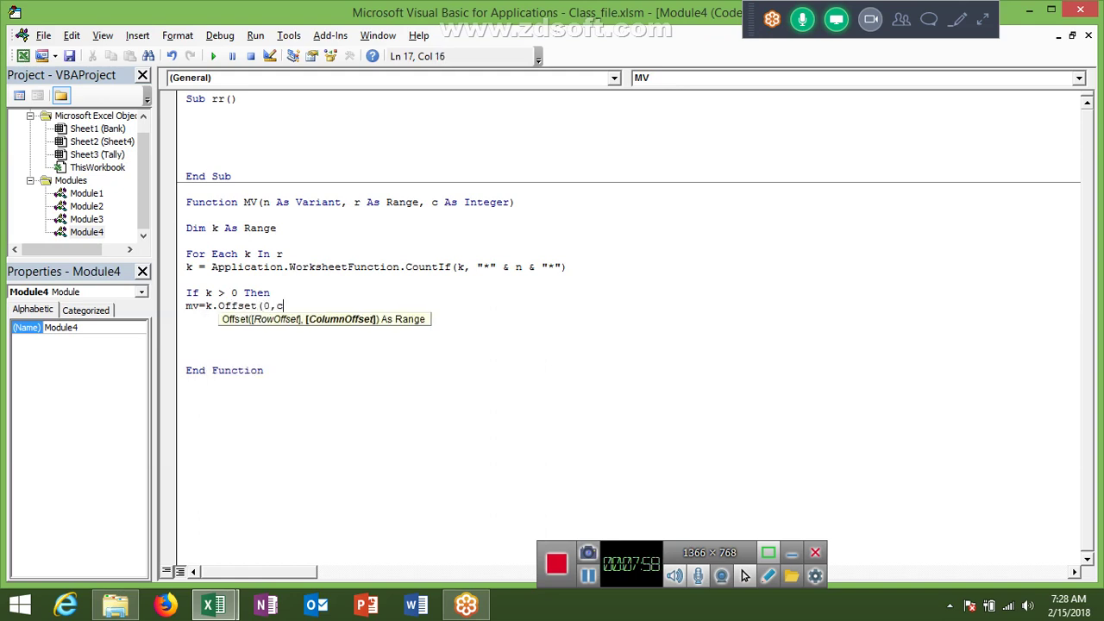
type(").")
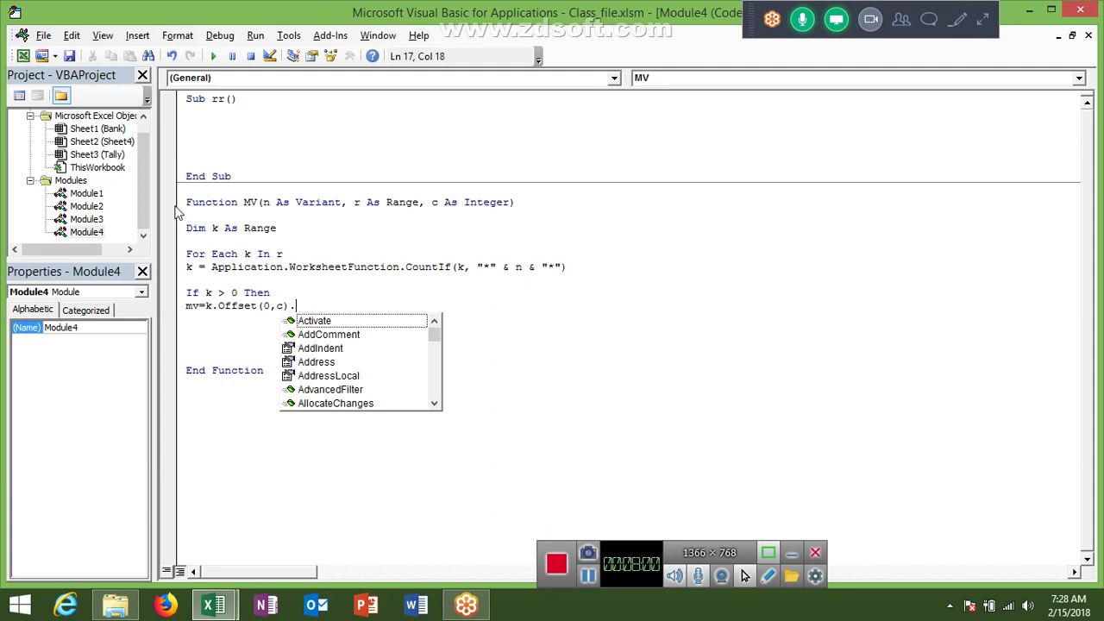
type("va")
key("Down")
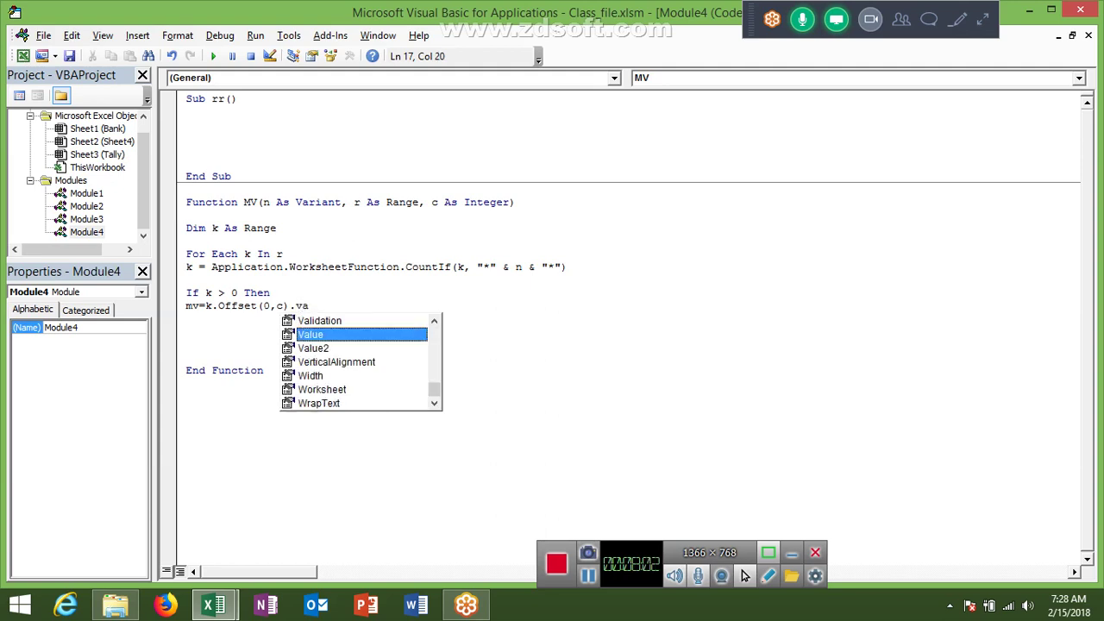
key("Return")
- Close the block with Exit Sub, End If and Next r, then return to Excel
type("end")
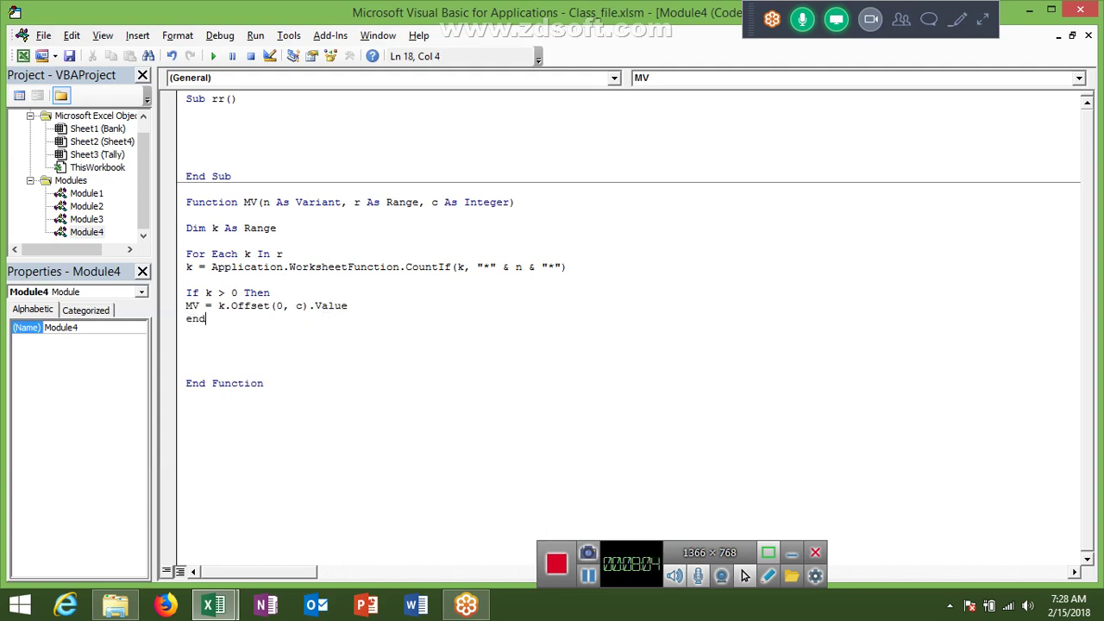
key("BackSpace")
key("BackSpace")
key("BackSpace")
type("exit ")
type("sub")
key("Return")
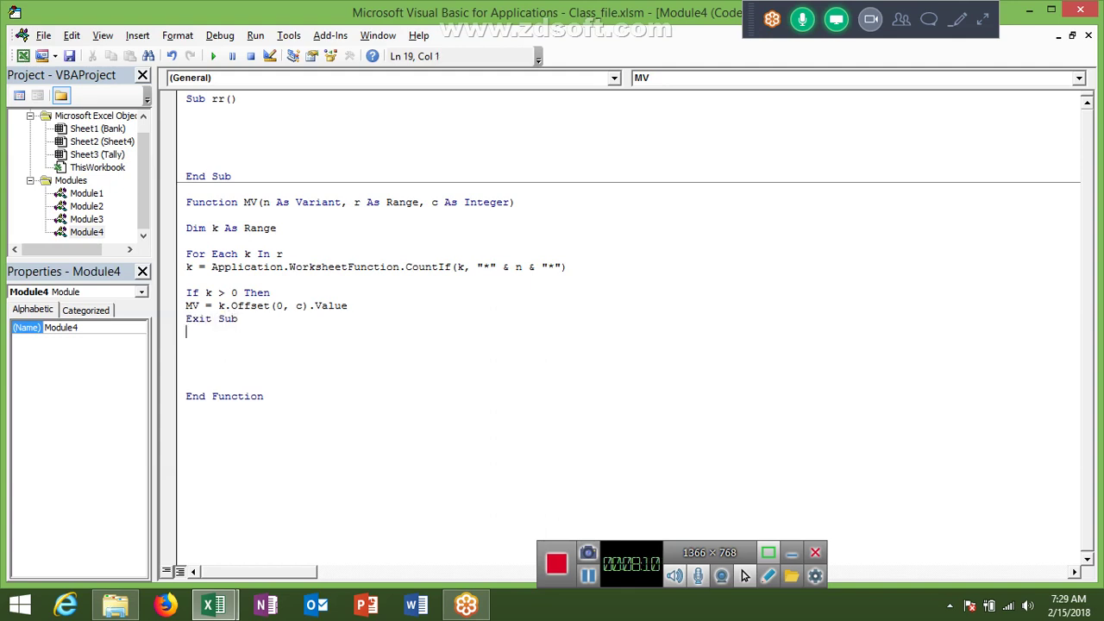
type("end i")
type("f")
key("Return")
key("Return")
type("ne")
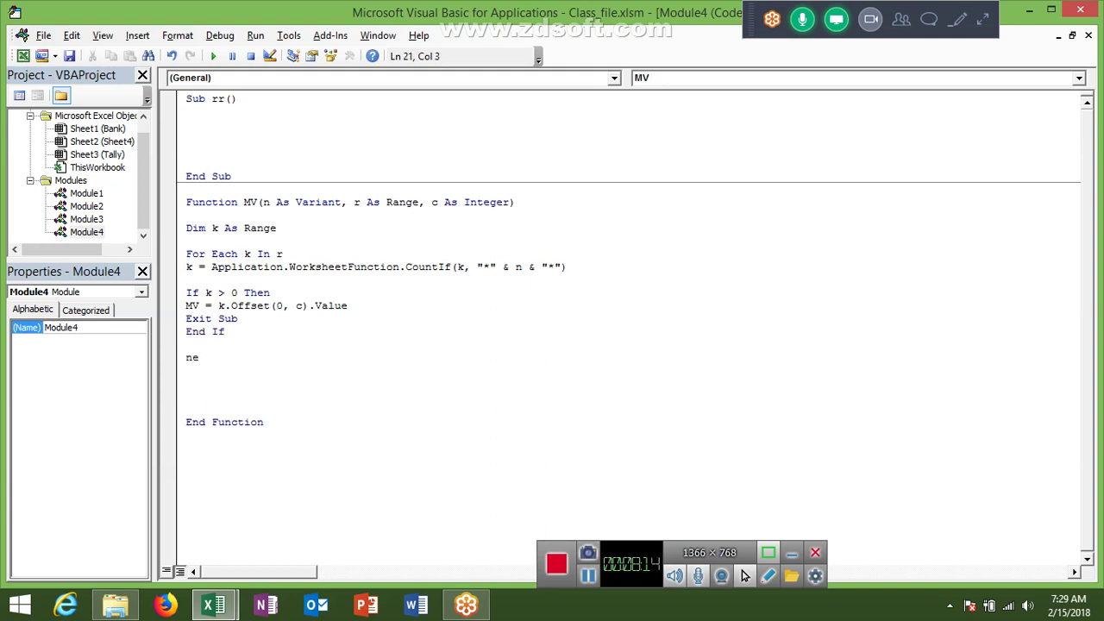
type("xt ")
type("r")
key("Return")
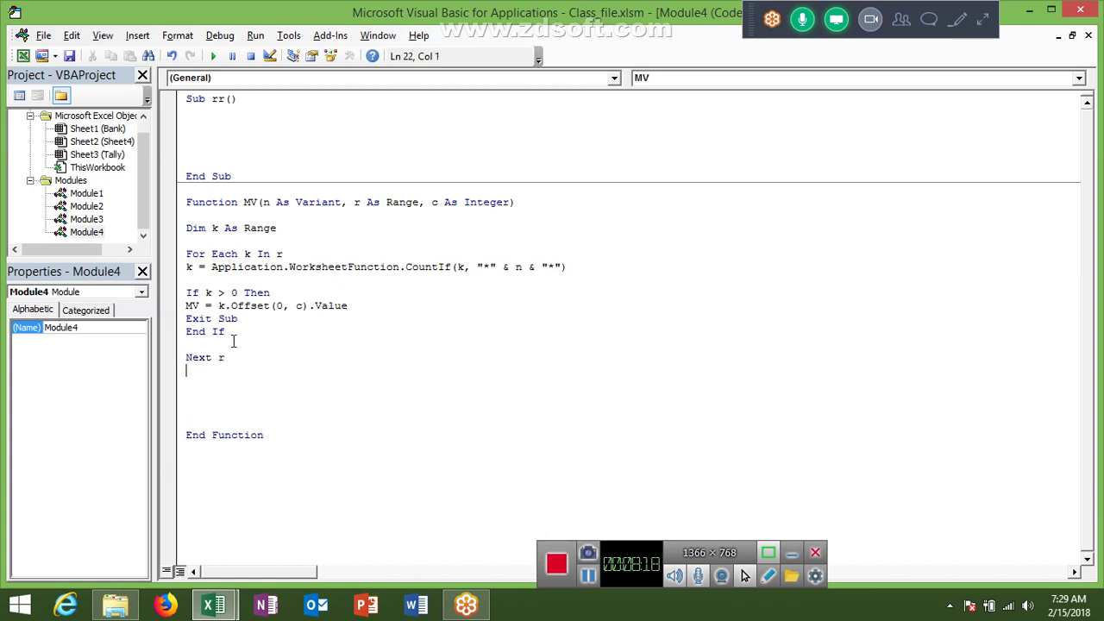
key("alt+F11")
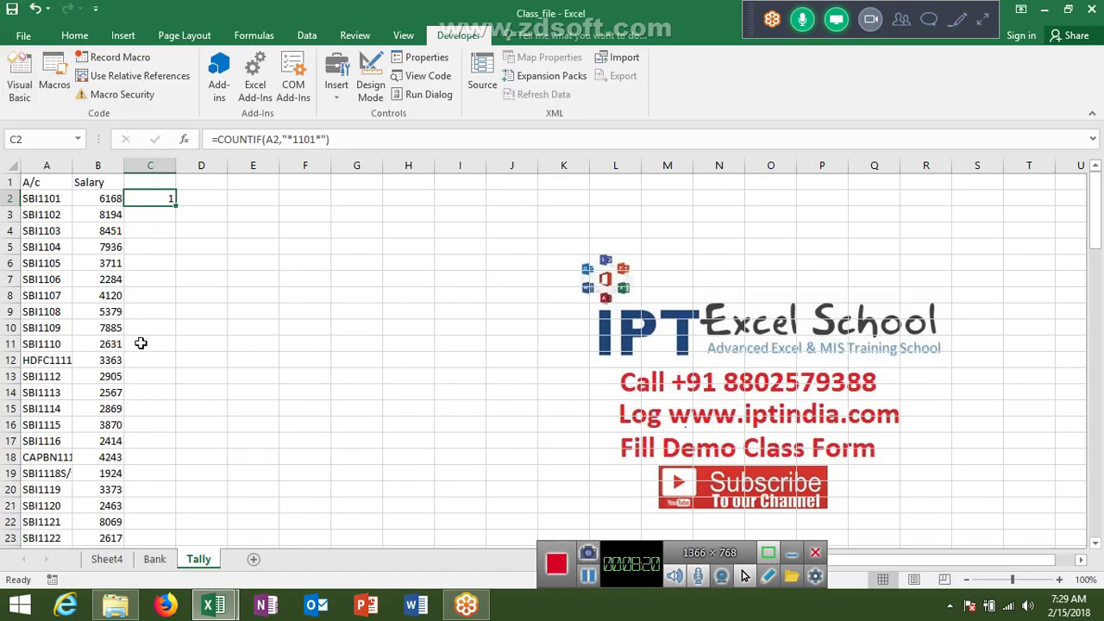
- Re-enter Bank C2's MV formula and change Exit Sub to Exit Function after the compile error
left_click(153, 559)
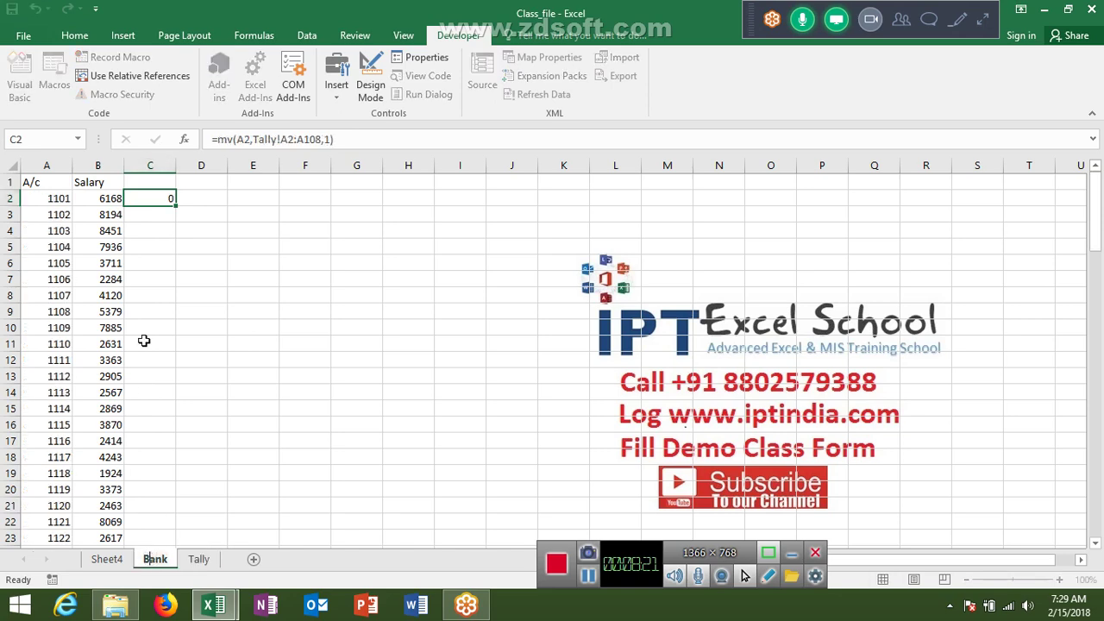
double_click(159, 199)
key("Return")
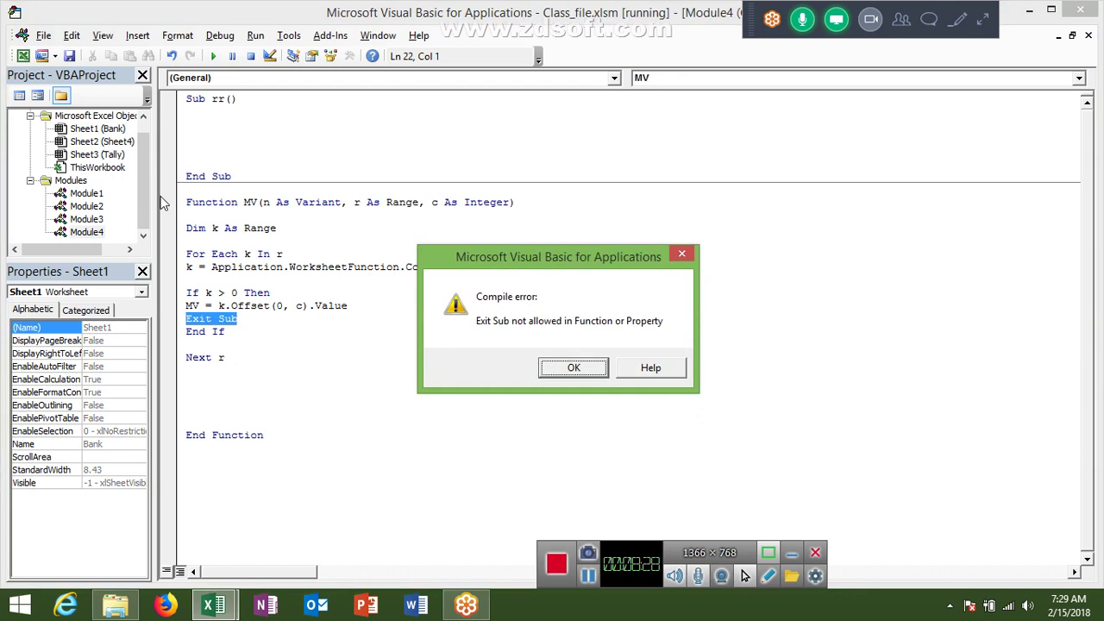
key("Return")
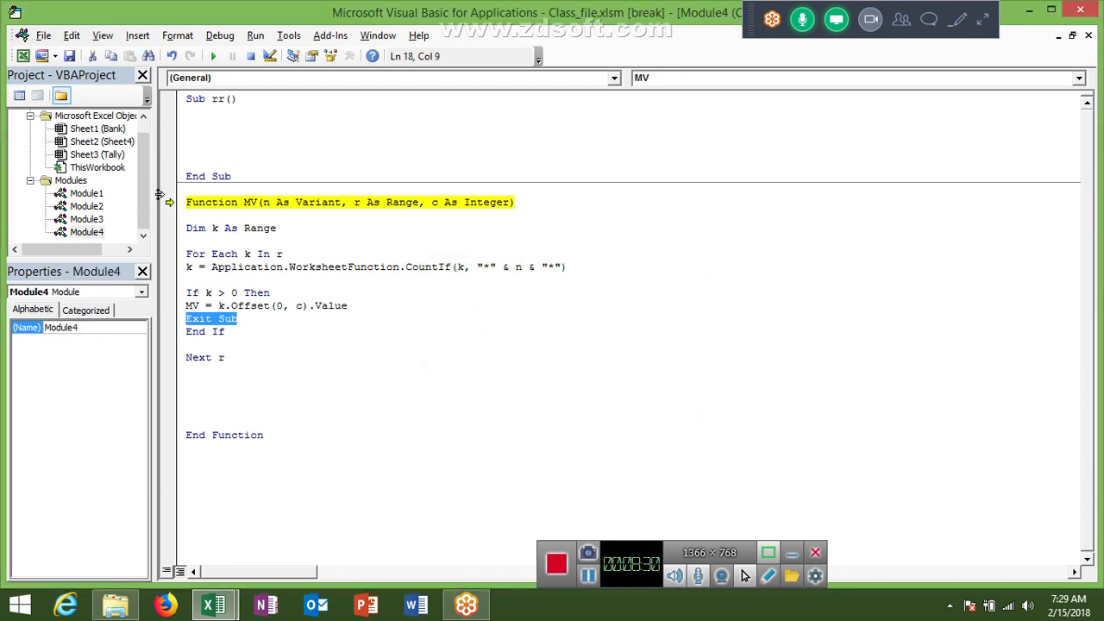
key("End")
key("BackSpace")
key("BackSpace")
key("BackSpace")
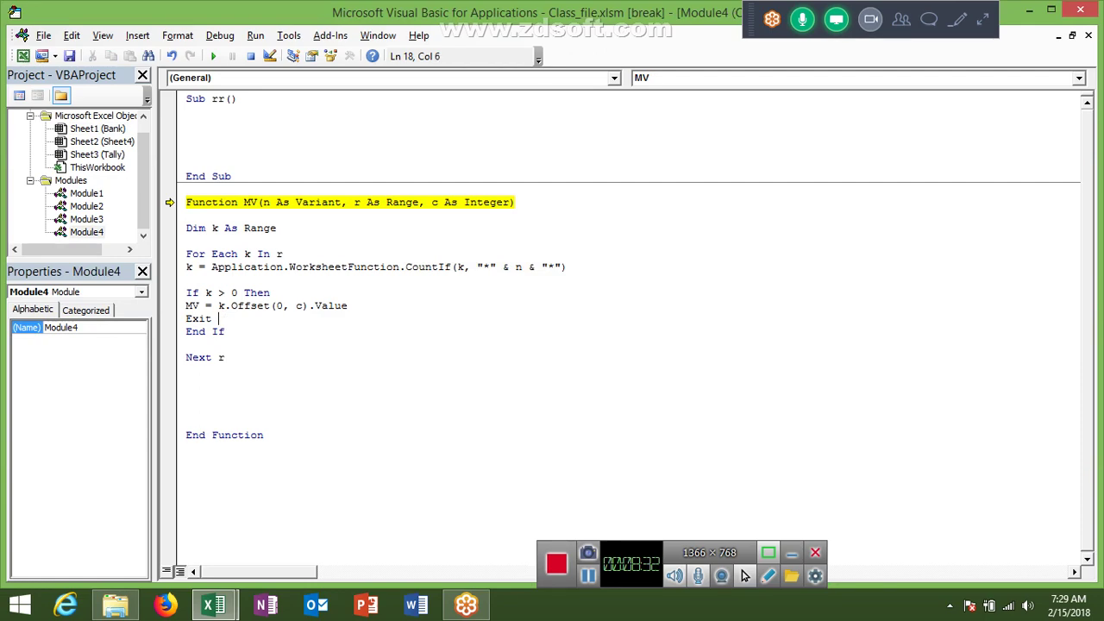
type("funct")
type("ion")
key("Down")
- Fix the invalid Next variable by changing Next r to Next k, reset, and return to Excel
left_click(213, 56)
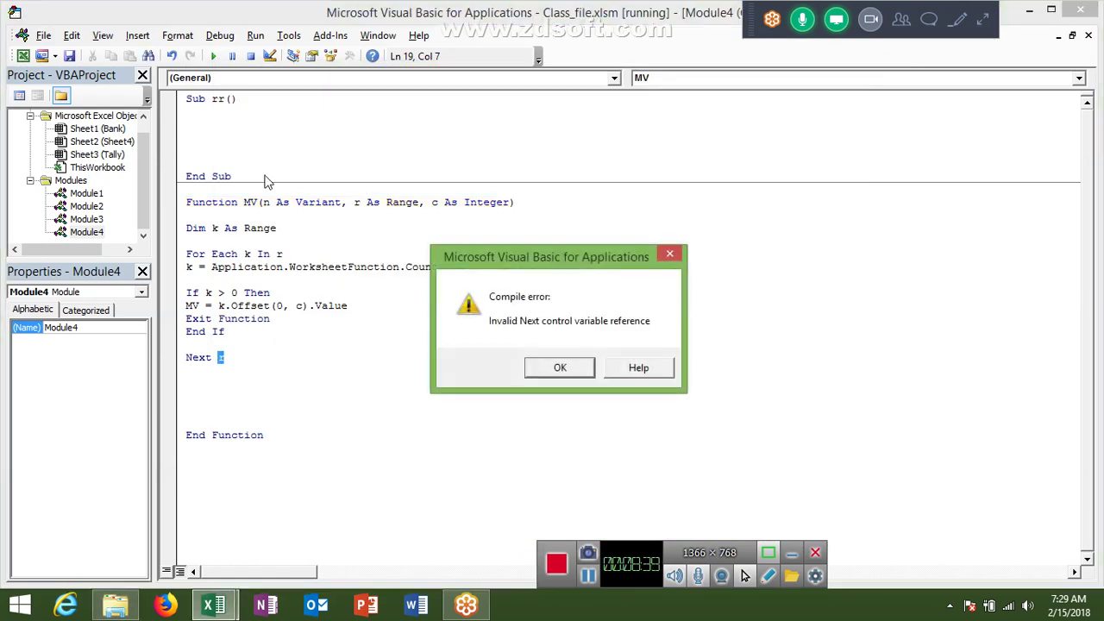
left_click(549, 373)
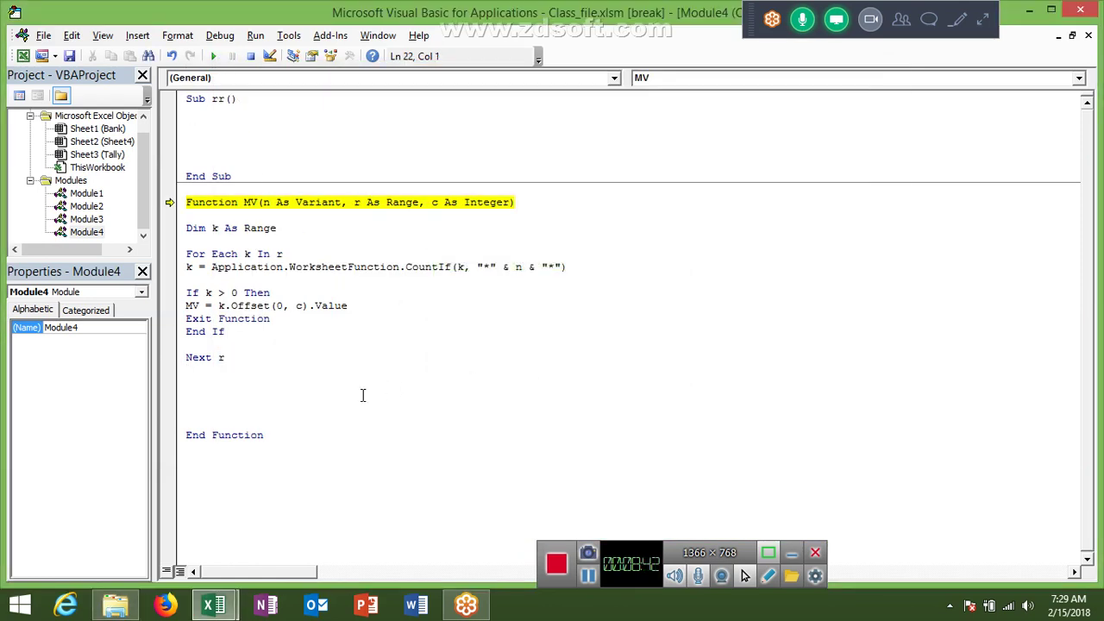
left_click(267, 358)
key("shift+Left")
type("k")
left_click(250, 305)
left_click(213, 56)
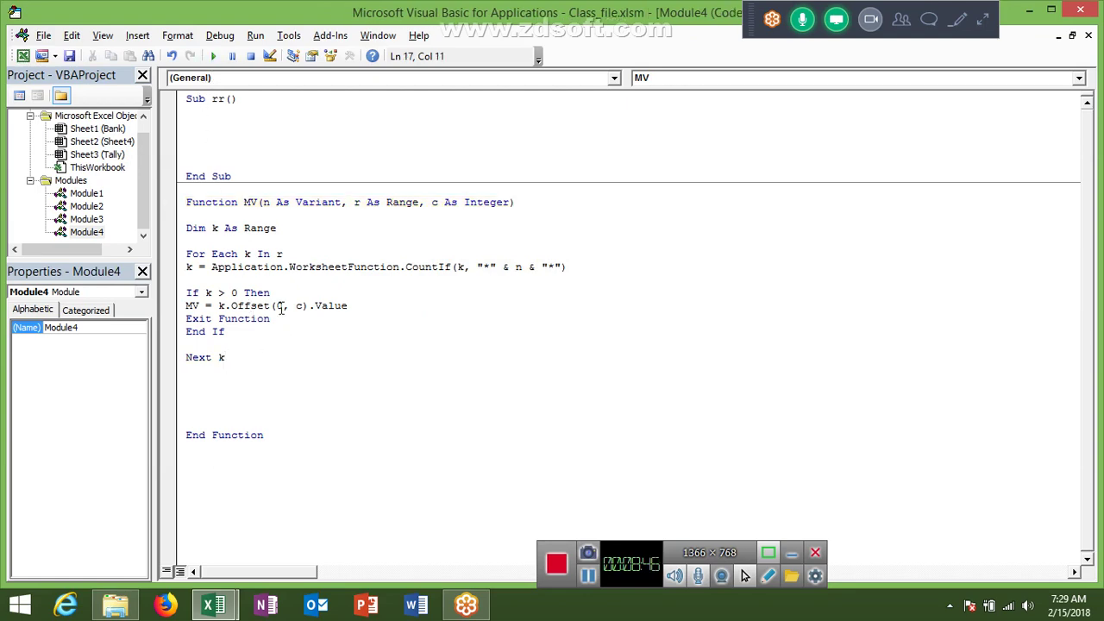
key("alt+Tab")
left_click(185, 546)
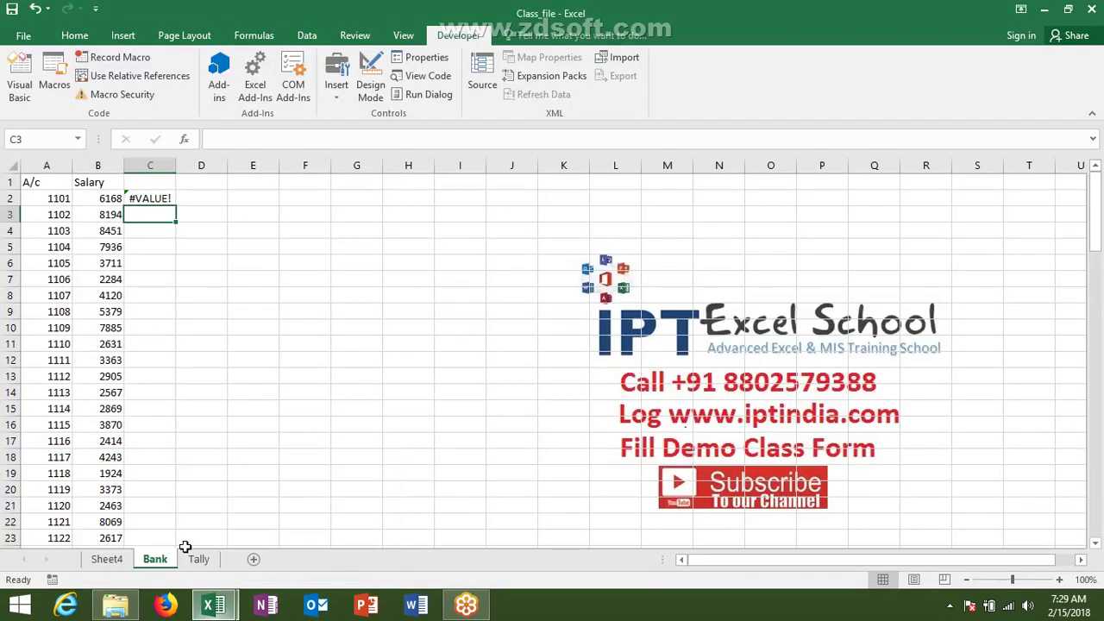
- Rerun C2, then store the CountIf result in p and test p > 0 instead of k
double_click(148, 197)
key("Return")
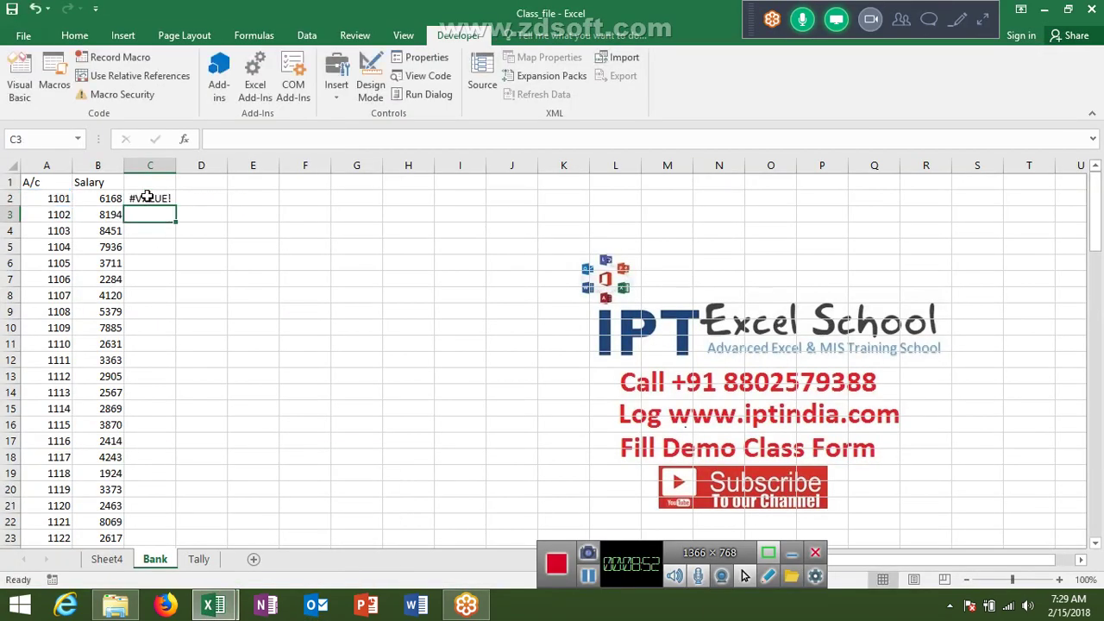
left_click(148, 197)
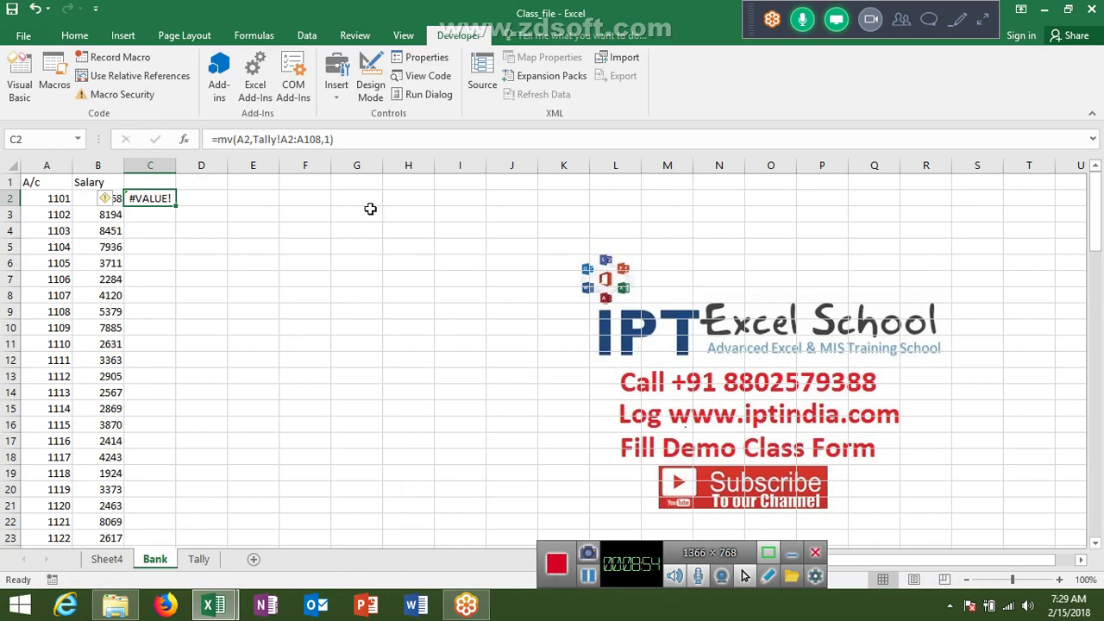
key("alt+F11")
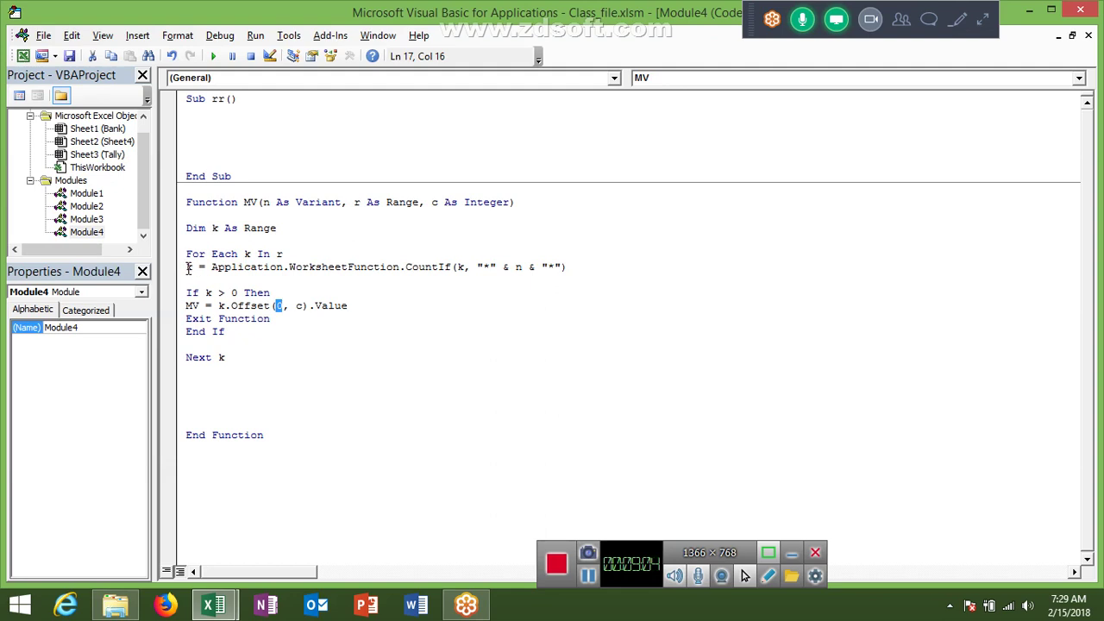
double_click(189, 268)
type("p")
double_click(207, 293)
type("p")
left_click(249, 337)
key("alt+F11")
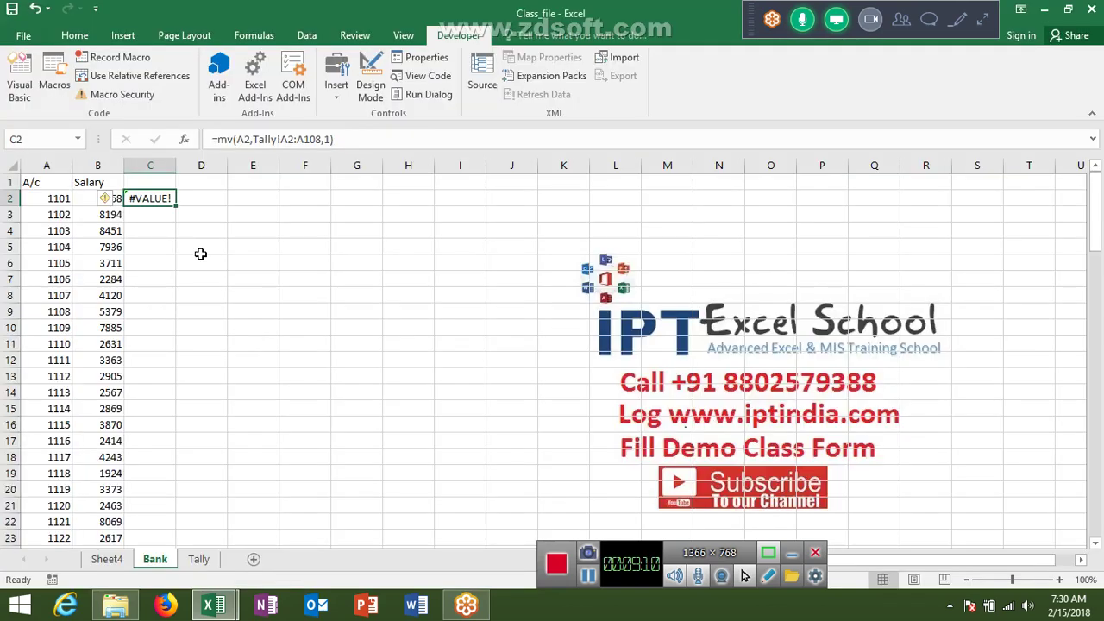
- Rerun C2, clear the compile error, and add Dim p As Integer after Dim k
double_click(152, 196)
key("Return")
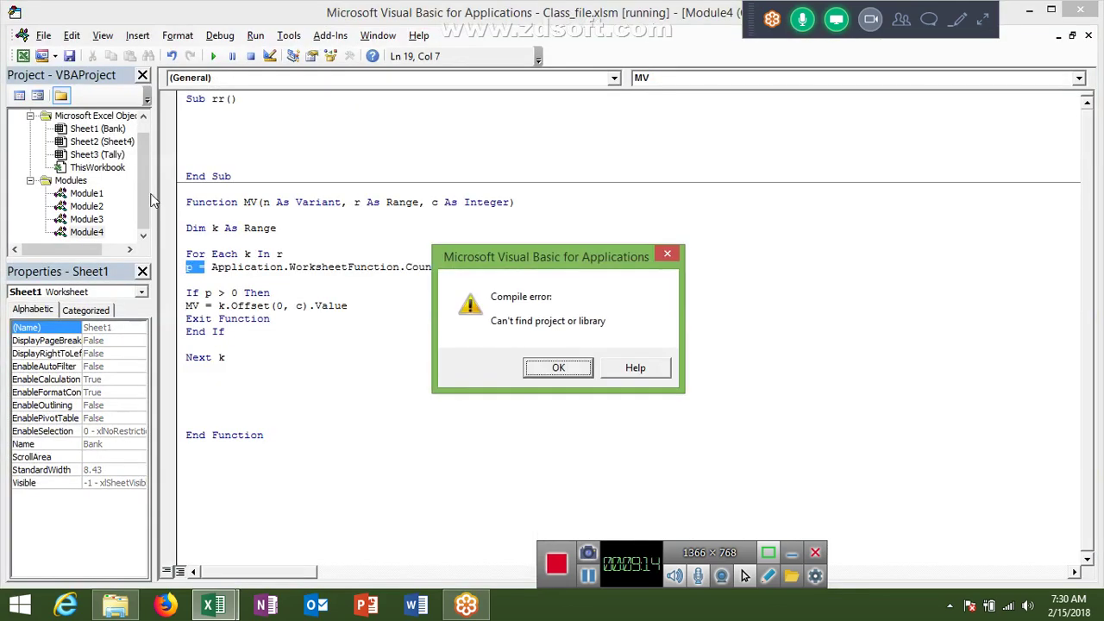
key("Return")
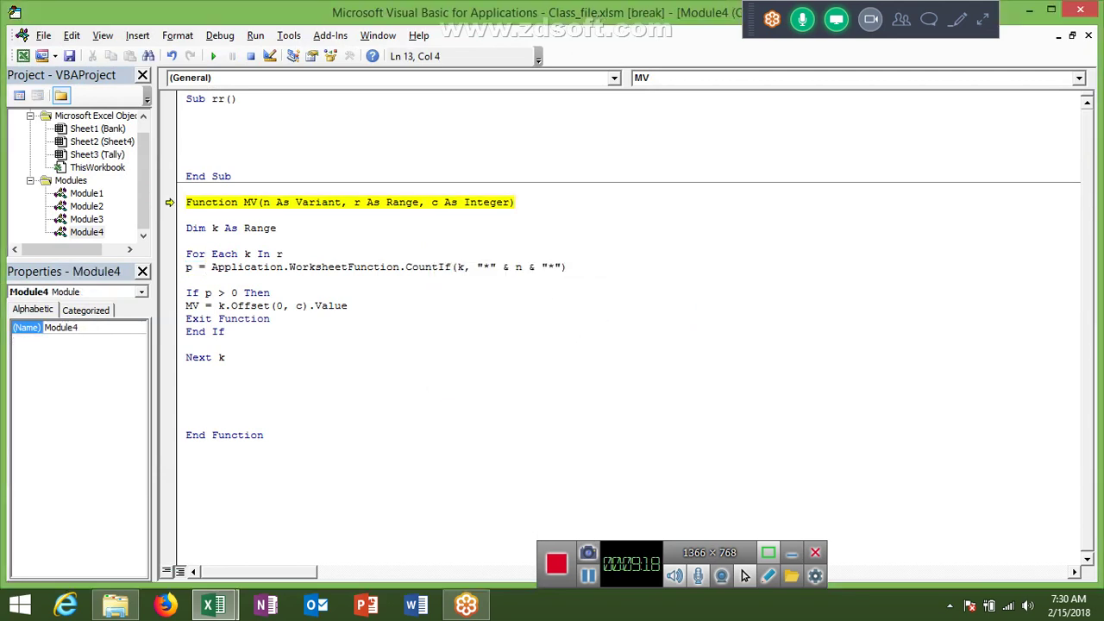
key("Down")
key("Down")
left_click(203, 240)
left_click(250, 56)
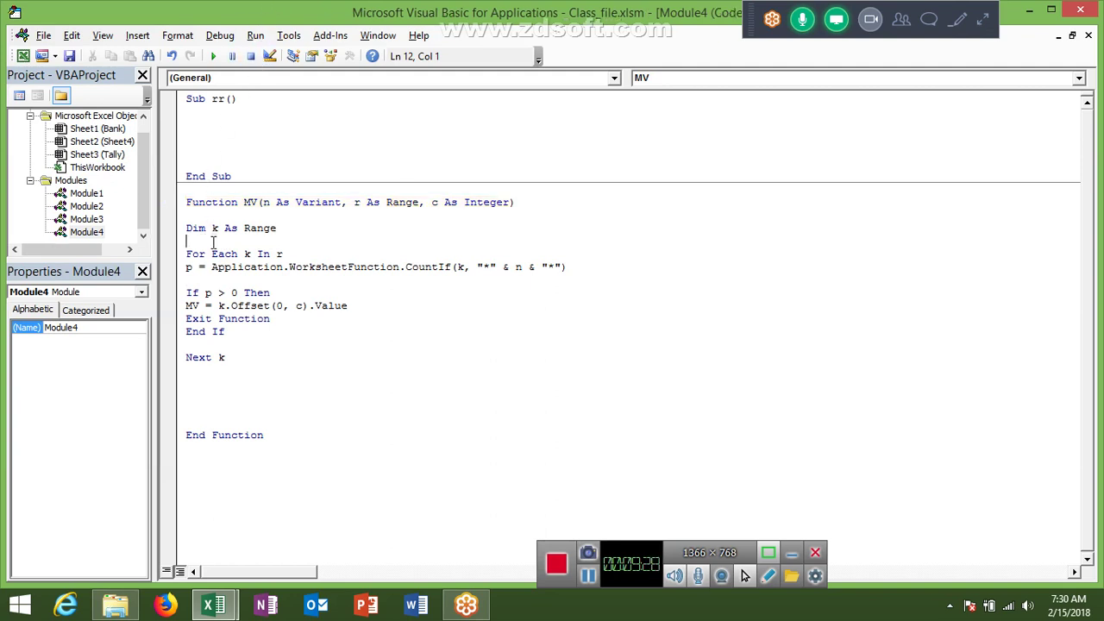
type("dim p")
type(" as i")
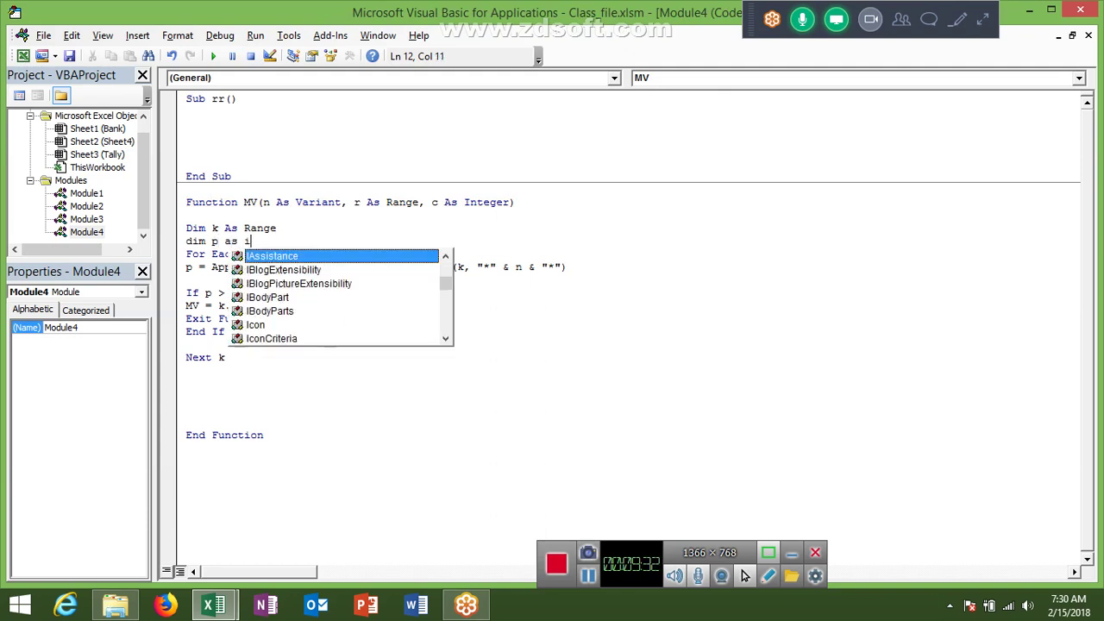
type("nt")
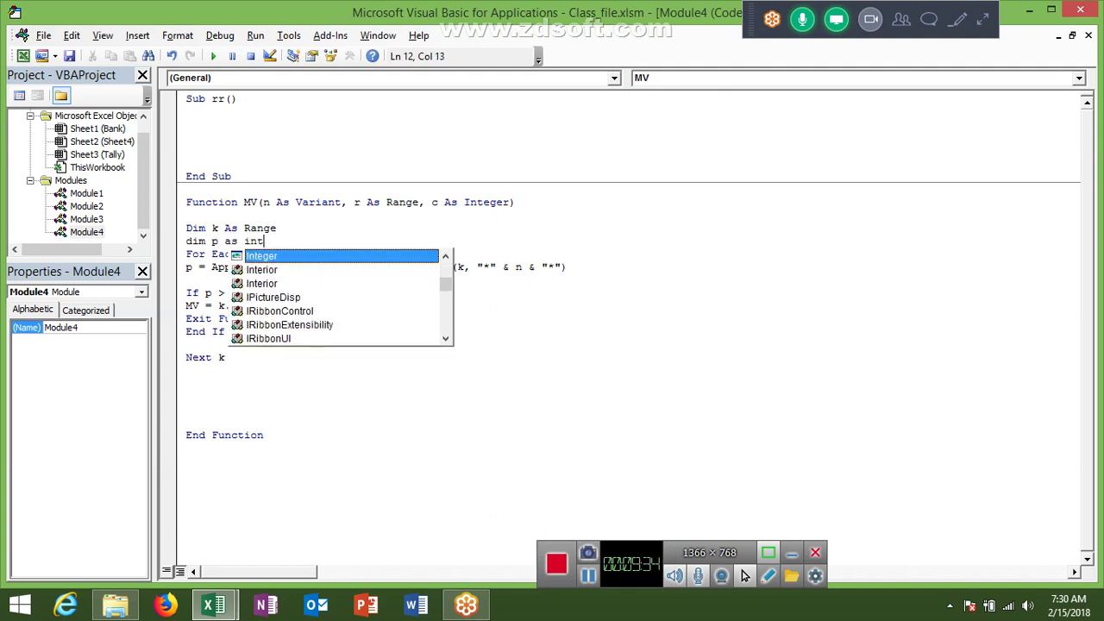
key("Tab")
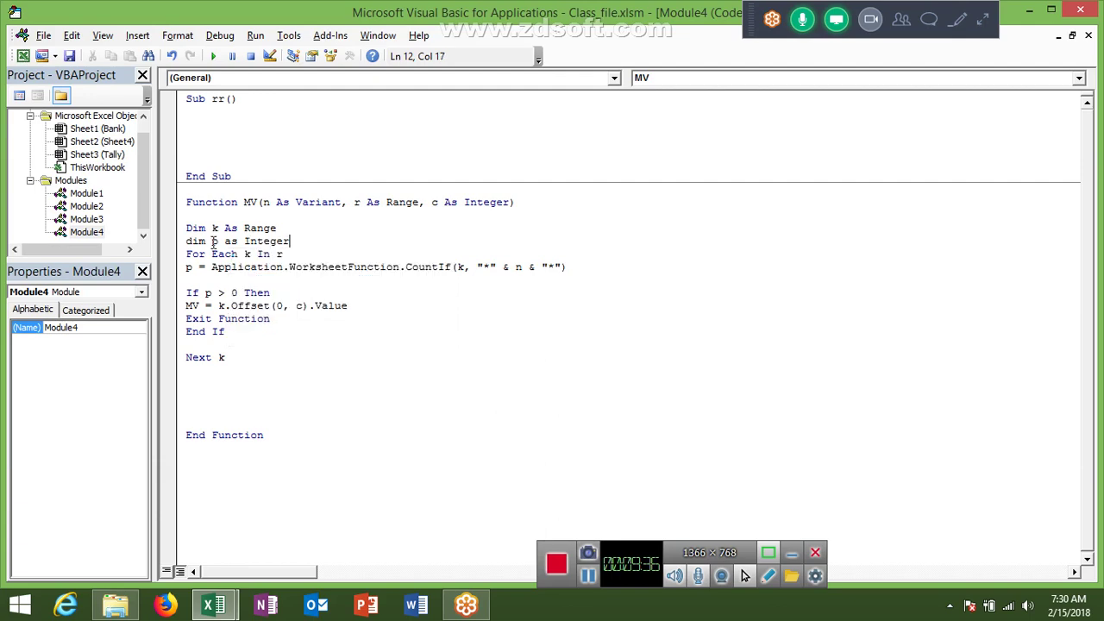
key("Down")
- Re-enter Bank C2's =mv formula so it returns 6168, then go back to the code
key("alt+F11")
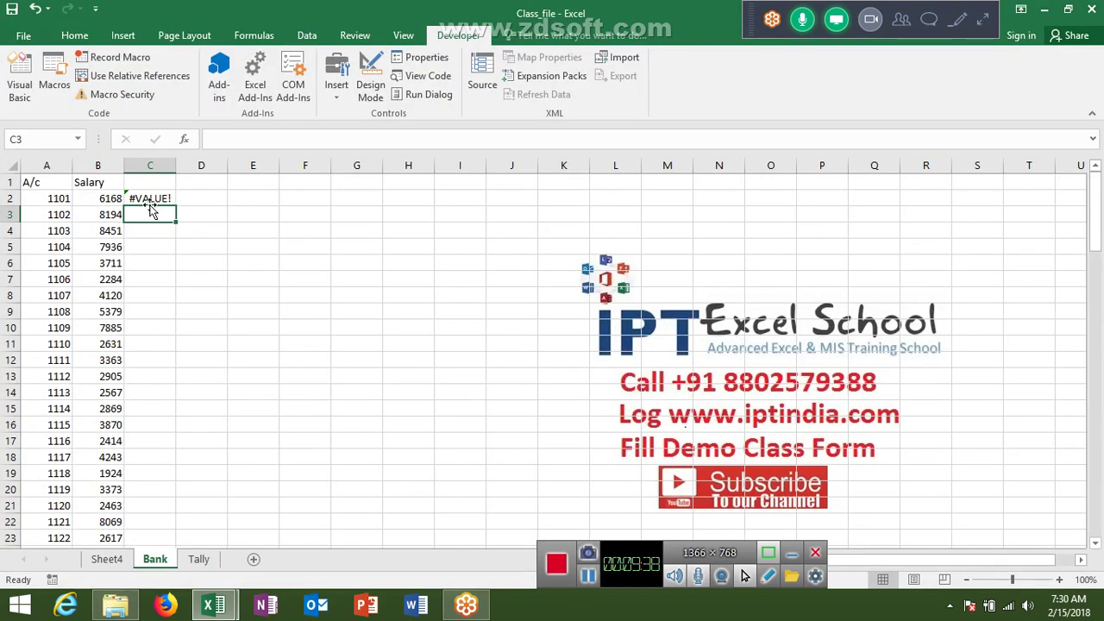
double_click(149, 198)
key("Return")
left_click(148, 199)
key("alt+F11")
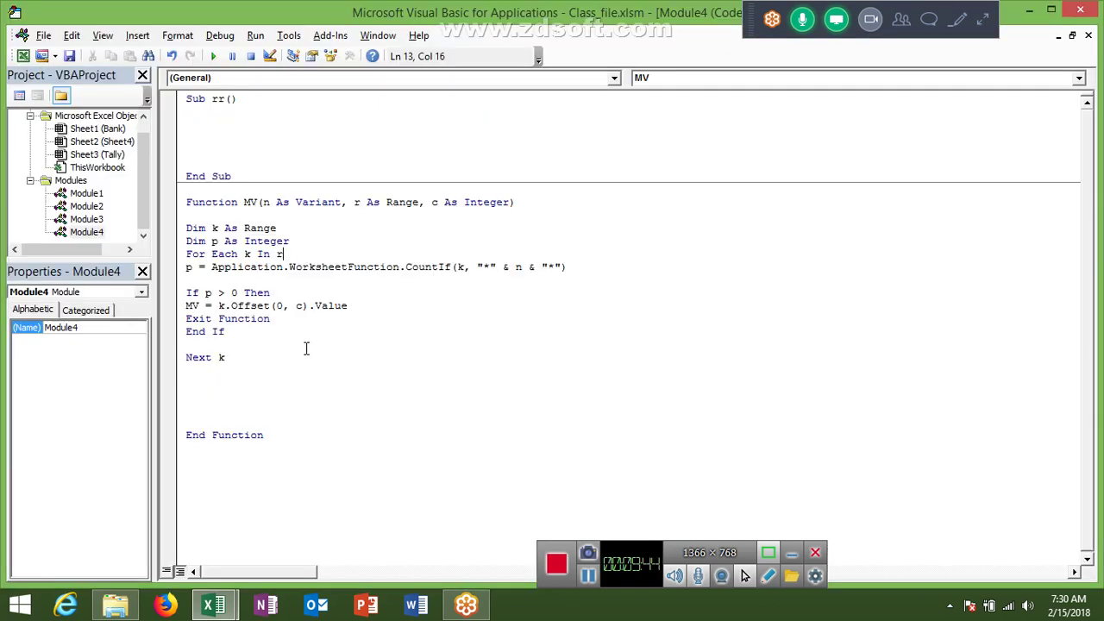
- Fill the MV formula from C2 down Bank column C so each account shows its salary
key("alt+F11")
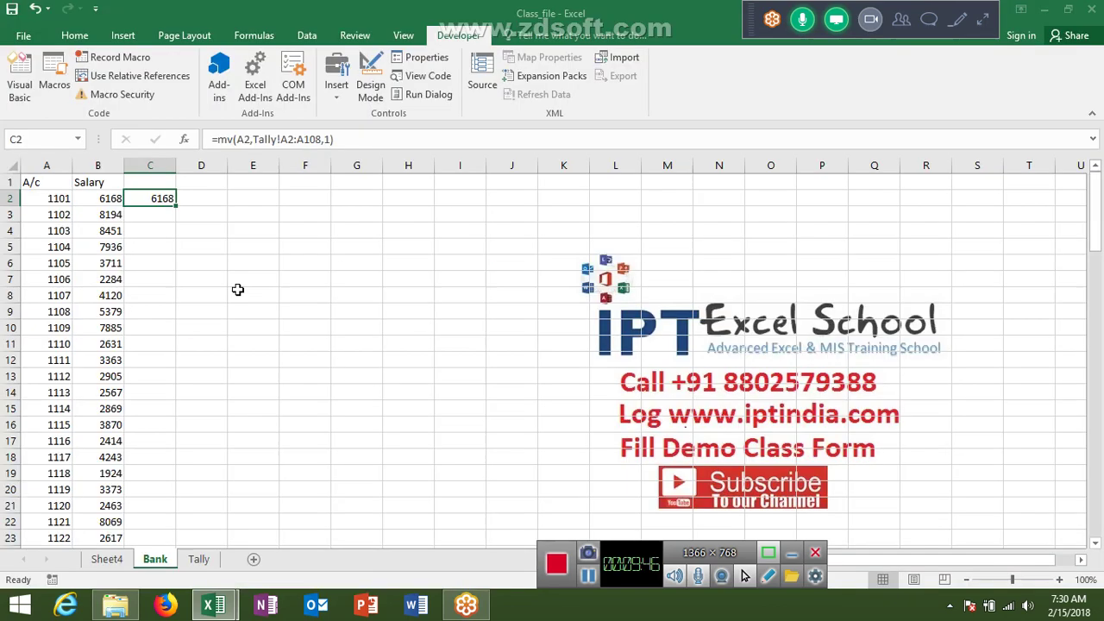
double_click(173, 207)
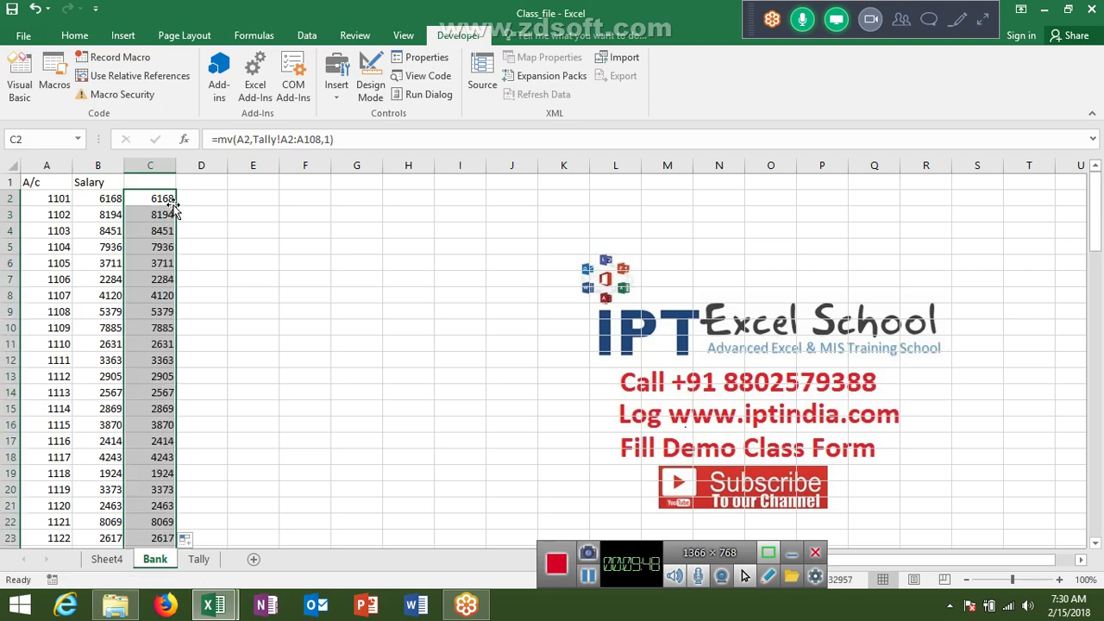
key("alt+Tab")
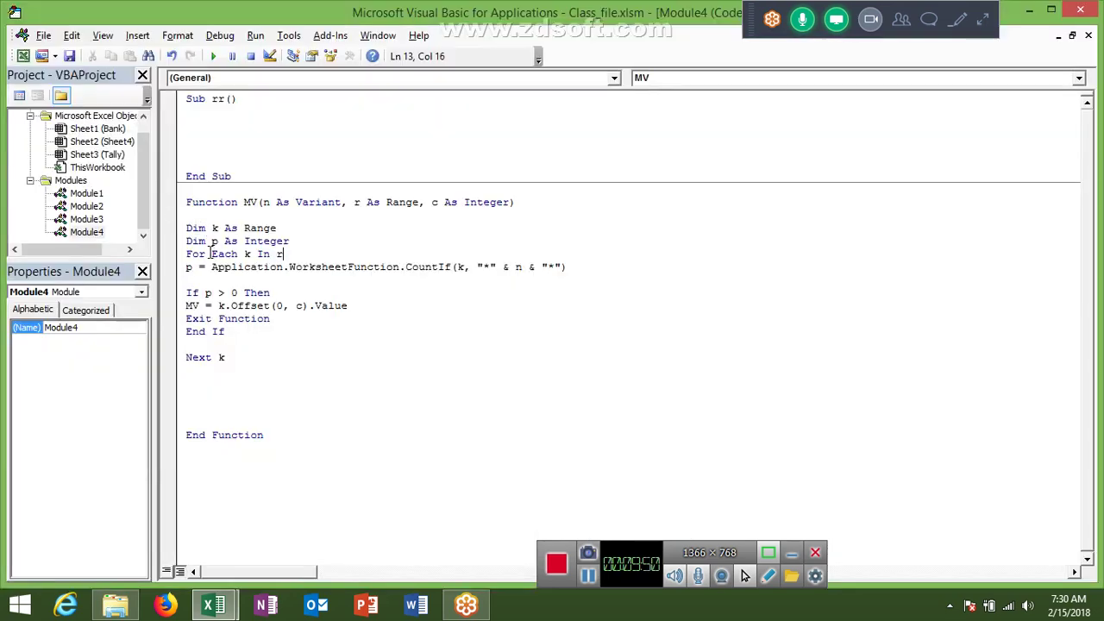
key("alt+Tab")
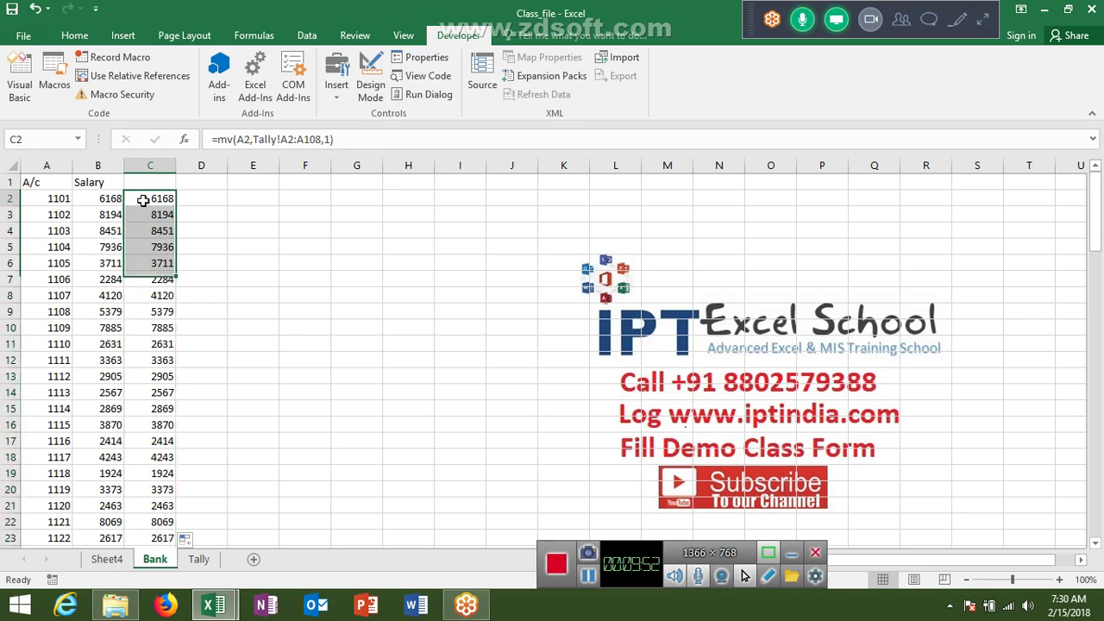
left_click(42, 201)
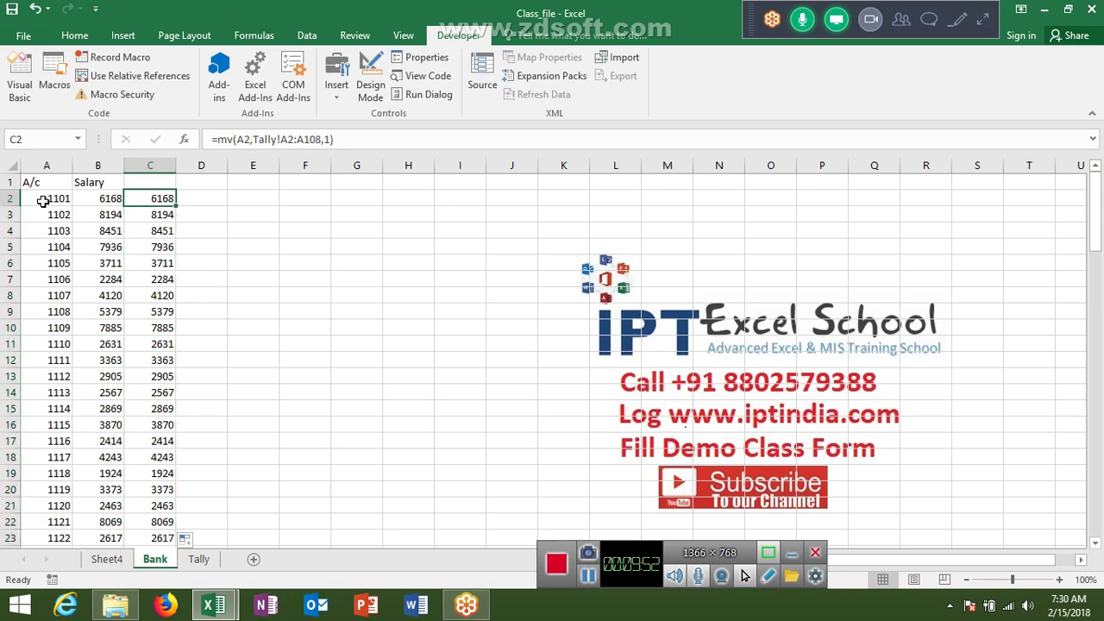
- Check the Tally account list from SBI1101 down to its last code and back to the top
left_click(198, 559)
left_click(61, 198)
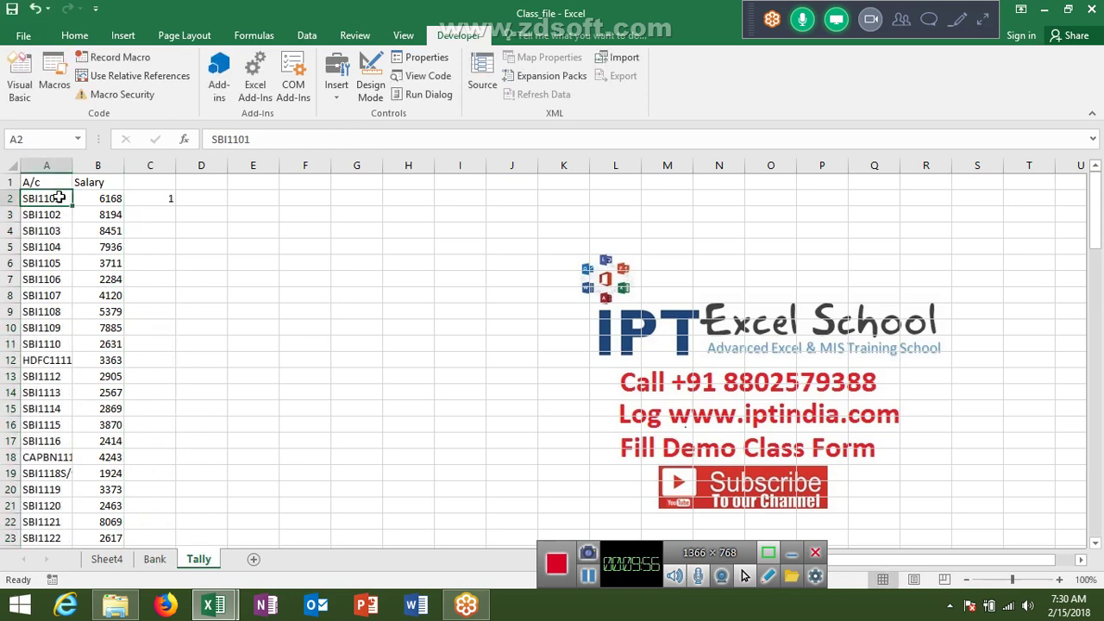
key("Down")
key("Down")
key("Down")
key("ctrl+Down")
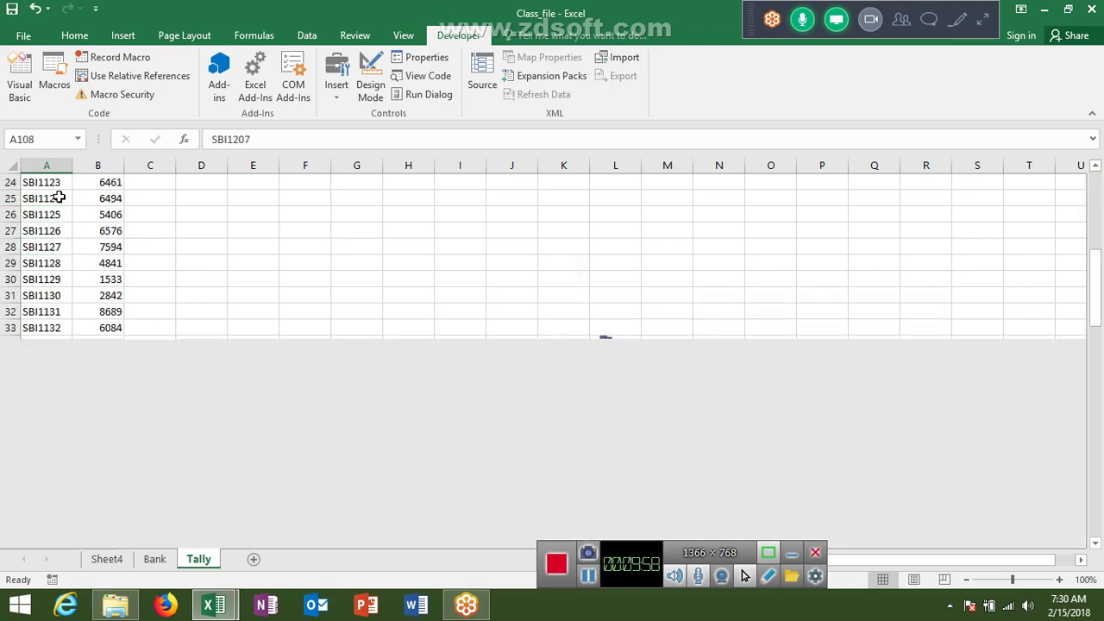
key("ctrl+Up")
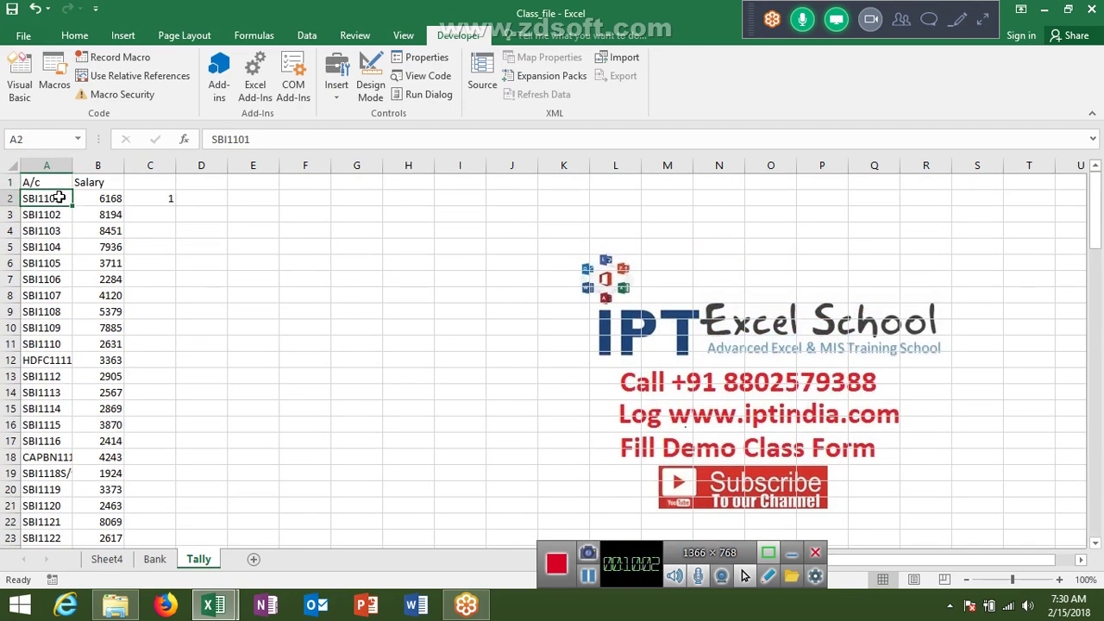
- Review the CountIf wildcard criteria in the VBA code and delete the blank lines above End Function
key("alt+F11")
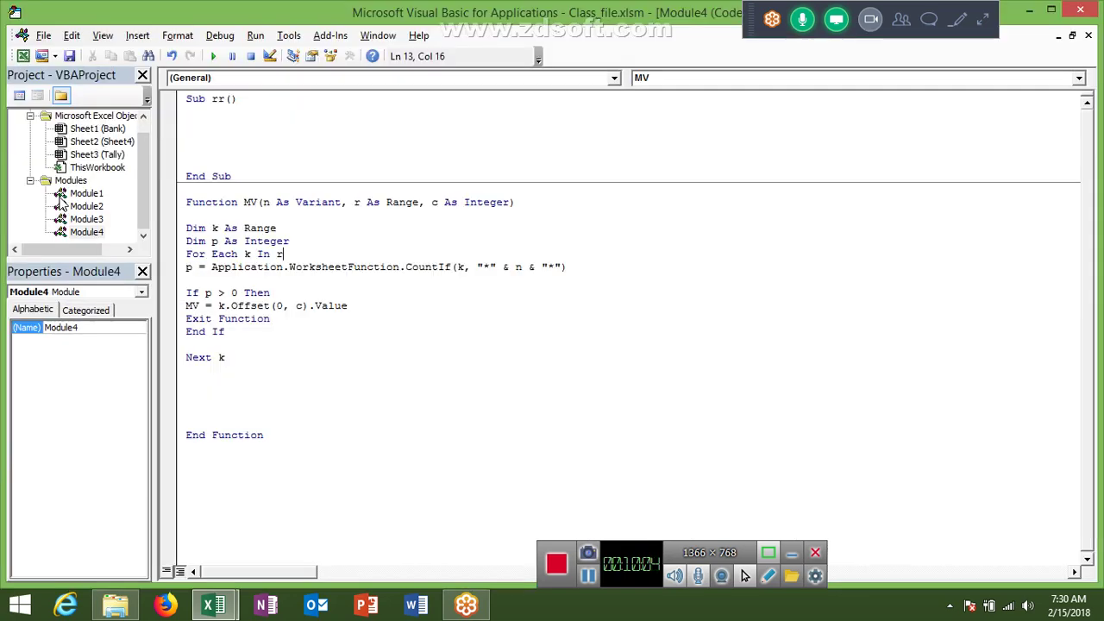
key("Down")
key("Right")
key("Right")
key("Right")
key("Right")
key("Right")
key("Right")
key("shift+Right")
key("shift+Right")
key("shift+Right")
key("shift+Right")
key("shift+Right")
key("shift+Right")
key("shift+Right")
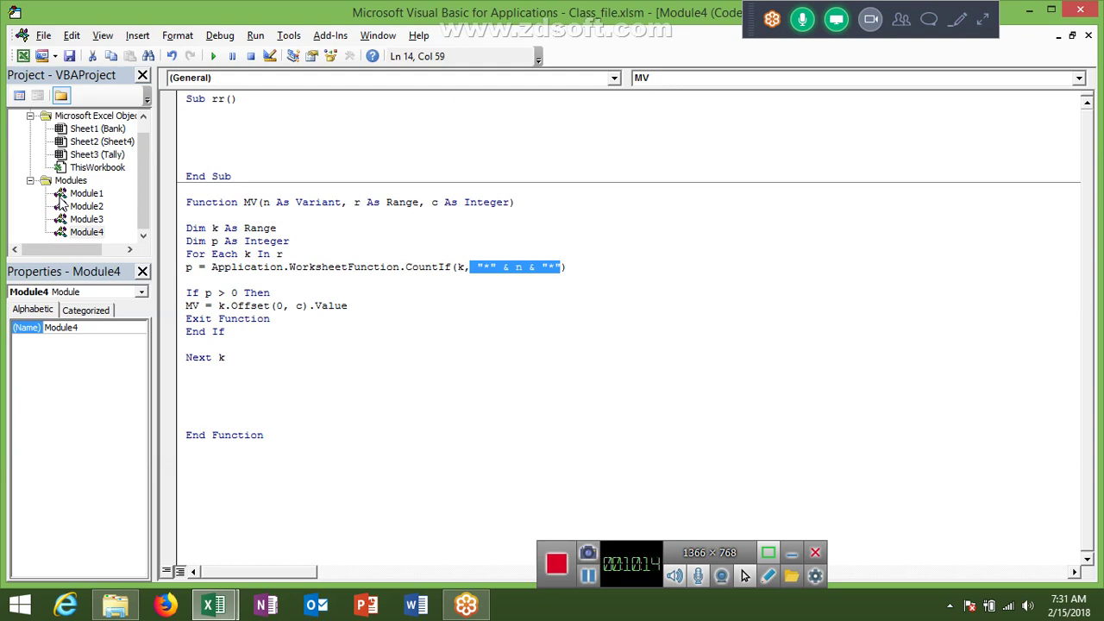
key("Down")
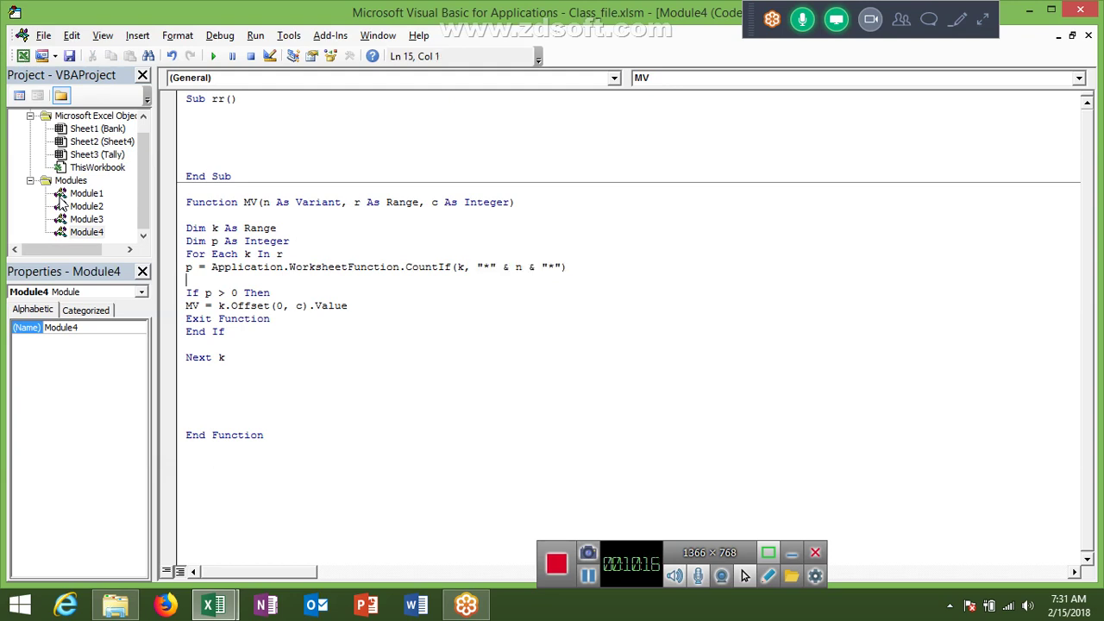
key("Down")
key("Down")
key("Down")
key("Down")
key("Down")
key("Down")
key("Down")
key("Left")
key("Up")
key("Up")
key("Up")
key("Delete")
key("Delete")
key("Delete")
key("Delete")
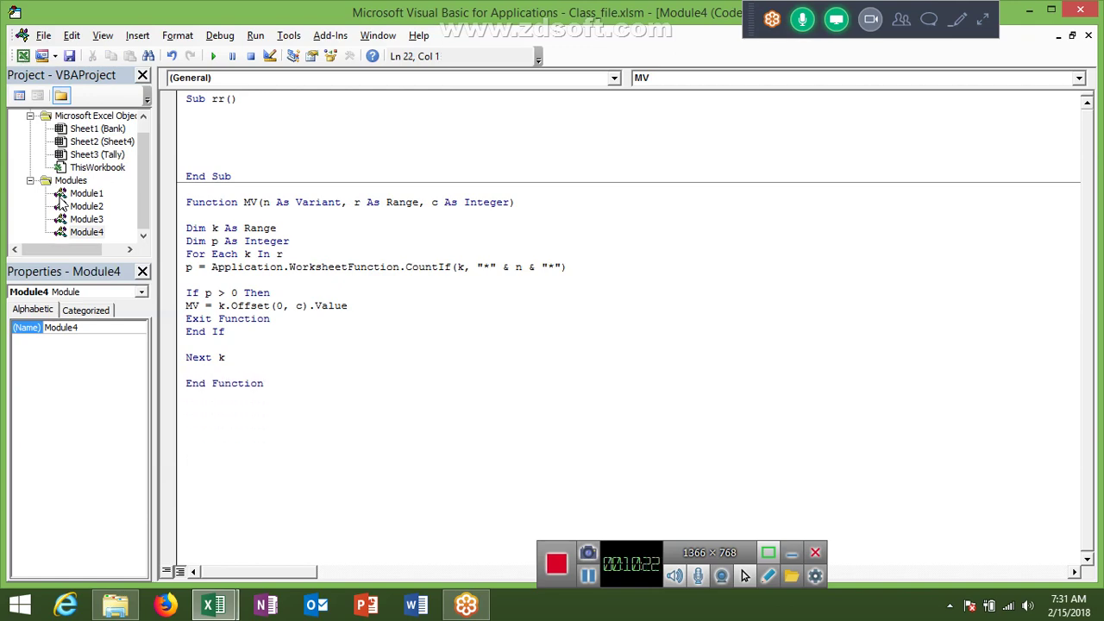
- Return to the workbook via the Bank sheet and select Tally cell C2 to inspect its COUNTIF formula
key("alt+F11")
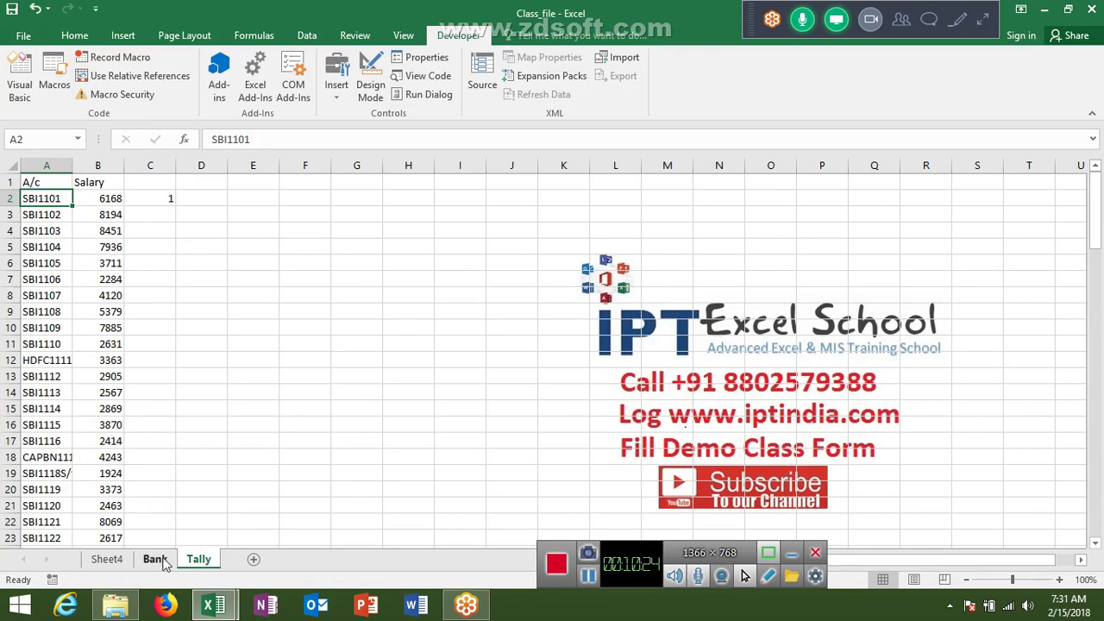
left_click(155, 561)
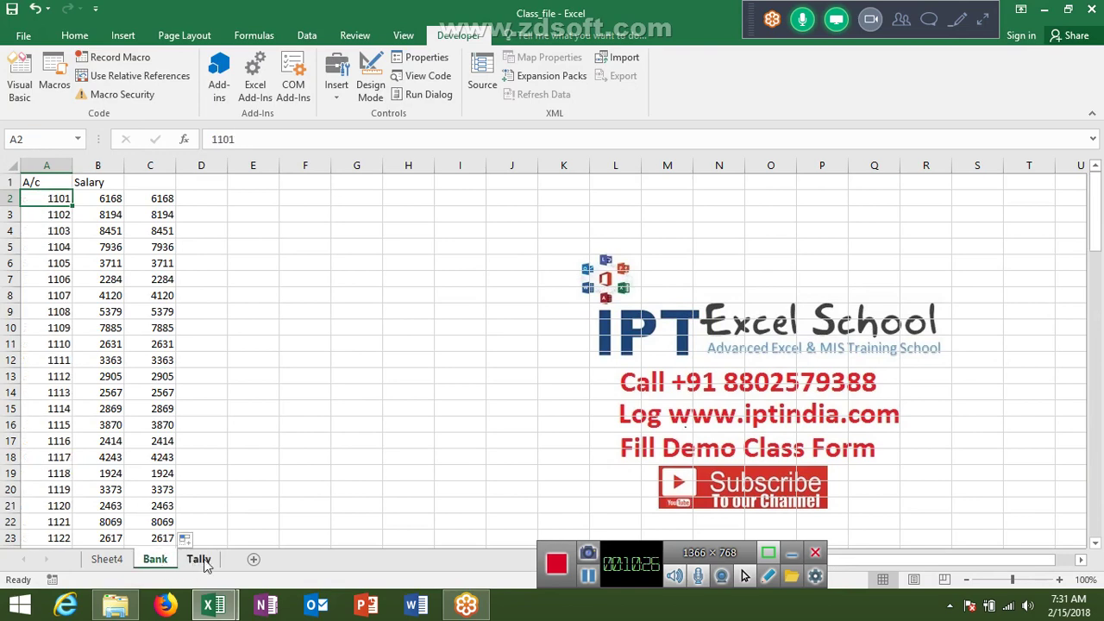
left_click(200, 560)
left_click(165, 200)
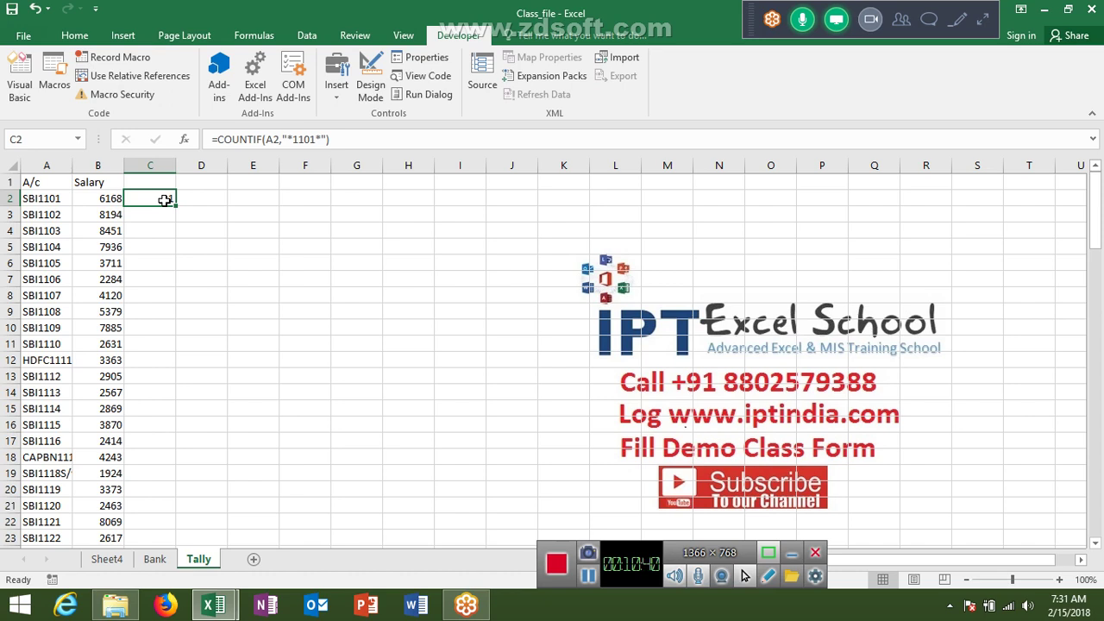
- Delete the COUNTIF formula in C2, then switch to the VBA editor showing Module4's MV function
key("Delete")
key("Up")
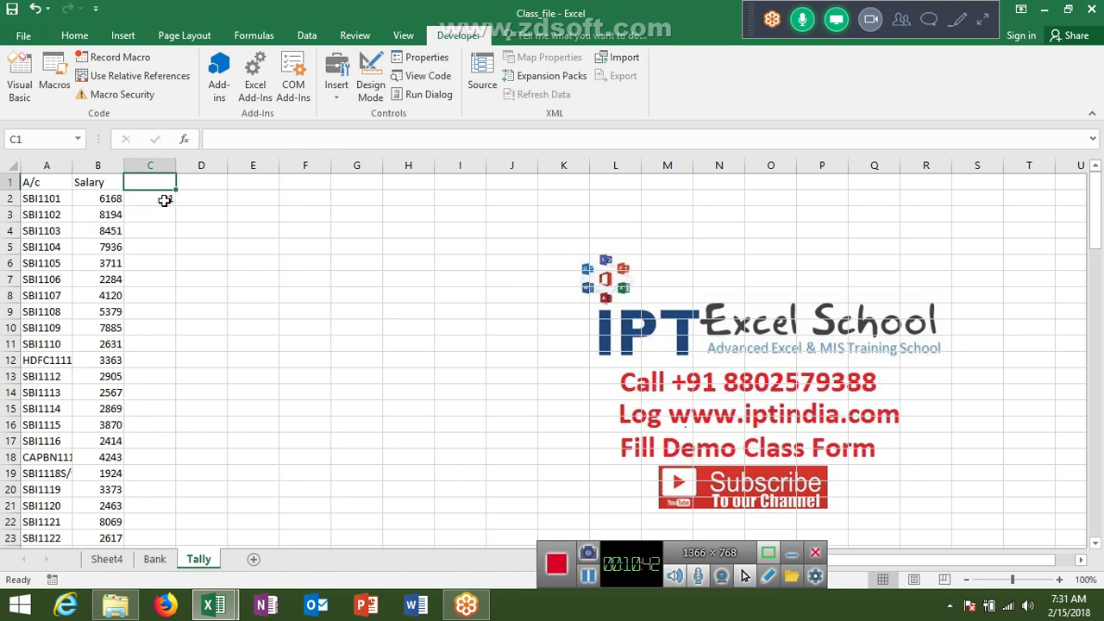
key("Right")
key("Down")
key("Down")
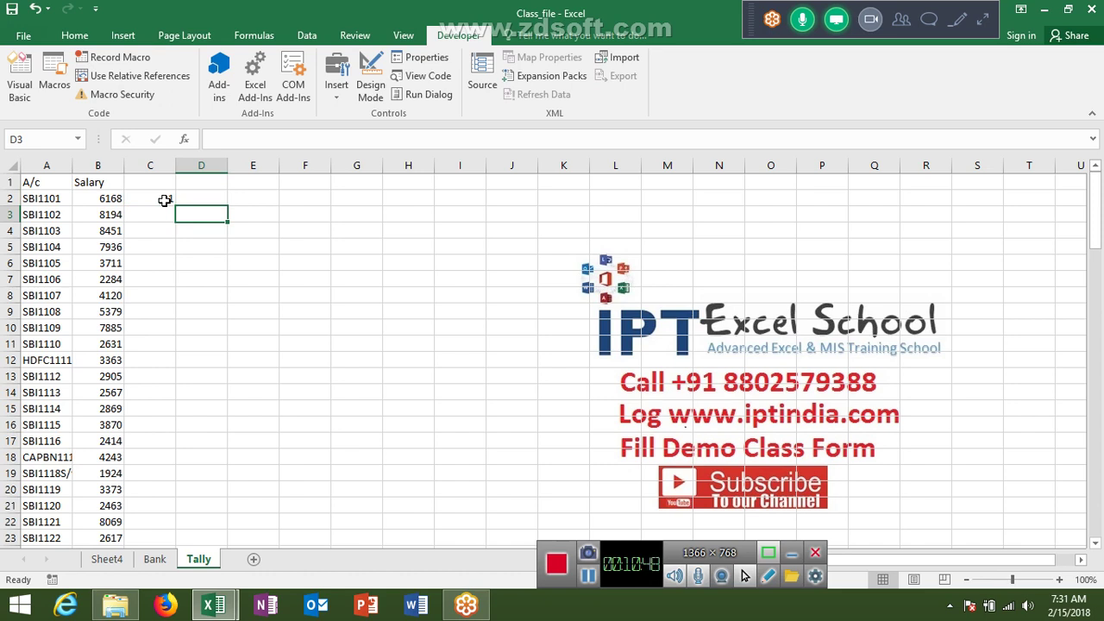
key("Left")
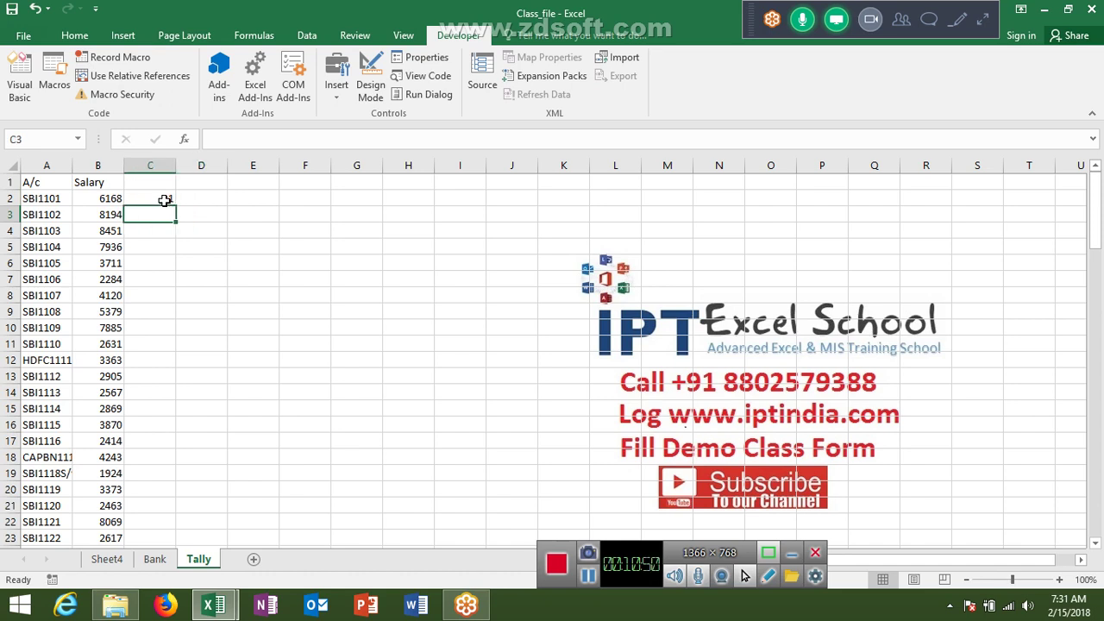
key("alt+F11")
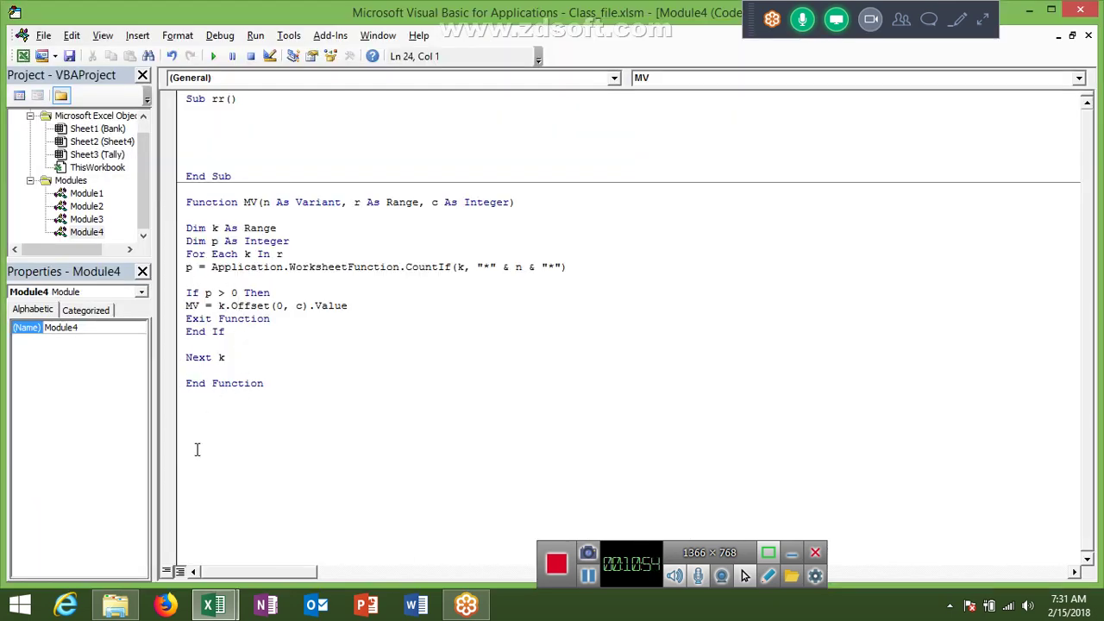
left_click(213, 116)
key("Return")
type("f")
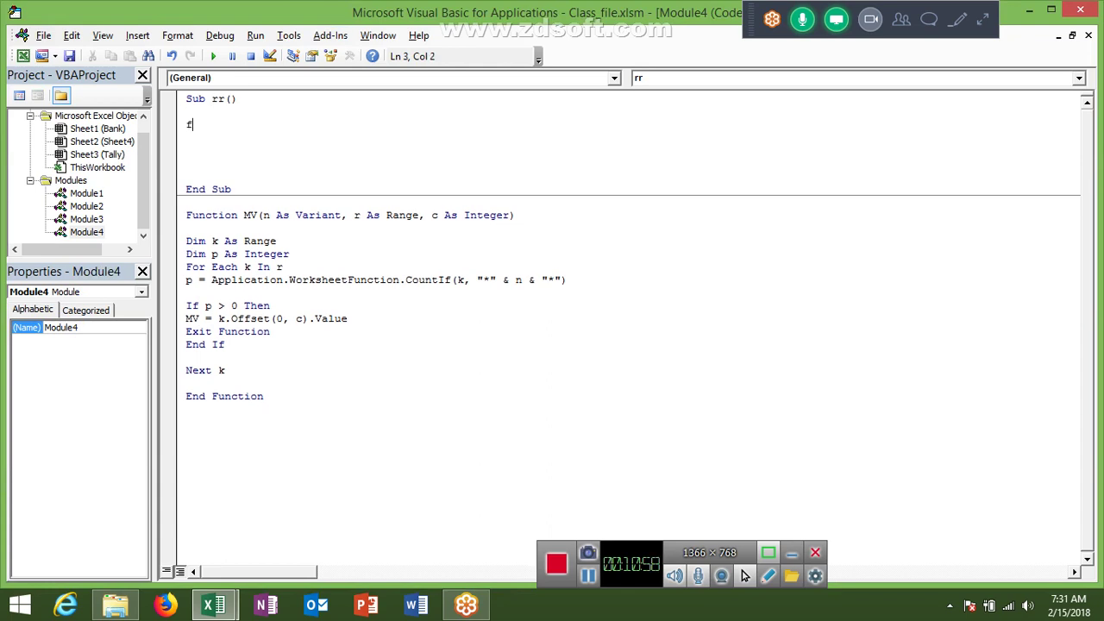
type("ix(")
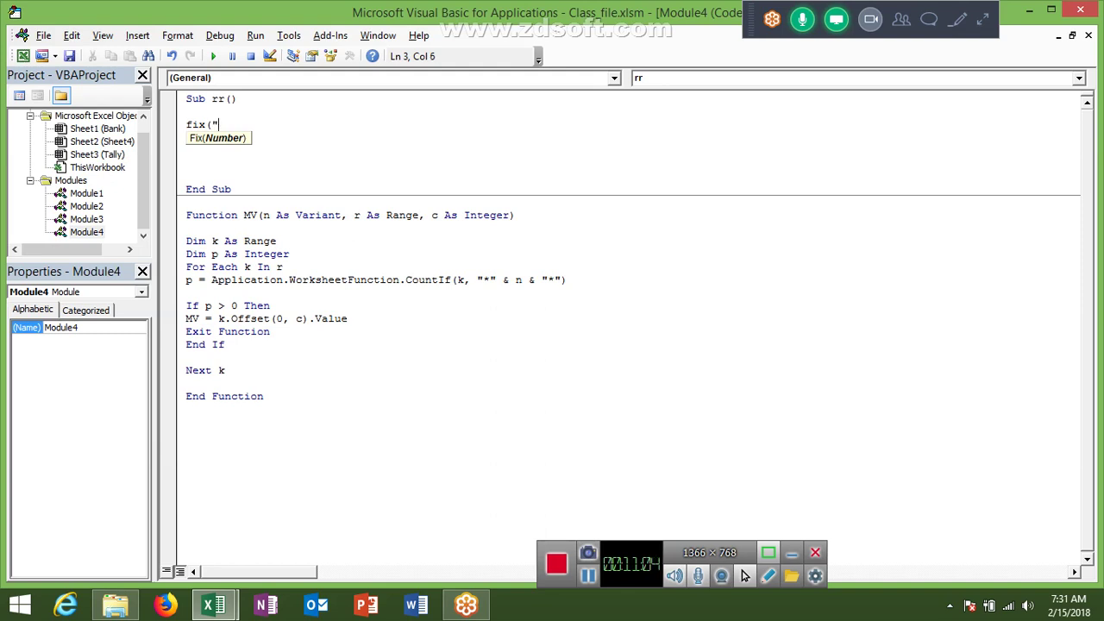
type("as")
type("123\"")
type(")")
key("Home")
key("Right")
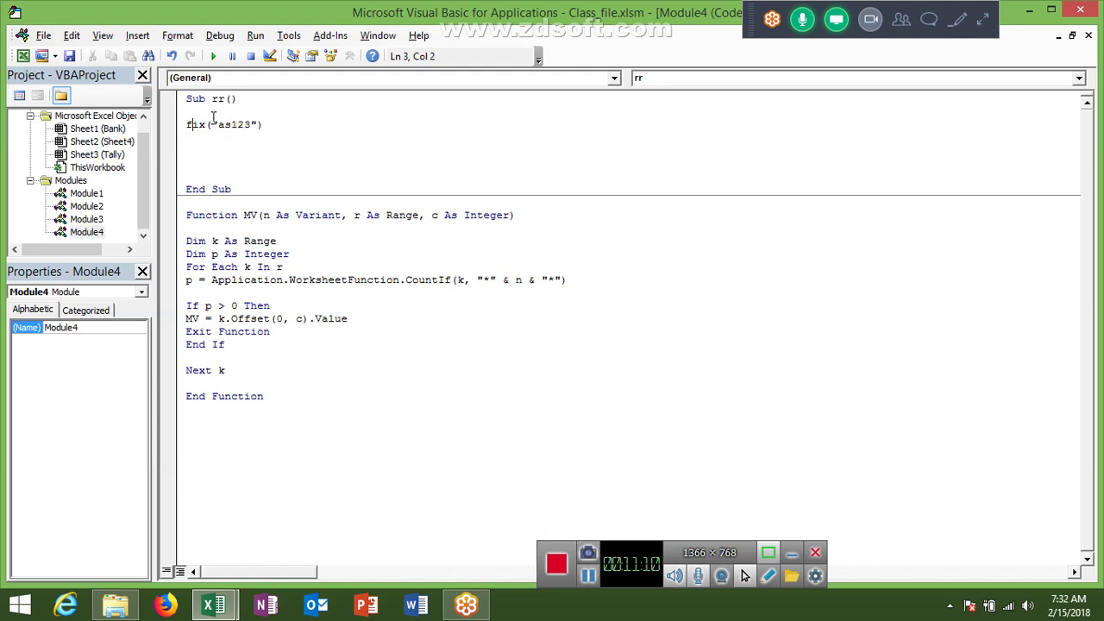
type("msg")
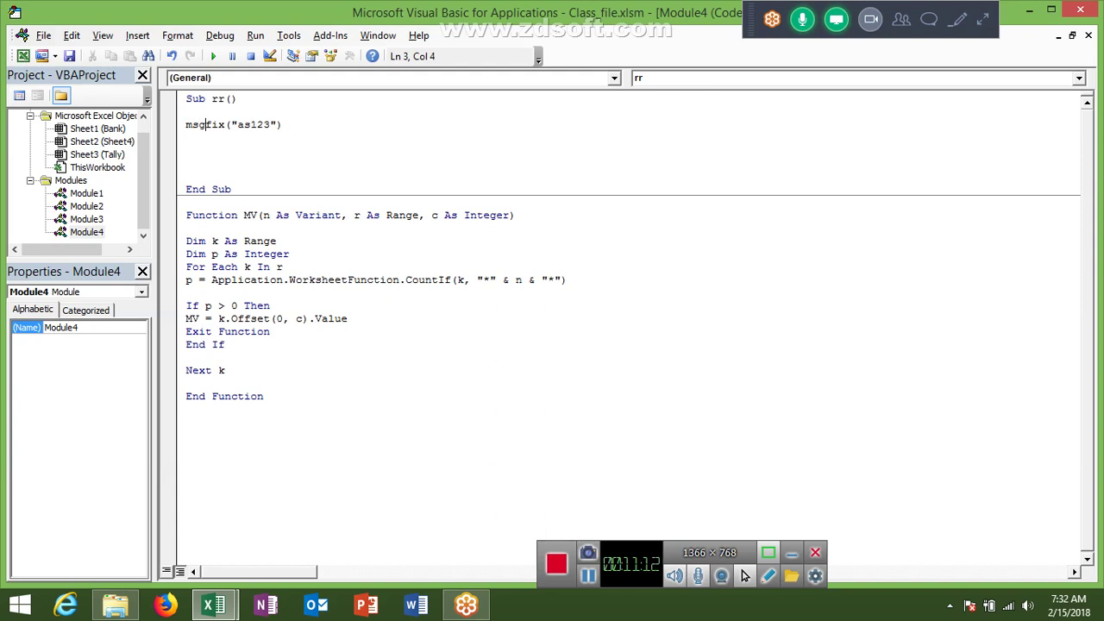
type("box")
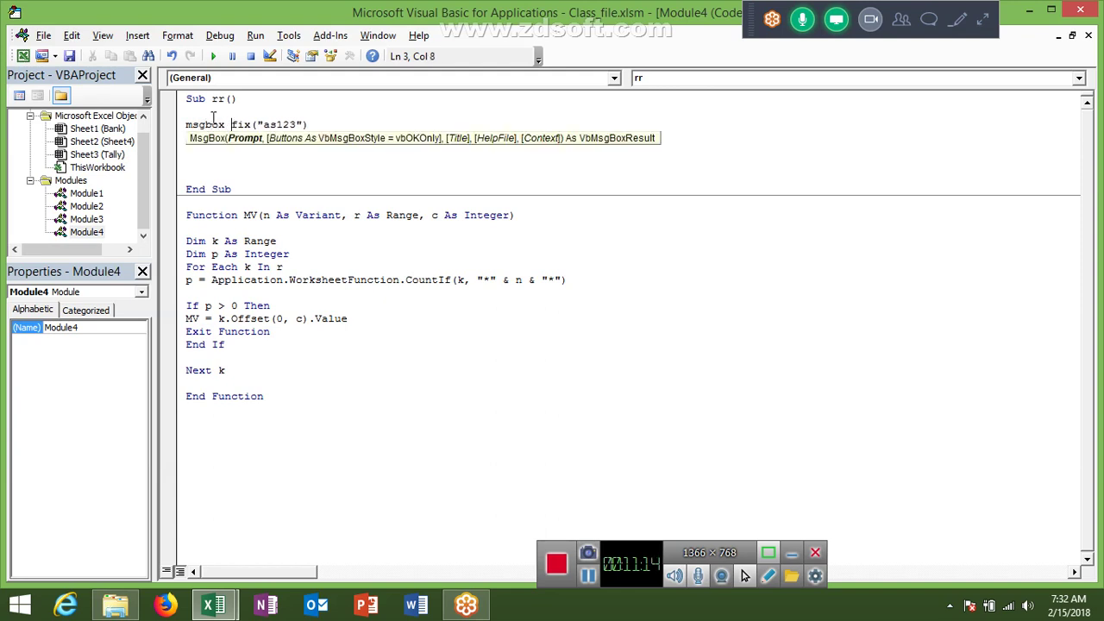
double_click(260, 189)
left_click(228, 163)
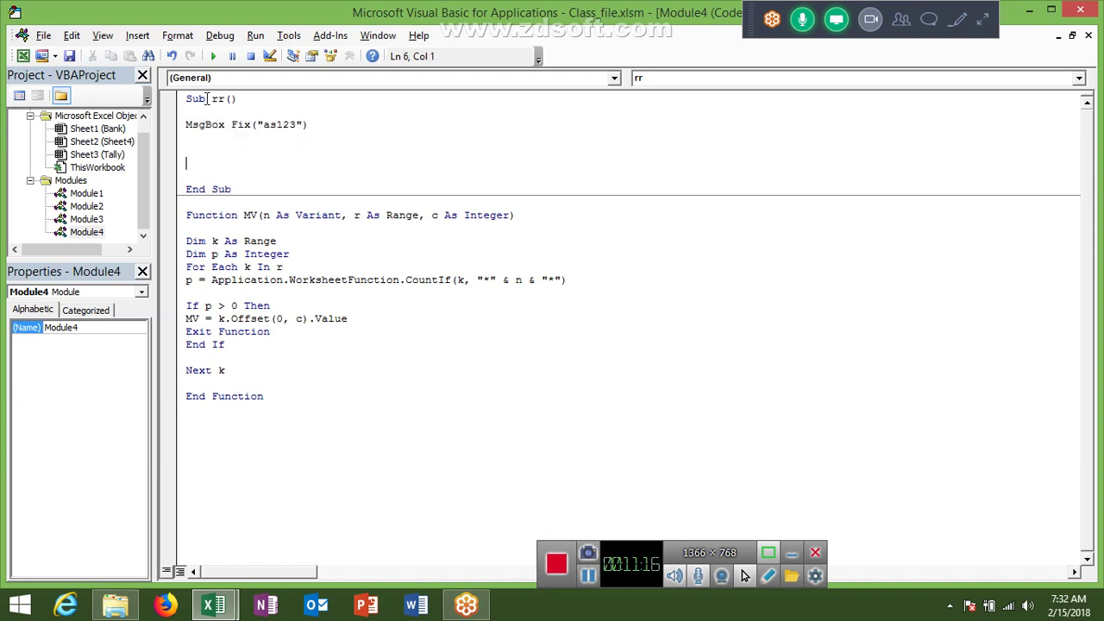
left_click(213, 56)
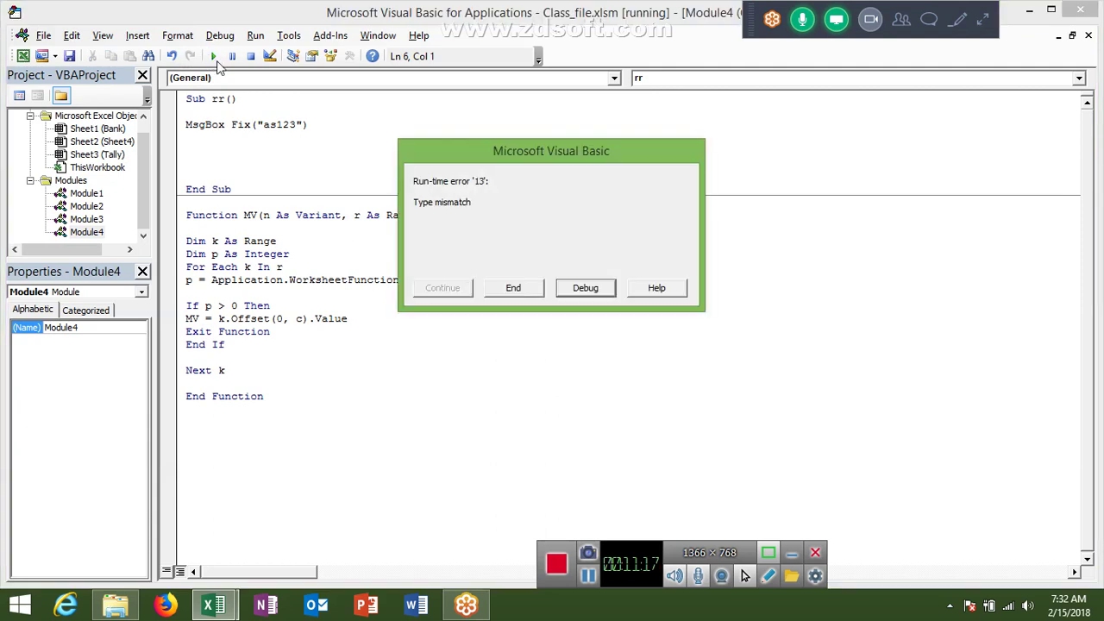
left_click(566, 291)
double_click(250, 124)
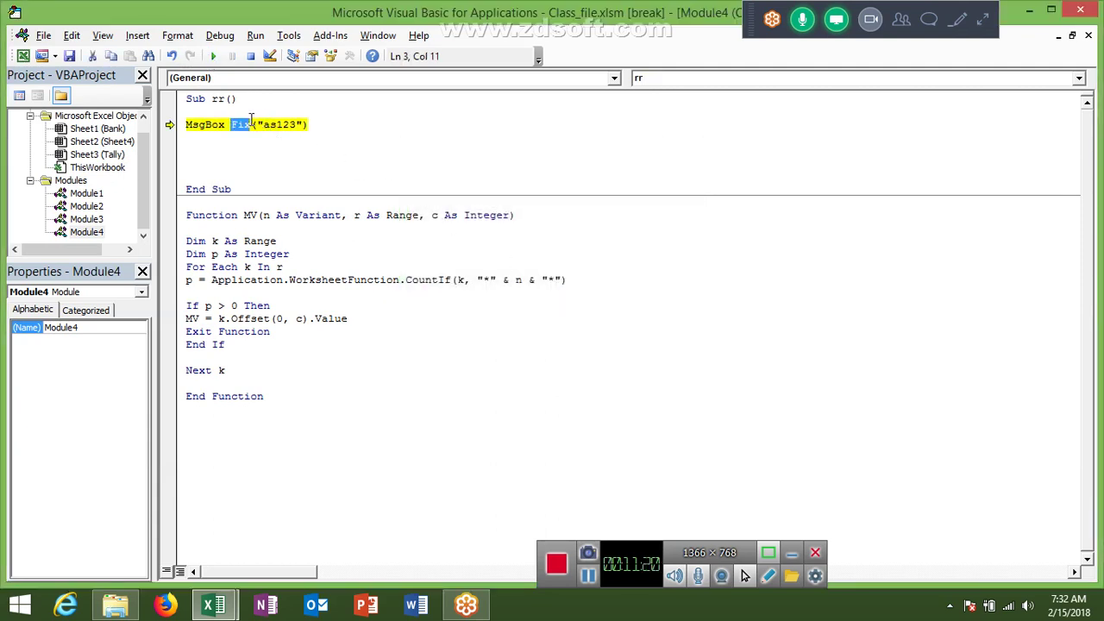
left_click(319, 126)
left_click_drag(317, 125, 173, 124)
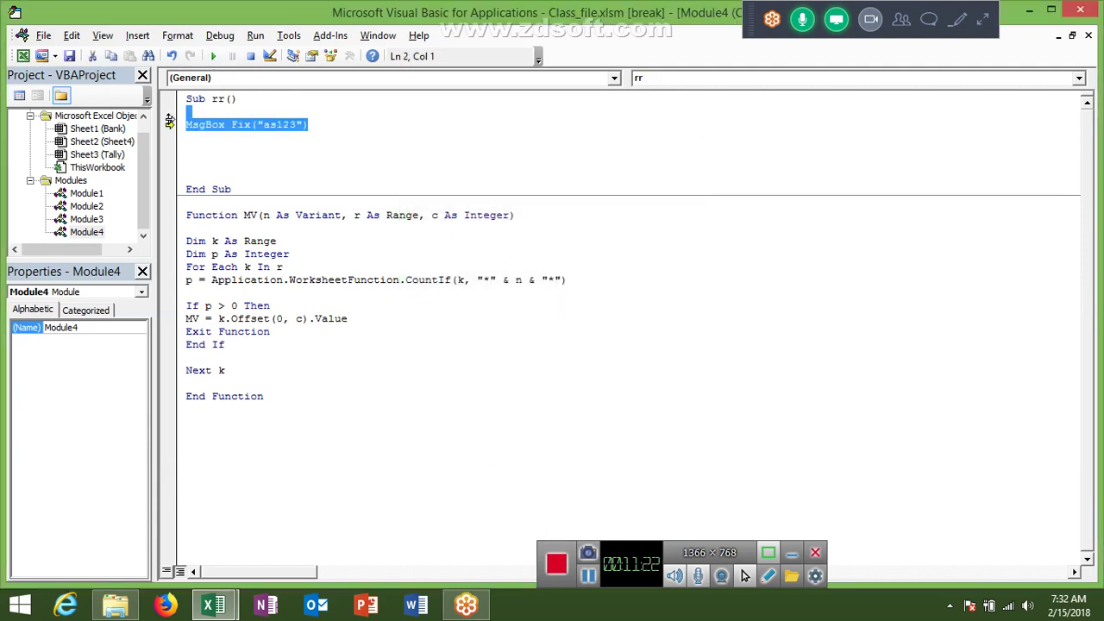
left_click(170, 123)
key("Delete")
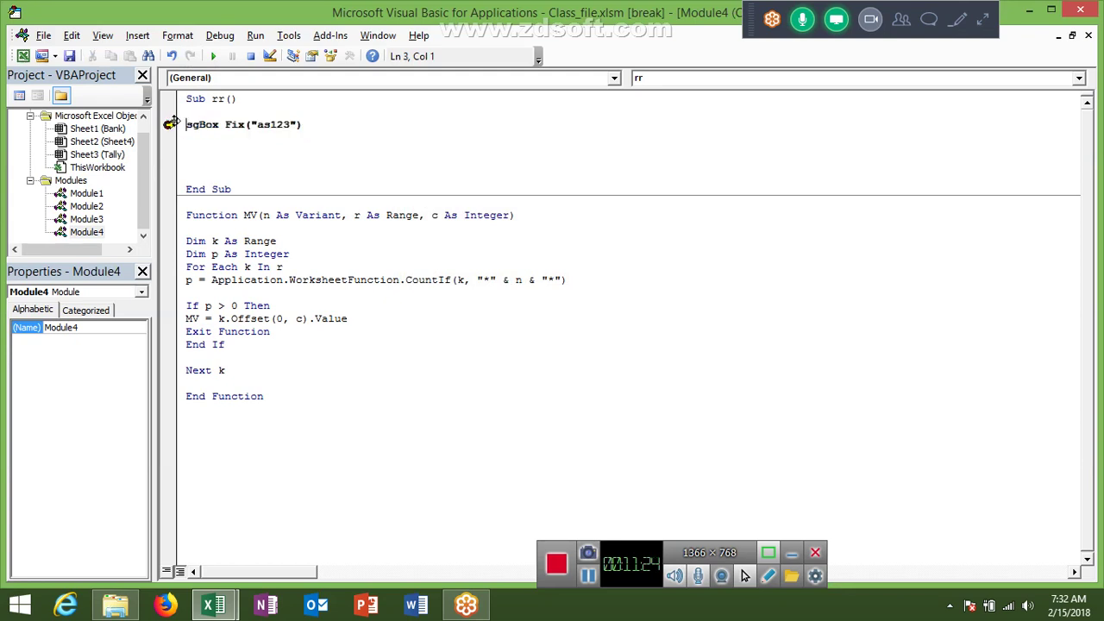
left_click_drag(185, 123, 366, 150)
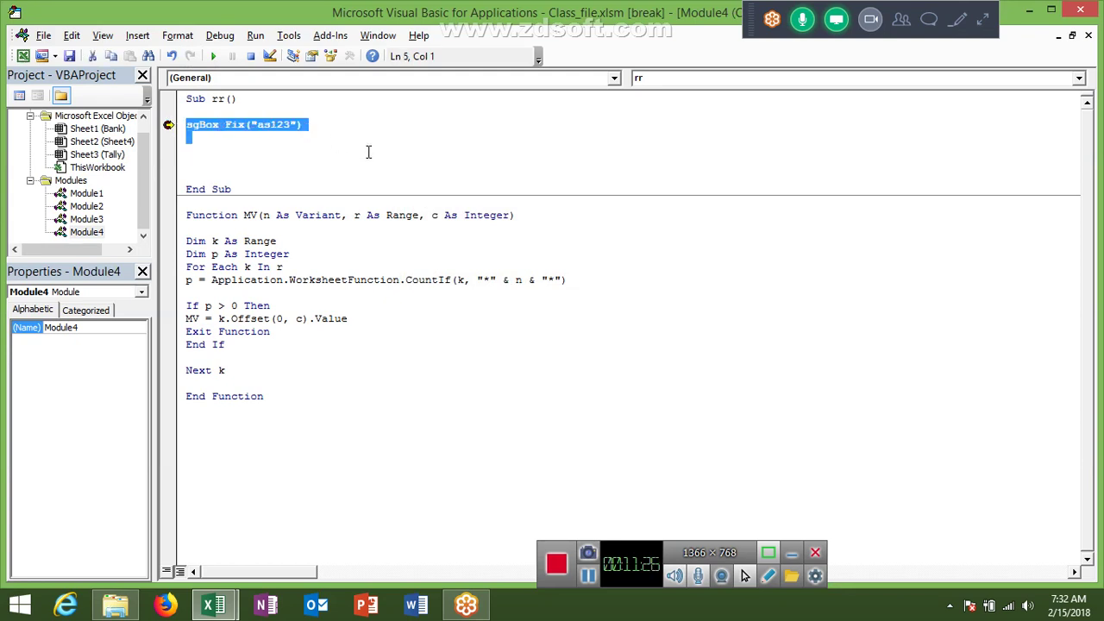
key("Delete")
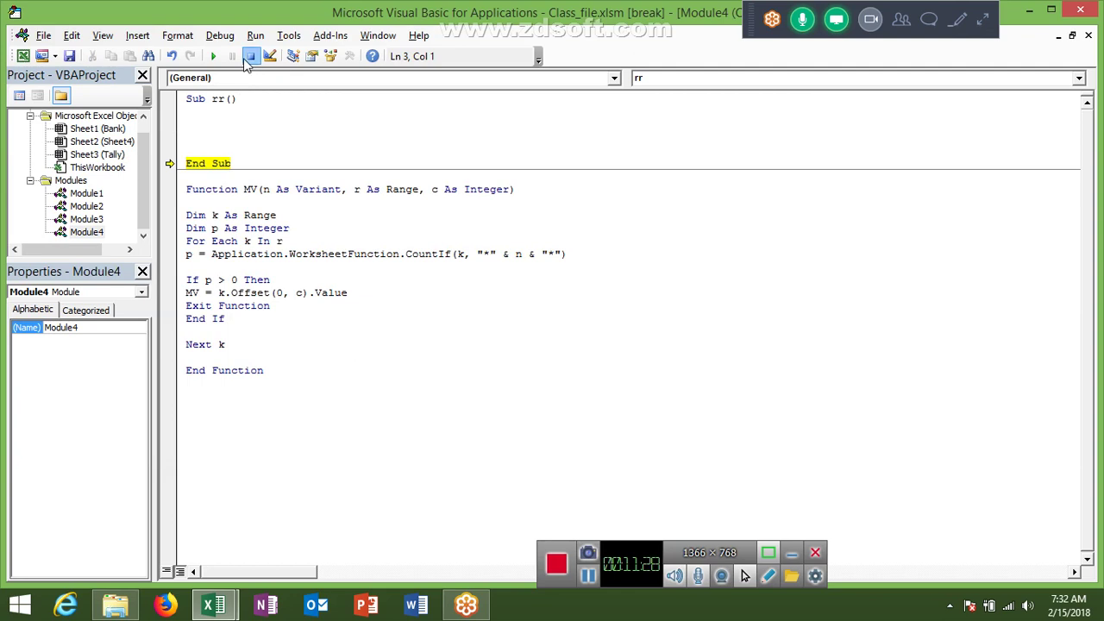
left_click(249, 57)
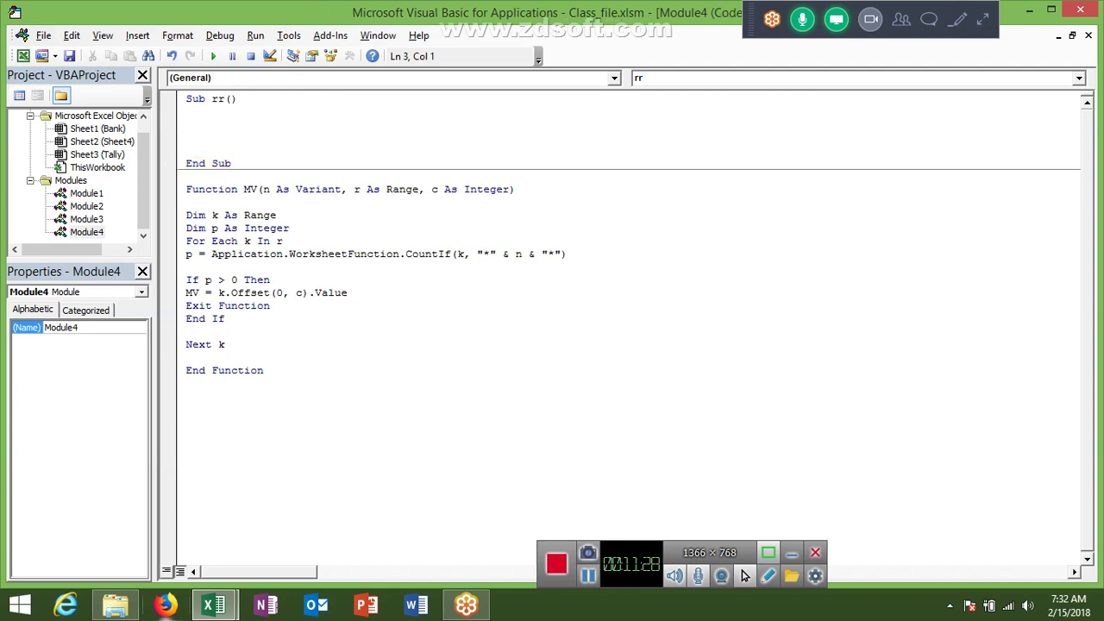
- Bring up Firefox, dismiss the default-browser prompt, and go to the Google homepage
left_click(166, 604)
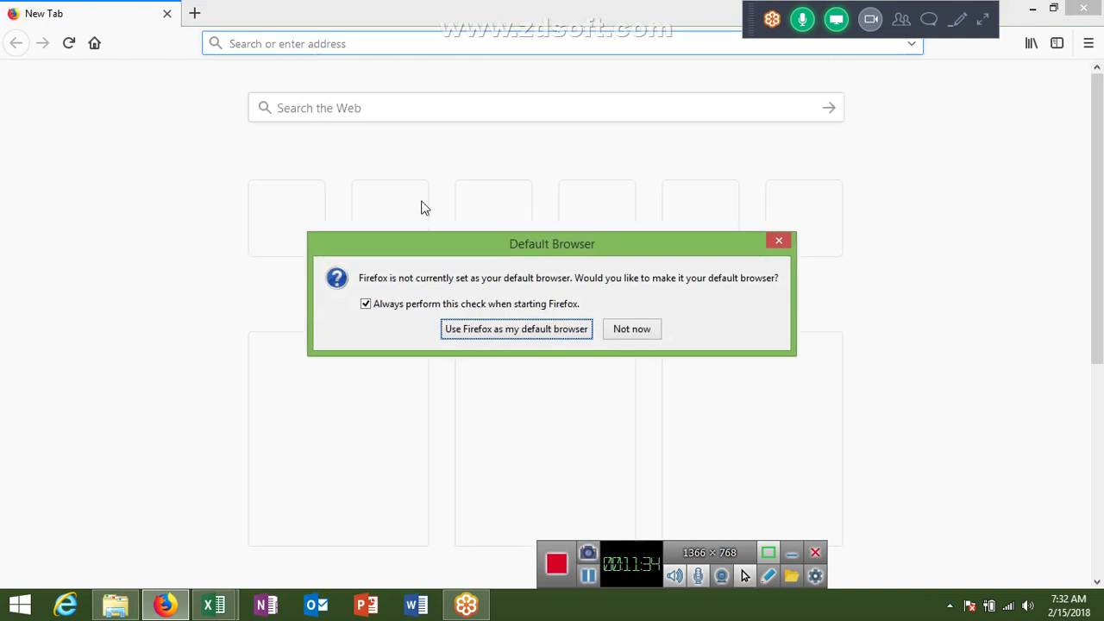
left_click(638, 332)
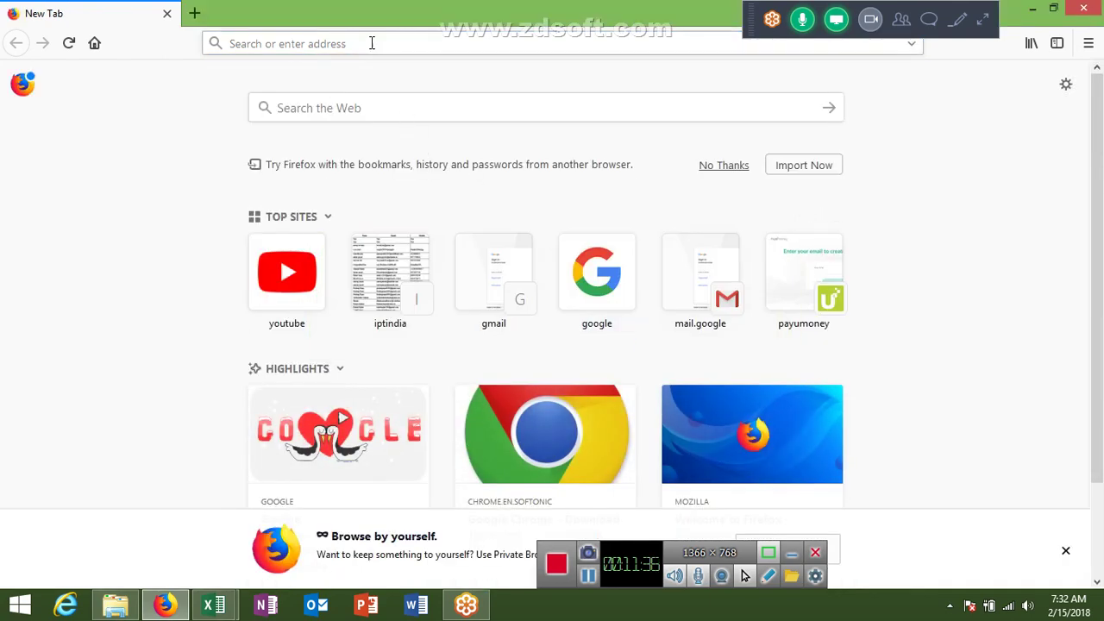
left_click(610, 260)
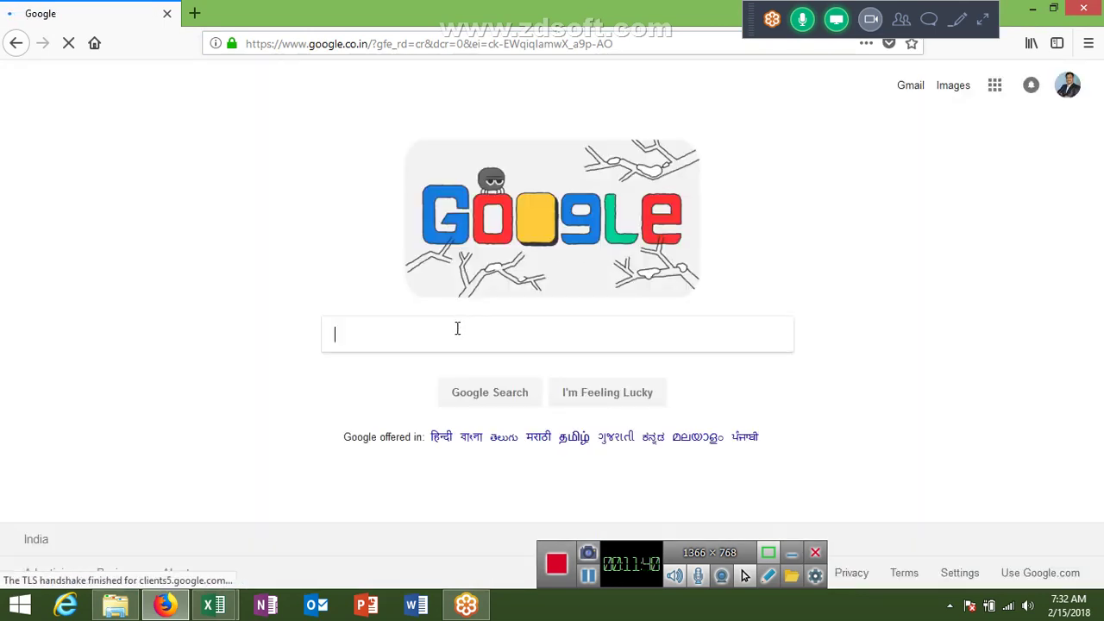
- Search Google for 'vba function list' and open the TechOnTheNet VBA functions page
type("ba f")
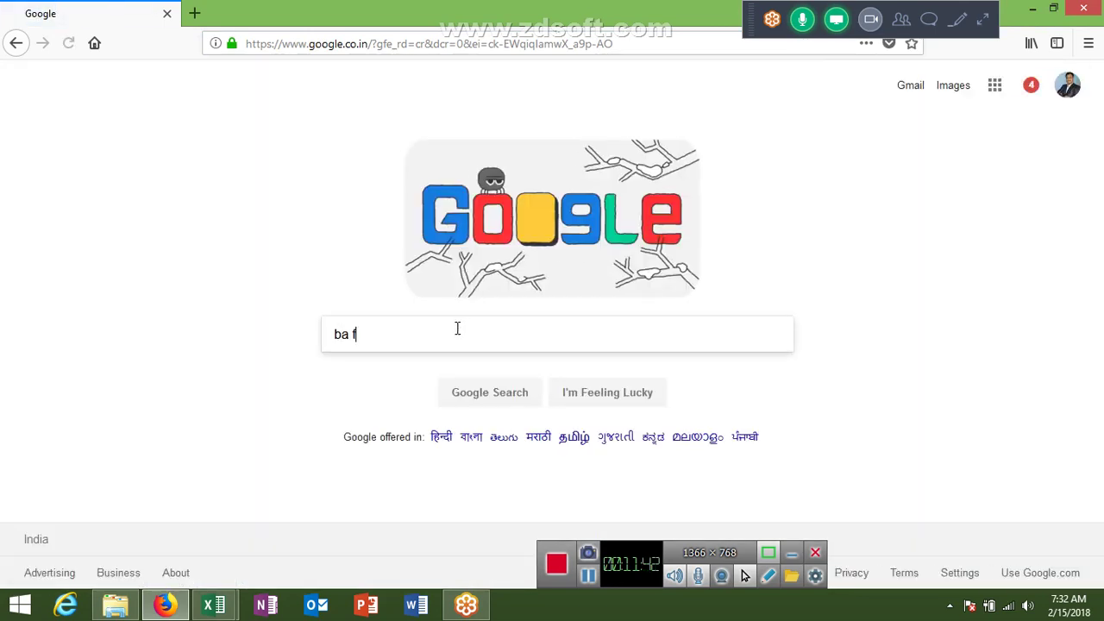
type("unction")
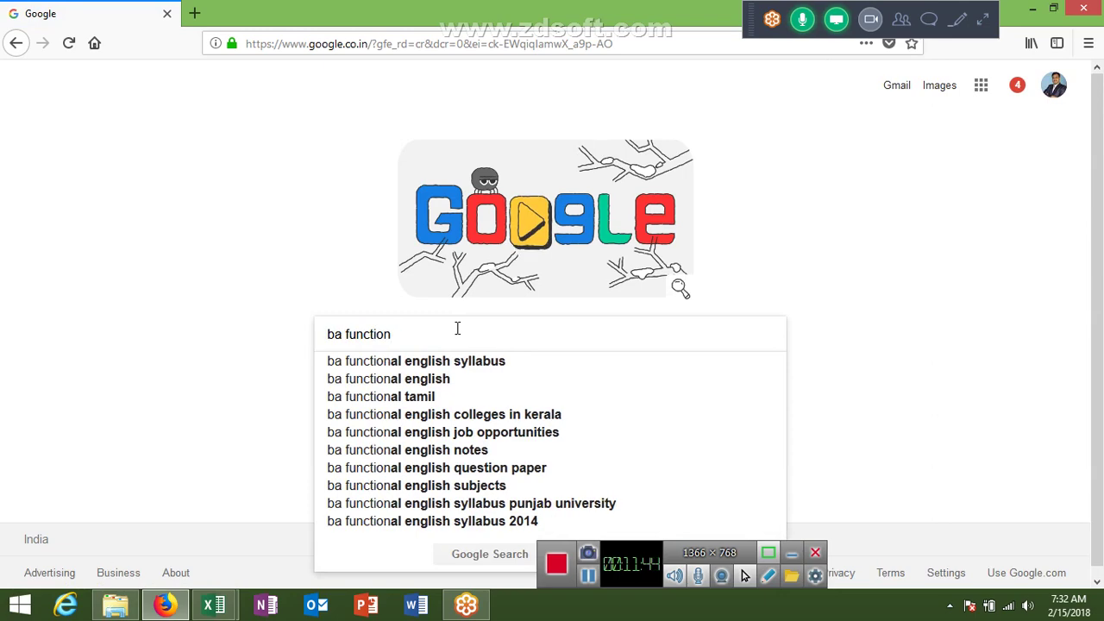
type(" list")
key("Return")
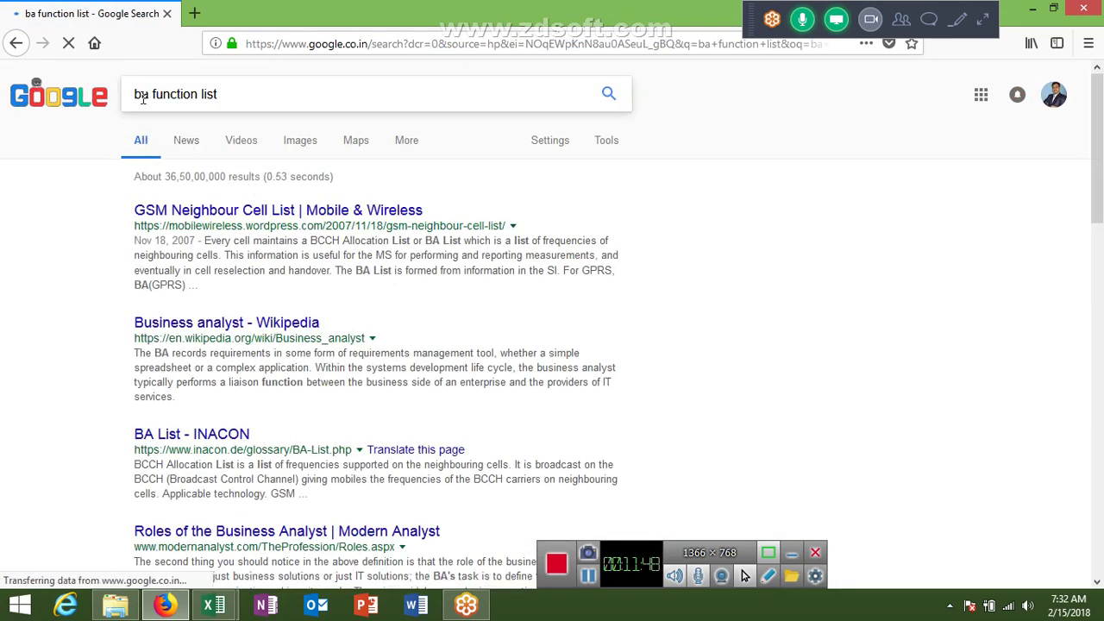
left_click(143, 96)
type("v")
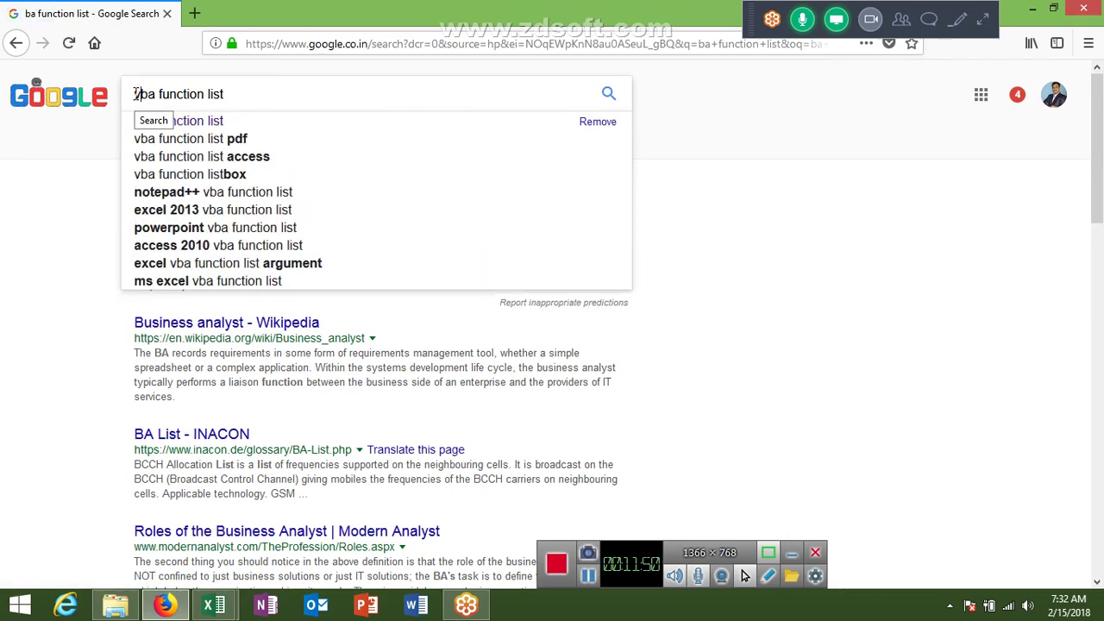
key("Return")
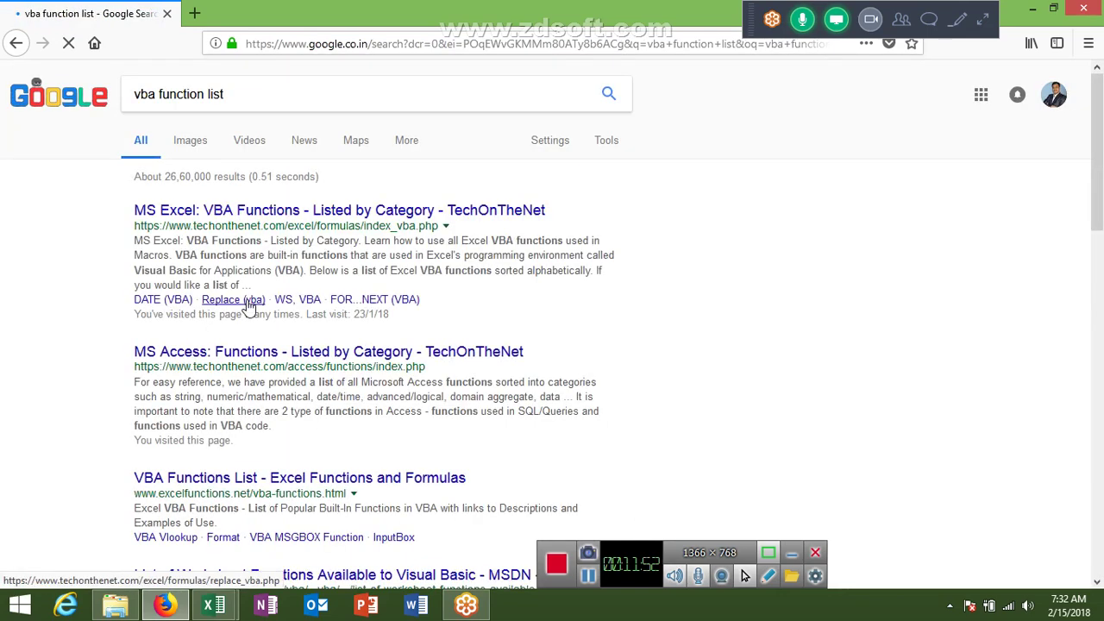
left_click(246, 216)
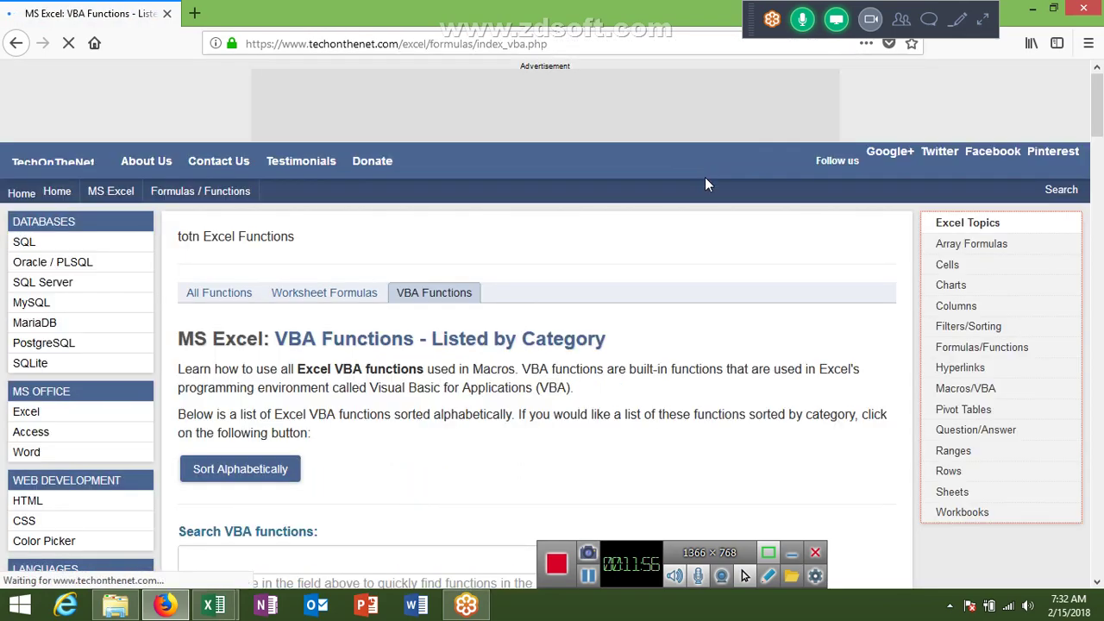
- Open the STR function's reference page in a new background tab
scroll(510, 460, "down", 5)
scroll(514, 457, "down", 3)
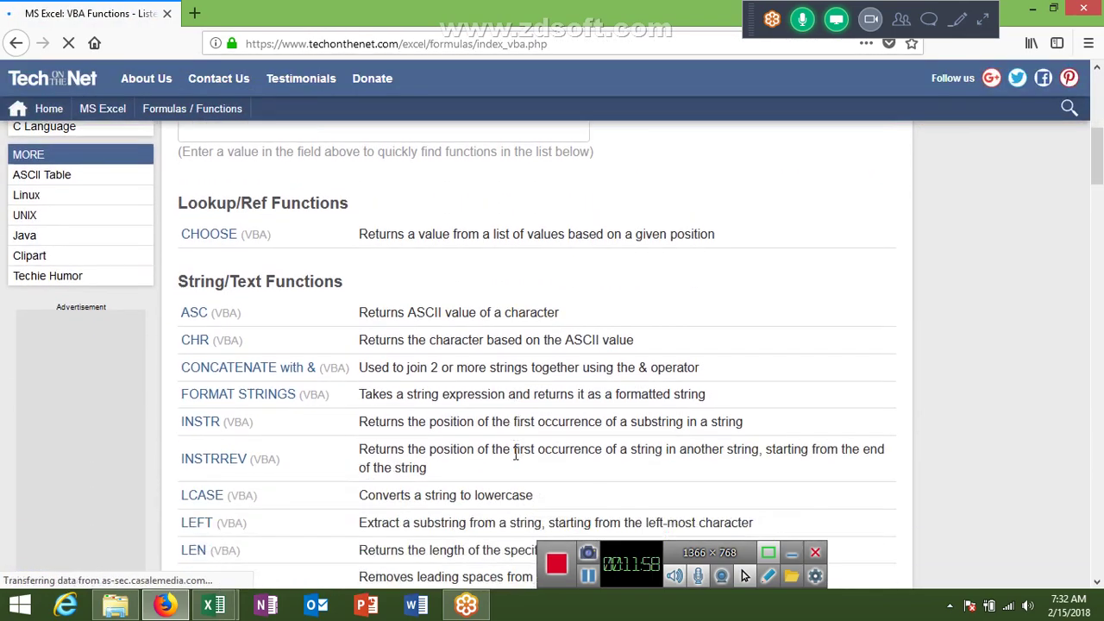
scroll(514, 460, "down", 2)
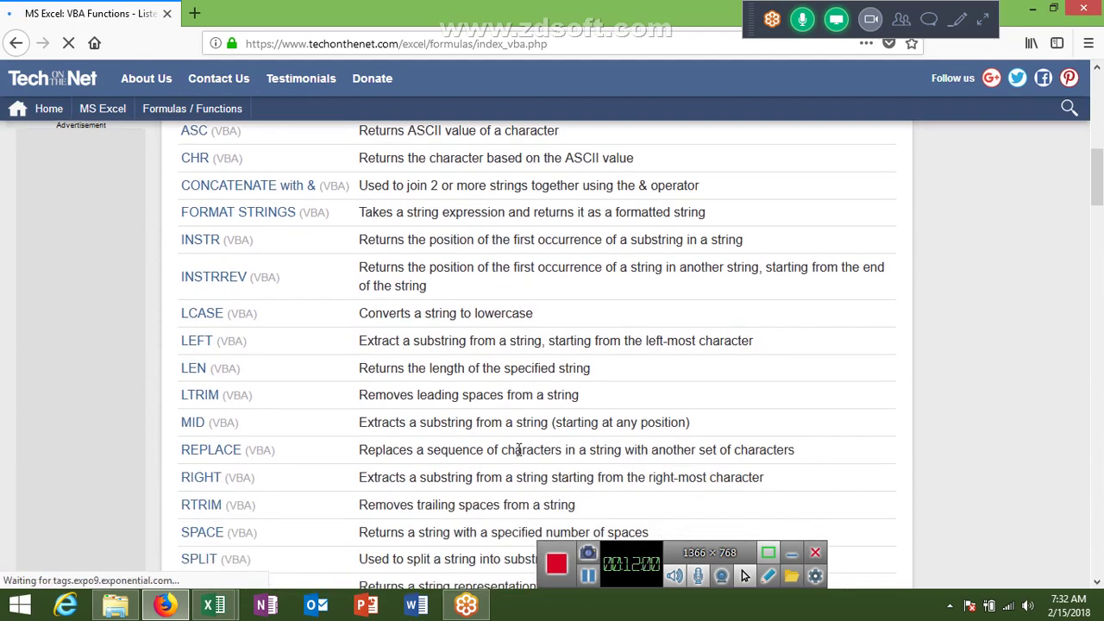
scroll(522, 438, "down", 2)
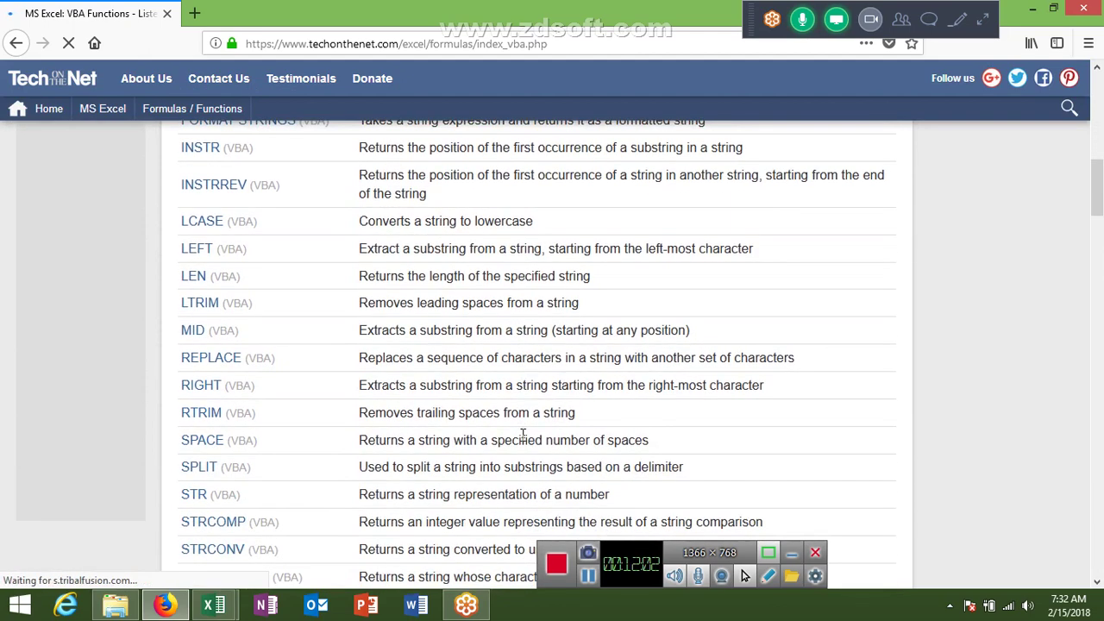
scroll(524, 434, "down", 2)
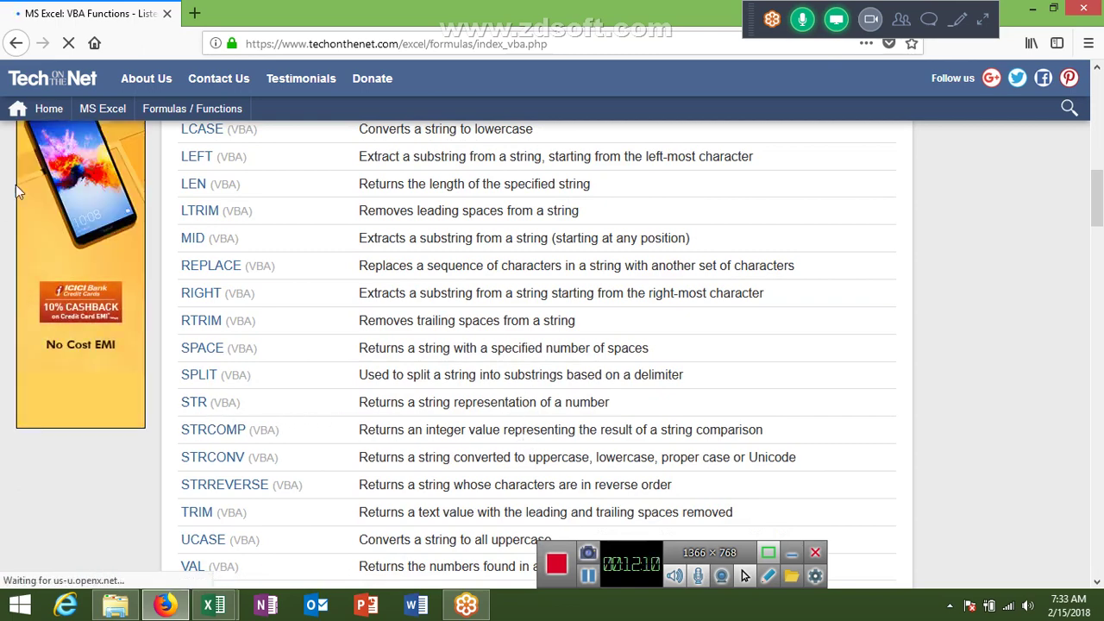
scroll(35, 198, "down", 2)
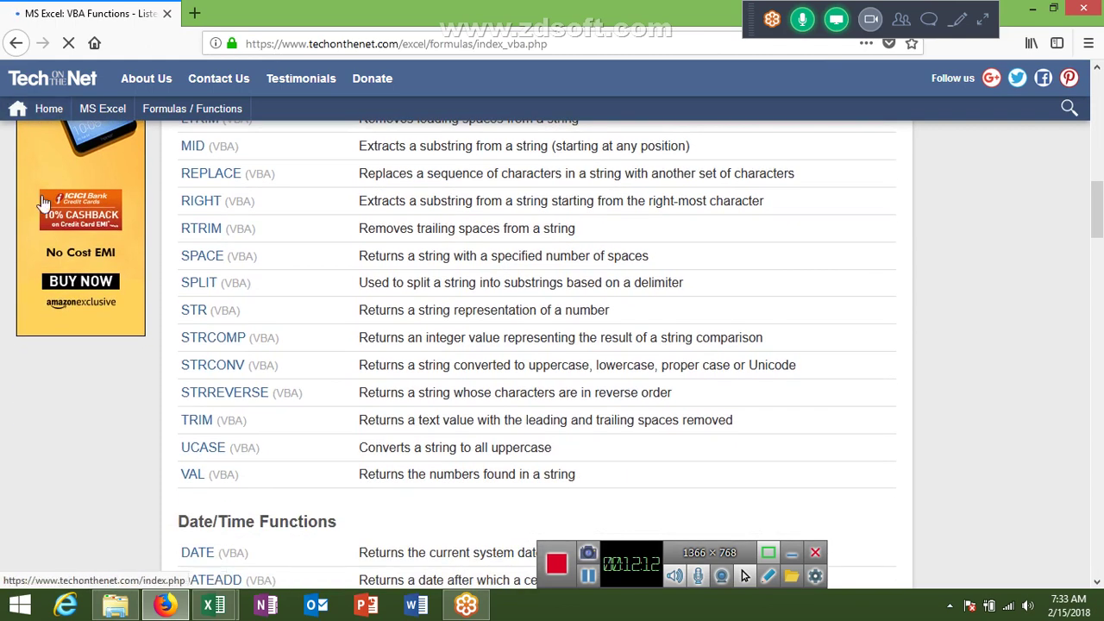
right_click(189, 314)
left_click(199, 318)
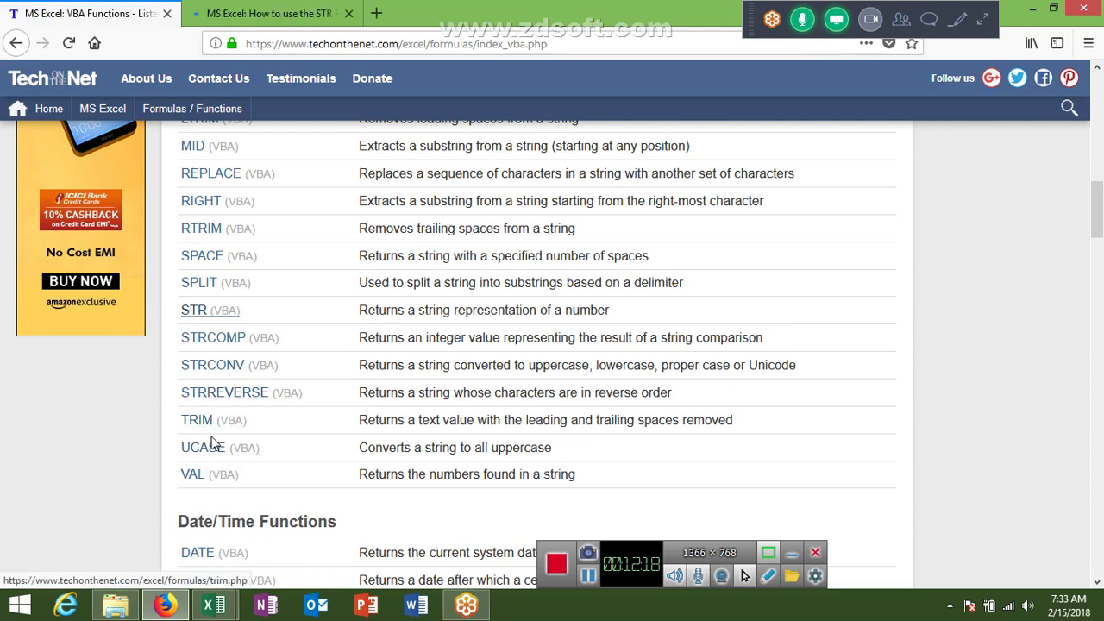
- Open the VAL function's reference page in another background tab
scroll(215, 448, "down", 2)
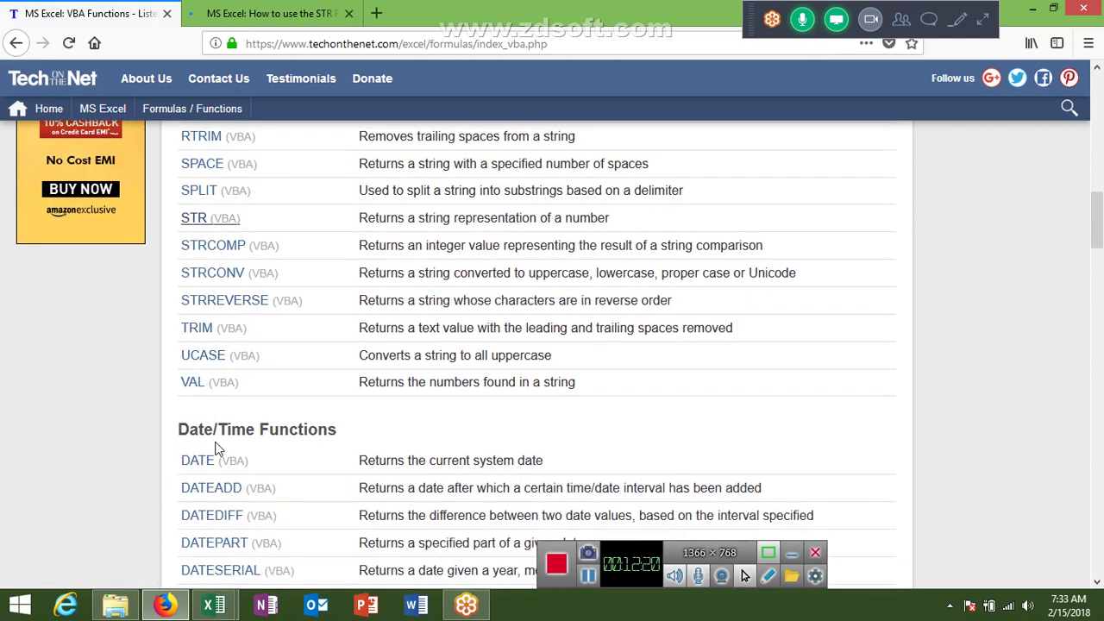
scroll(215, 448, "down", 2)
scroll(216, 450, "down", 2)
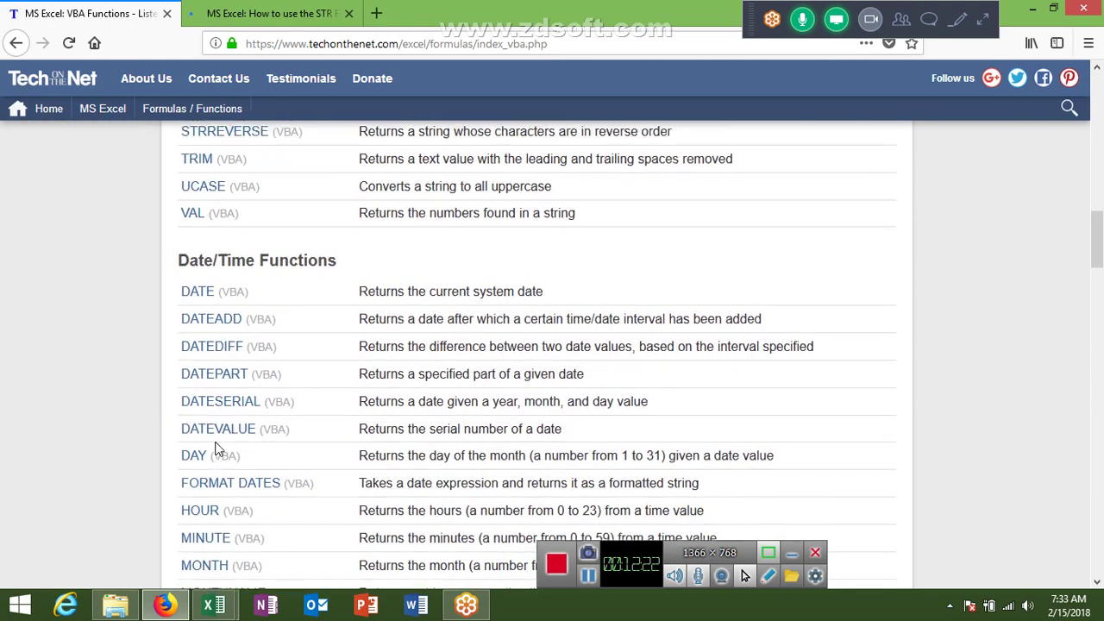
scroll(211, 435, "up", 4)
right_click(203, 388)
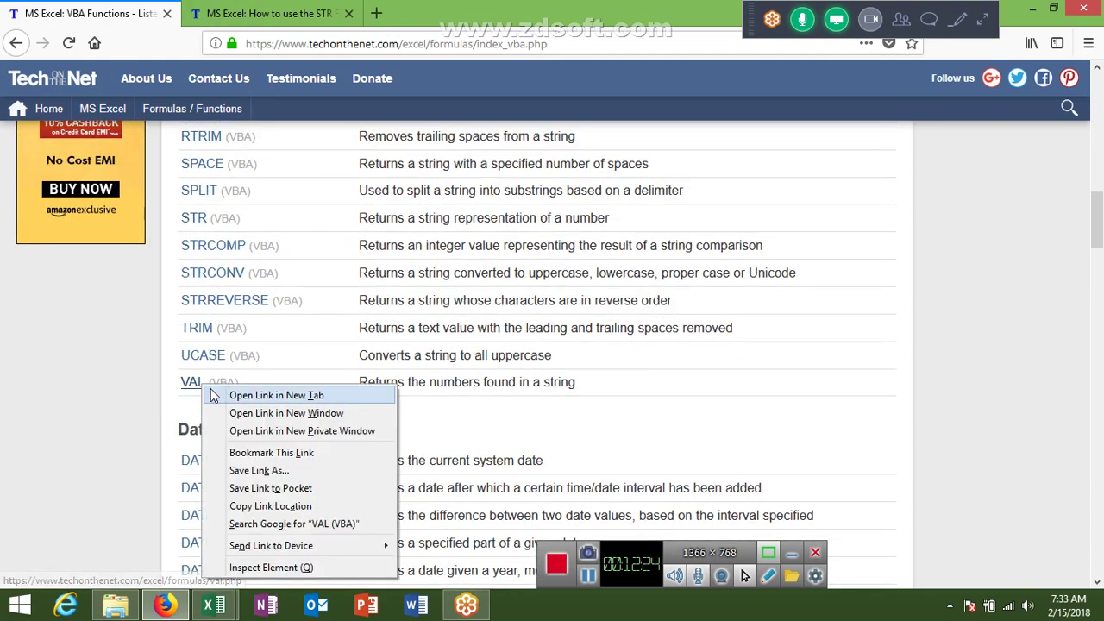
left_click(214, 390)
scroll(217, 418, "down", 2)
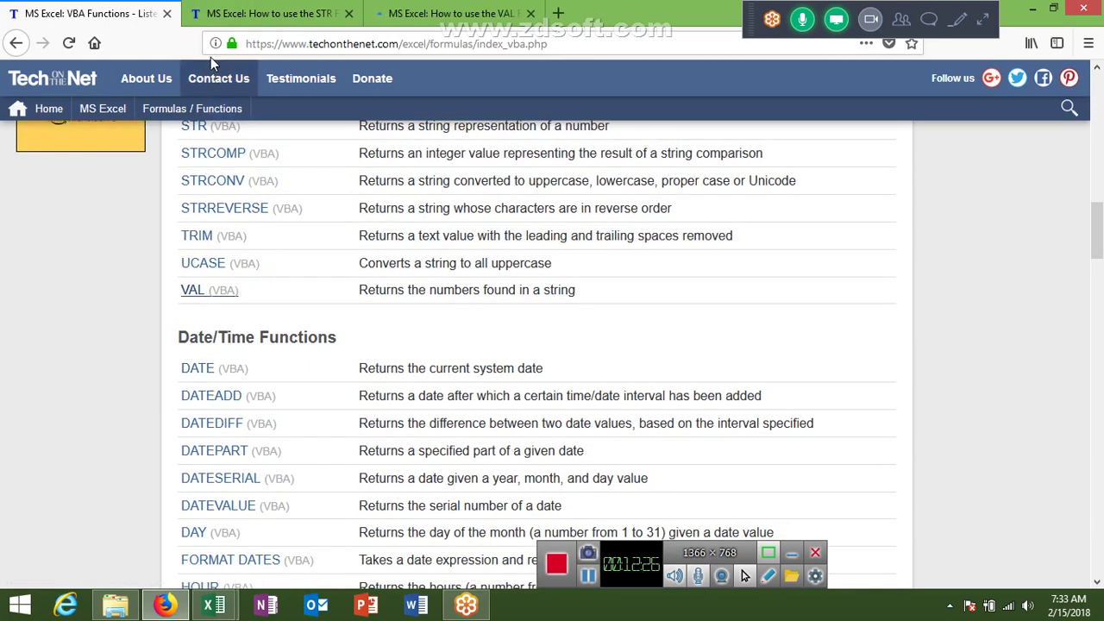
- Review the VBA examples on the STR function page
left_click(217, 12)
scroll(458, 288, "down", 3)
scroll(458, 288, "down", 2)
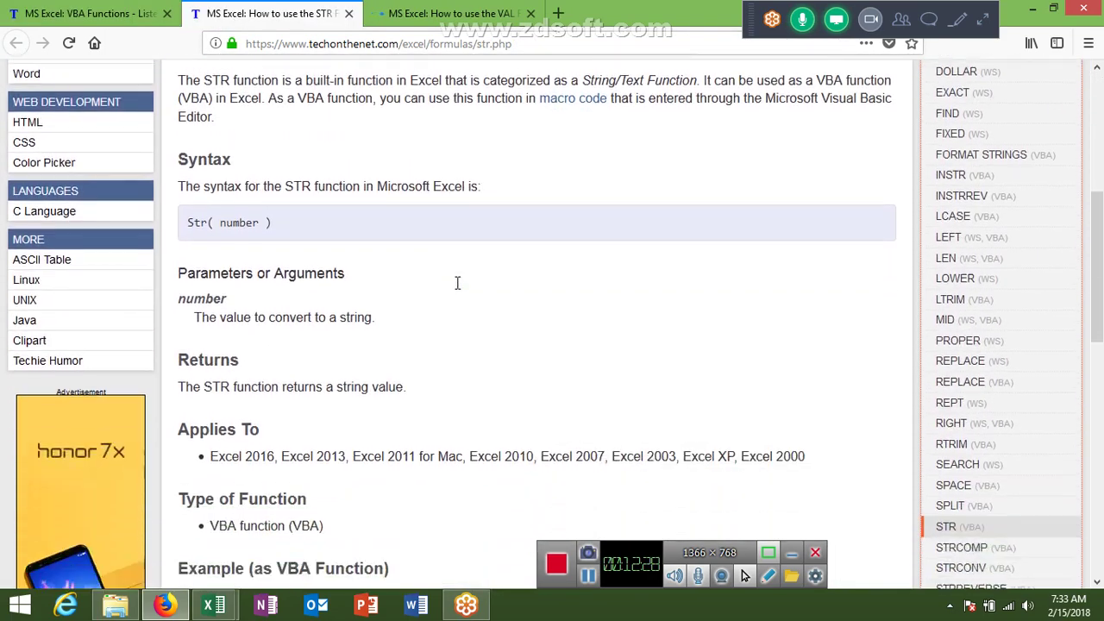
scroll(458, 288, "down", 2)
scroll(458, 288, "down", 3)
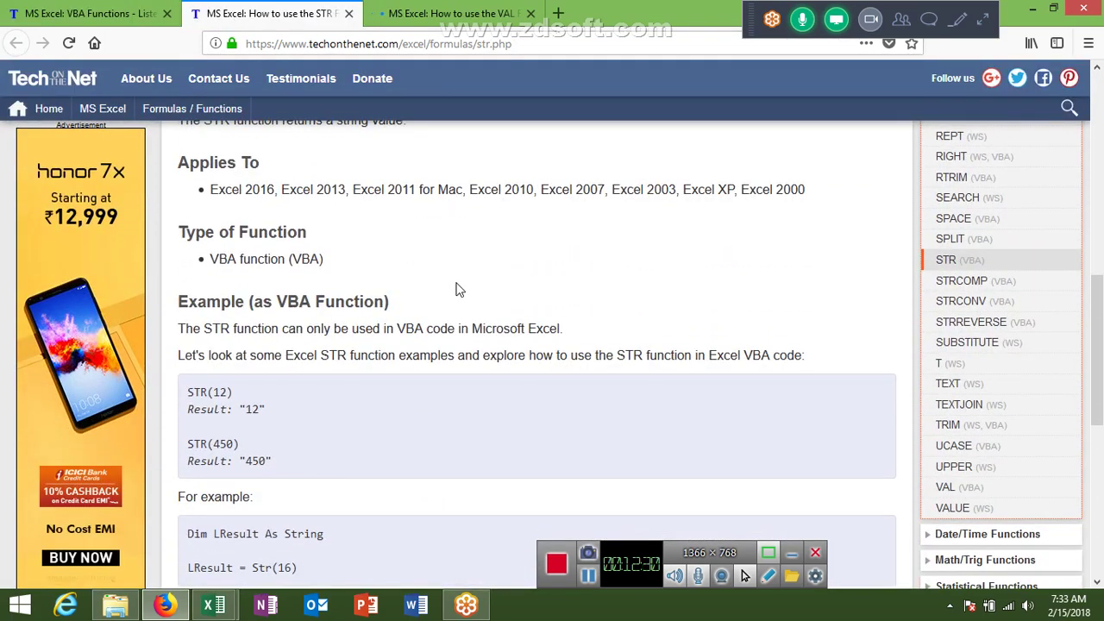
scroll(458, 289, "down", 2)
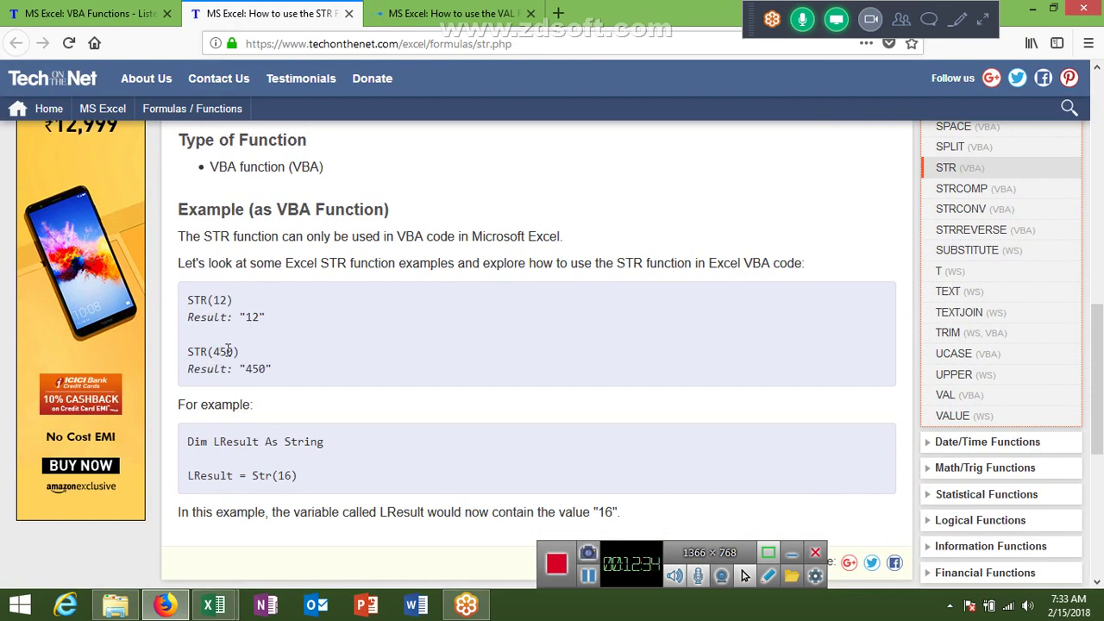
scroll(226, 349, "up", 2)
scroll(227, 349, "down", 2)
- Try typing 'str' into Sub rr in the VBA editor, then remove it
key("alt+Tab")
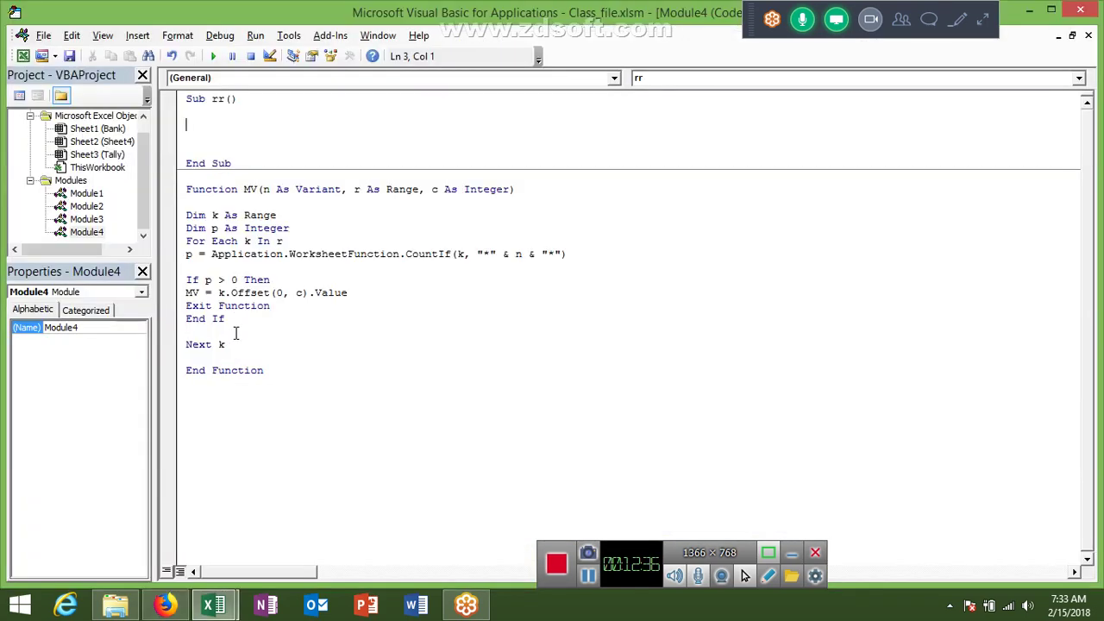
type("str")
key("alt+Tab")
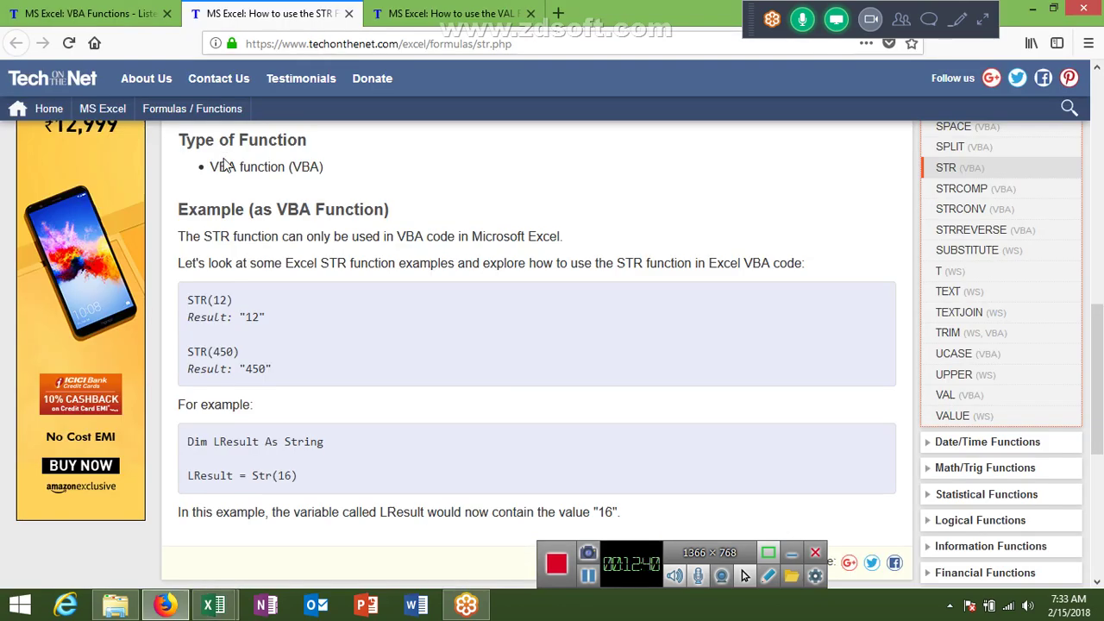
key("alt+Tab")
key("BackSpace")
key("BackSpace")
key("BackSpace")
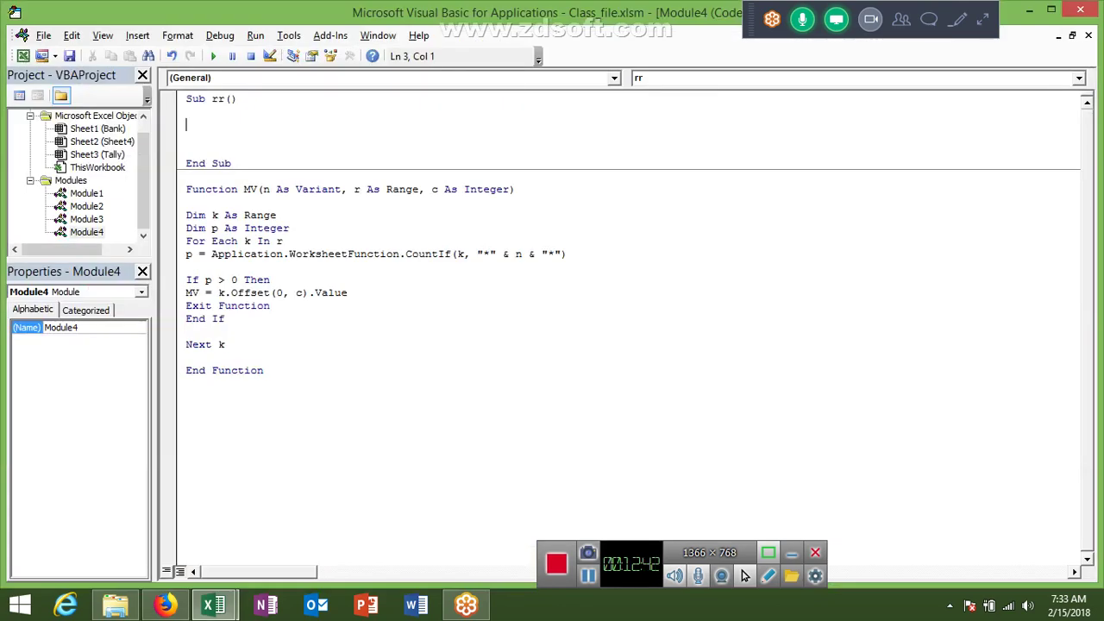
key("alt+Tab")
- Scroll the VAL function page down to its VBA examples
left_click(461, 13)
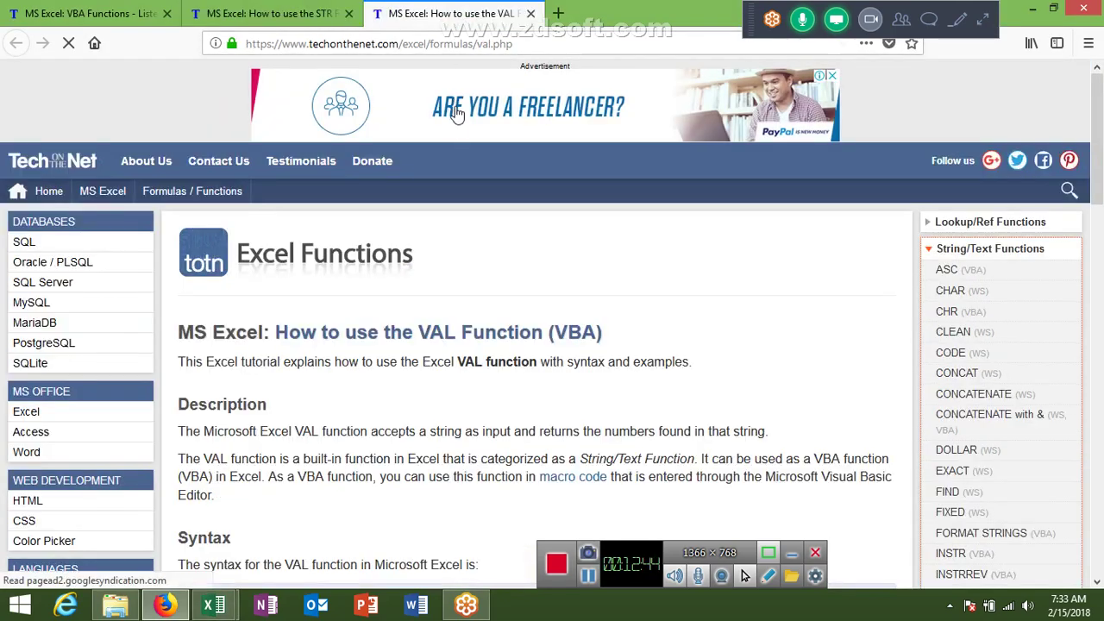
scroll(464, 157, "down", 5)
scroll(471, 175, "down", 2)
scroll(471, 176, "down", 4)
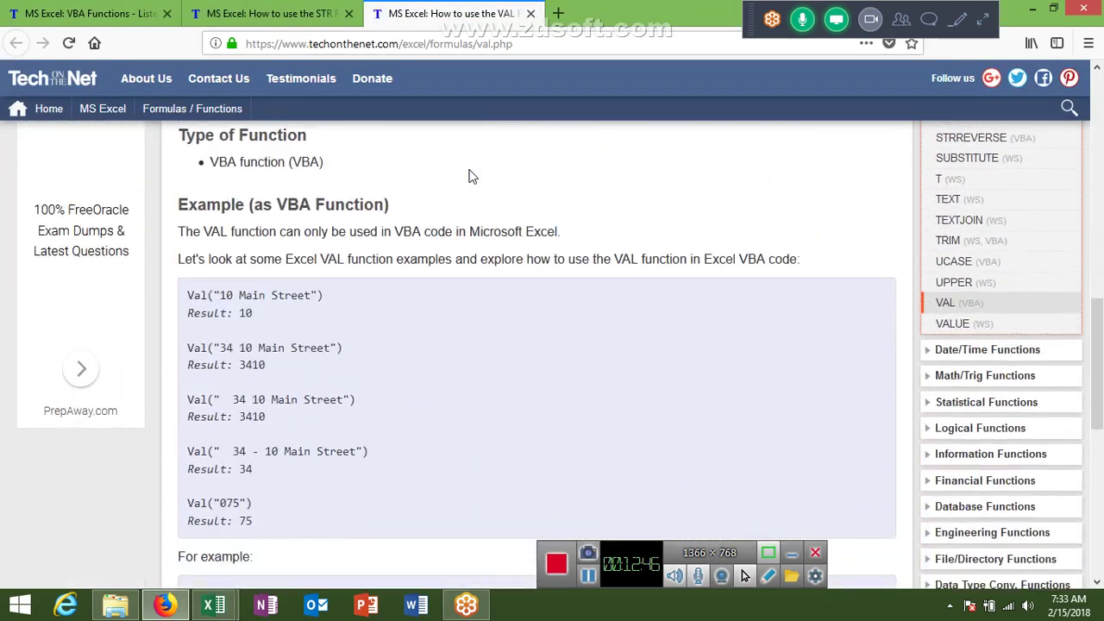
scroll(469, 198, "down", 2)
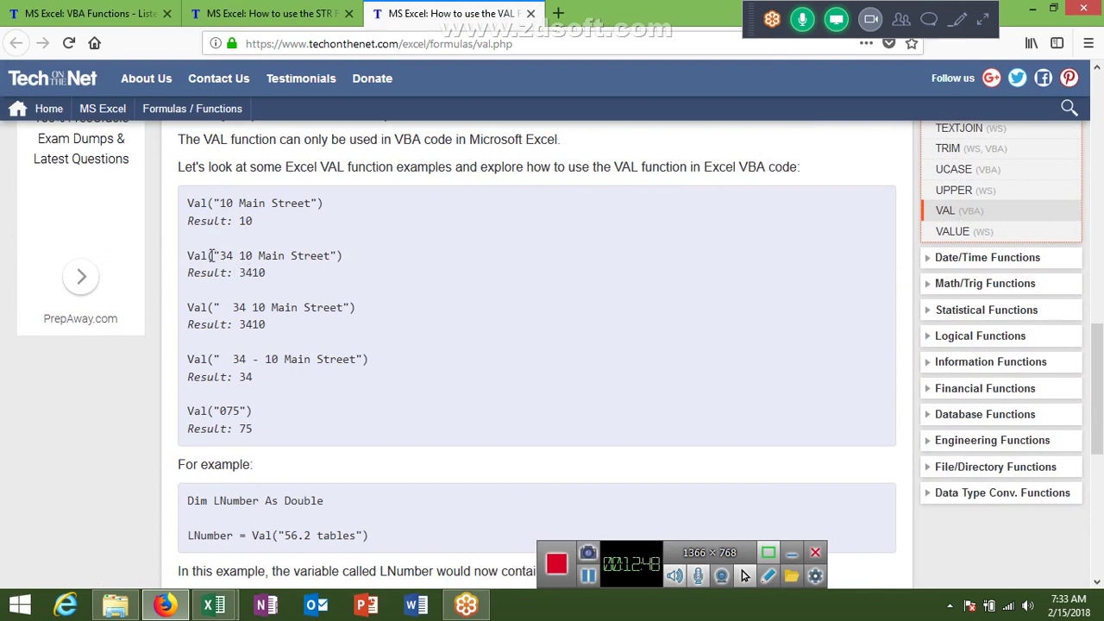
- In Sub rr, type MsgBox Val("sb 123"), fixing typos along the way
double_click(196, 254)
key("alt+Tab")
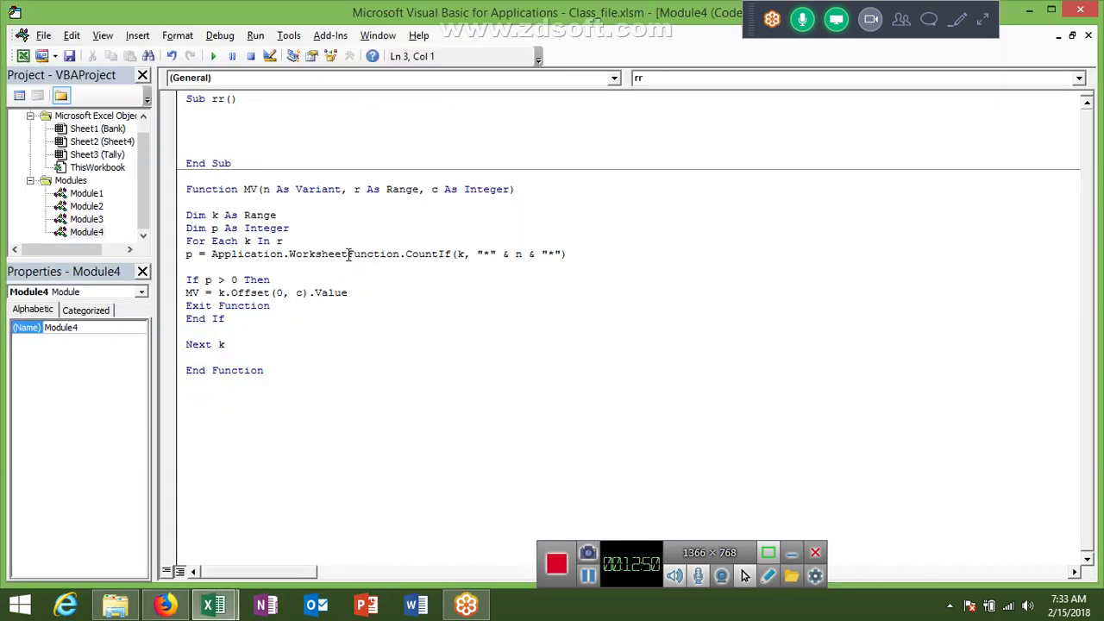
type("msgv")
type("msg")
type("val")
type("sb")
type("2")
type("3")
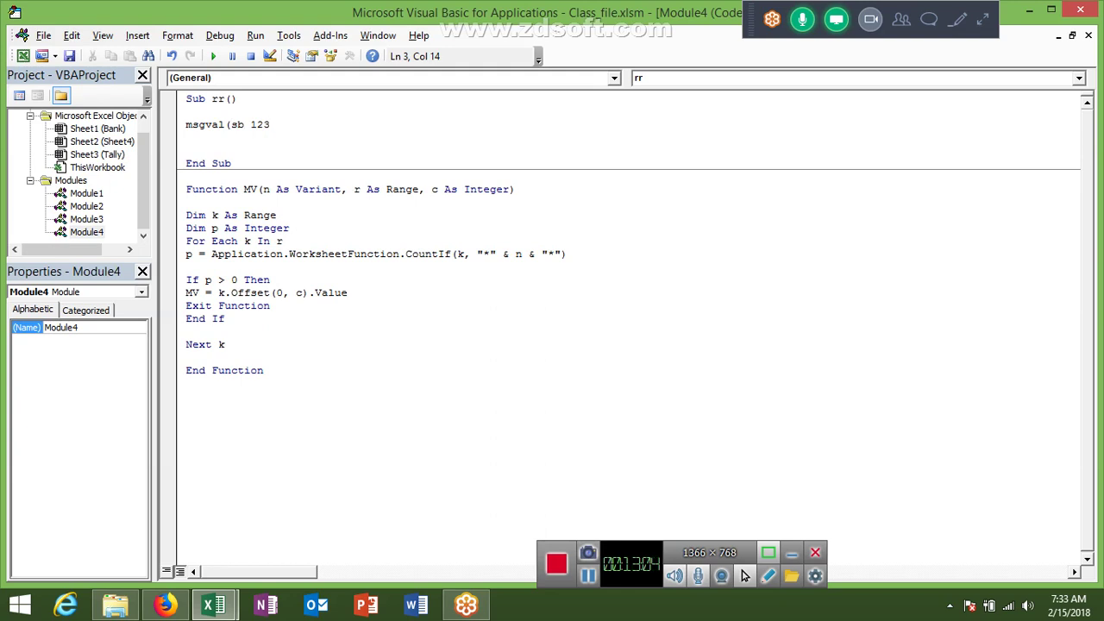
key("Left")
type("\"")
key("Right")
key("Right")
key("Left")
key("Left")
key("Left")
key("Left")
key("Left")
key("Left")
type("boi")
key("BackSpace")
type("ox")
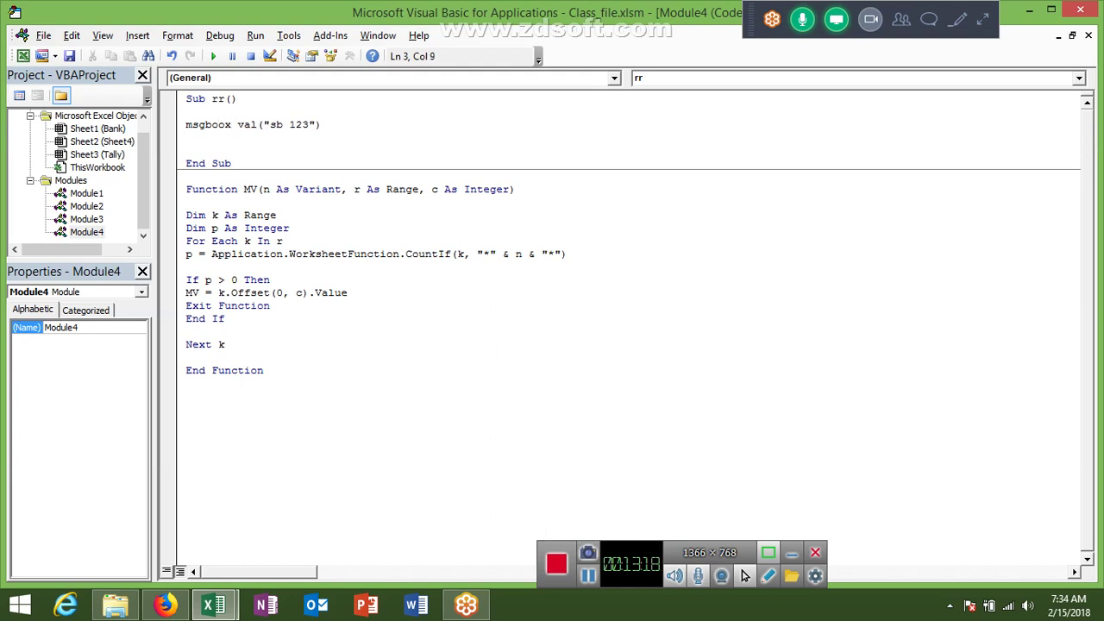
- Correct the MsgBox spelling, run Sub rr, and dismiss the result showing 0
key("Down")
key("BackSpace")
key("Down")
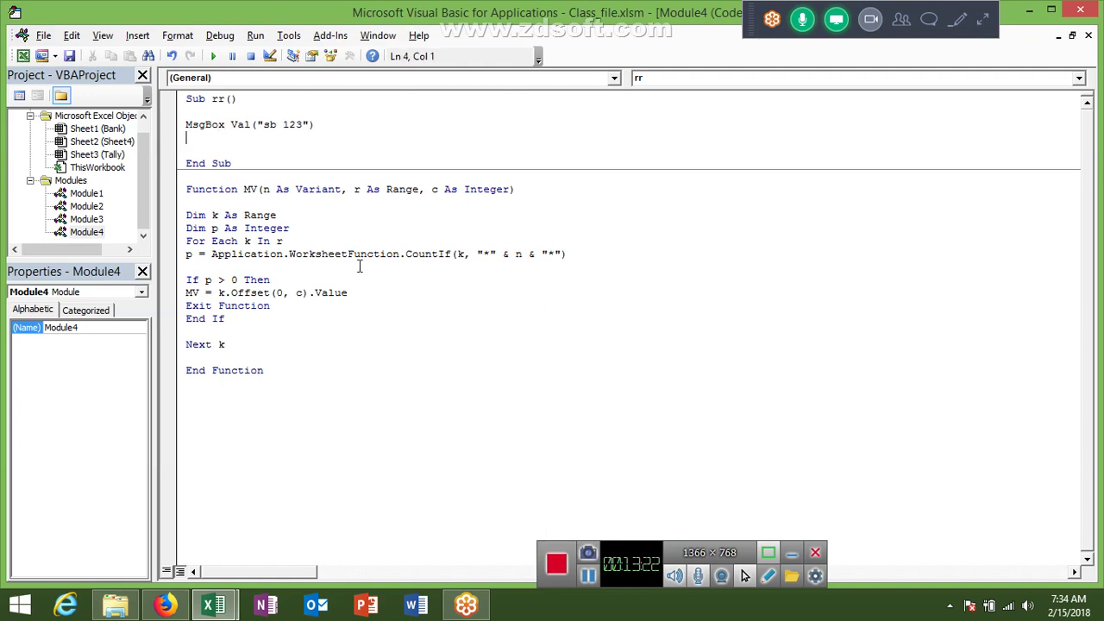
left_click(213, 55)
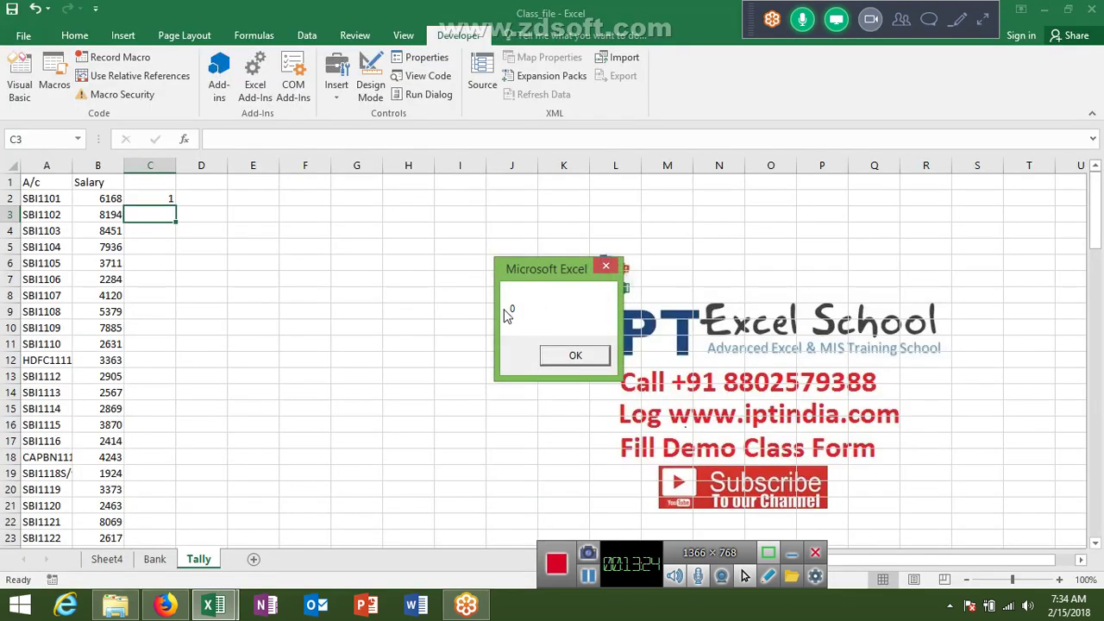
left_click(574, 356)
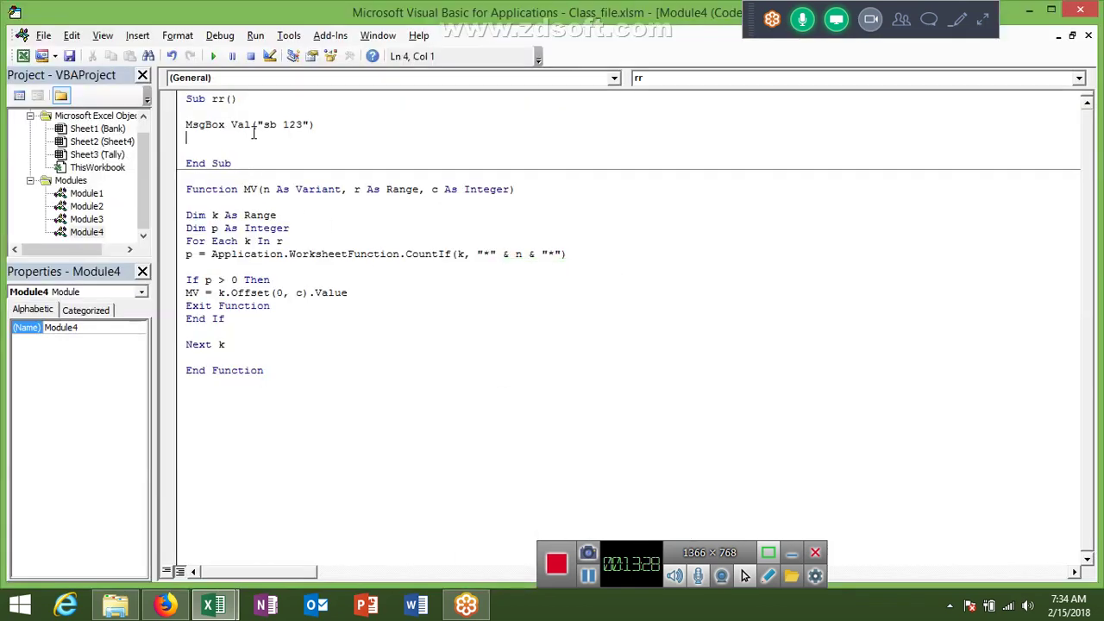
- Change the Val argument to "sb123" and run Sub rr, which shows 0
key("BackSpace")
left_click(292, 150)
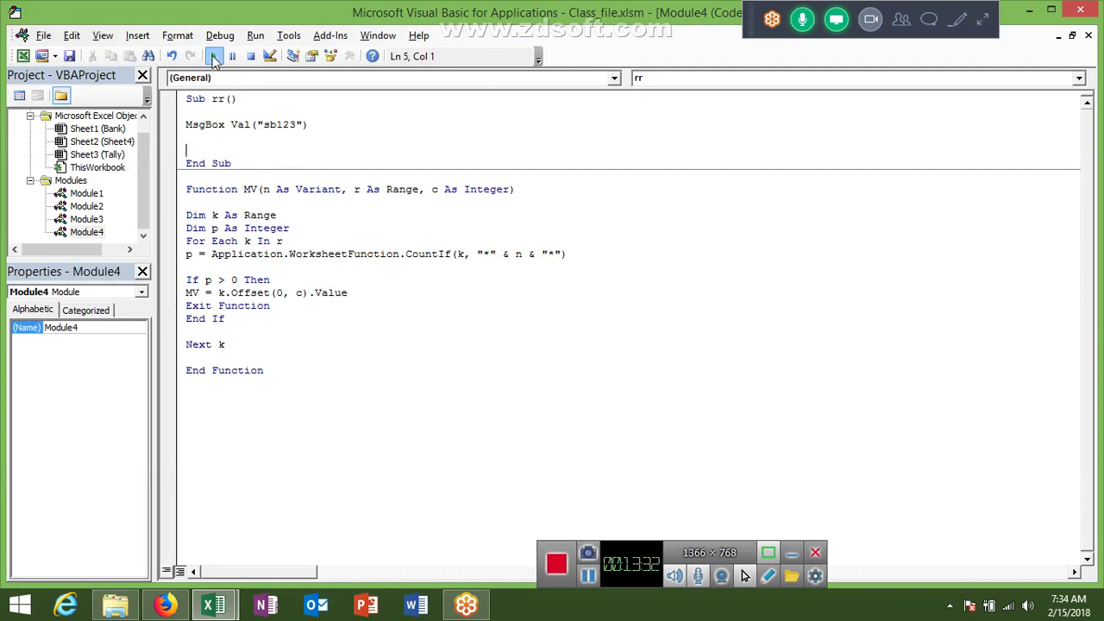
left_click(213, 55)
left_click(576, 356)
- Change the argument to "123sb" and run Sub rr again, which shows 123
left_click(278, 124)
key("BackSpace")
key("BackSpace")
key("Right")
type("sb")
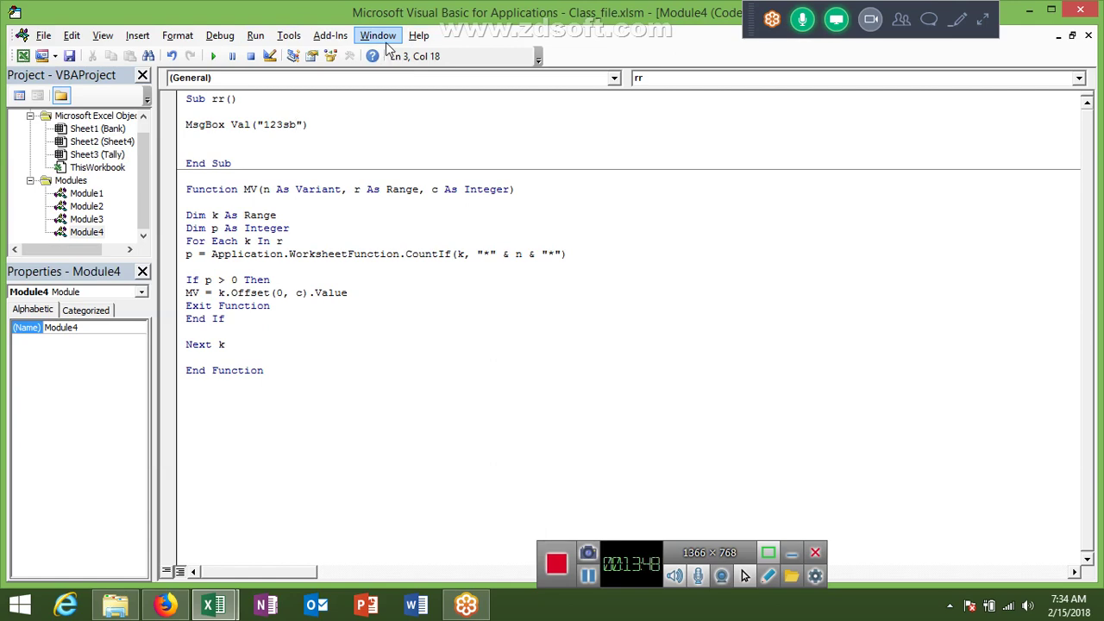
left_click(324, 140)
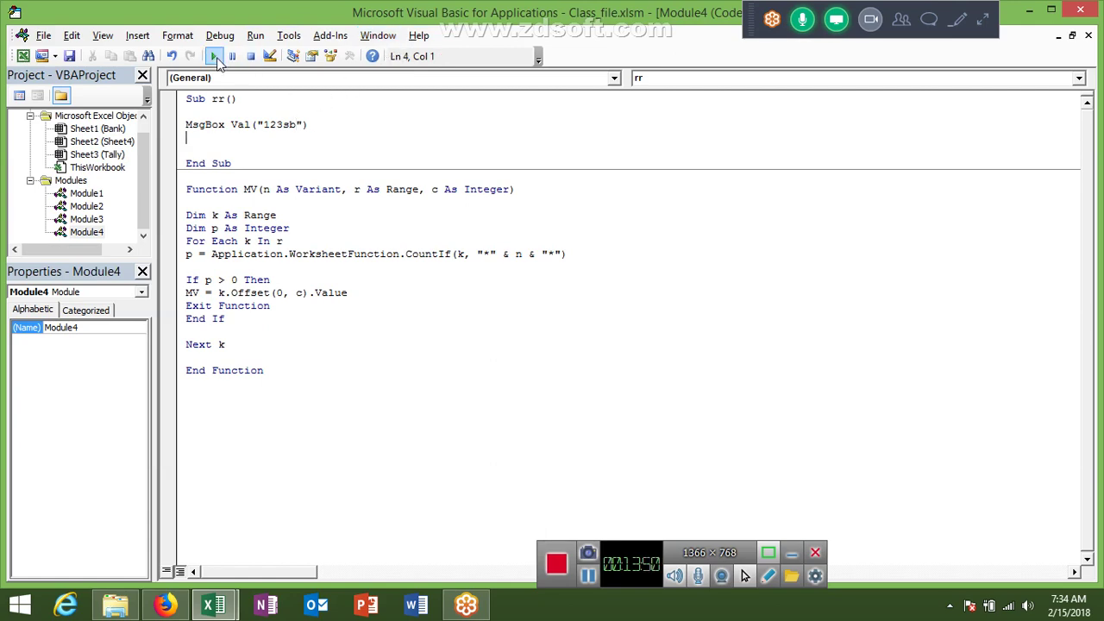
left_click(210, 56)
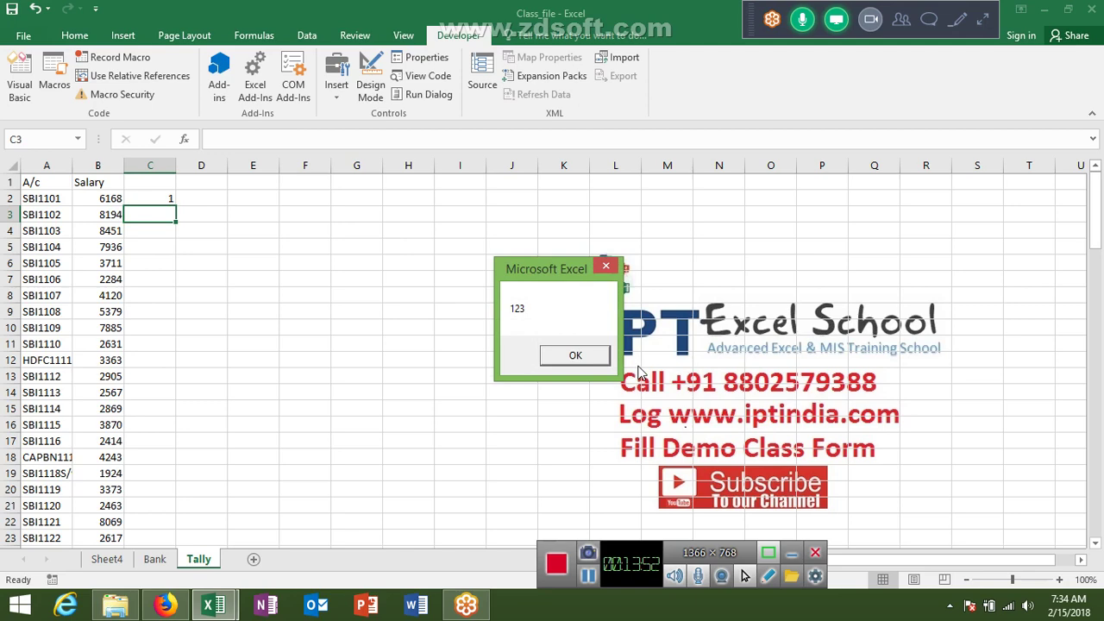
left_click(575, 356)
- Remove the accidental breakpoint and select the whole Sub rr procedure
left_click_drag(231, 163, 164, 127)
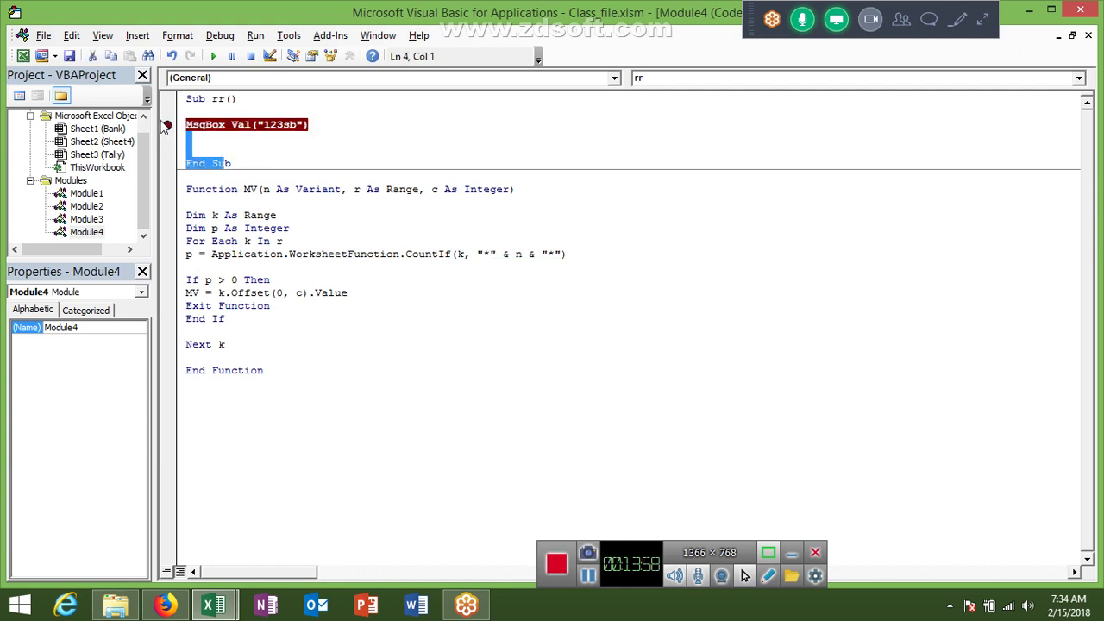
left_click(172, 130)
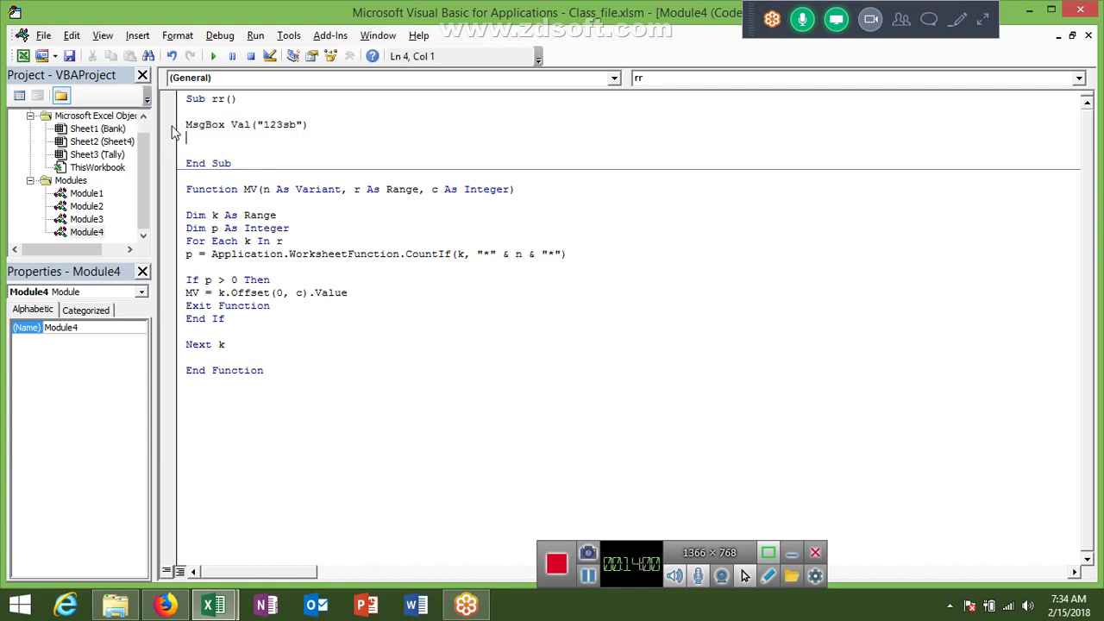
left_click_drag(231, 163, 189, 78)
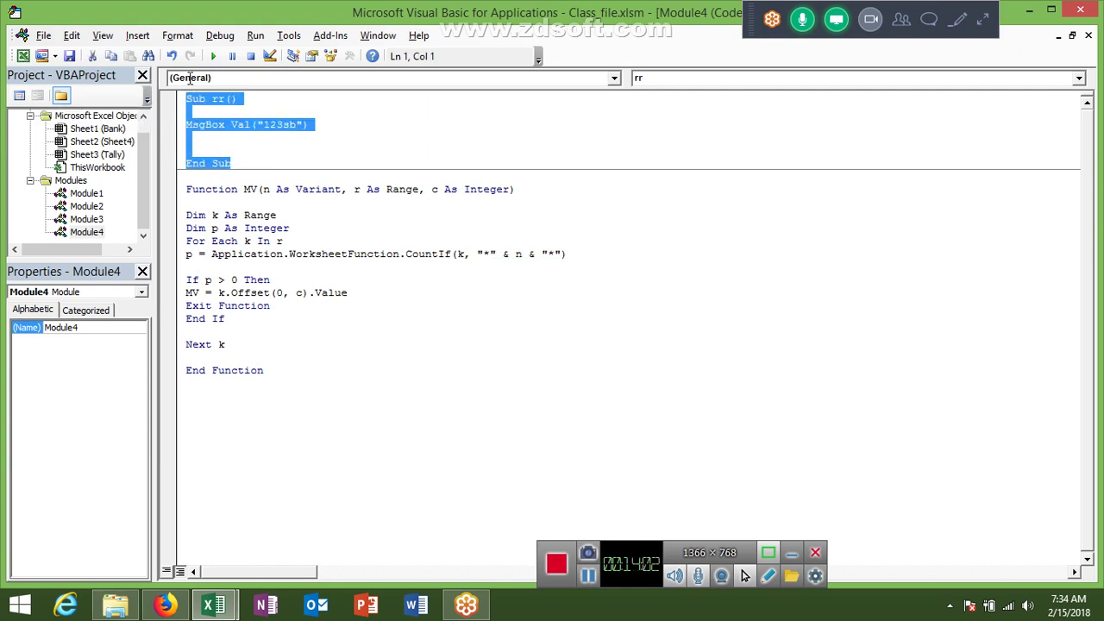
- Delete Sub rr, clear cell C2 in Excel, and return to the VBA editor
key("Delete")
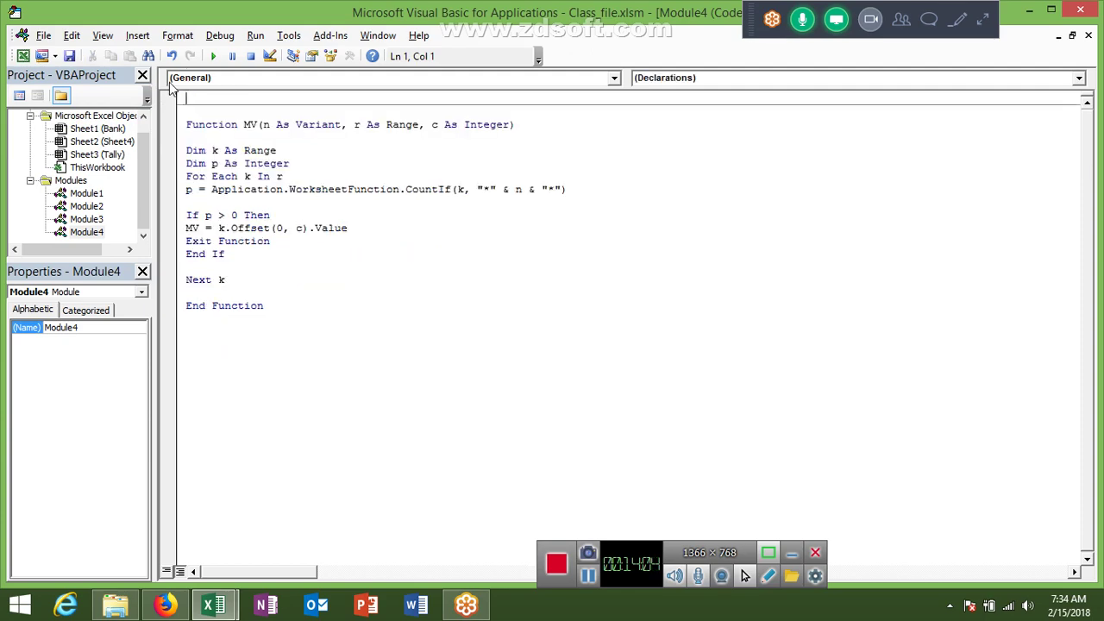
key("alt+F11")
key("Left")
key("Up")
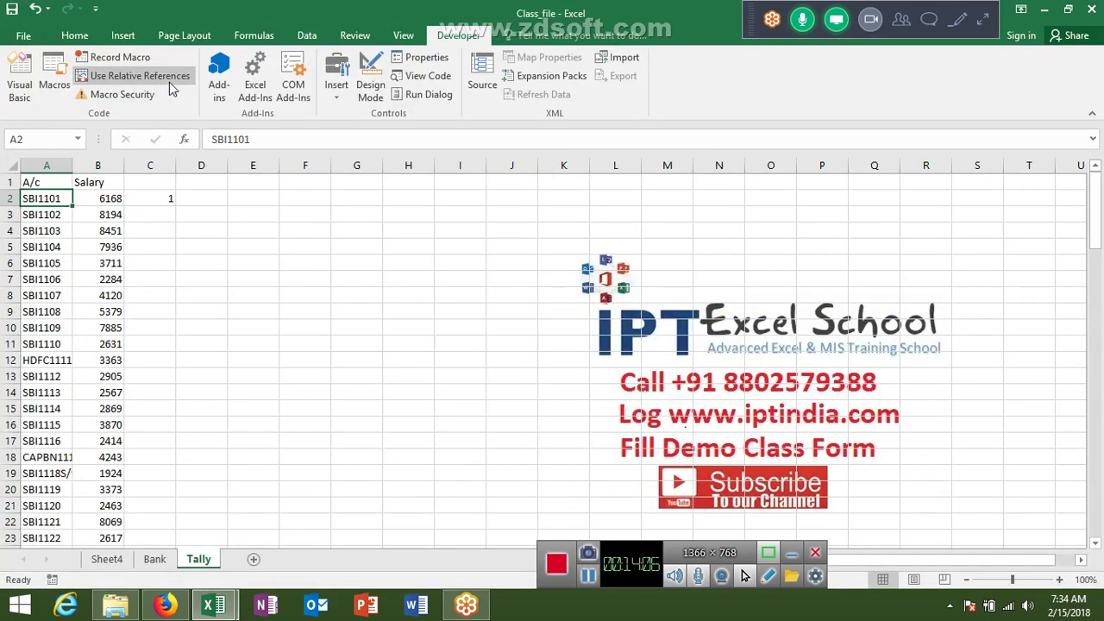
key("Right")
key("Right")
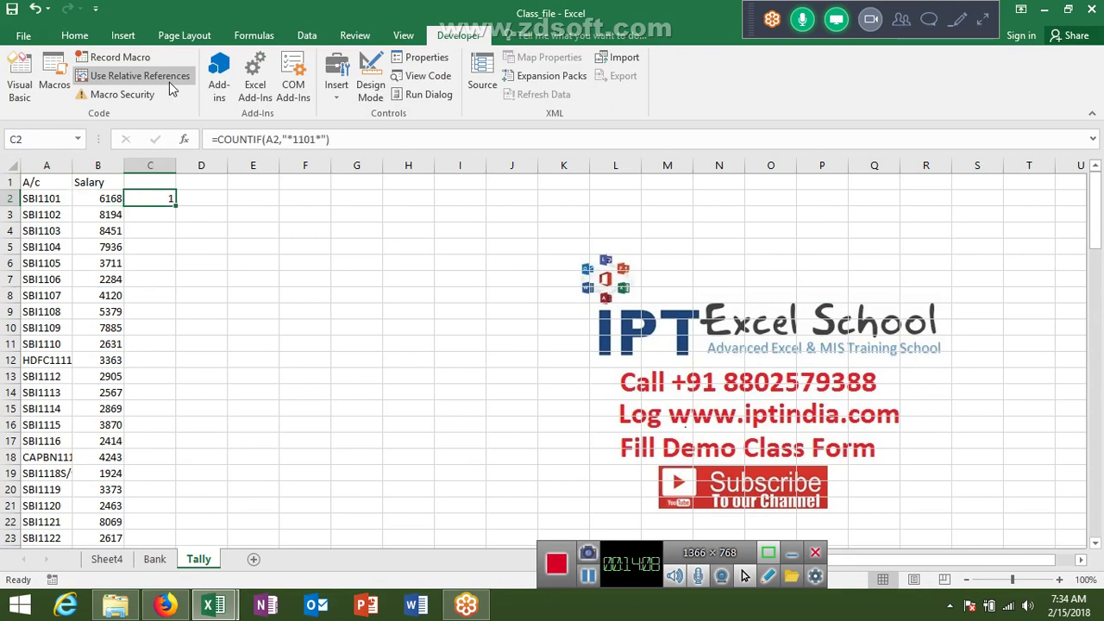
key("Delete")
key("Left")
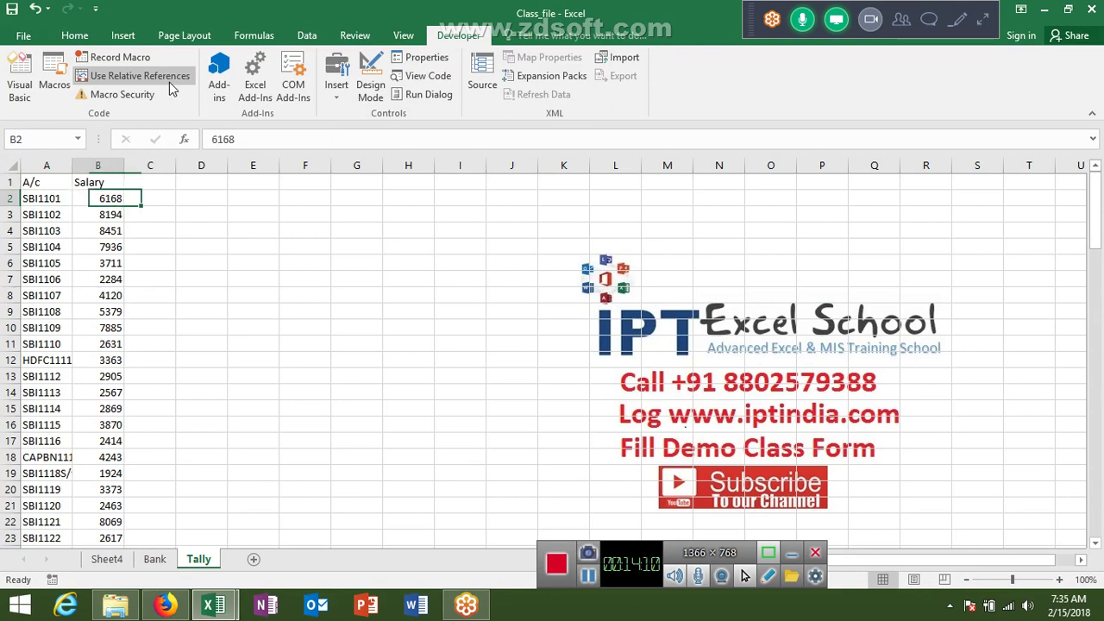
key("Left")
key("alt+F11")
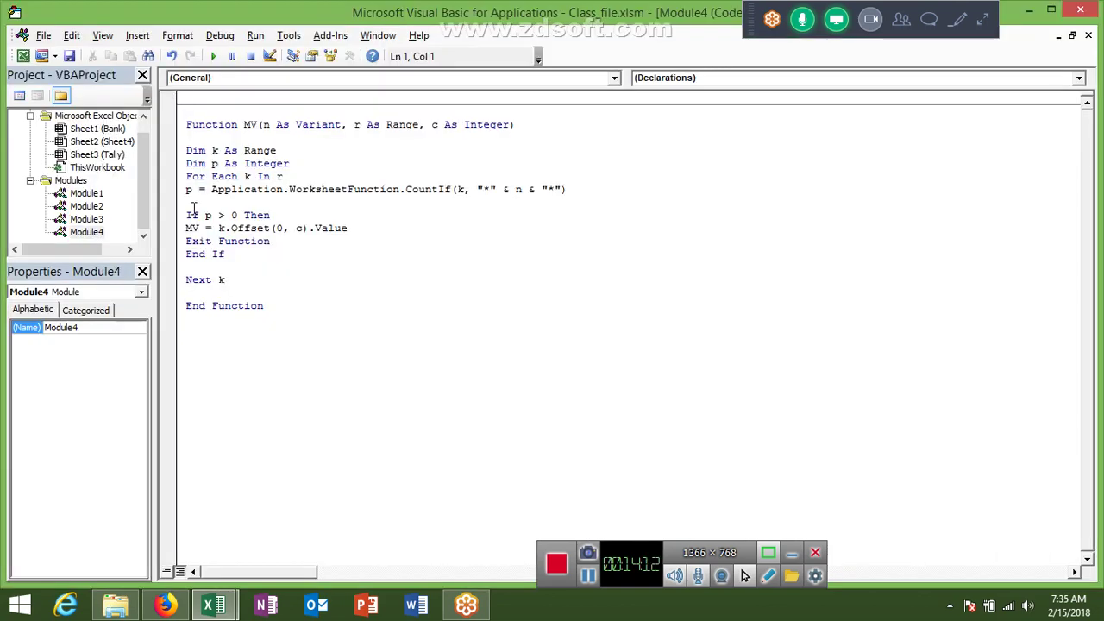
- Below MV, add Function rn(n As String) starting with For i = 58 To 127
left_click(214, 323)
type("f")
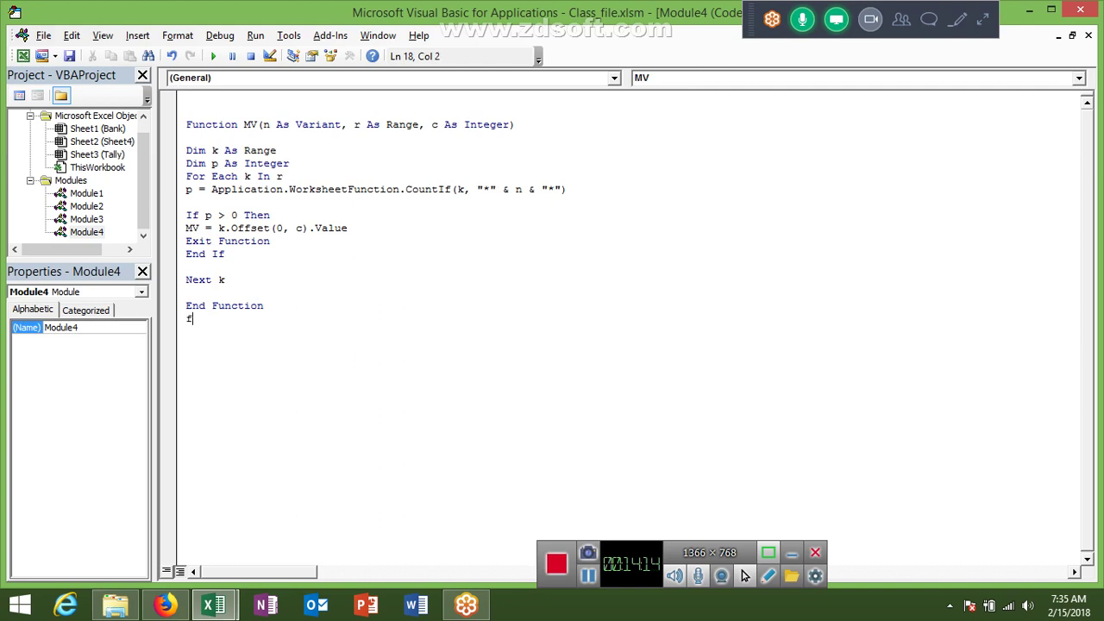
type("unct")
type("ion ")
type("rn")
type("(n as")
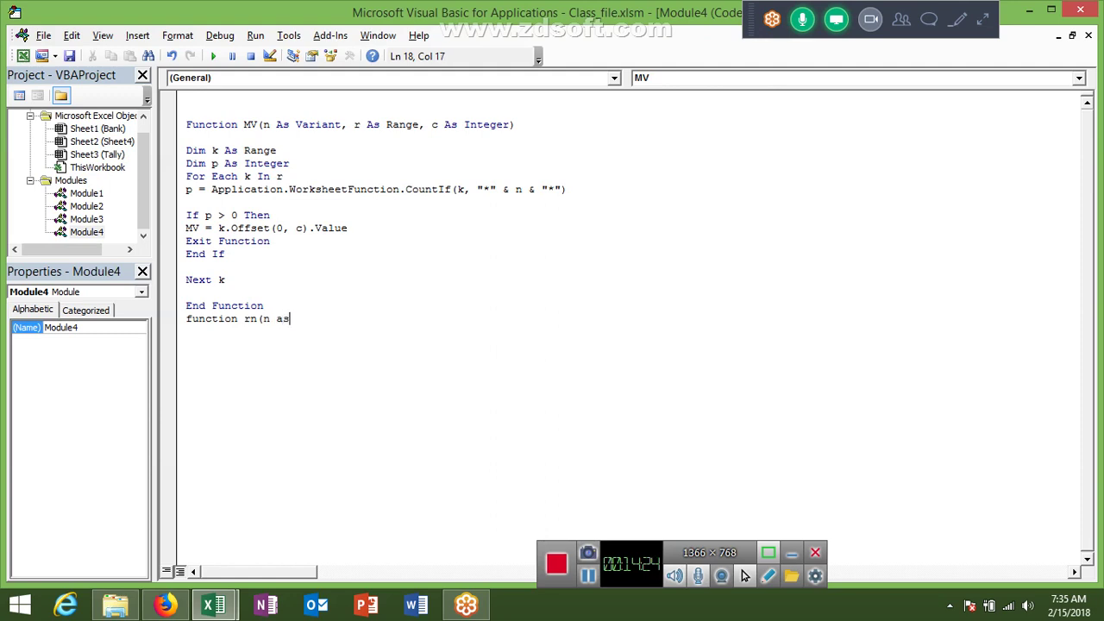
type(" str")
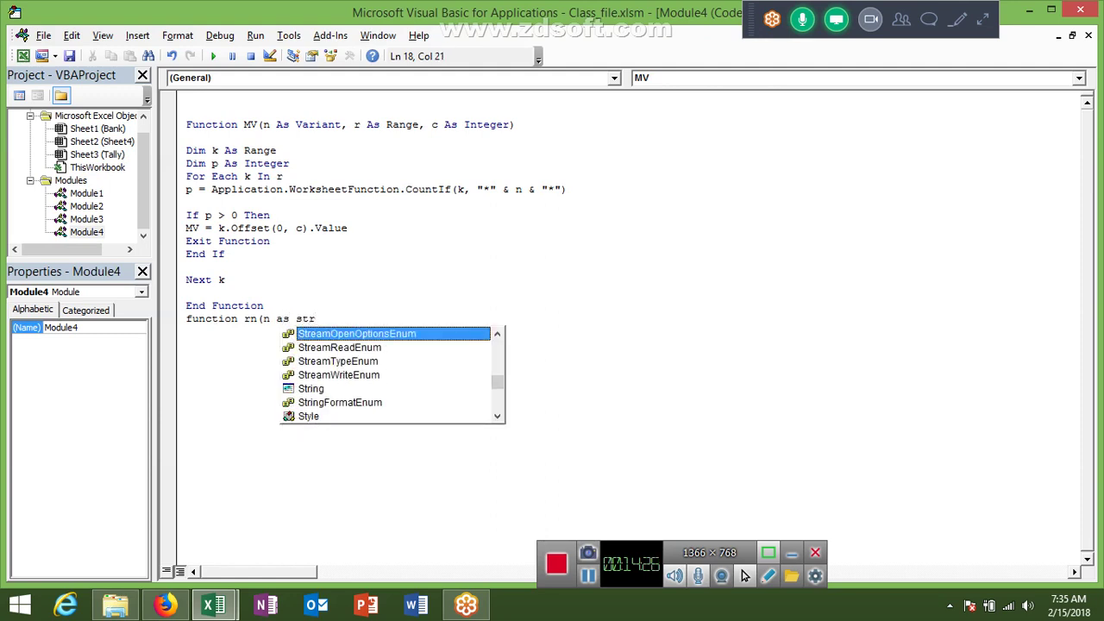
key("Down")
key("Down")
key("Down")
key("Down")
key("Tab")
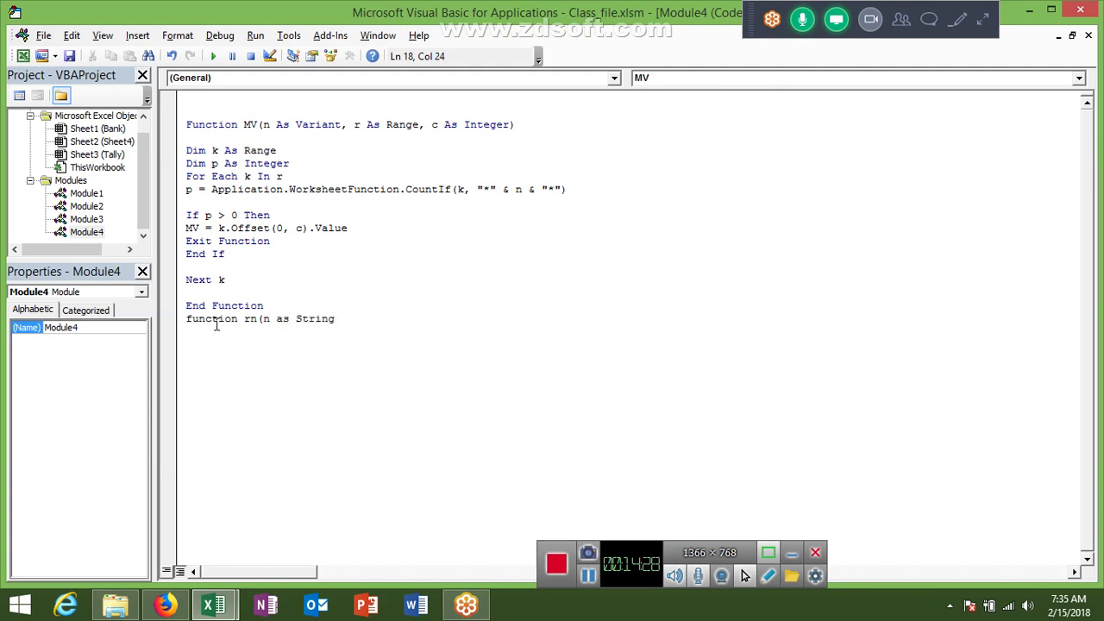
type(")")
key("Return")
key("Return")
key("Return")
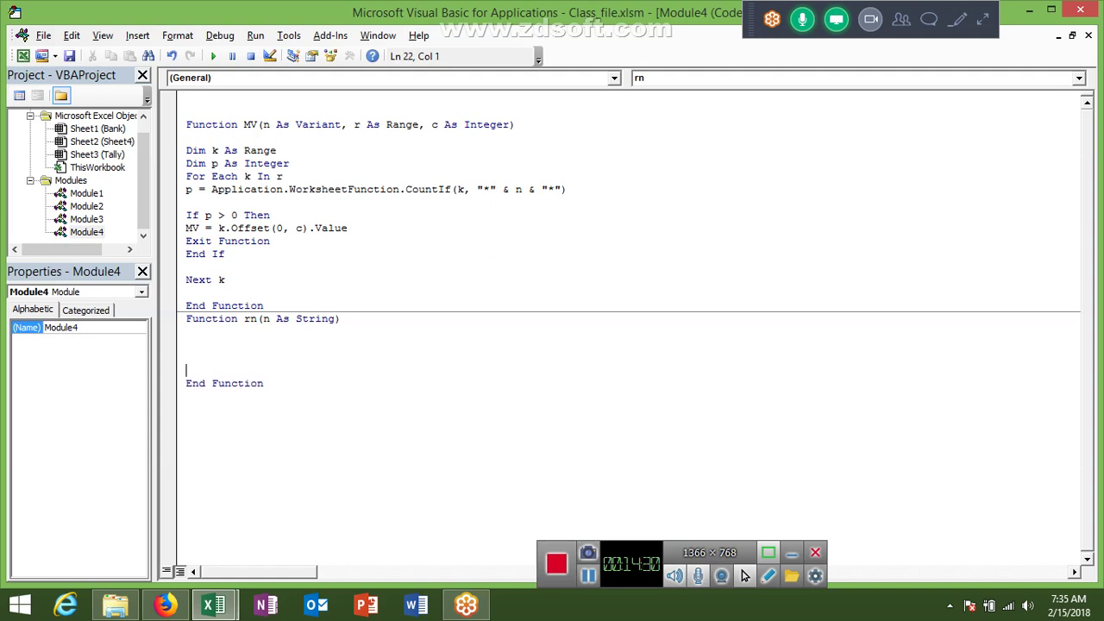
key("Up")
type("fio")
key("BackSpace")
key("BackSpace")
type("or i = ")
type("58 to ")
type("12")
- Close the loop with Next i and add the line u = n in rn's body
key("Return")
key("Return")
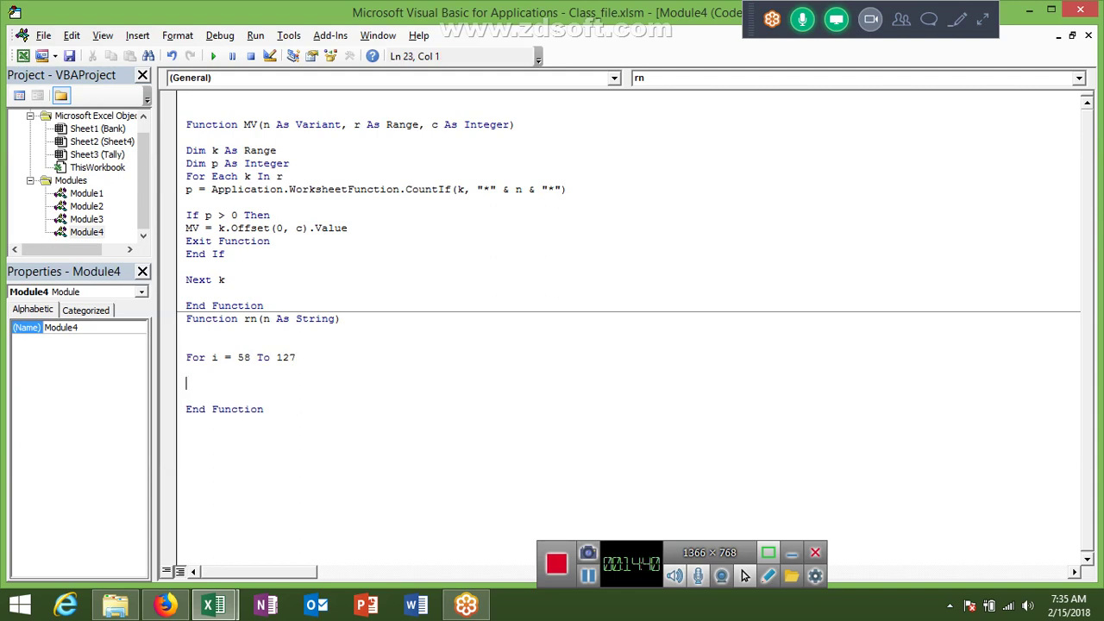
key("Return")
key("Return")
type("next")
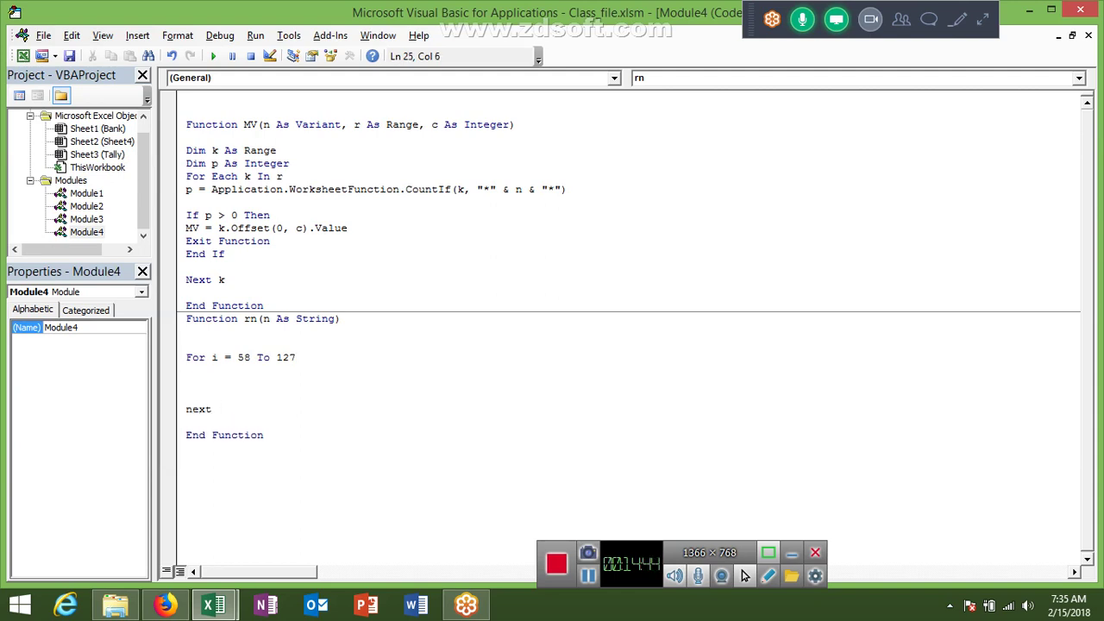
key("Return")
key("Up")
key("Up")
key("Up")
key("Return")
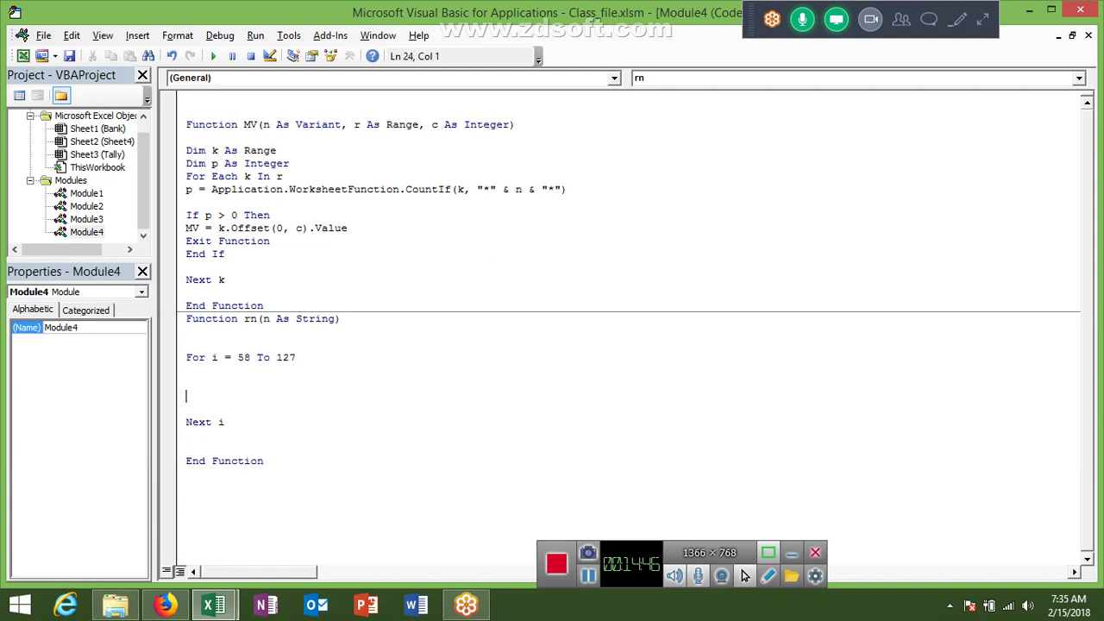
key("Up")
key("Up")
key("Up")
key("Up")
key("Down")
type("u = ")
type("n")
key("Down")
- Inside the loop, add u = Replace(u, Chr(i), "") and tidy the blank lines
type("u=")
type("r")
type("eplace")
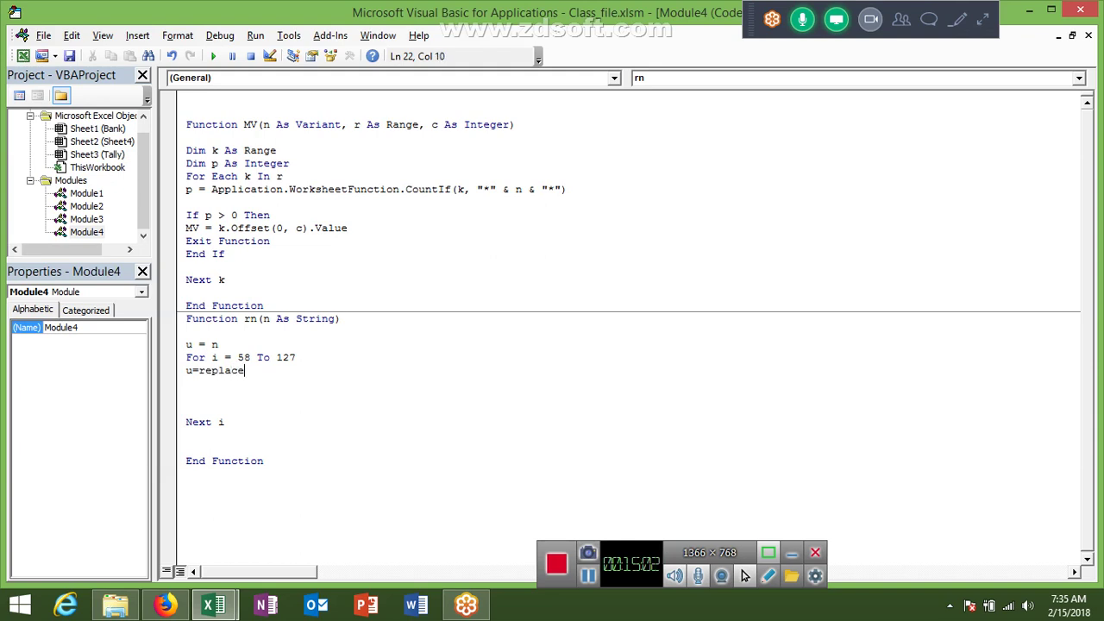
type("(")
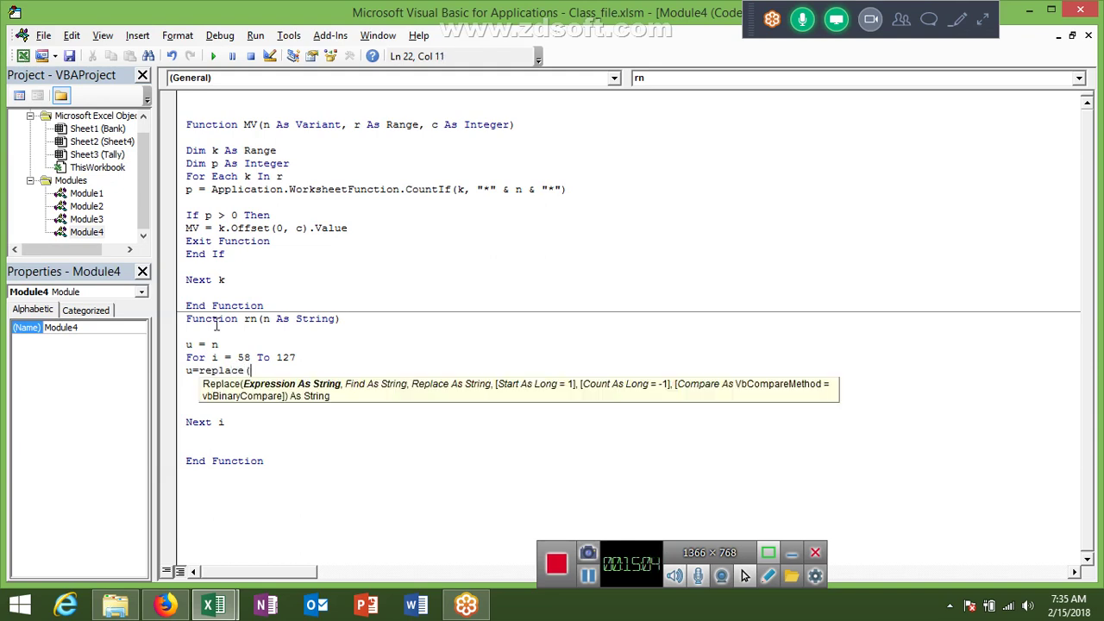
type("u")
key("BackSpace")
type("u,")
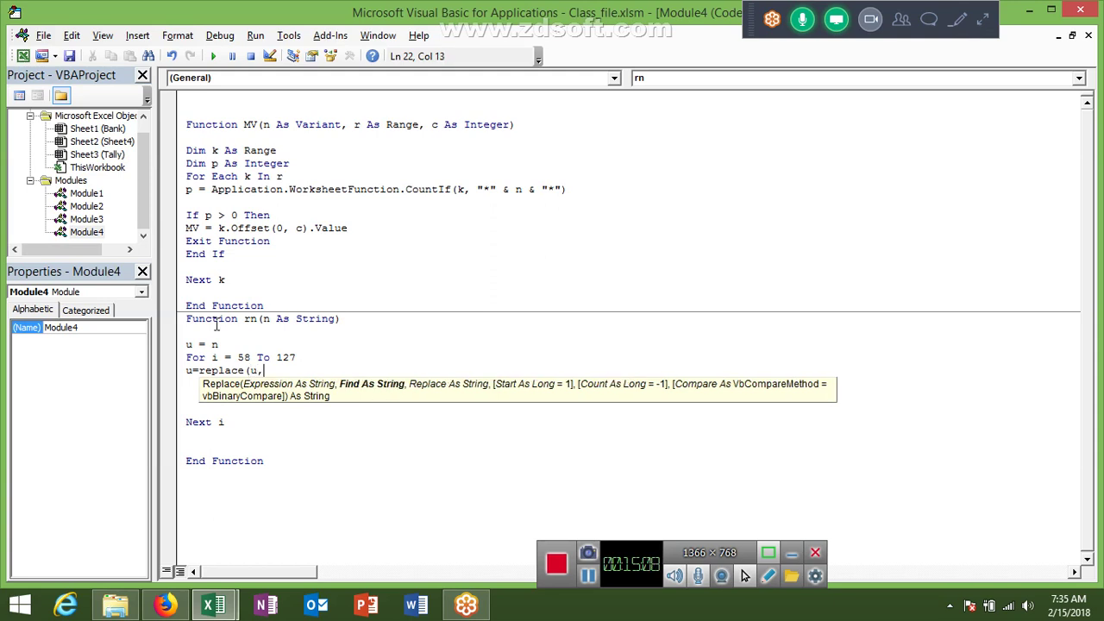
type("c")
type("hr(i")
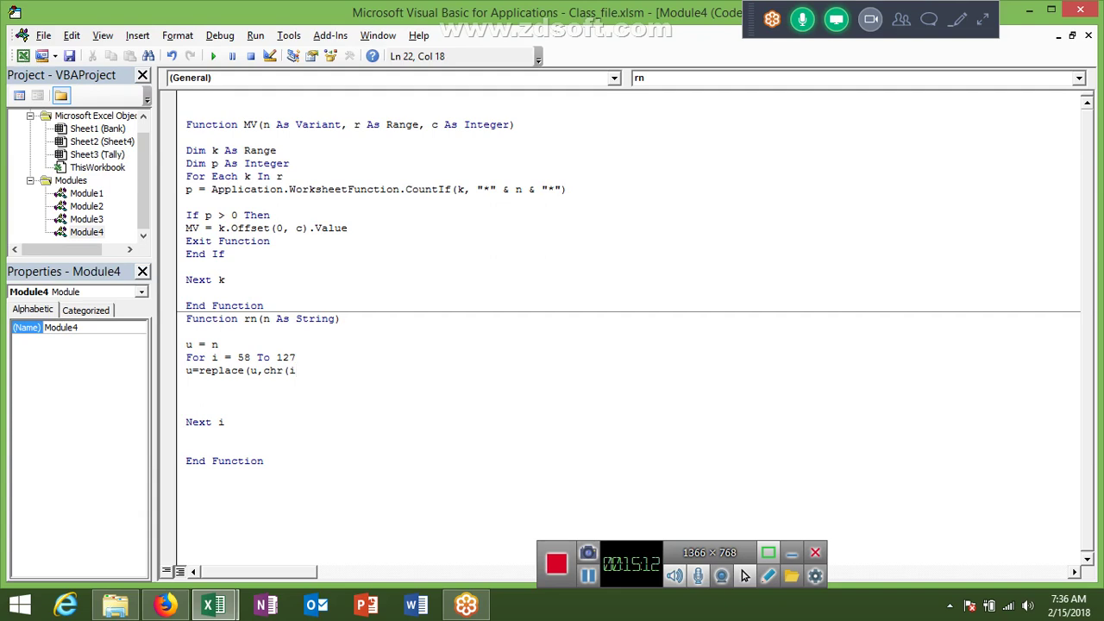
type("),")
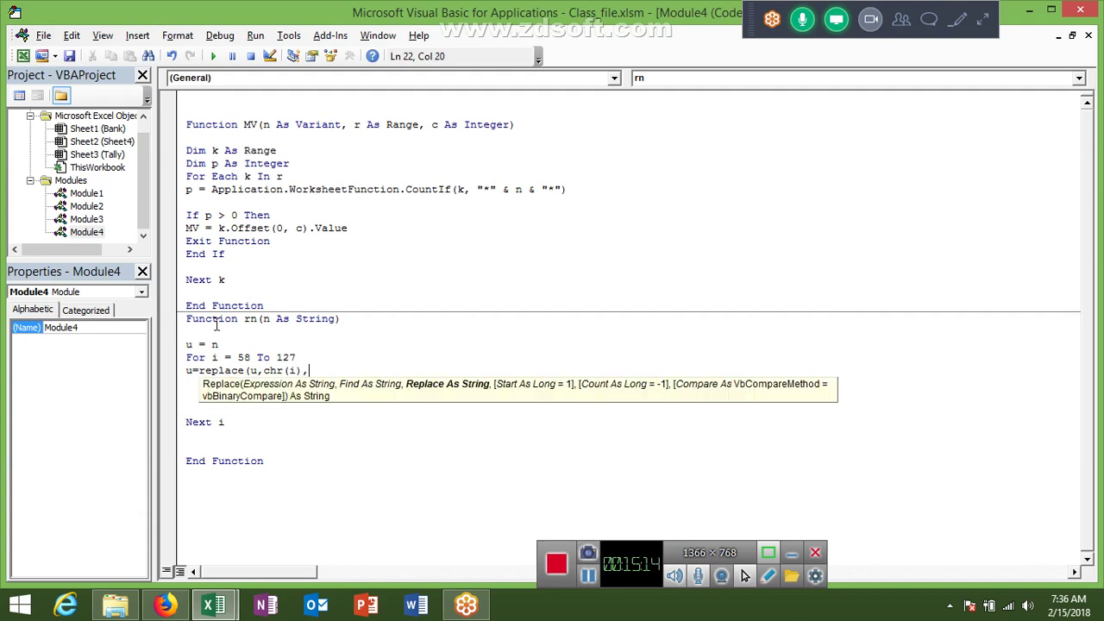
type("\"\")")
key("Return")
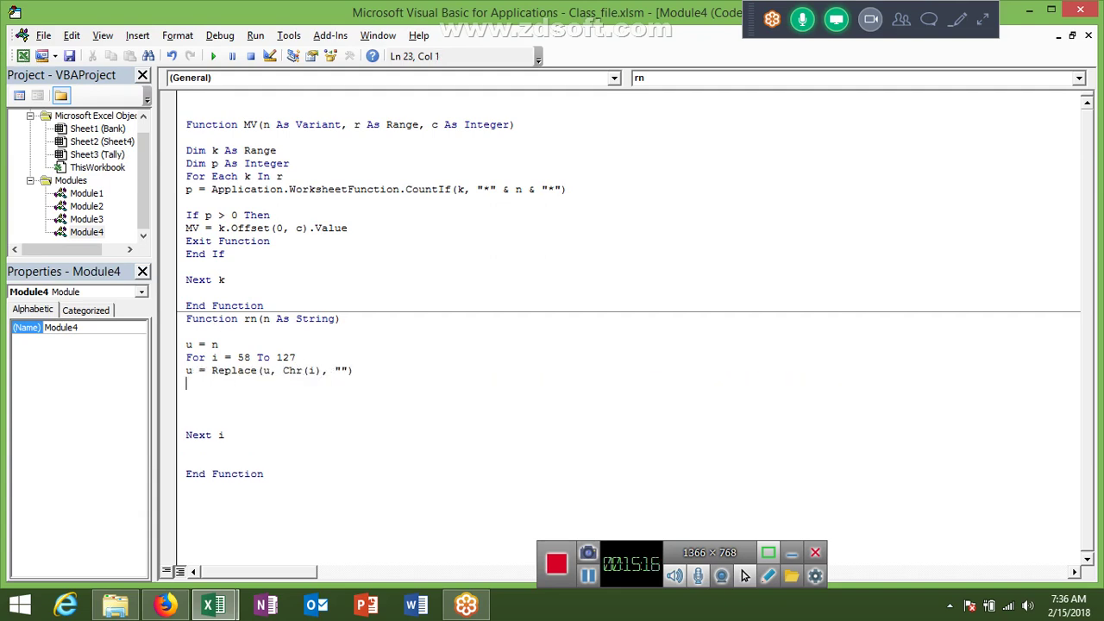
key("Delete")
key("Delete")
key("Delete")
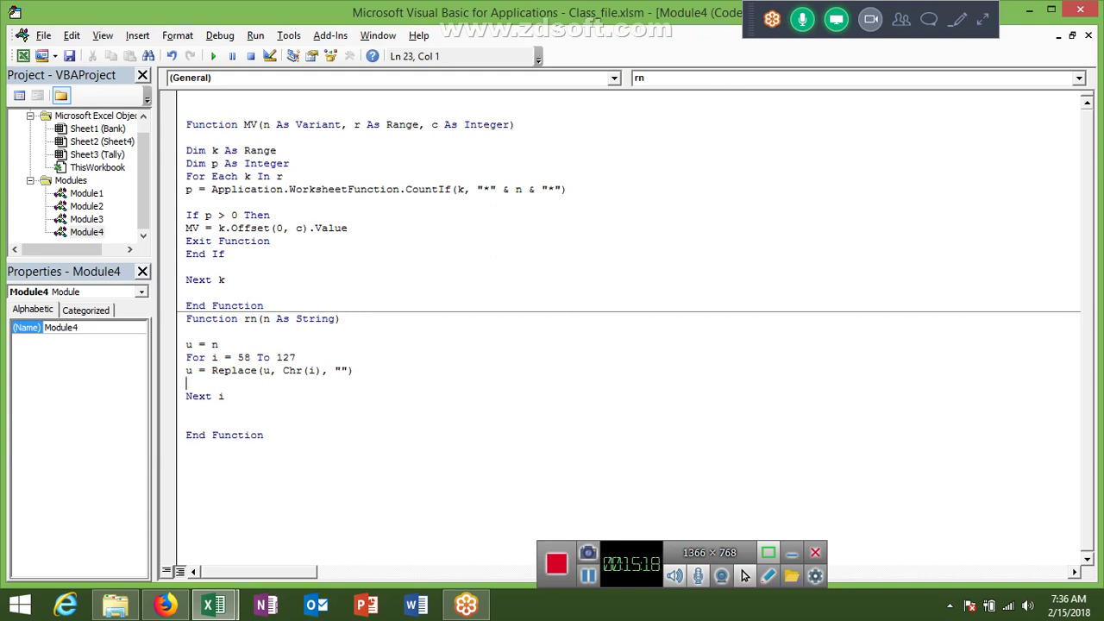
key("Down")
key("Return")
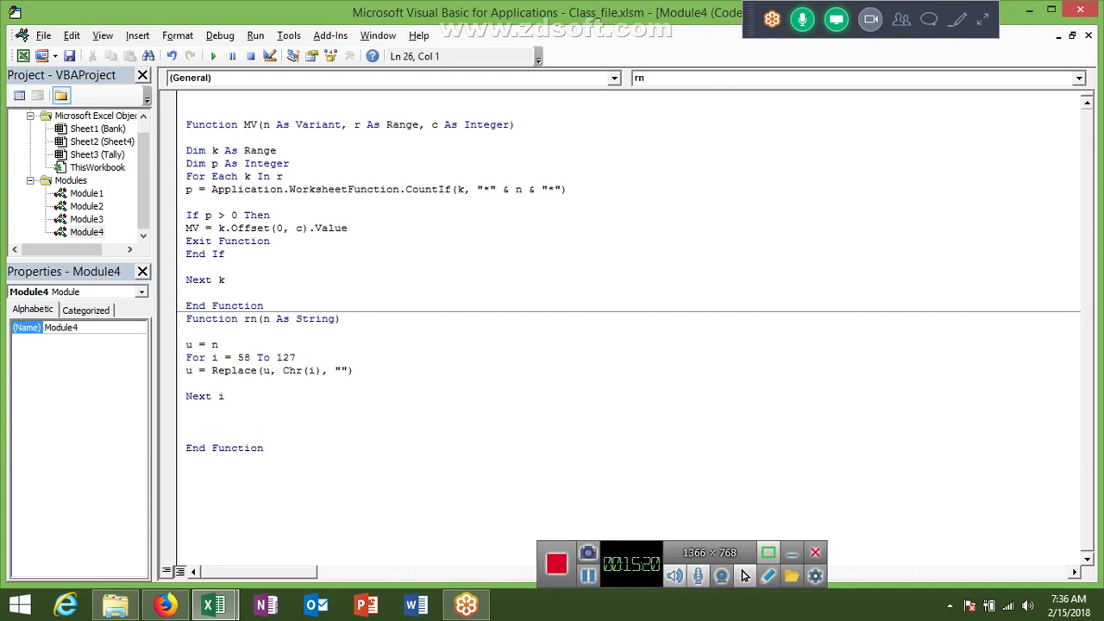
- Add the return line rn = u before End Function
type("rn")
key("BackSpace")
type("=")
type("n")
type("u")
key("BackSpace")
type("val(")
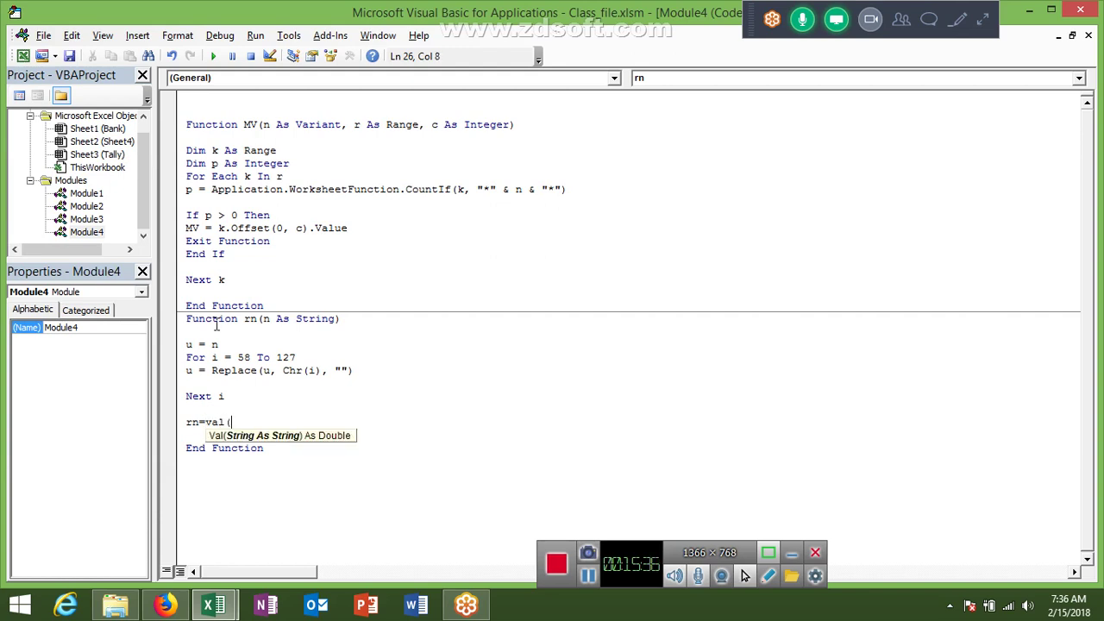
type("u)")
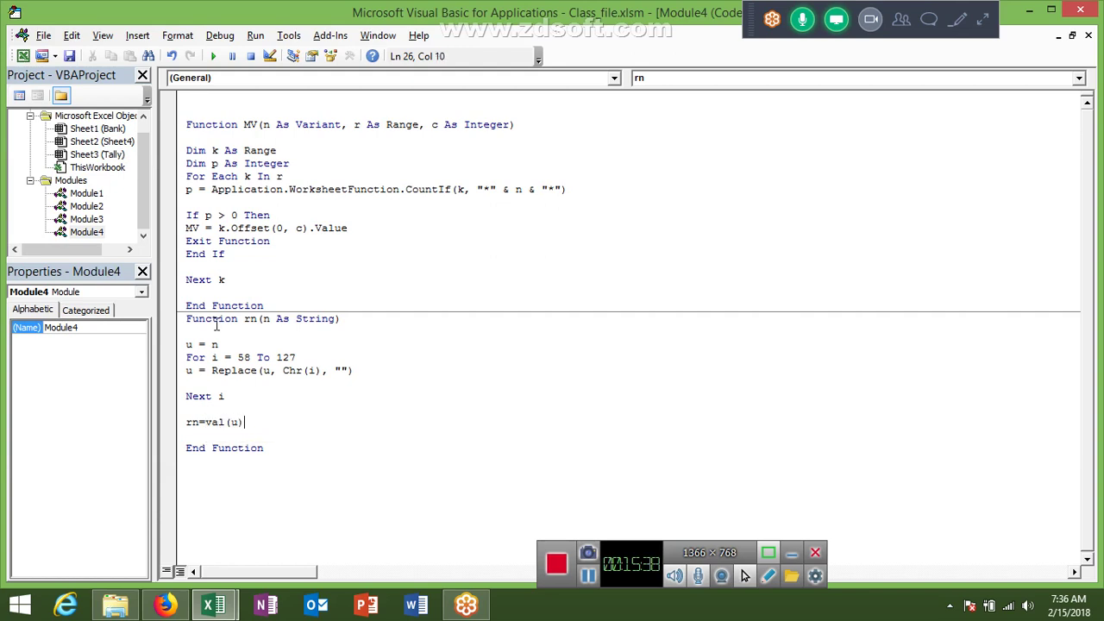
key("BackSpace")
key("BackSpace")
key("BackSpace")
key("BackSpace")
key("BackSpace")
key("BackSpace")
type("u")
- Append As Long to the Function rn header and switch back to Excel
left_click(402, 318)
type("as ")
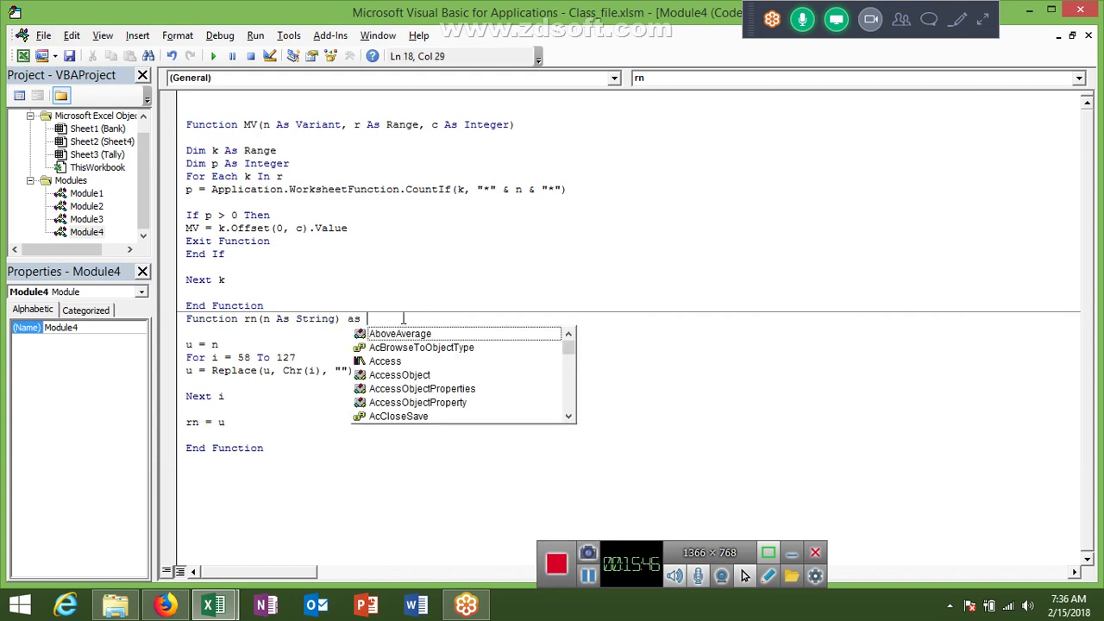
type("lo")
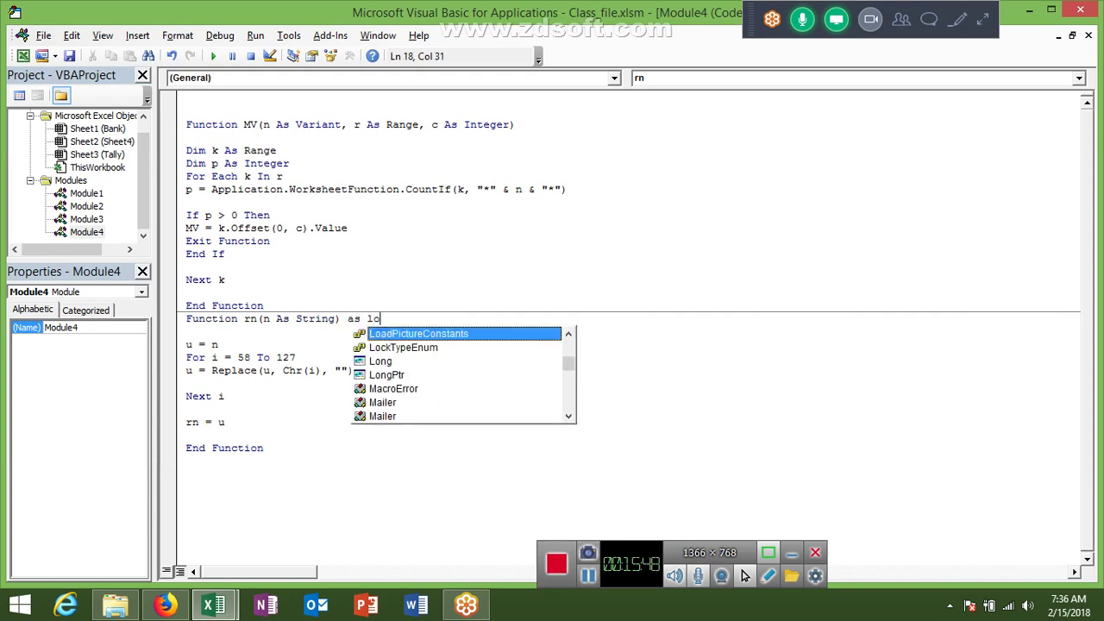
type("ng")
key("Escape")
key("Down")
key("Down")
key("Down")
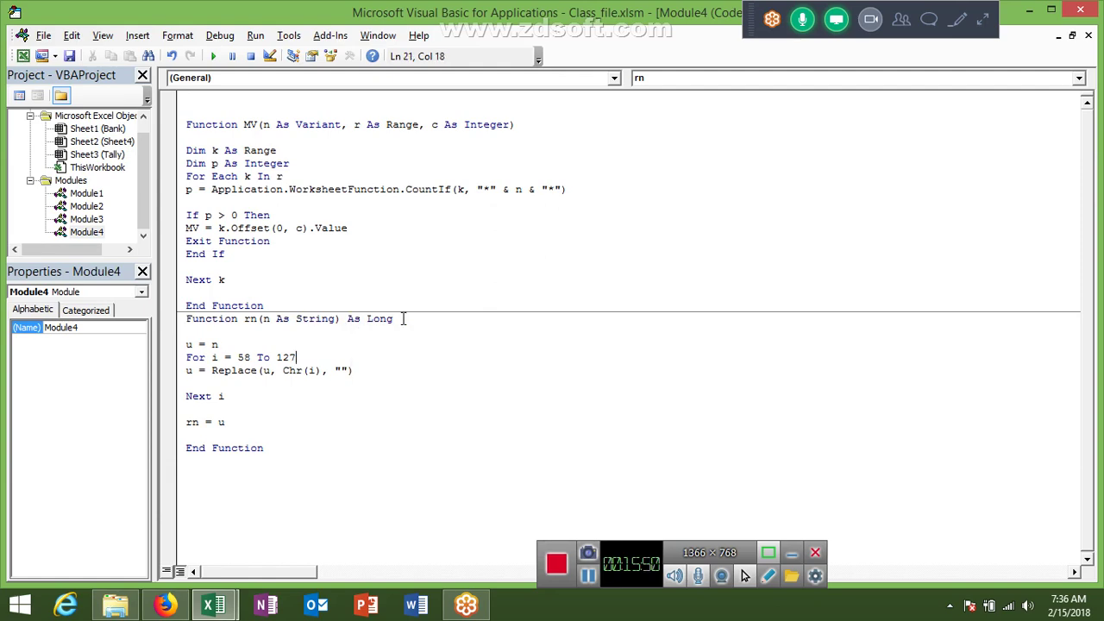
key("Down")
key("Down")
key("Down")
key("Down")
key("Down")
key("Down")
key("alt+F11")
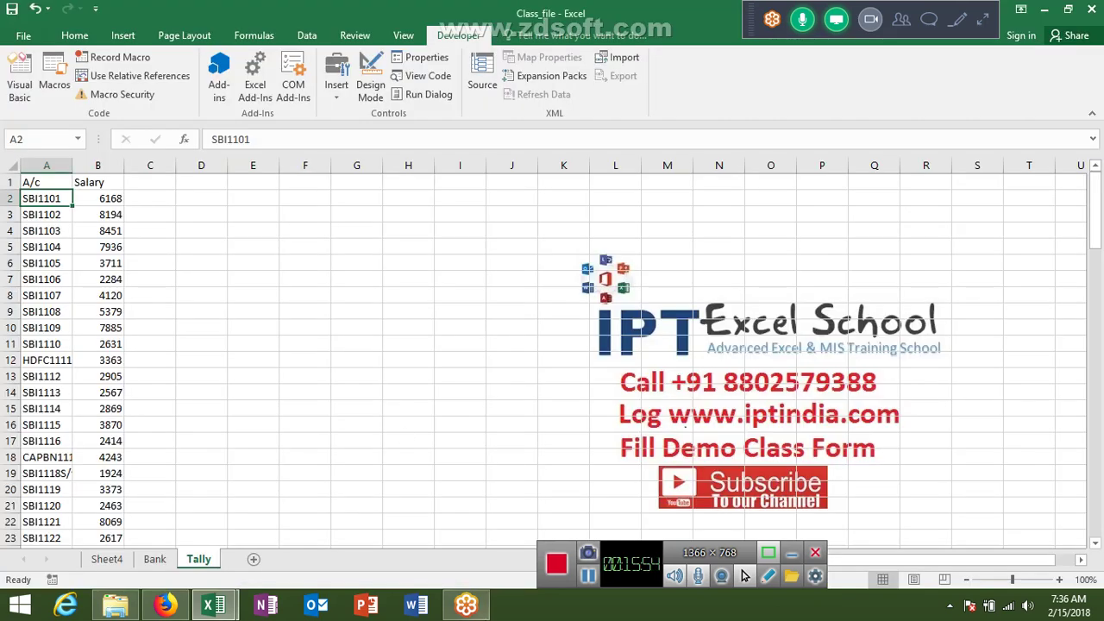
- In Firefox, go from the VBA functions list to the ASC function page
left_click(164, 606)
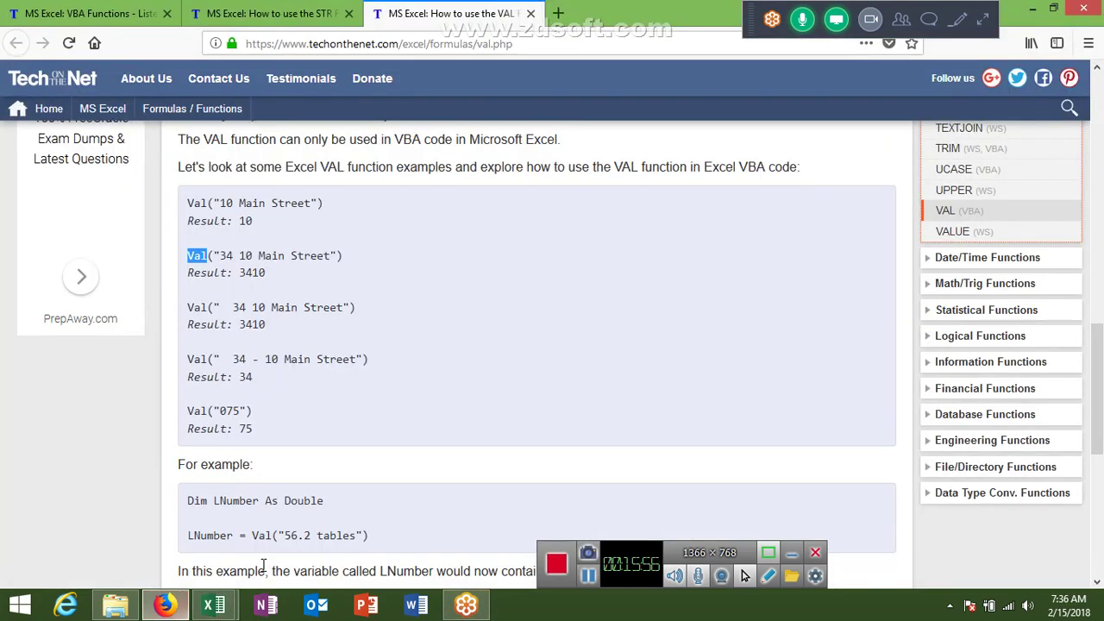
left_click(98, 19)
scroll(324, 313, "up", 2)
scroll(345, 371, "up", 5)
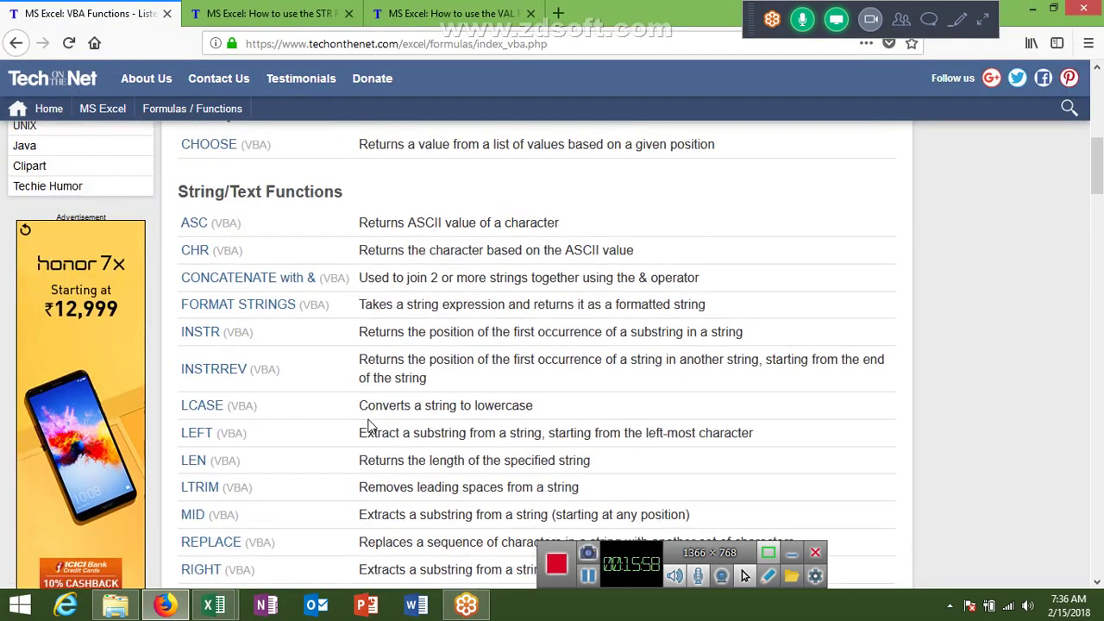
left_click(215, 231)
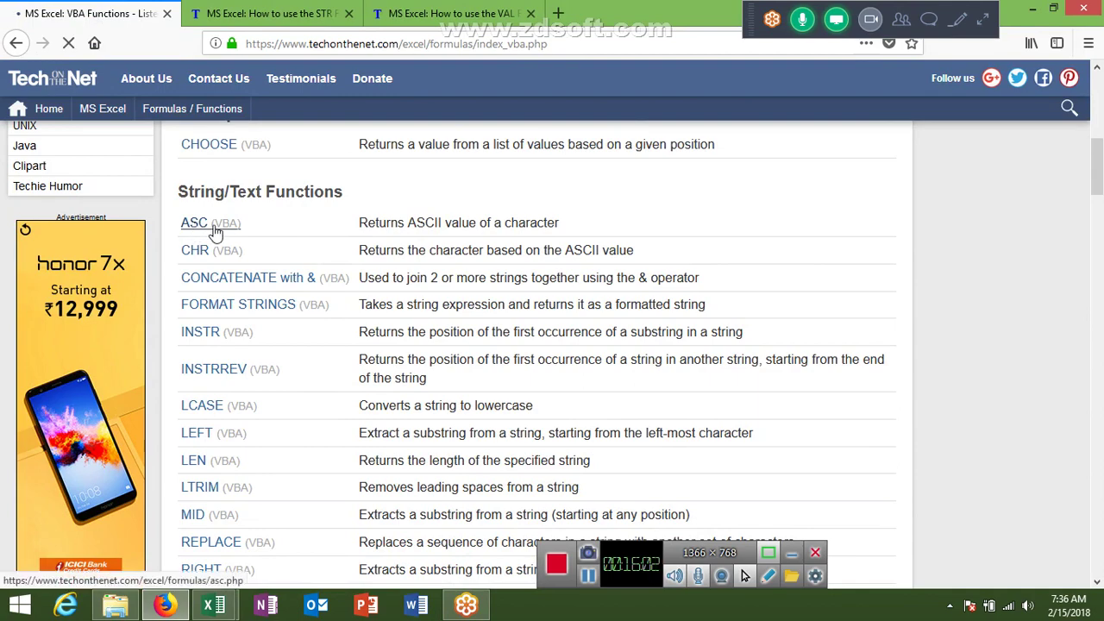
- Scroll to ASC's VBA examples, highlight the Asc("x") example, then scroll back up
scroll(422, 319, "down", 2)
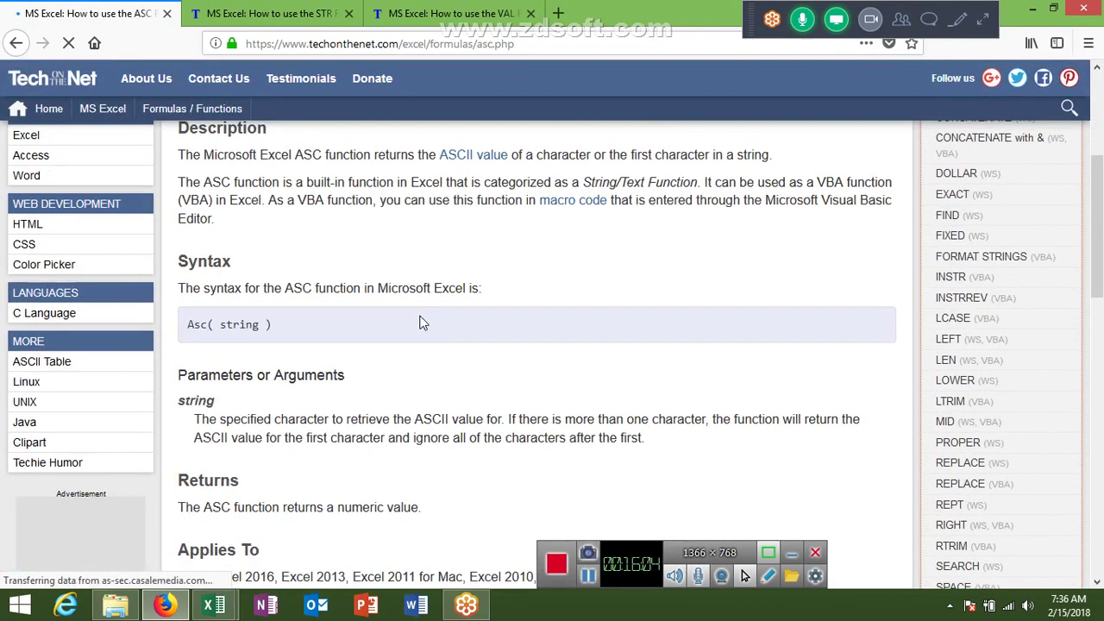
scroll(438, 336, "down", 2)
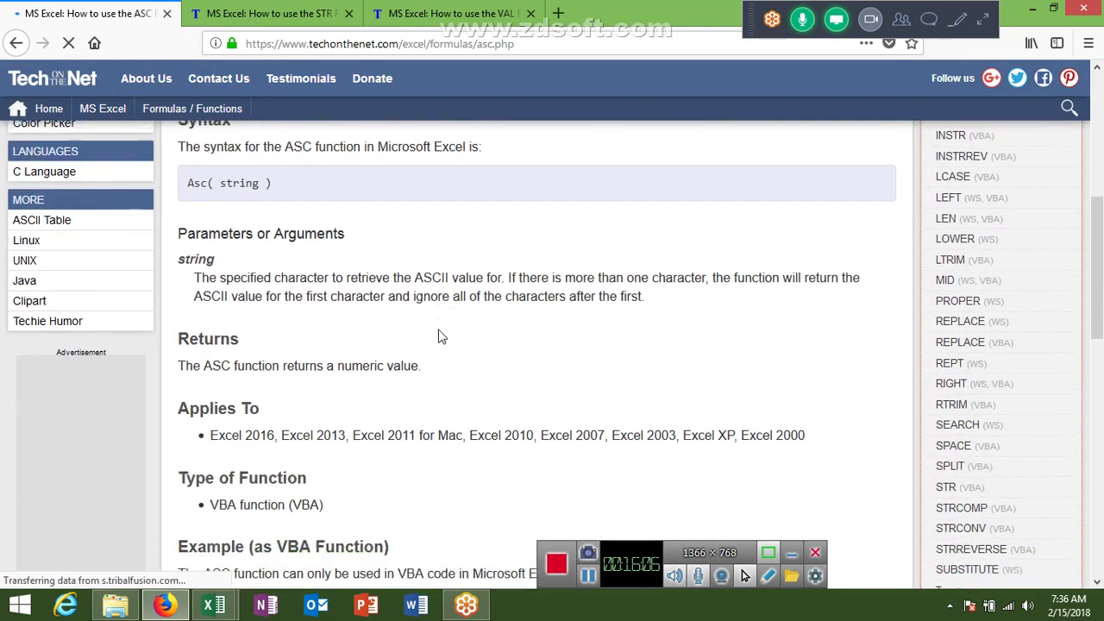
scroll(445, 337, "down", 1)
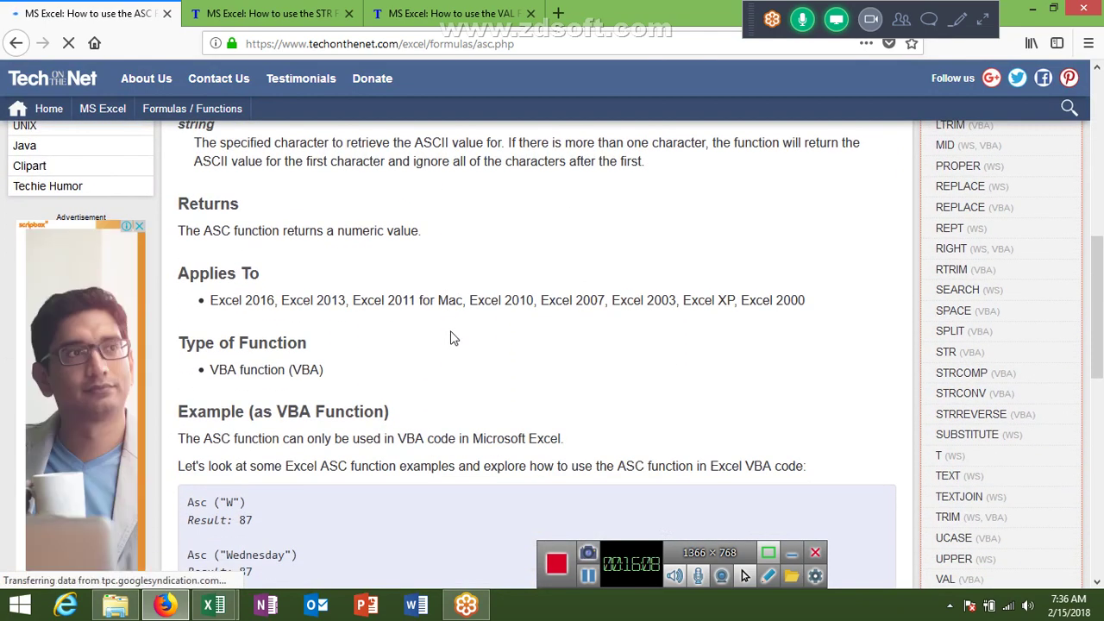
scroll(357, 387, "down", 2)
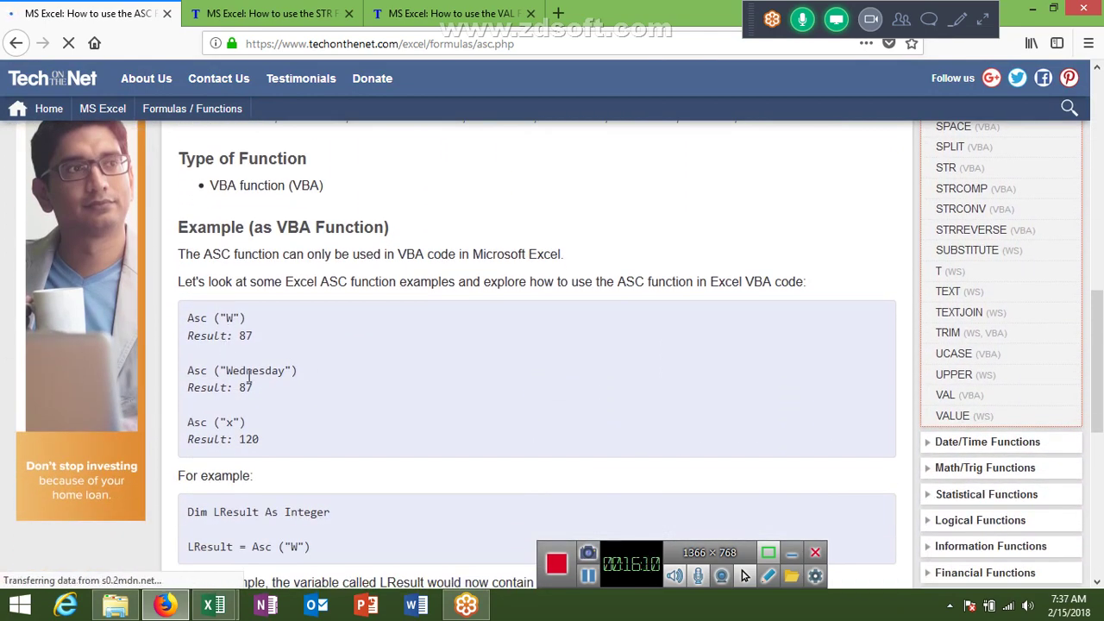
double_click(233, 427)
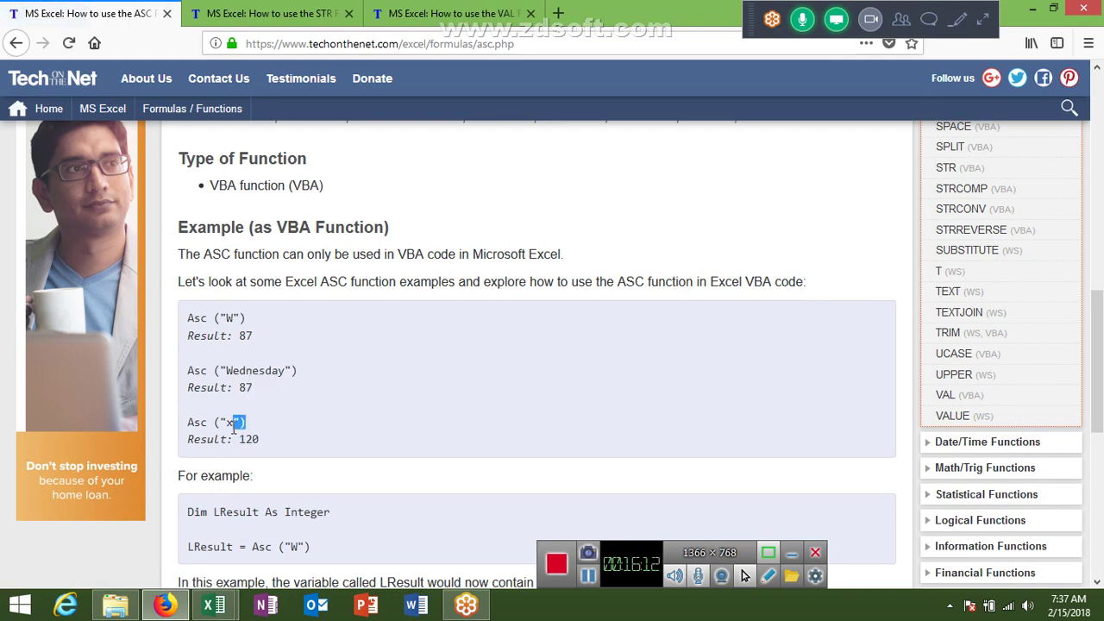
left_click_drag(254, 444, 255, 446)
scroll(410, 431, "up", 4)
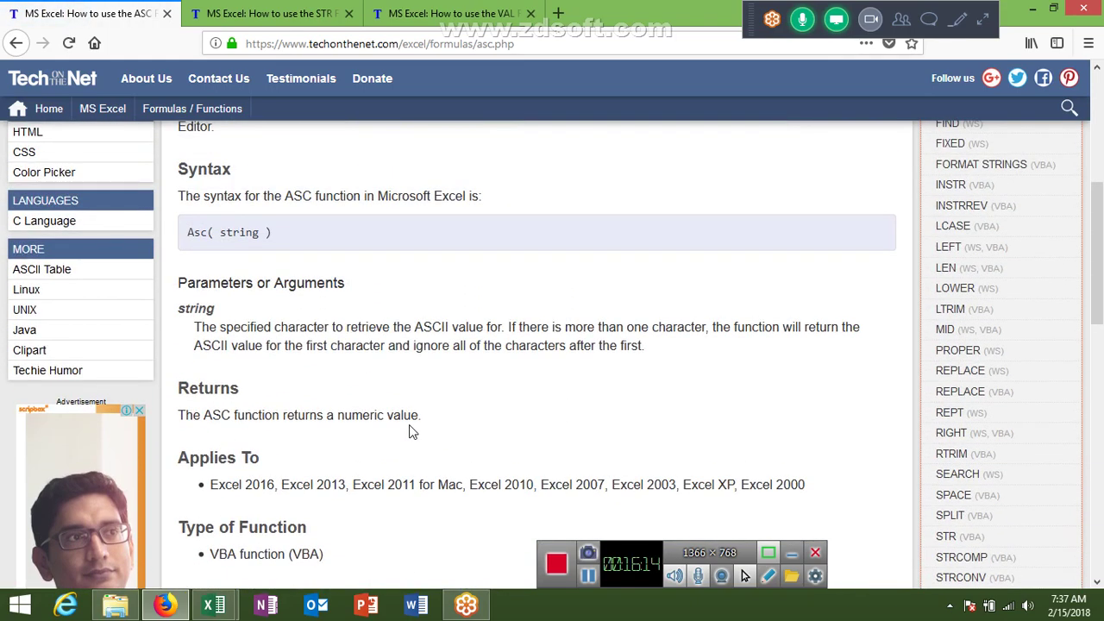
scroll(414, 429, "up", 3)
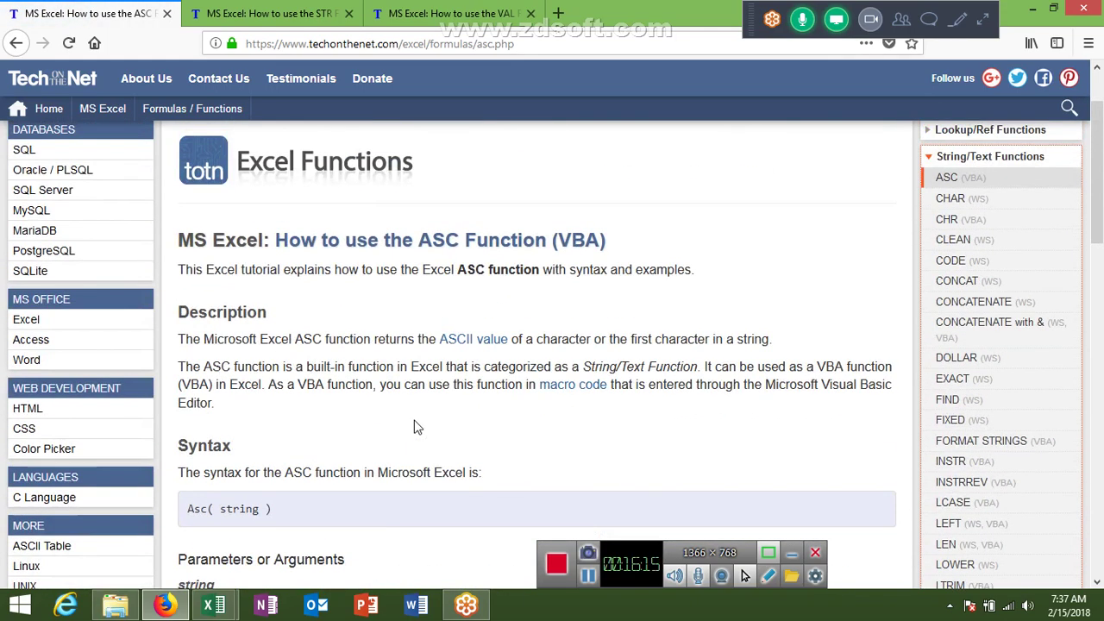
- Open TechOnTheNet's ASCII Table page and mark codes 33 and 47
left_click(457, 343)
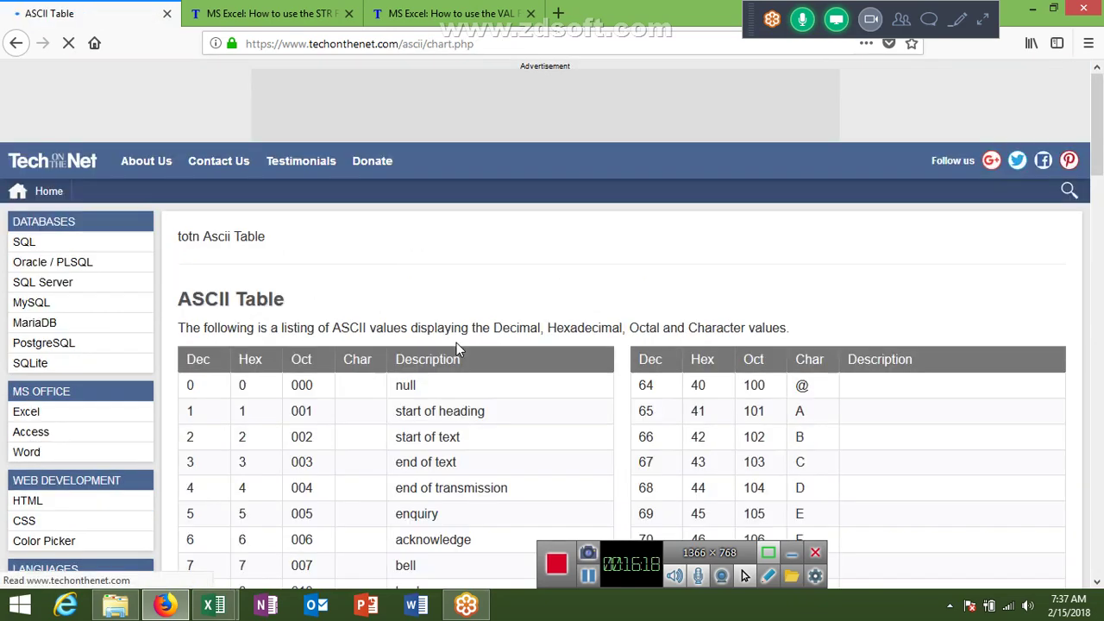
scroll(462, 358, "down", 3)
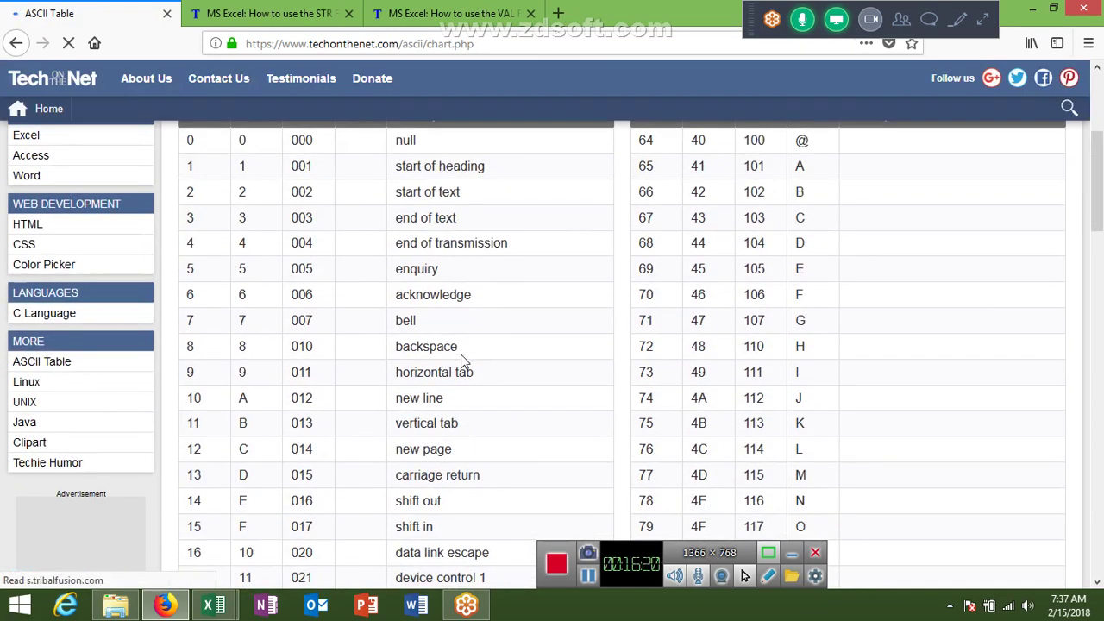
scroll(462, 362, "down", 4)
scroll(462, 361, "down", 4)
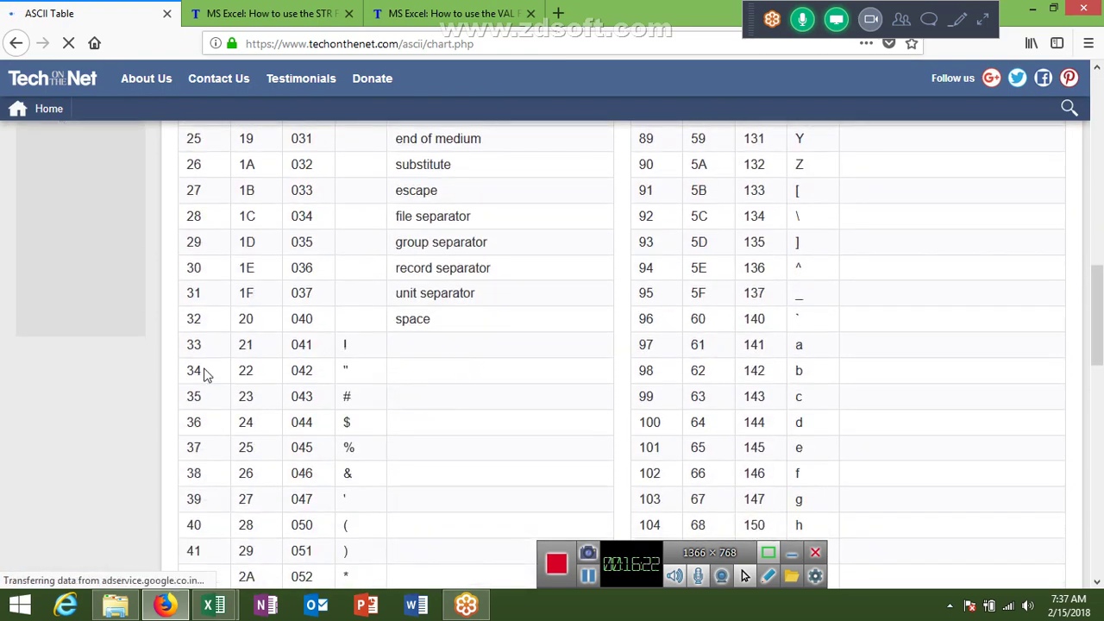
double_click(195, 344)
scroll(201, 362, "down", 1)
scroll(202, 363, "down", 1)
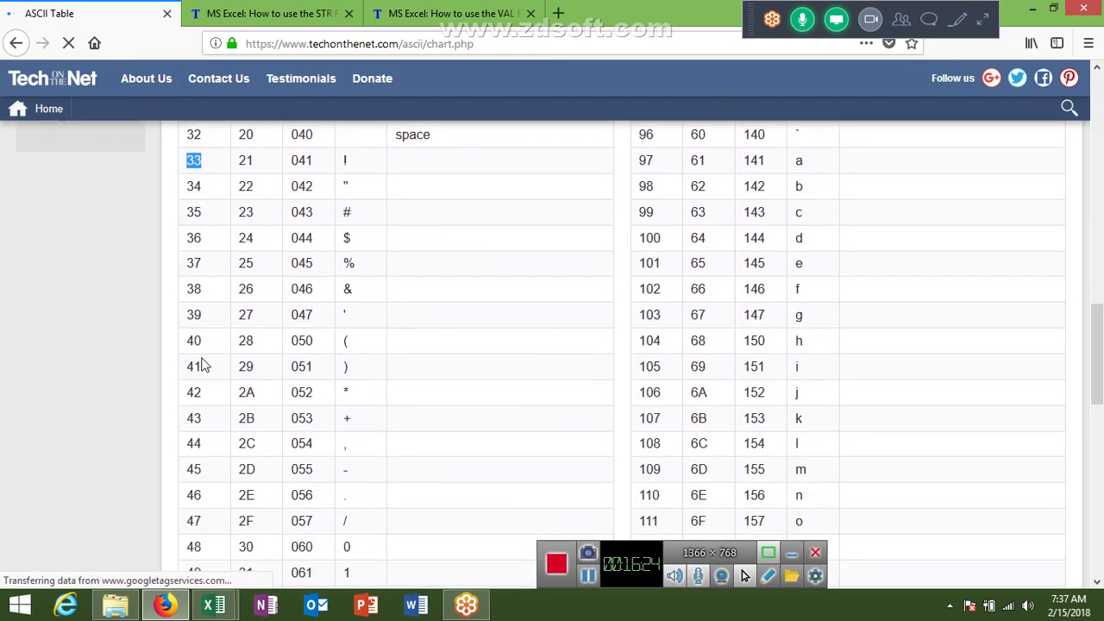
scroll(201, 366, "down", 1)
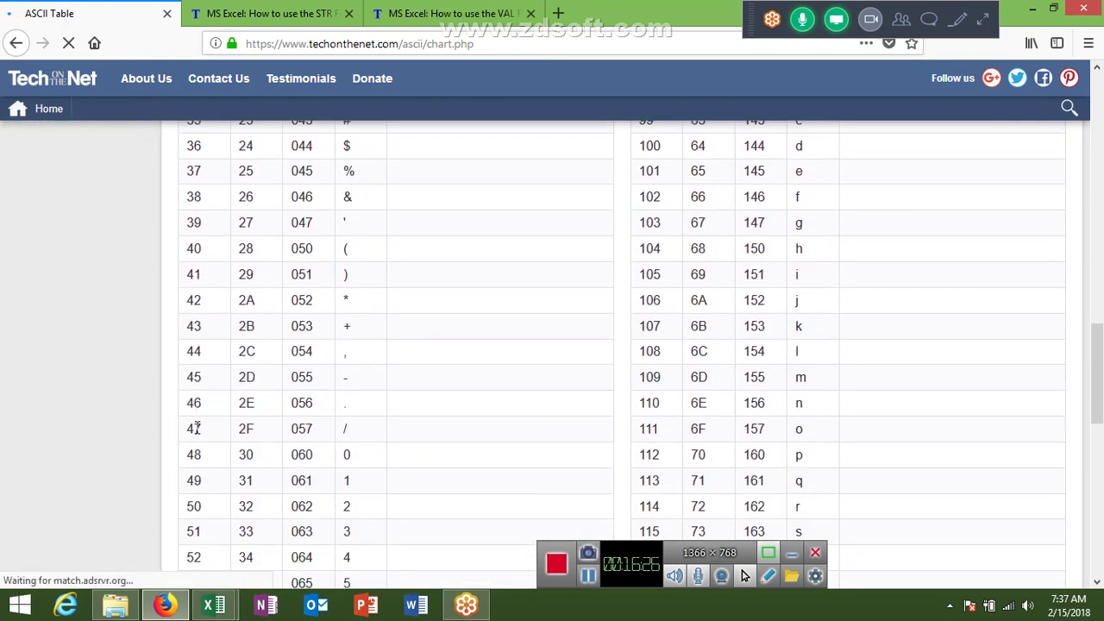
double_click(196, 429)
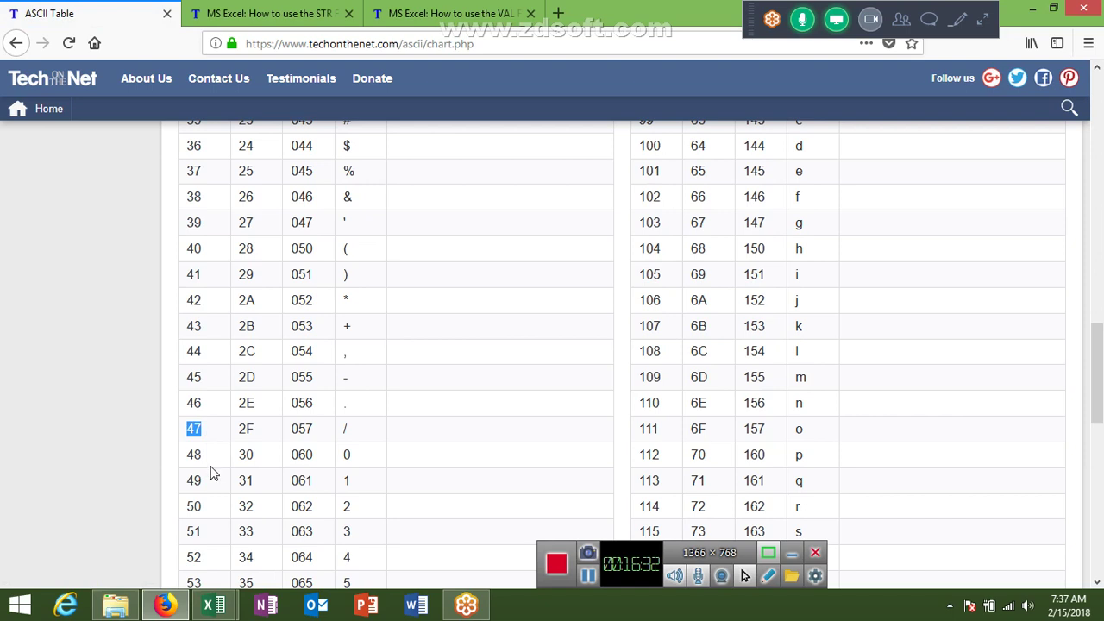
- Mark digit codes 48 to 57, then 58 and 127 (DEL), and return to Excel
double_click(203, 455)
scroll(205, 457, "down", 3)
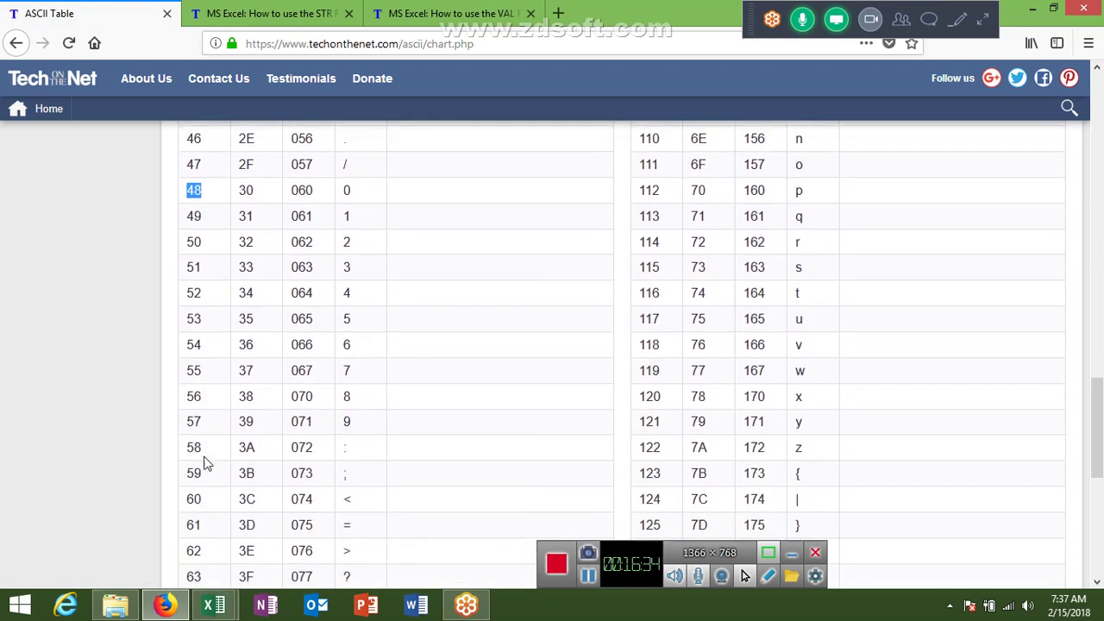
double_click(197, 411)
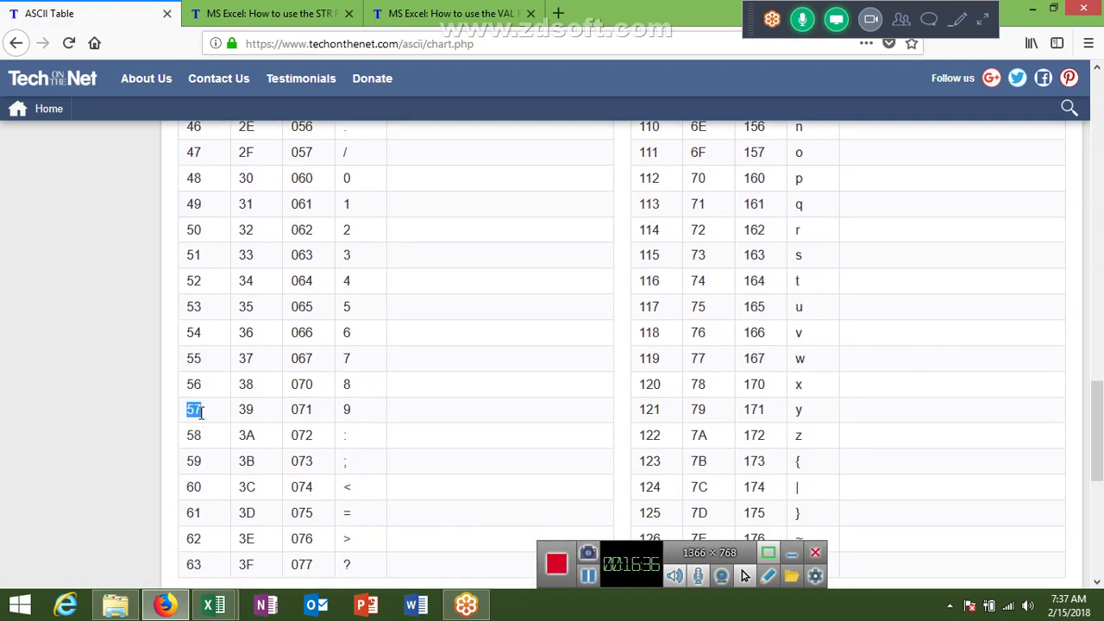
double_click(197, 433)
scroll(1063, 442, "down", 1)
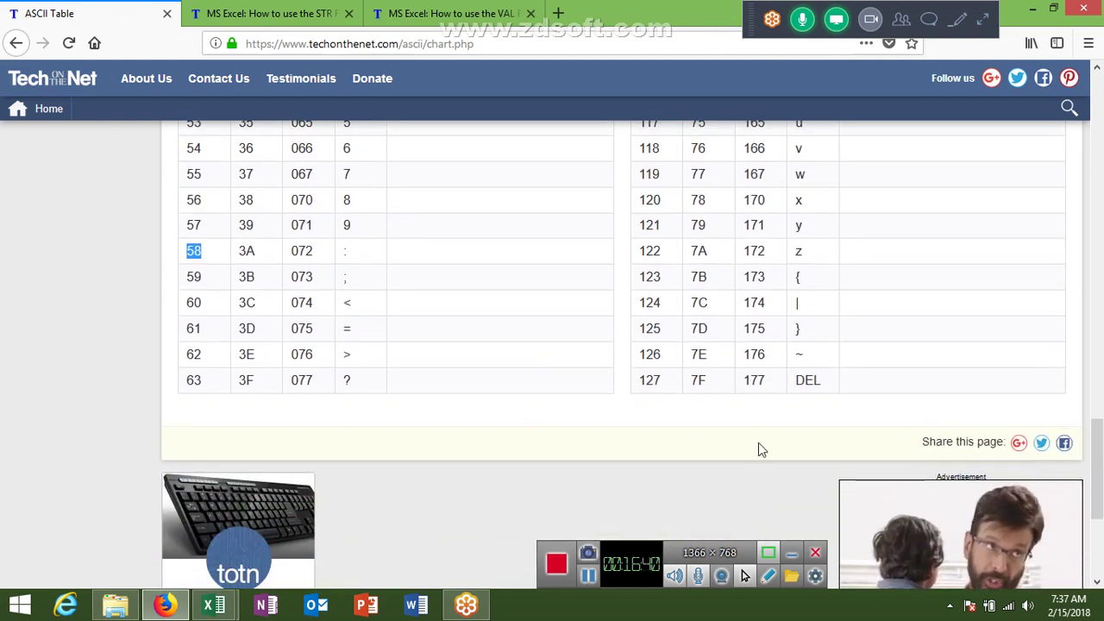
double_click(649, 379)
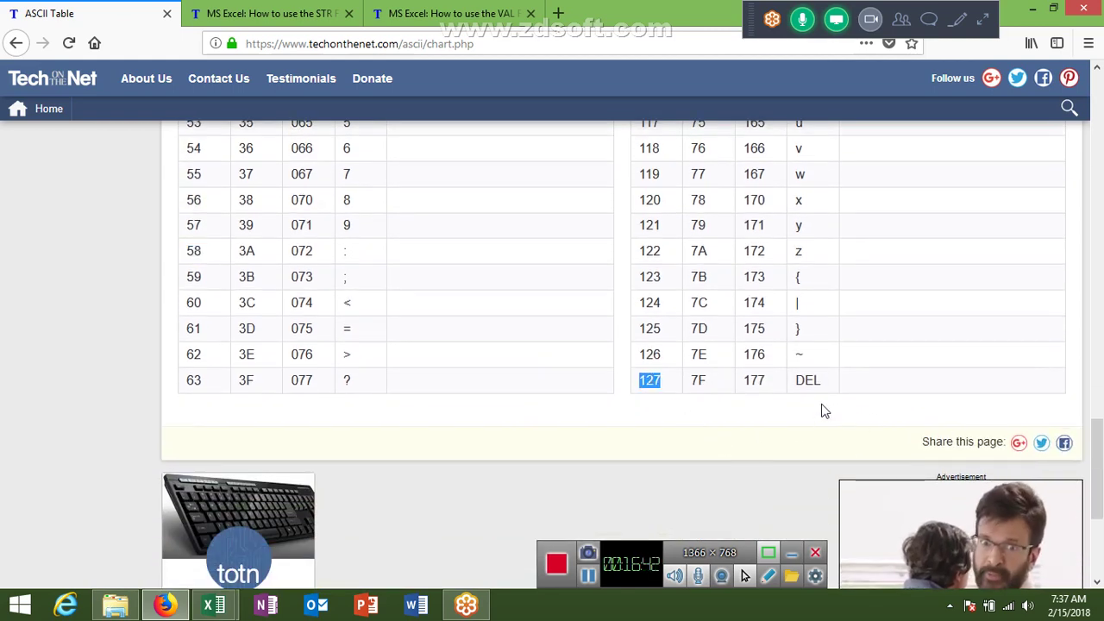
double_click(815, 380)
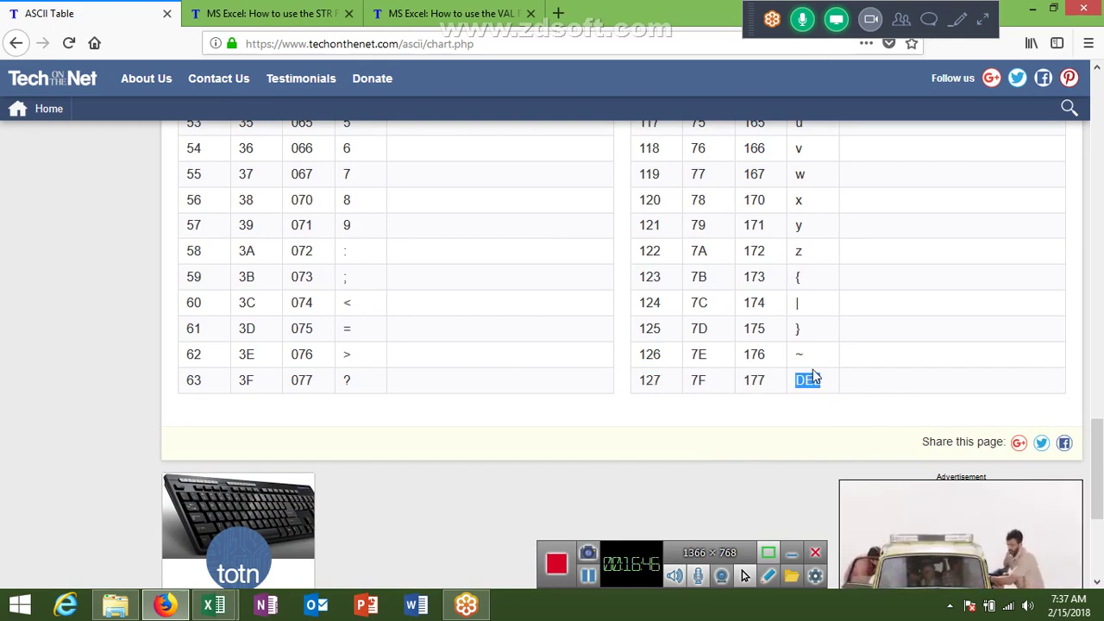
scroll(812, 375, "up", 4)
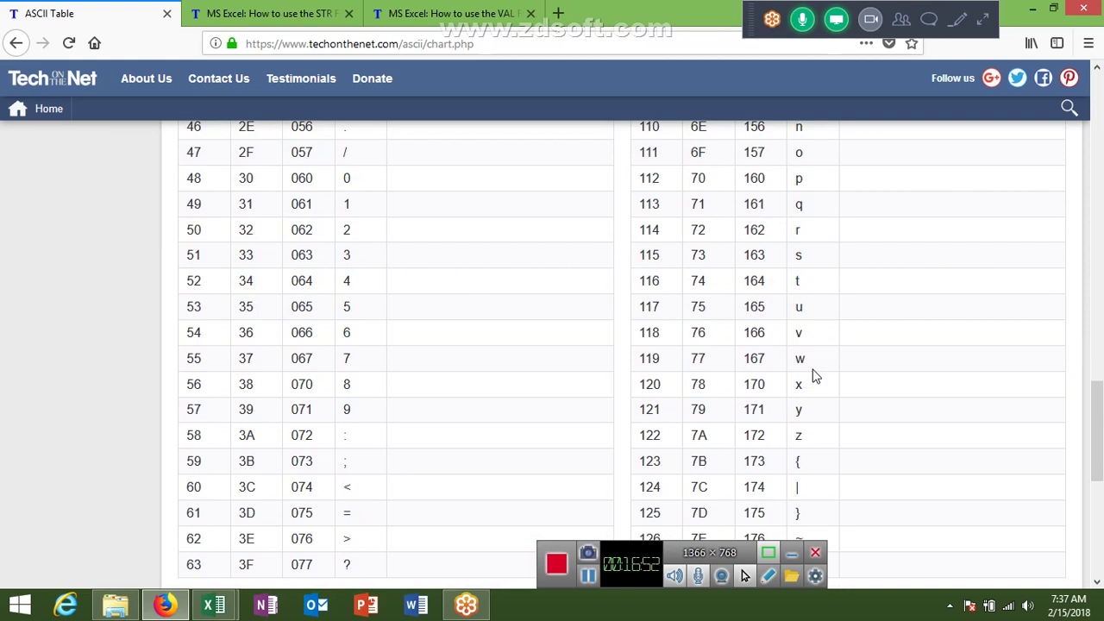
scroll(812, 375, "up", 2)
scroll(813, 375, "up", 2)
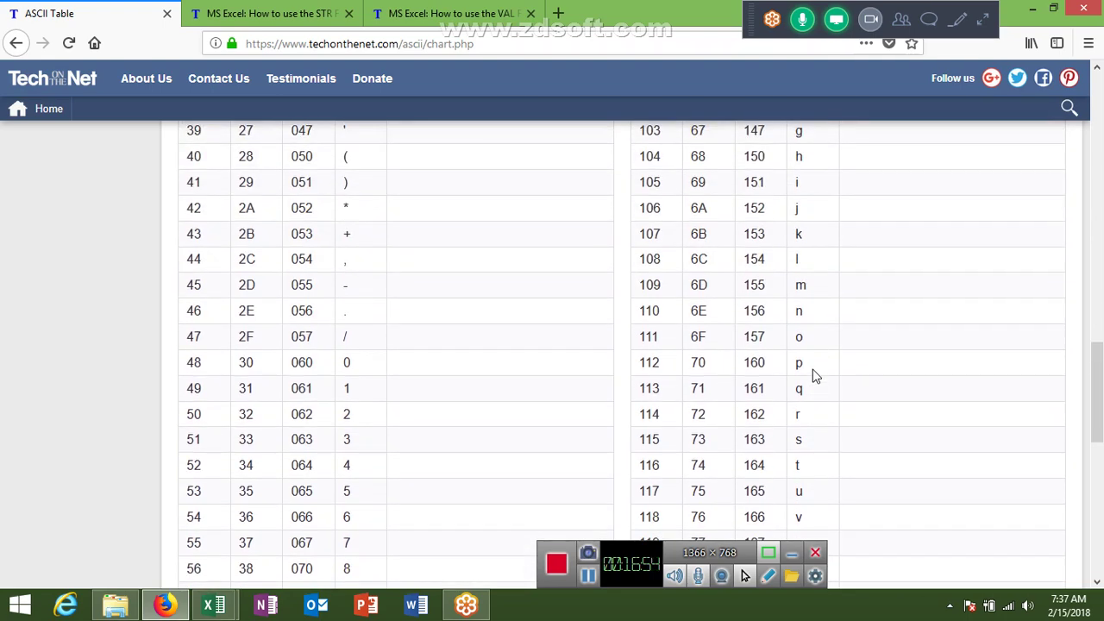
scroll(813, 375, "down", 2)
scroll(813, 375, "up", 1)
scroll(812, 375, "up", 3)
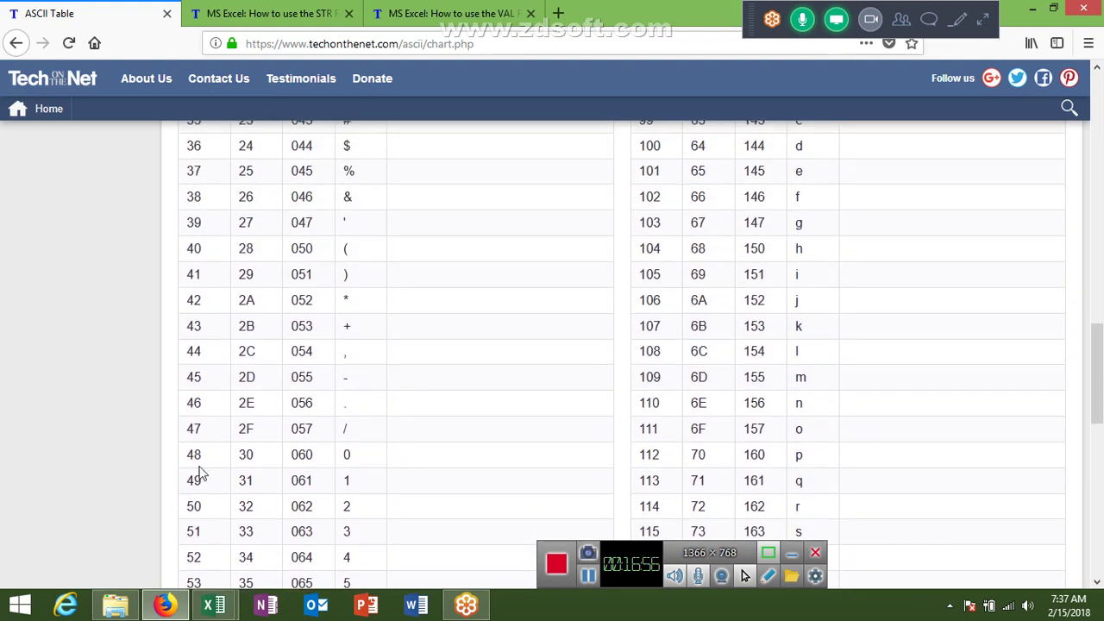
scroll(209, 470, "down", 2)
scroll(207, 483, "up", 3)
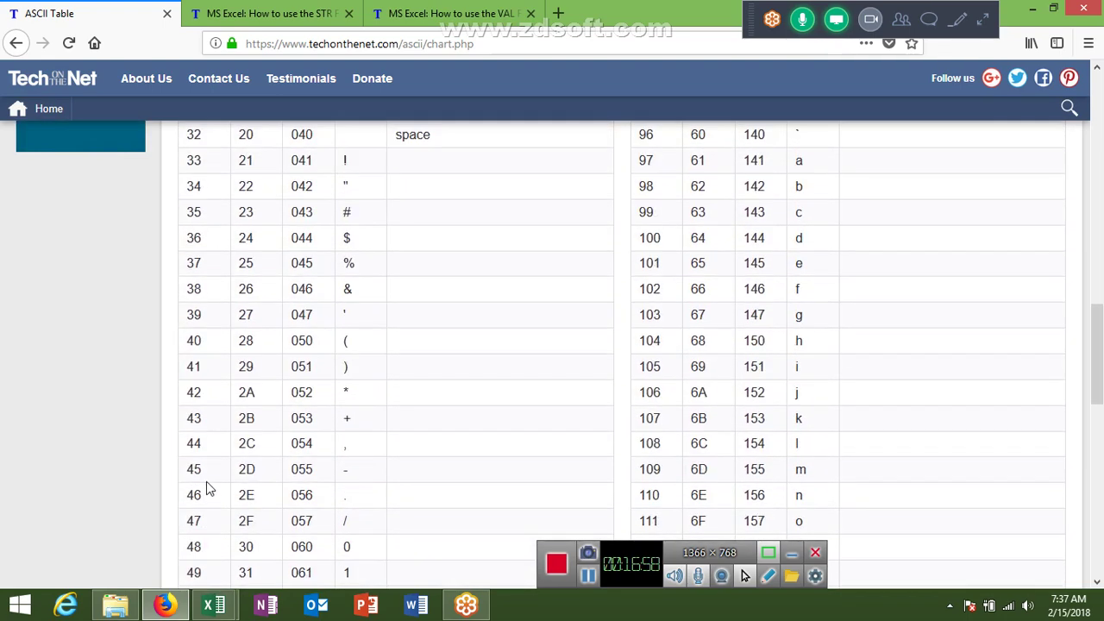
scroll(206, 483, "up", 2)
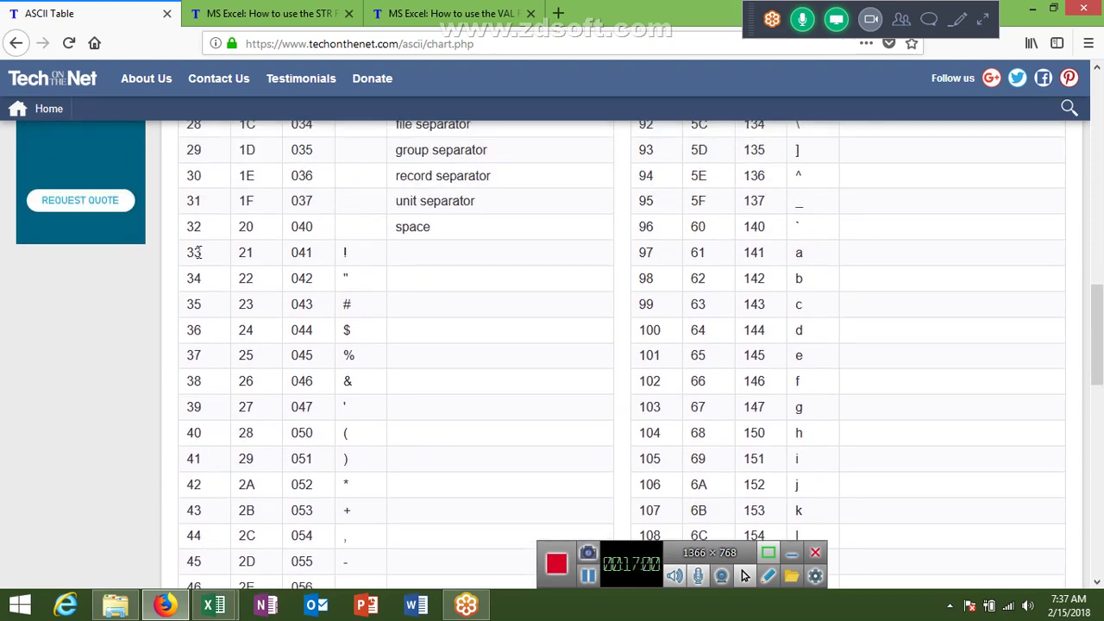
key("alt+Tab")
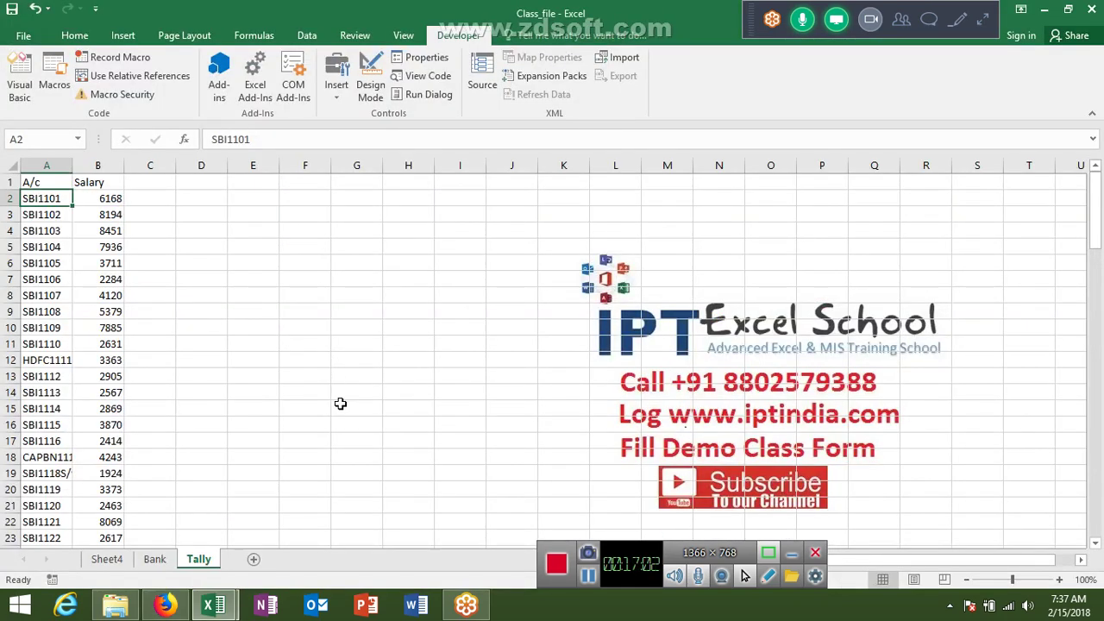
- Try changing the loop's start value from 58 to 33, then undo it
key("alt+Tab")
key("alt+Tab")
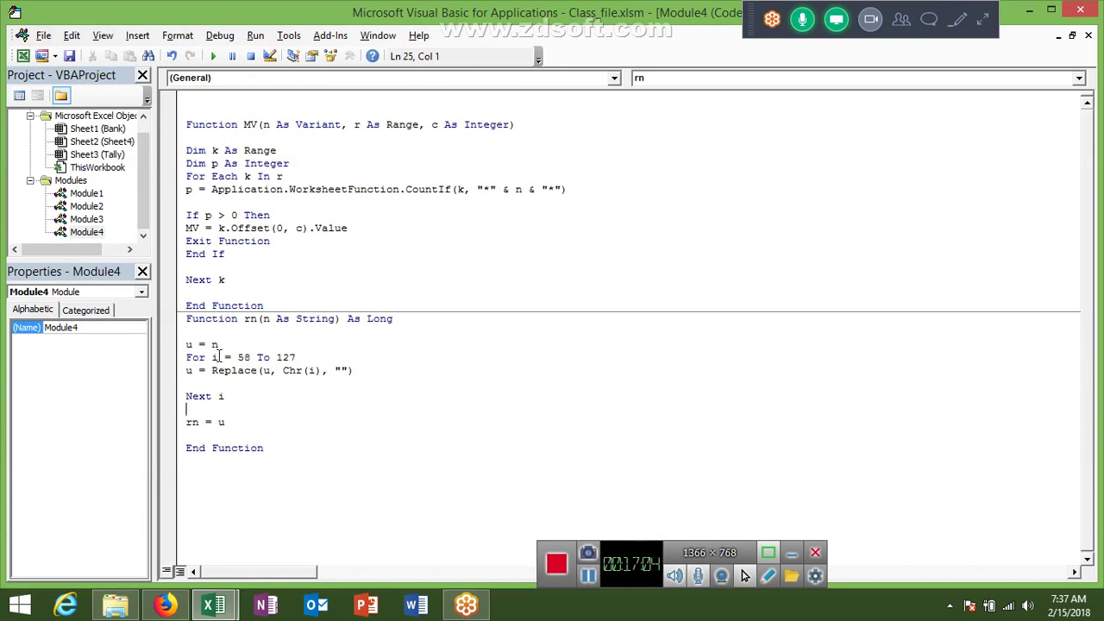
double_click(244, 357)
left_click(243, 357)
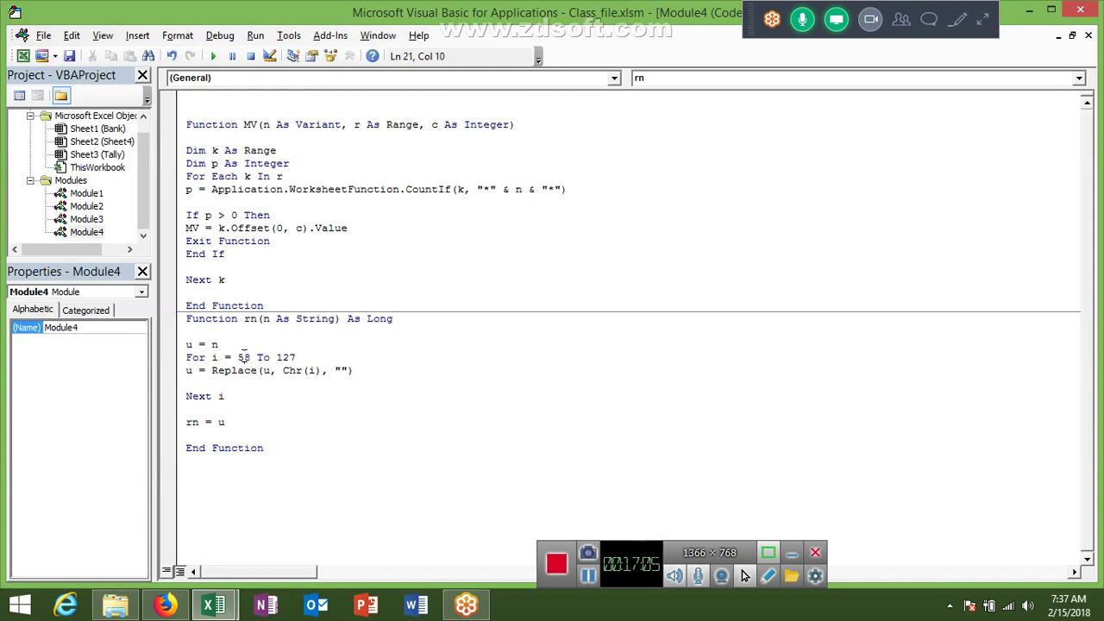
left_click(296, 370)
double_click(243, 358)
left_click(246, 357)
double_click(244, 357)
type("33")
key("ctrl+z")
- Copy the For…Next i Replace loop and paste a second copy below it
mouse_move(226, 396)
left_mouse_down()
mouse_move(184, 376)
mouse_move(179, 359)
left_mouse_up()
key("ctrl+c")
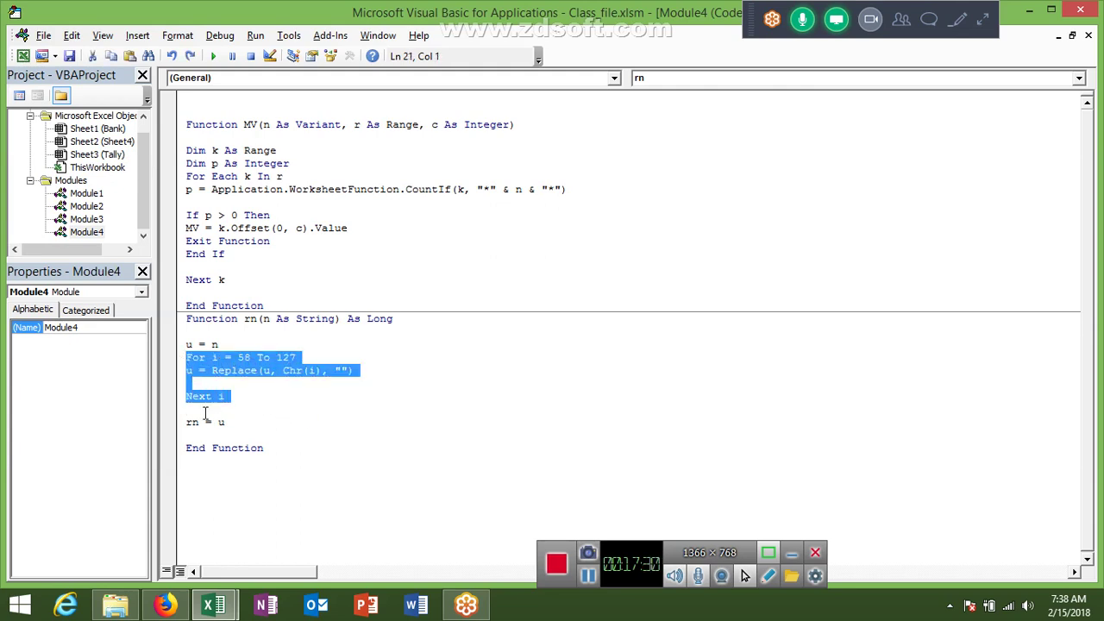
left_click(201, 408)
key("Return")
key("Return")
key("ctrl+v")
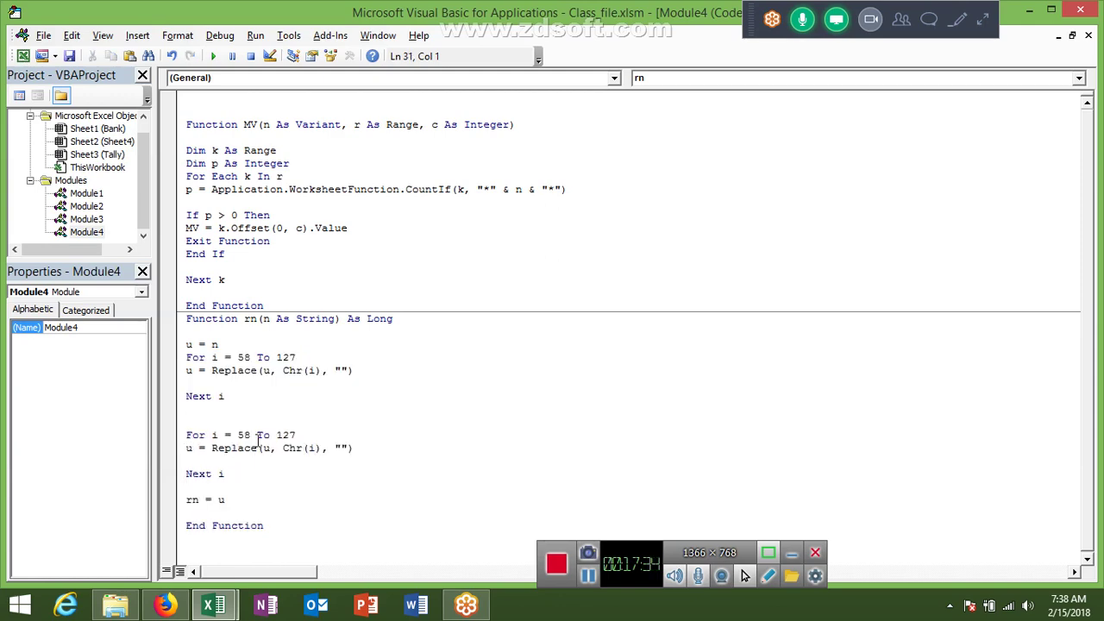
- Change the second loop's start value from 58 to 32
key("alt+F11")
key("alt+Tab")
left_click(248, 433)
key("BackSpace")
key("BackSpace")
type("32")
key("alt+Tab")
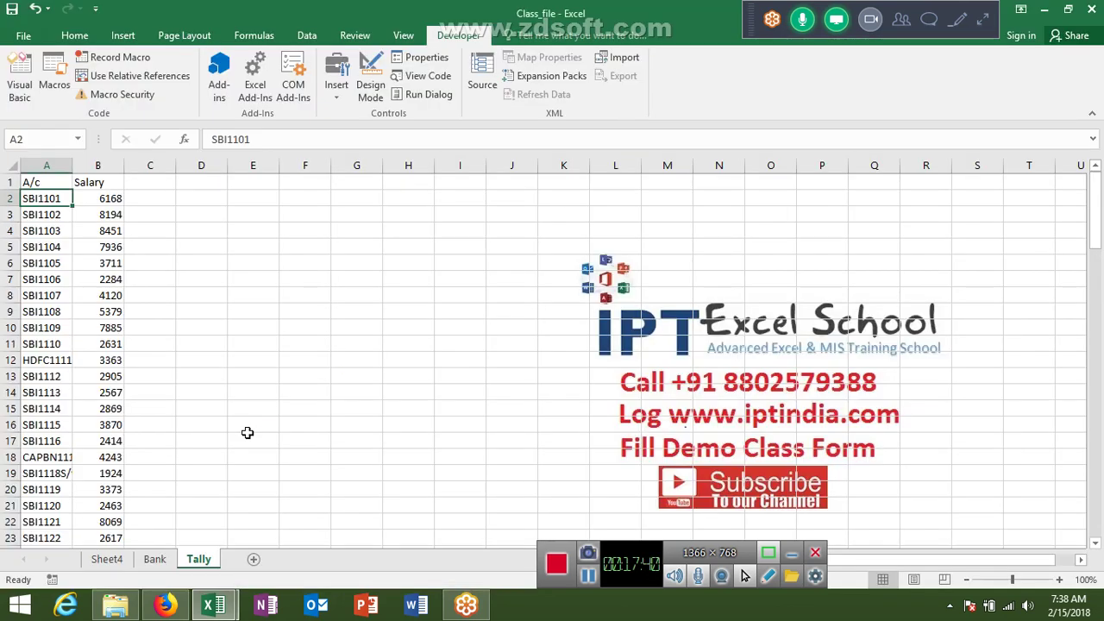
key("alt+Tab")
key("alt+Tab")
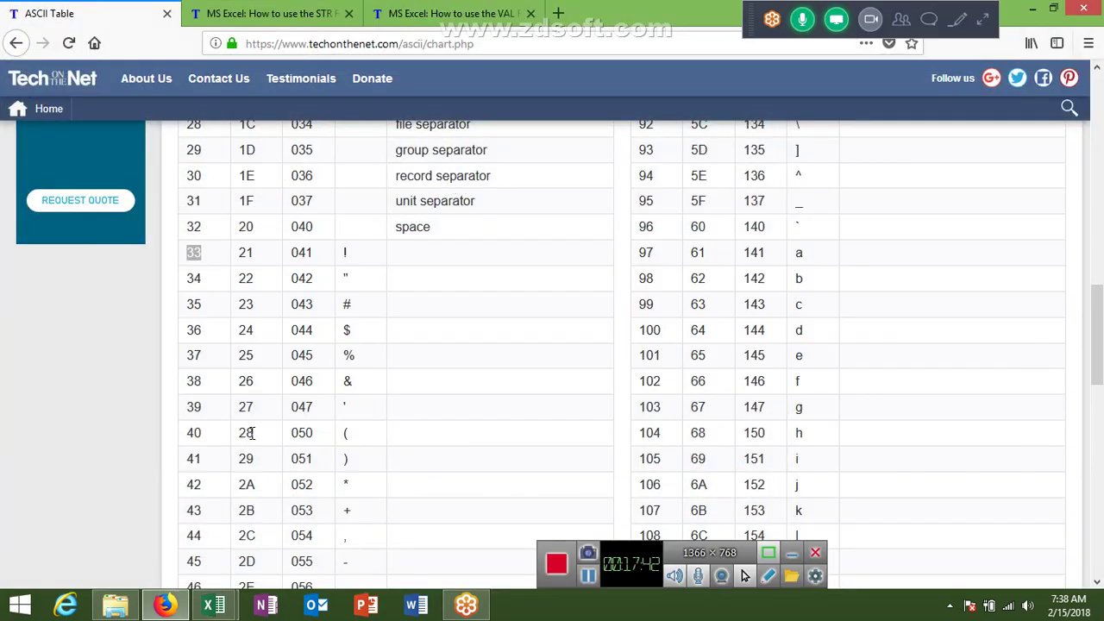
scroll(253, 433, "down", 3)
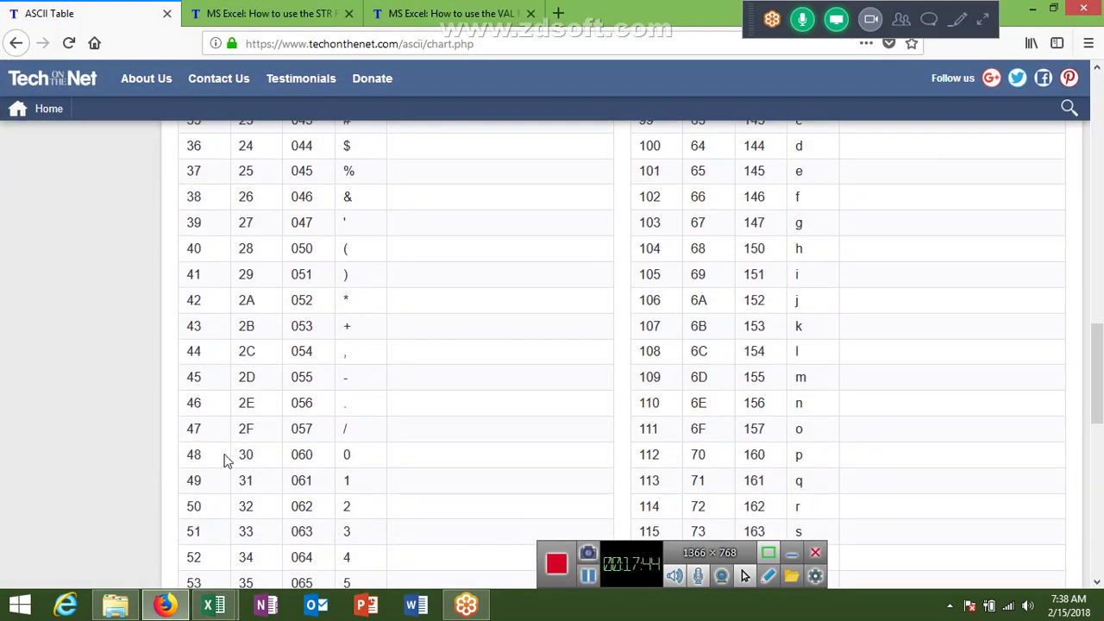
key("alt+Tab")
key("alt+Tab")
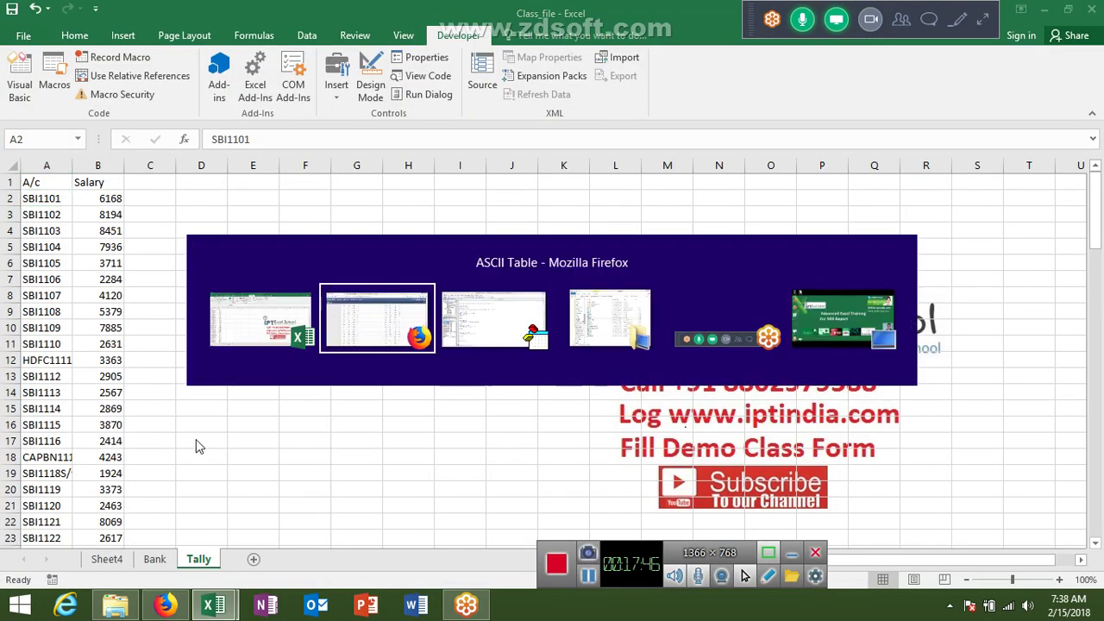
- Change the second loop's upper bound from 127 to 47
left_click(284, 436)
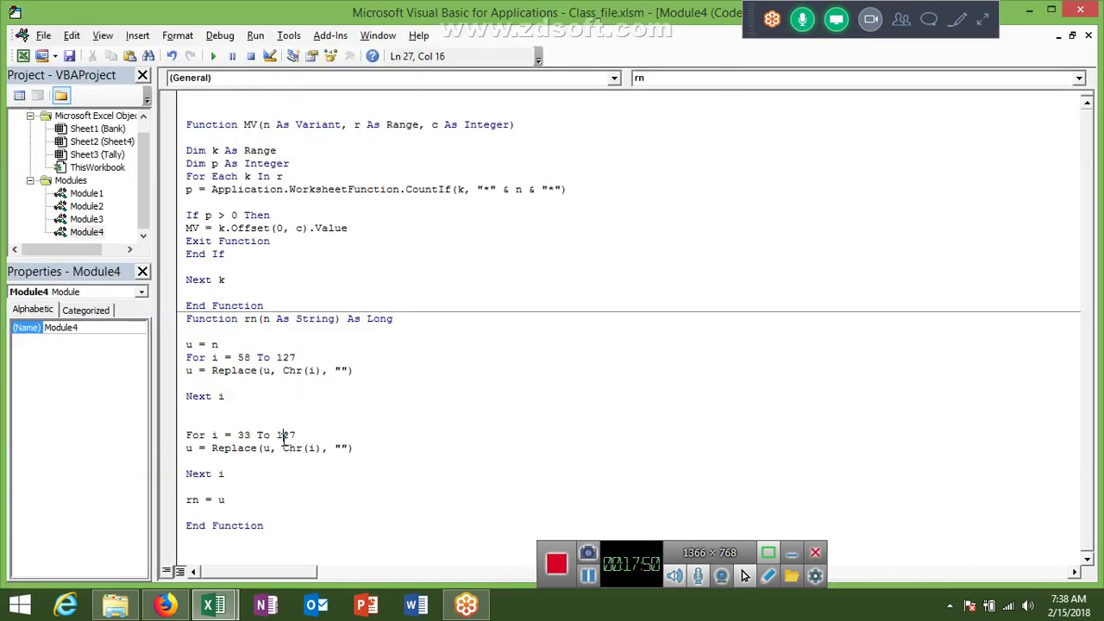
double_click(292, 435)
left_click(288, 436)
key("BackSpace")
key("BackSpace")
type("7")
left_click(266, 509)
- Review the MV function's closing lines, then return to Excel's Tally sheet
key("alt+F11")
key("alt+F11")
left_click_drag(264, 305, 168, 142)
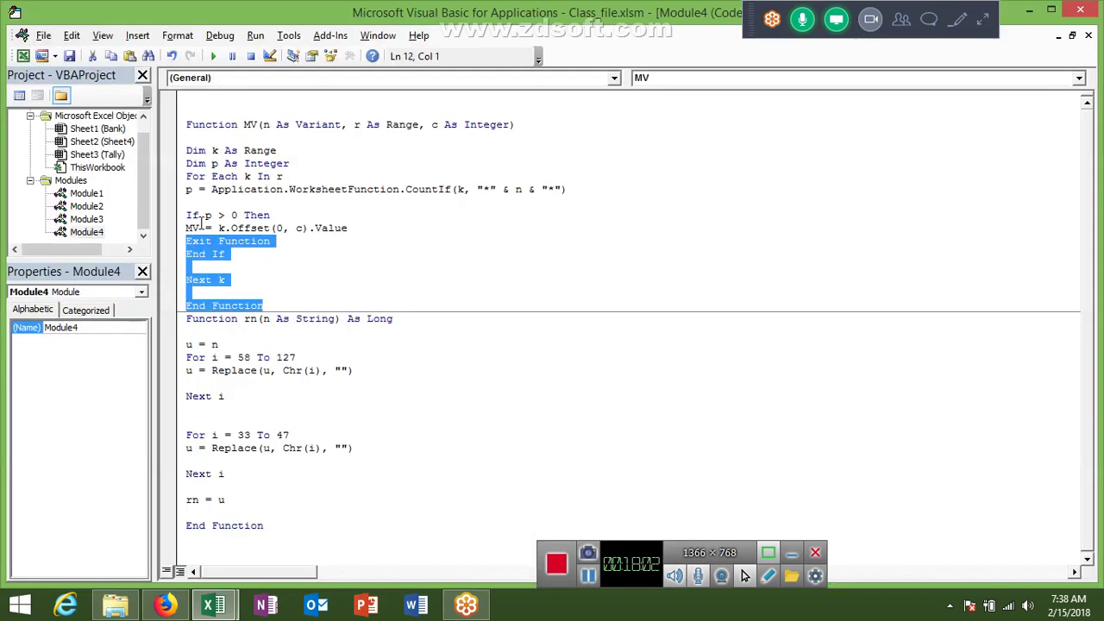
left_click(407, 241)
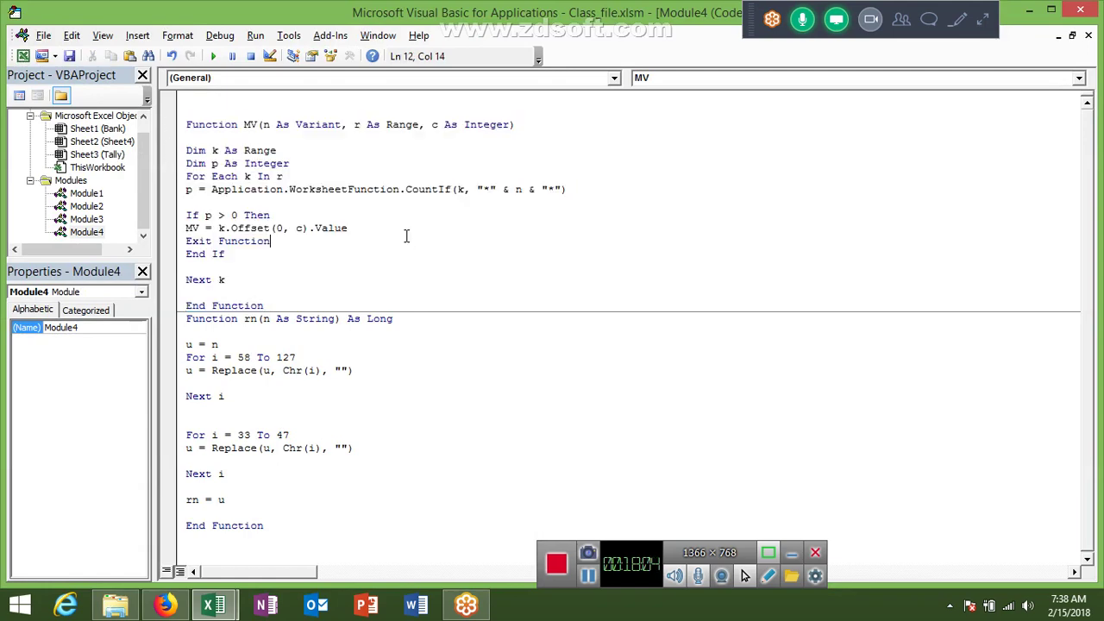
key("alt+F11")
- Enter =MV(rn(A2),Bank!A2:A105,1) in Tally's C2 and dismiss the resulting compile error
left_click(147, 199)
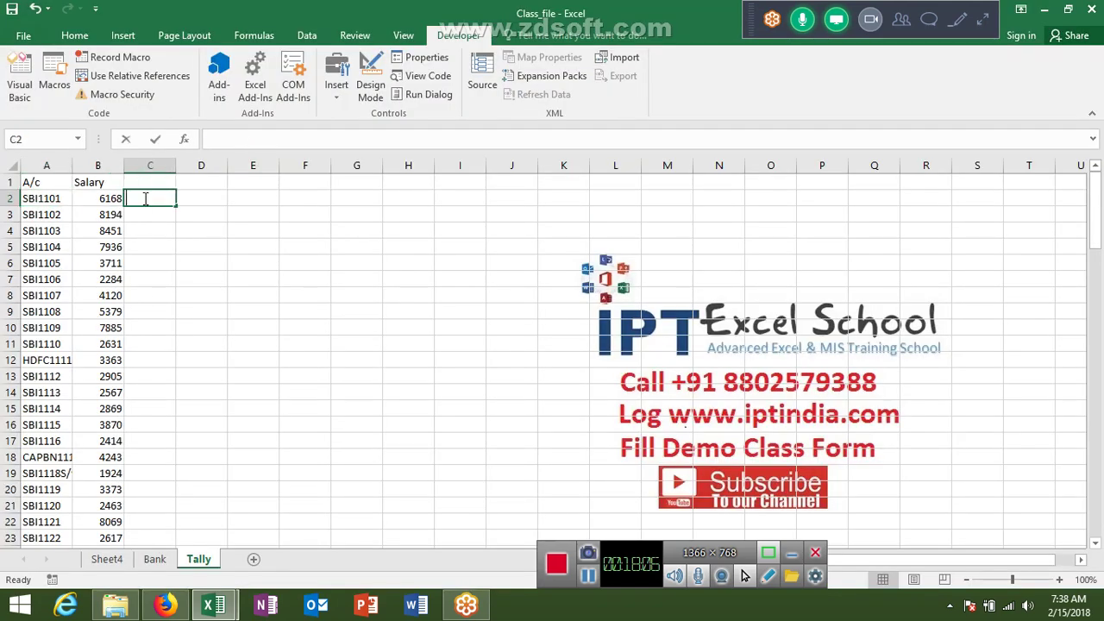
type("=")
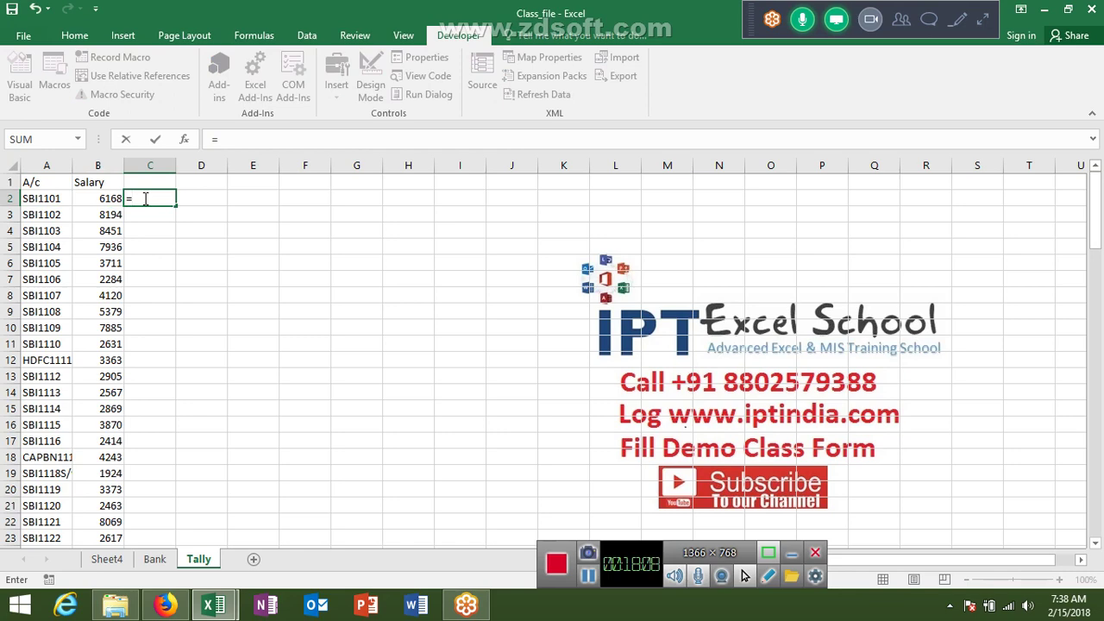
type("m")
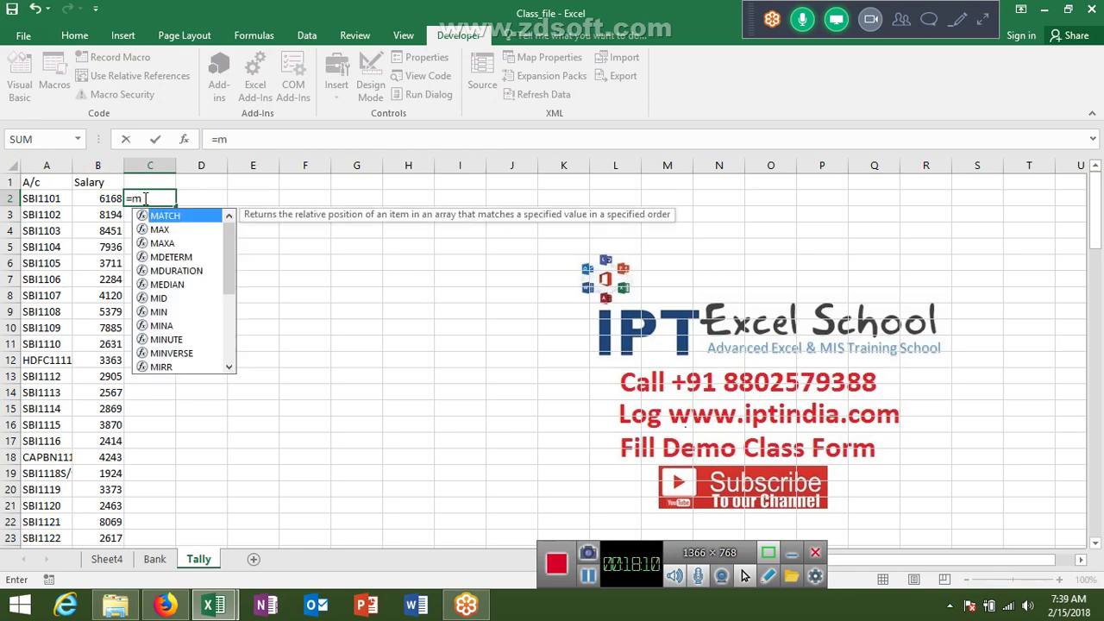
type("v")
key("Tab")
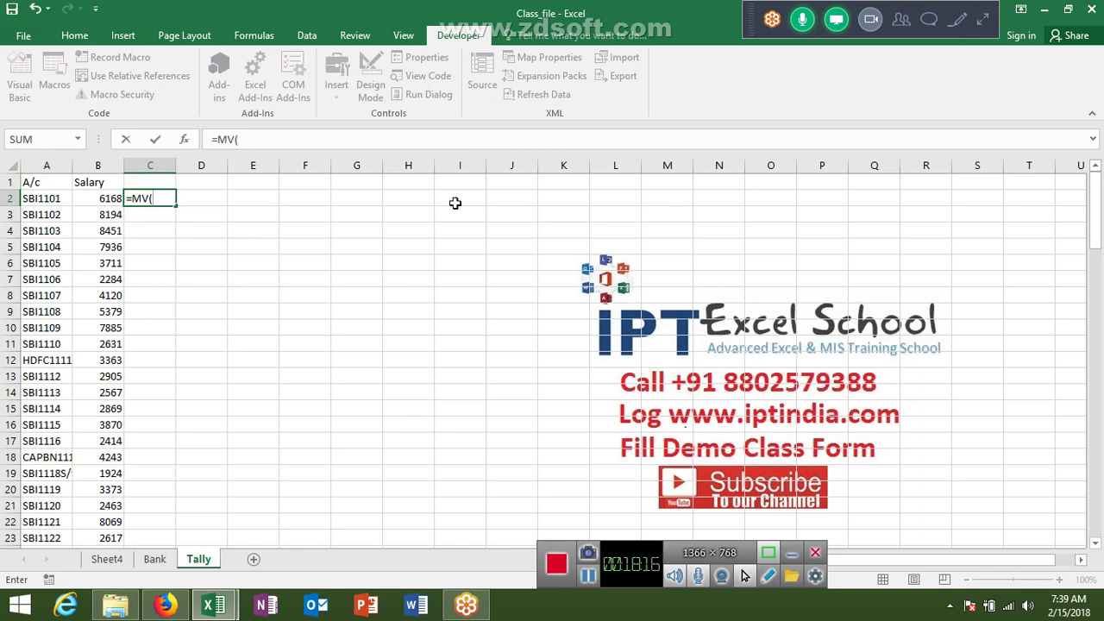
type("rn")
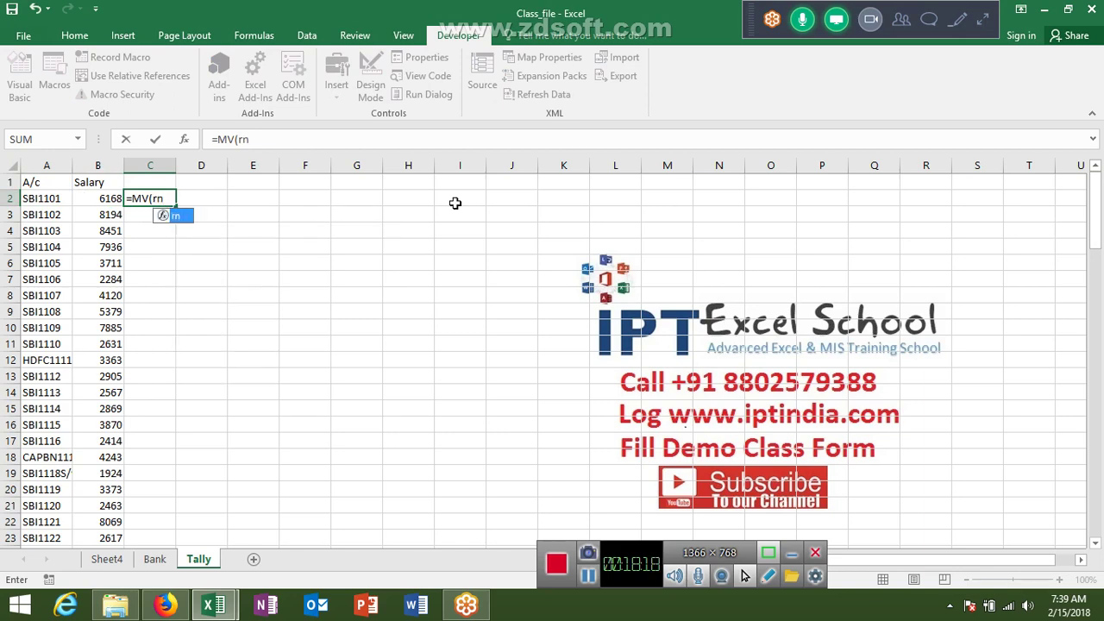
type("(")
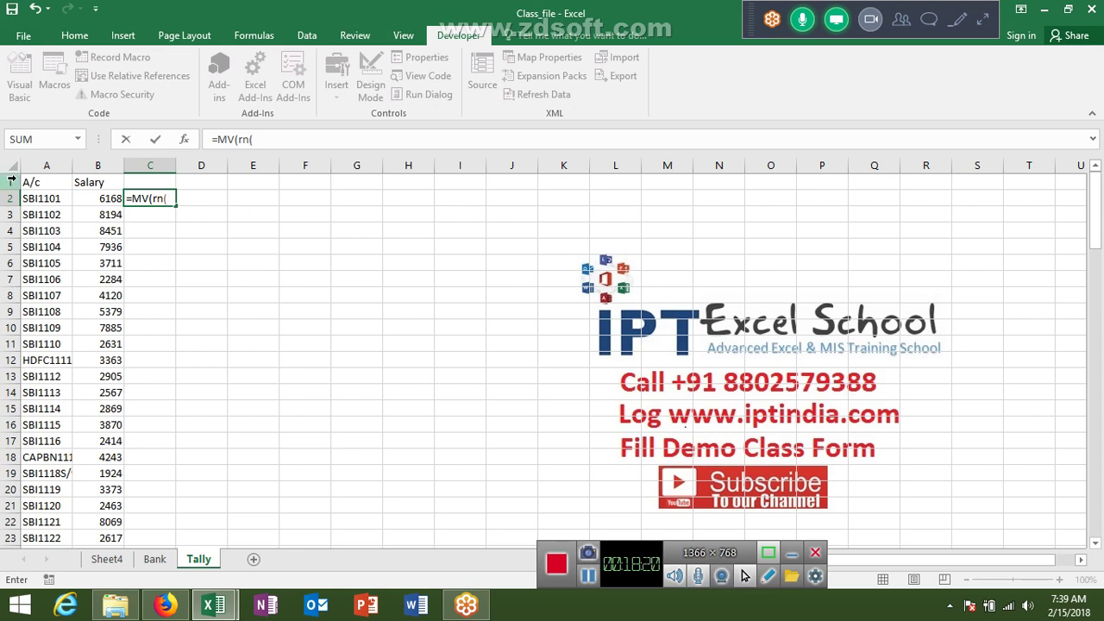
left_click(38, 197)
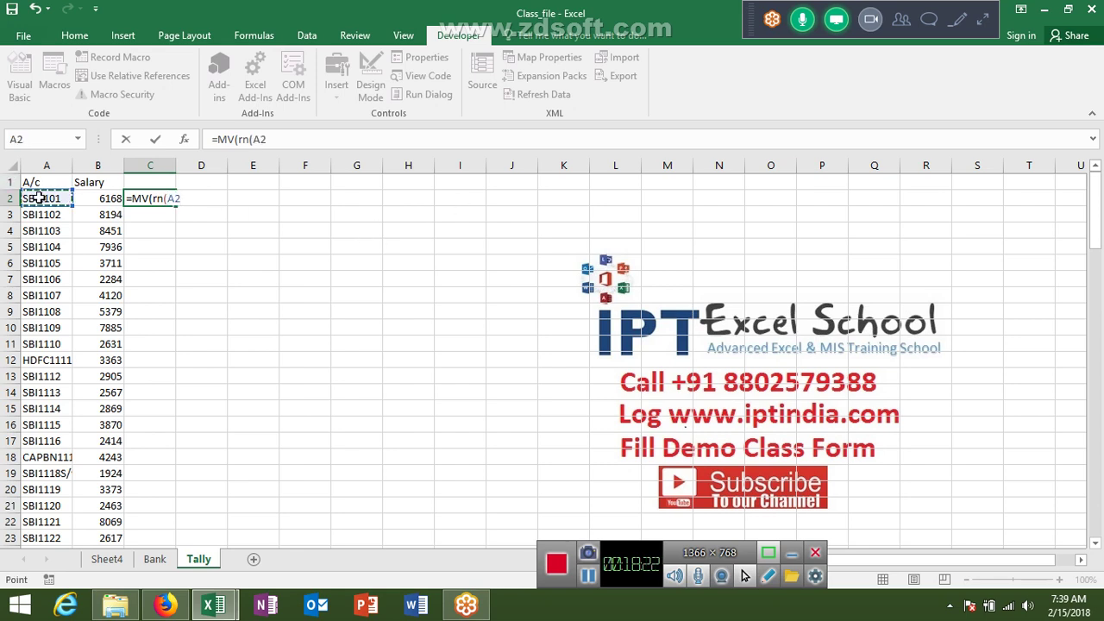
type("),")
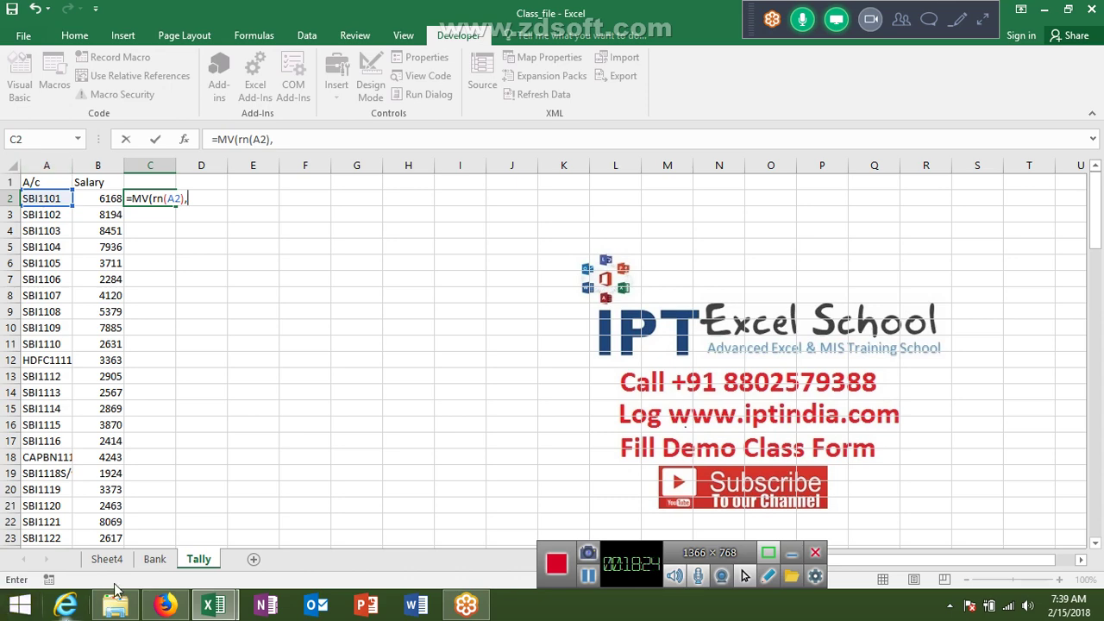
left_click(155, 558)
left_click(48, 184)
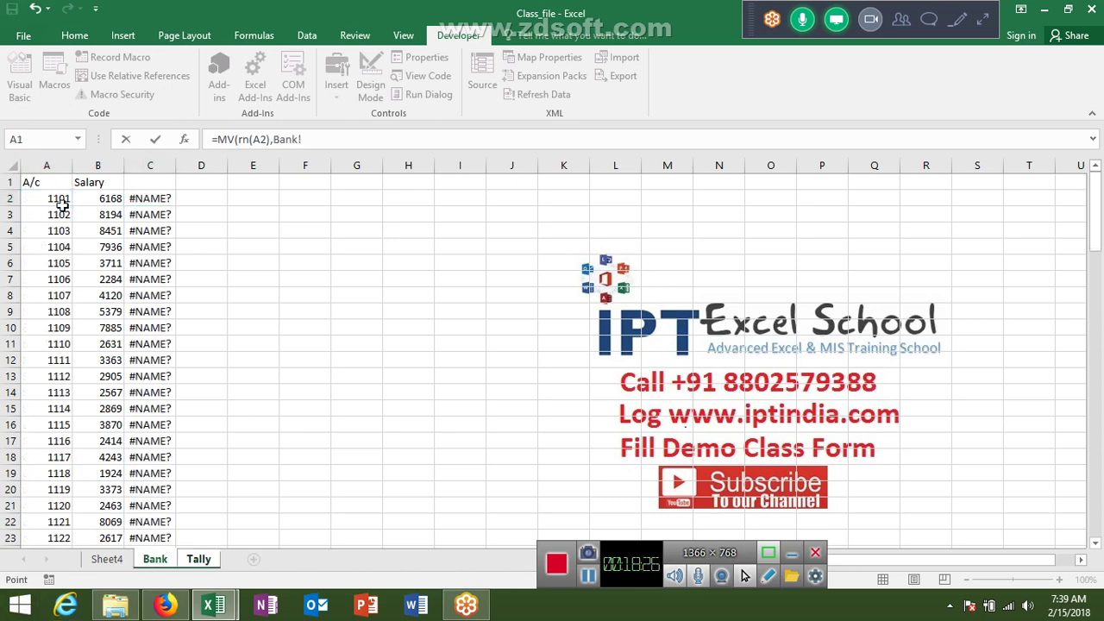
left_click(56, 199)
key("ctrl+shift+Down")
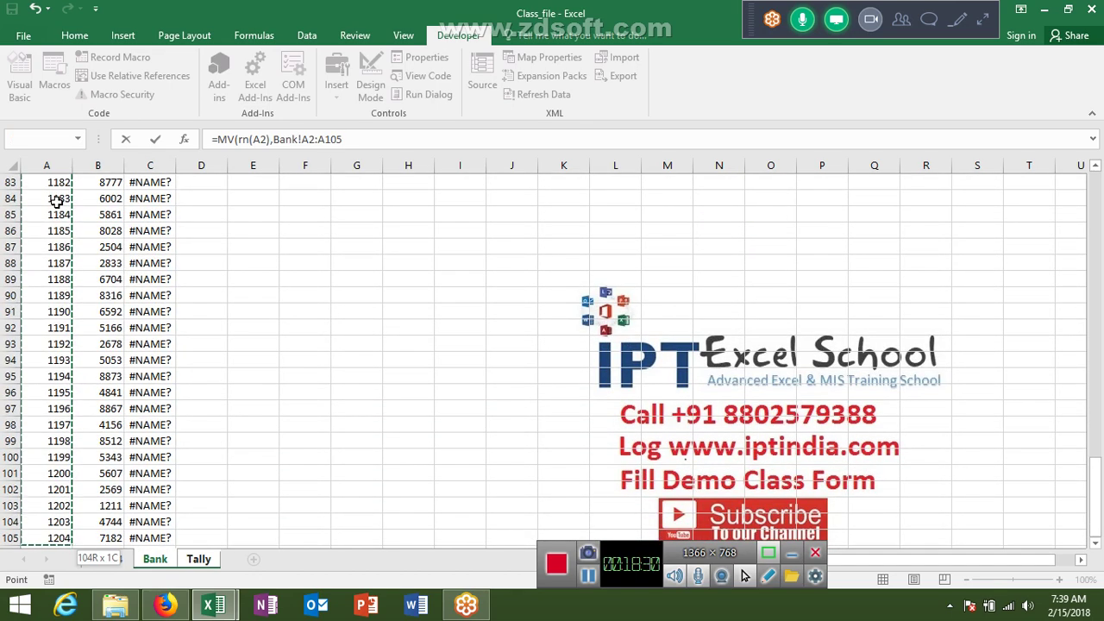
type(",1")
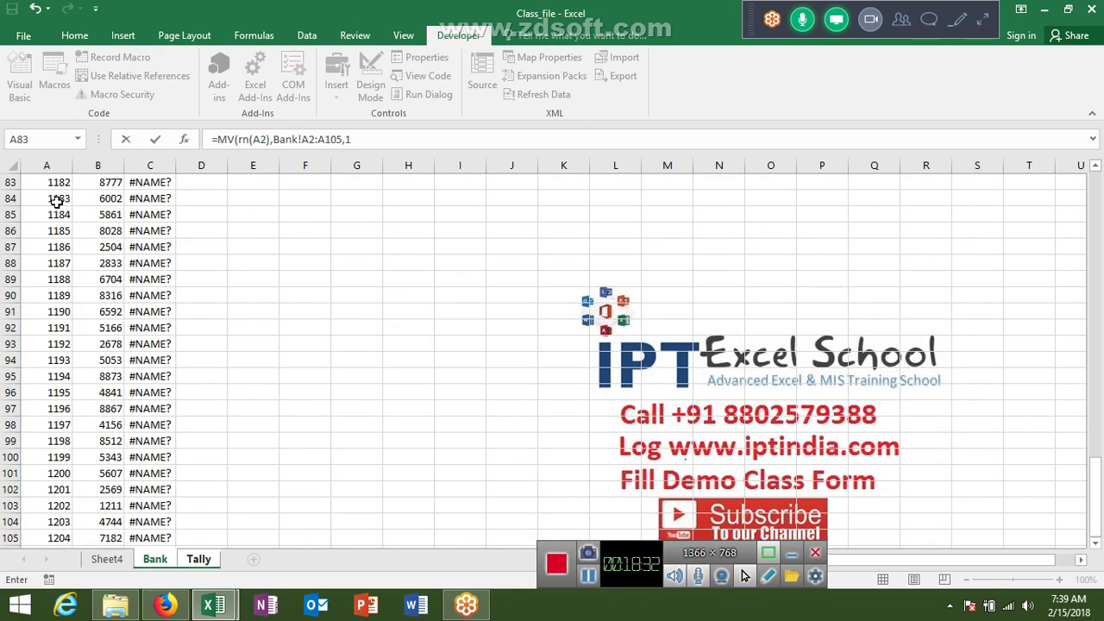
key("Return")
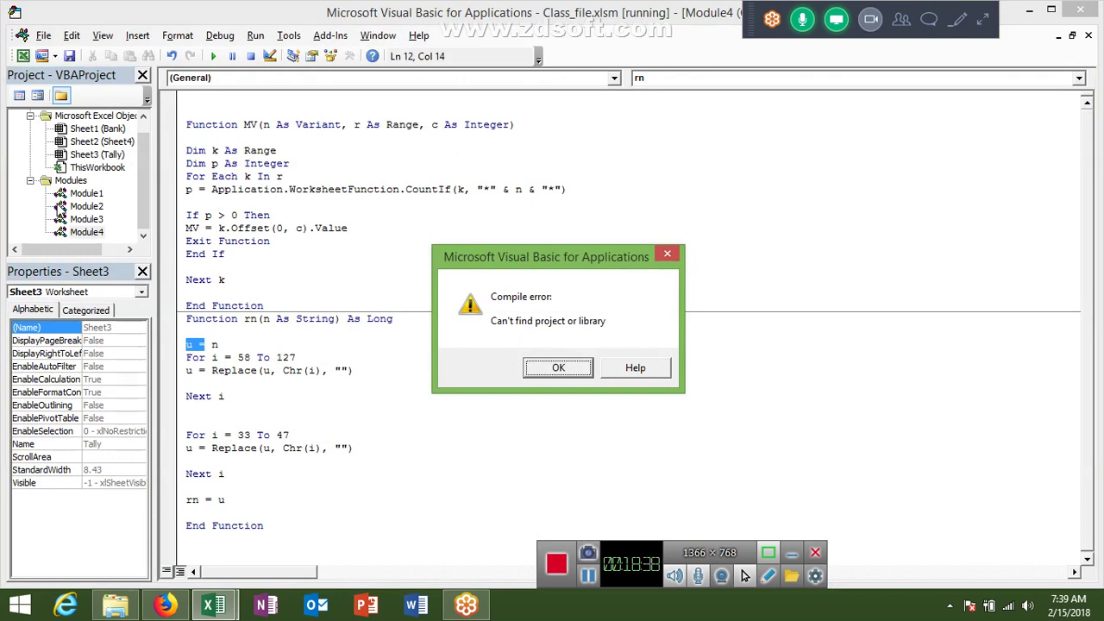
key("Return")
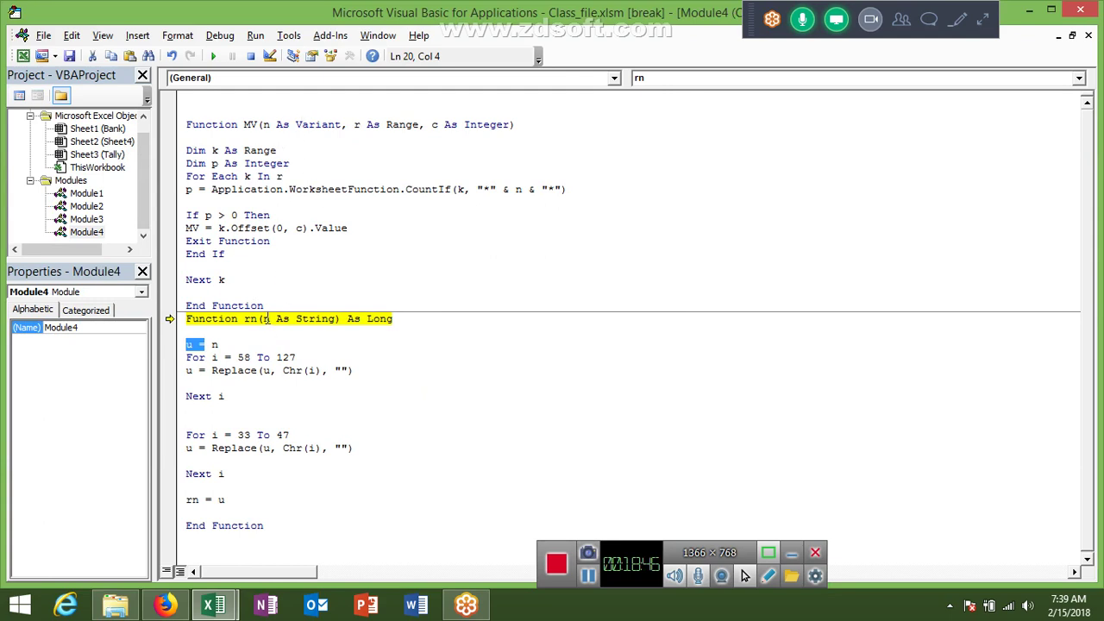
- Rename rn's parameter from n to mn and confirm the project reset
left_click(266, 318)
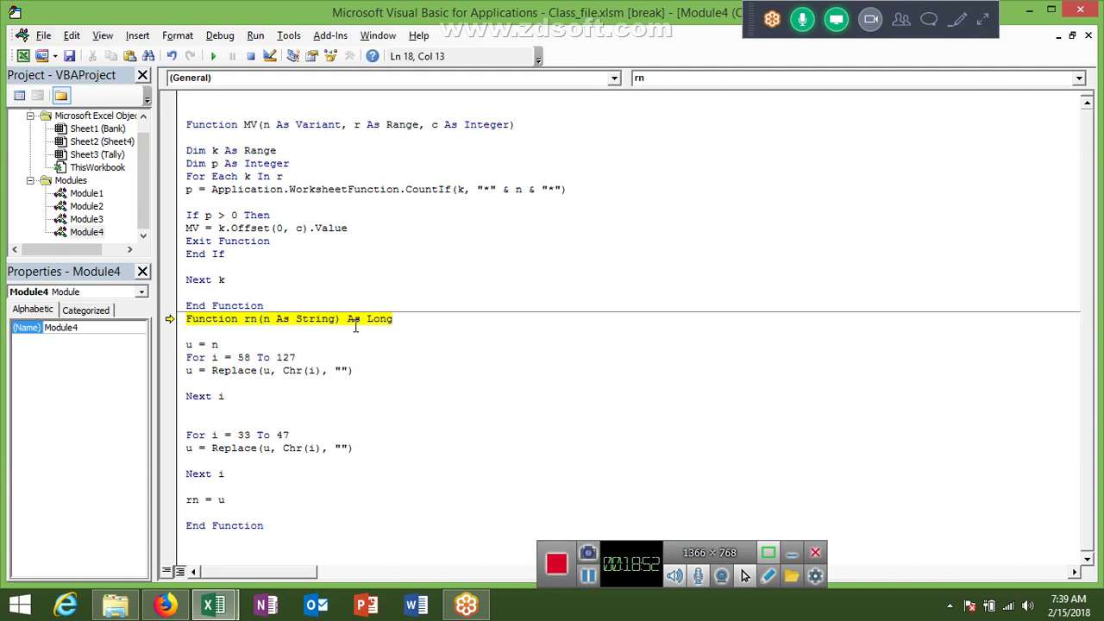
type("m")
left_click(301, 402)
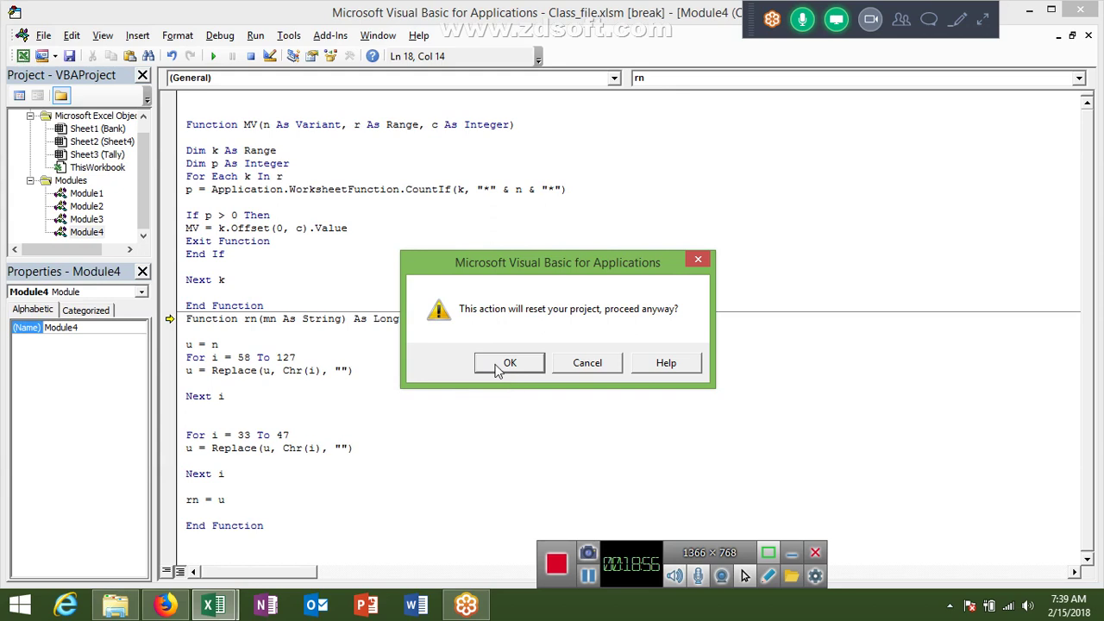
left_click(507, 363)
- Change u = n to u = mn and rerun, dismissing the same compile error
left_click(211, 345)
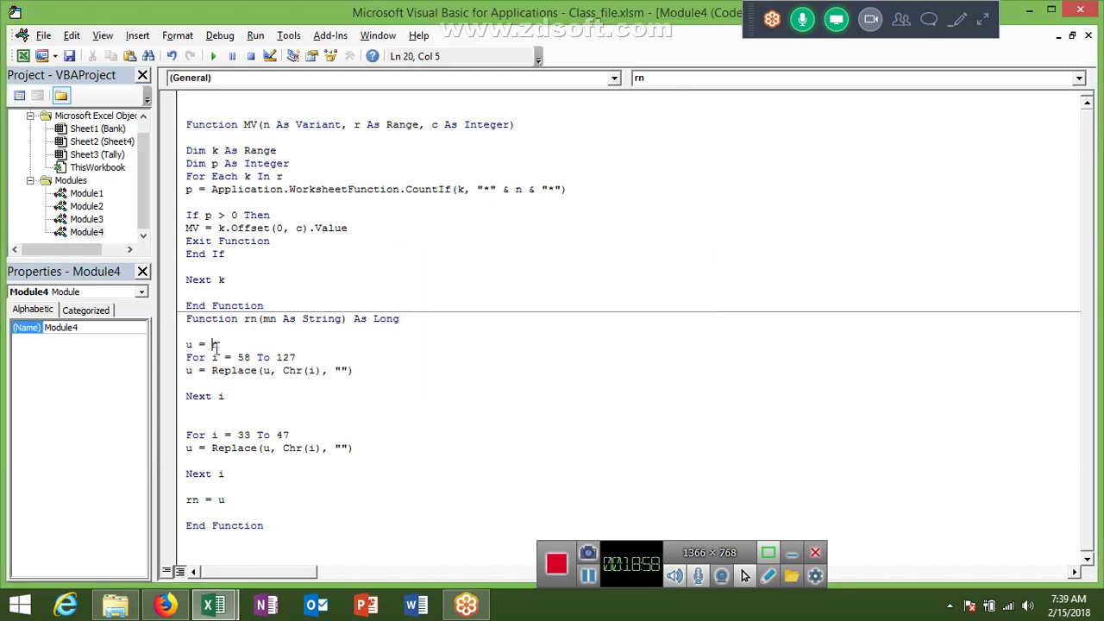
key("F5")
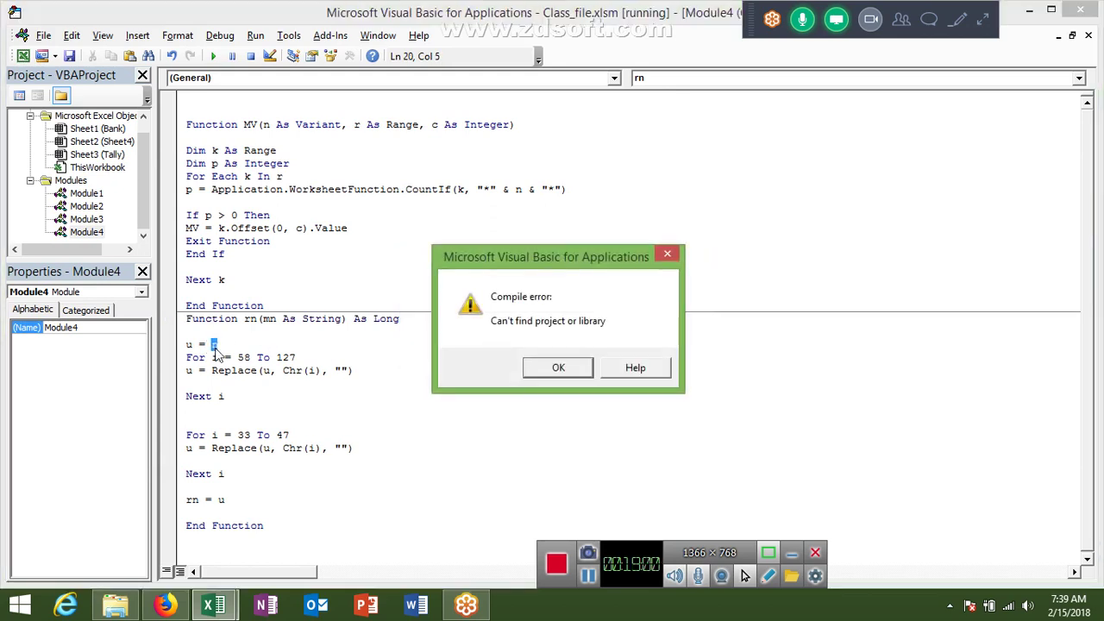
key("Return")
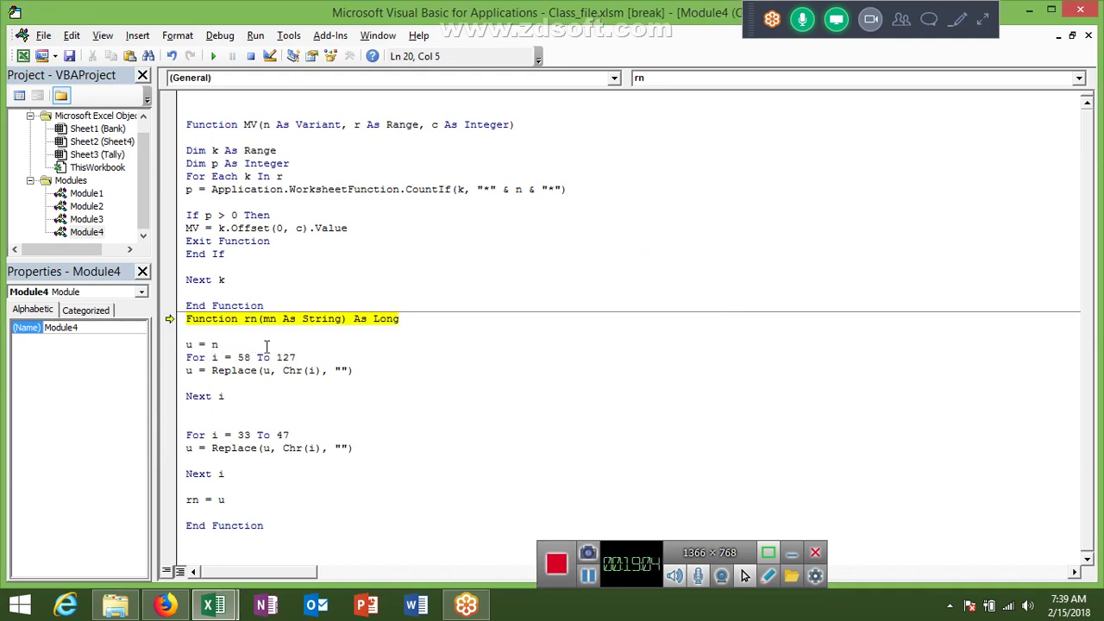
type("m")
left_click(257, 371)
left_click(214, 56)
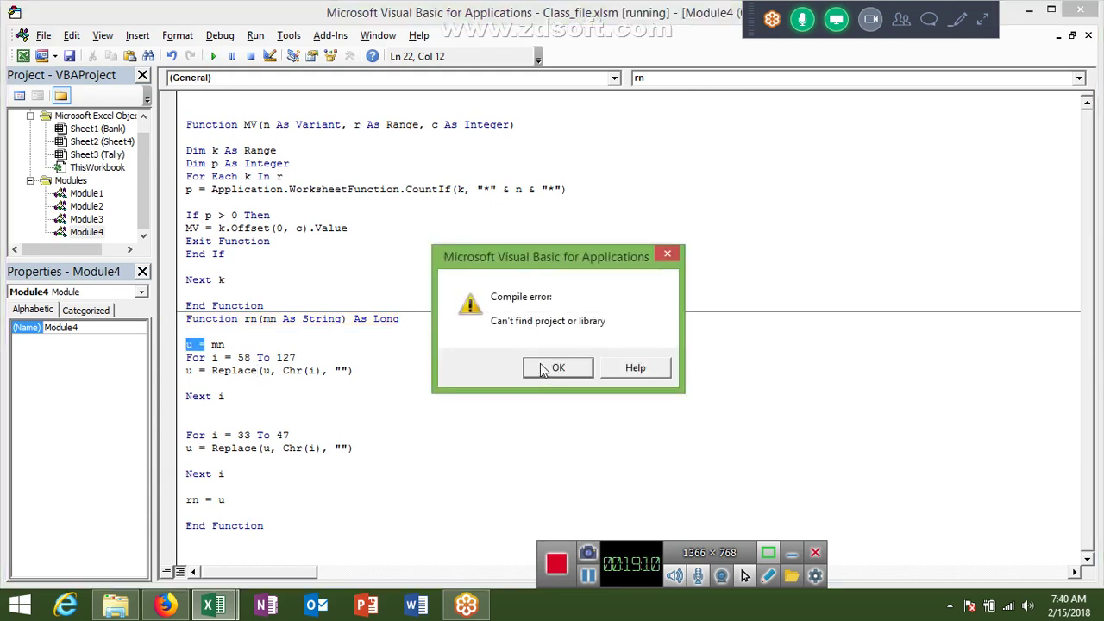
left_click(547, 373)
left_click(210, 334)
- Declare Dim u As String in rn, rerun it, and reset after the compile error
type("d")
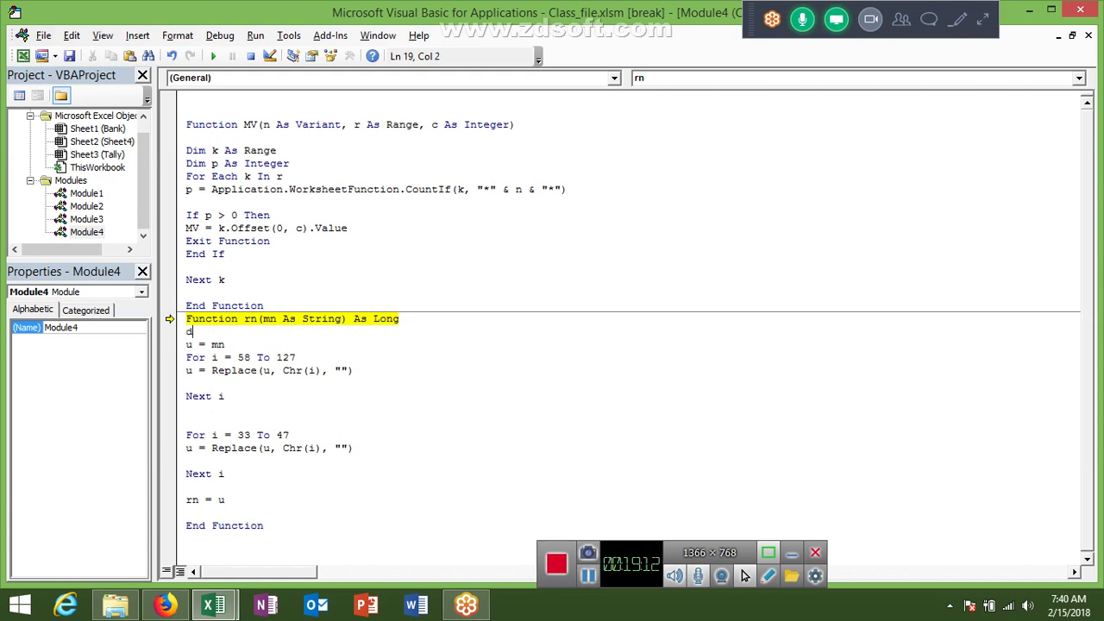
type("im")
type(" u as ")
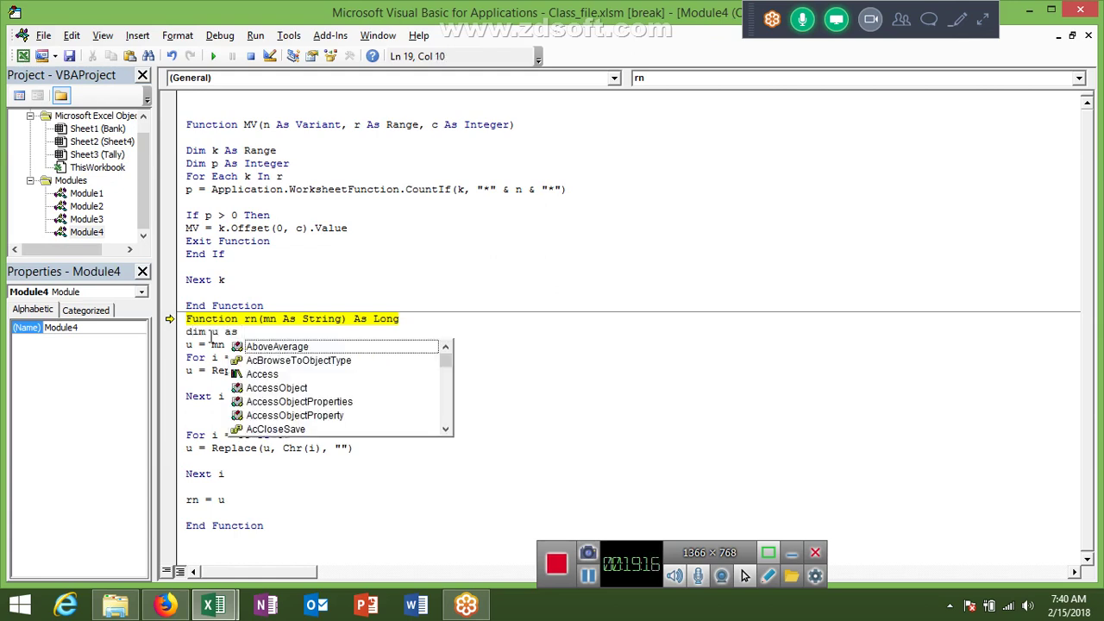
type("str")
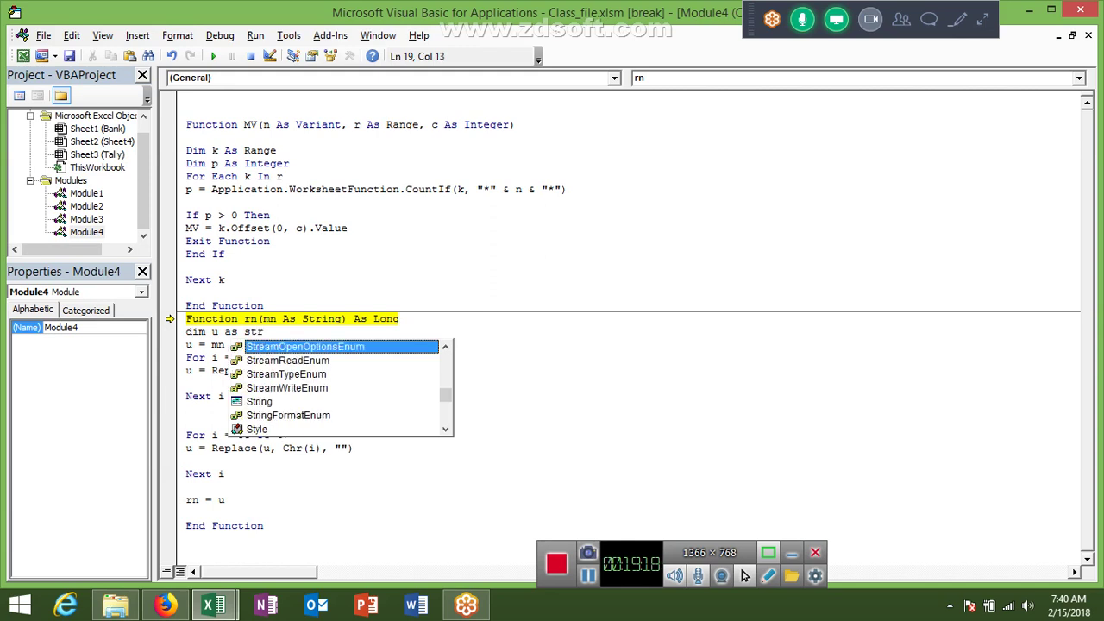
type("i")
key("Tab")
left_click(296, 411)
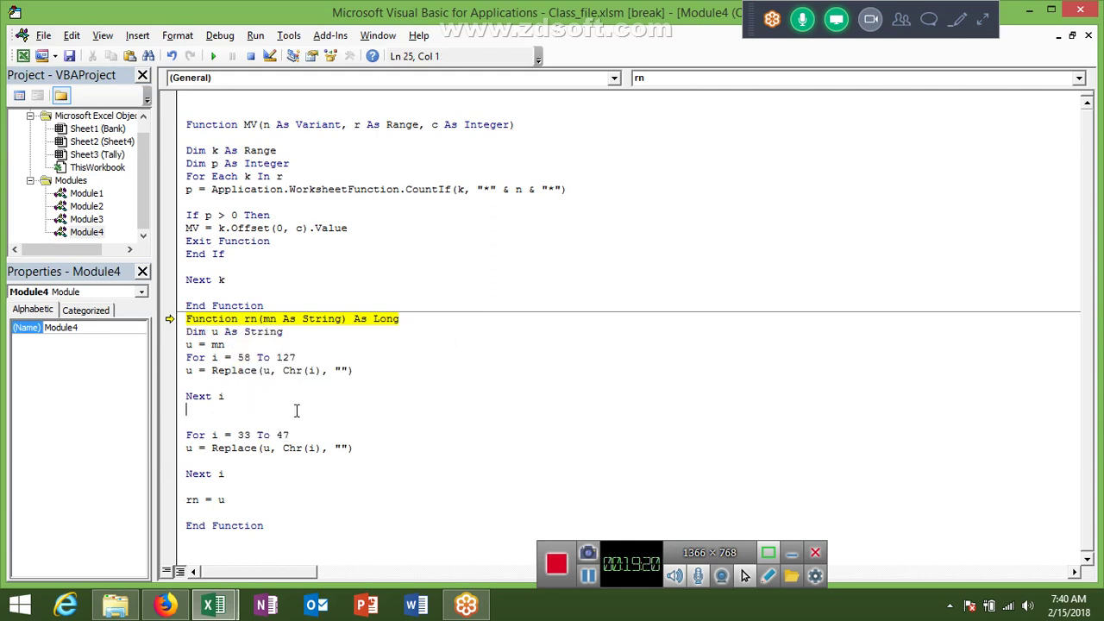
left_click(213, 57)
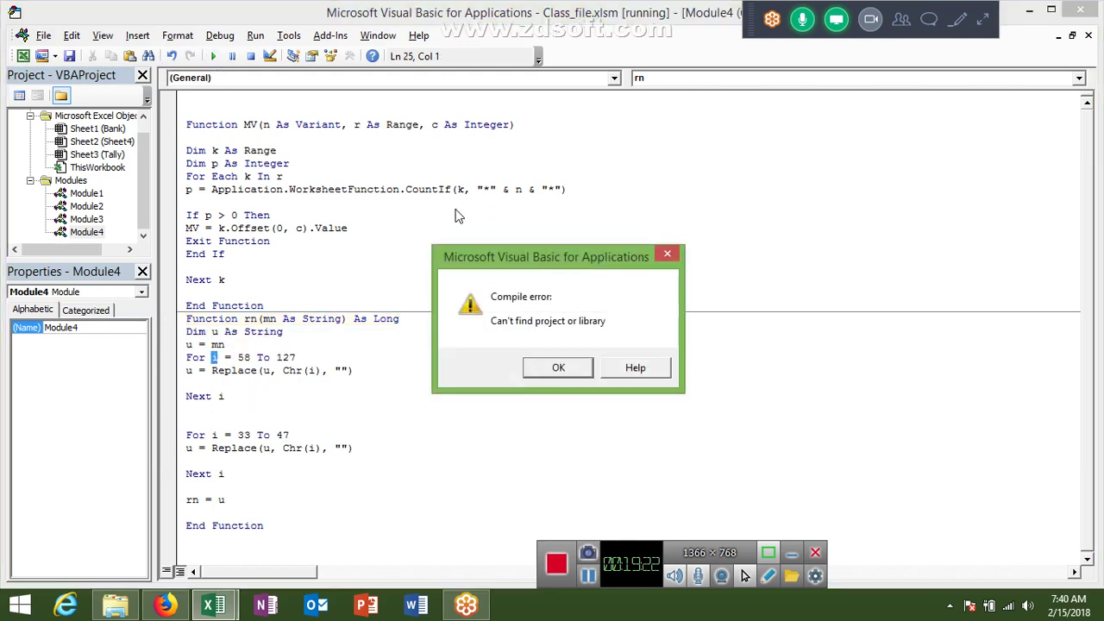
left_click(559, 367)
left_click(250, 56)
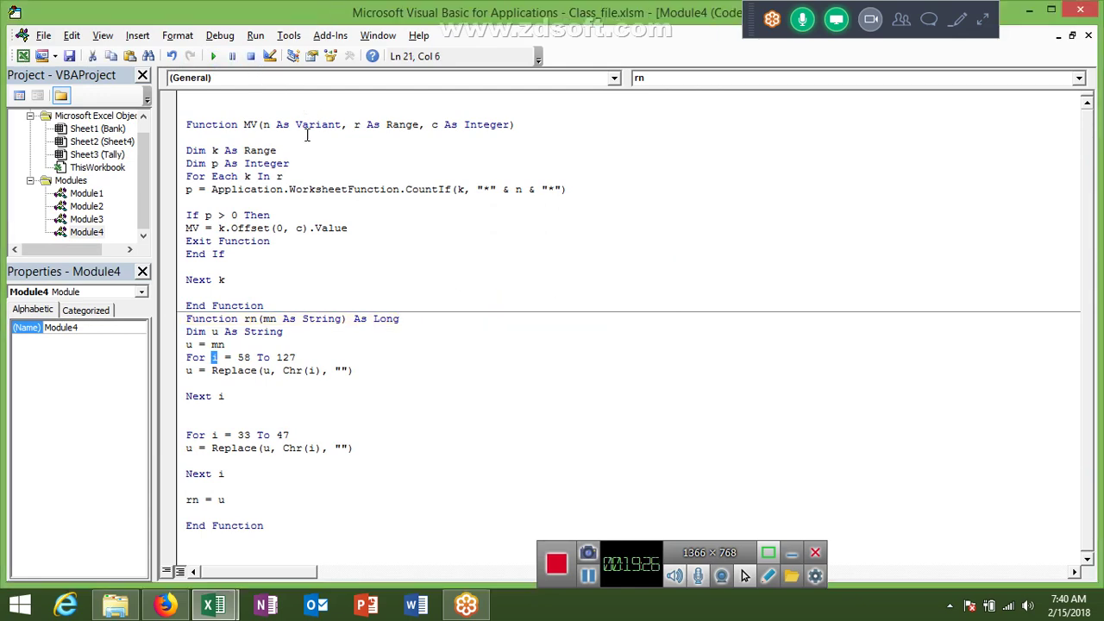
- Dismiss the recurring compile error, reset, and review MV's Offset line and rn's loops
key("alt+F11")
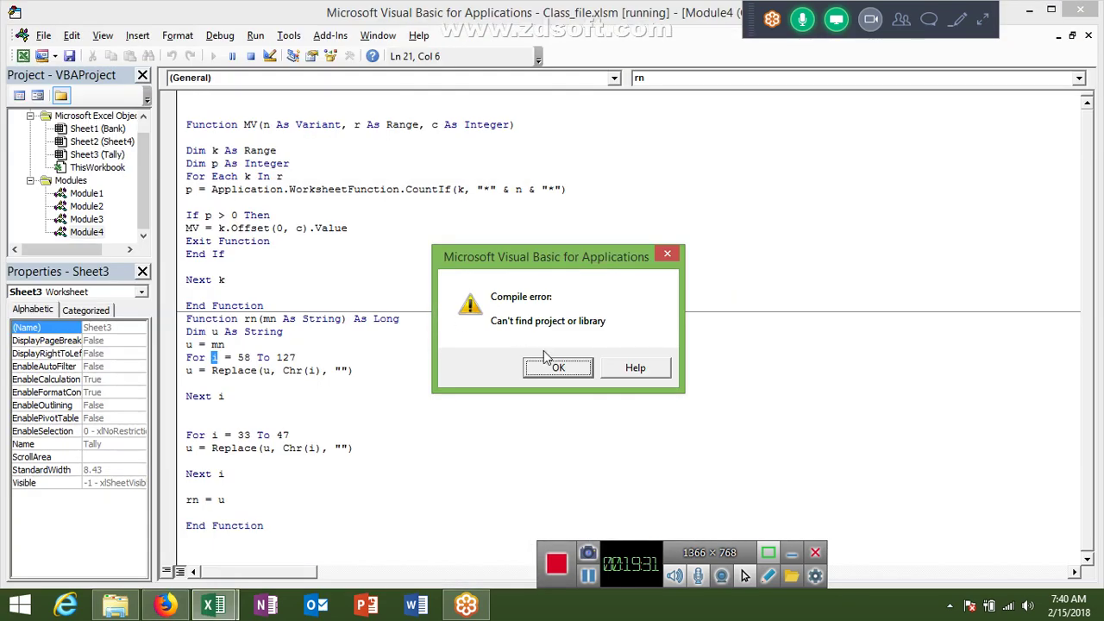
left_click(558, 367)
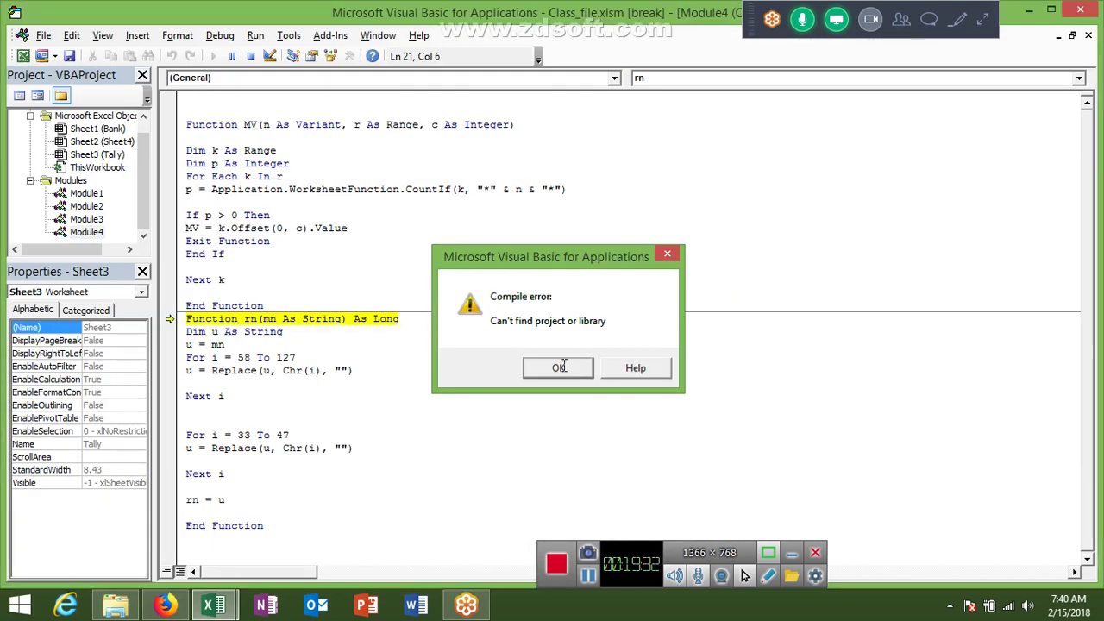
left_click(253, 55)
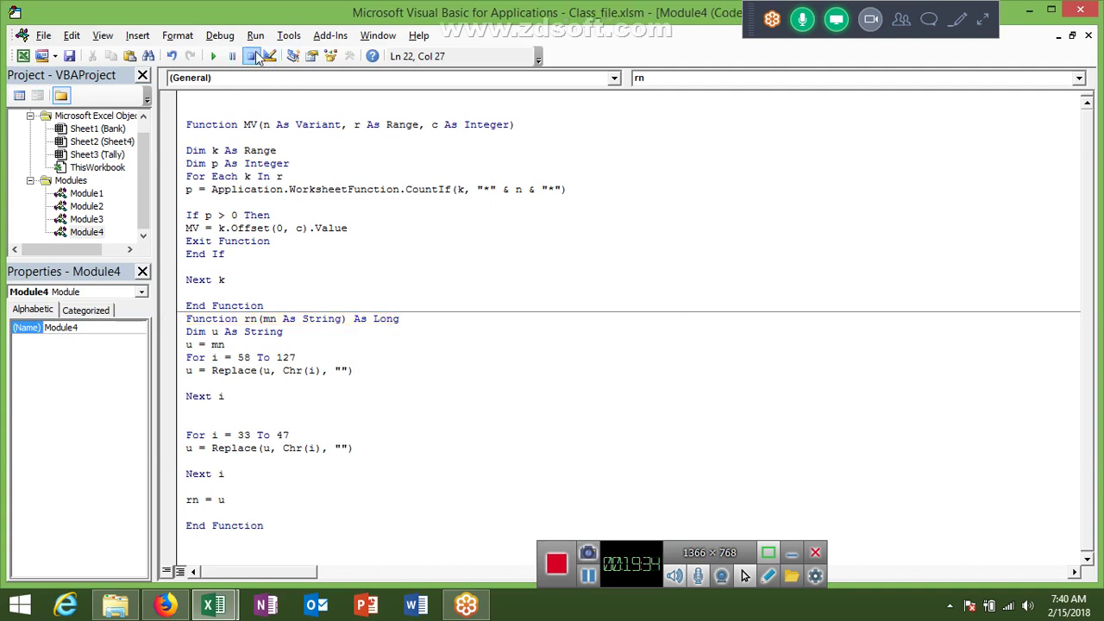
left_click(275, 227)
left_click(247, 474)
left_click(241, 409)
- Re-enter the mv(rn(A2),Bank!A2:A105,1) formula in C2 and dismiss the VBA compile error
key("alt+Tab")
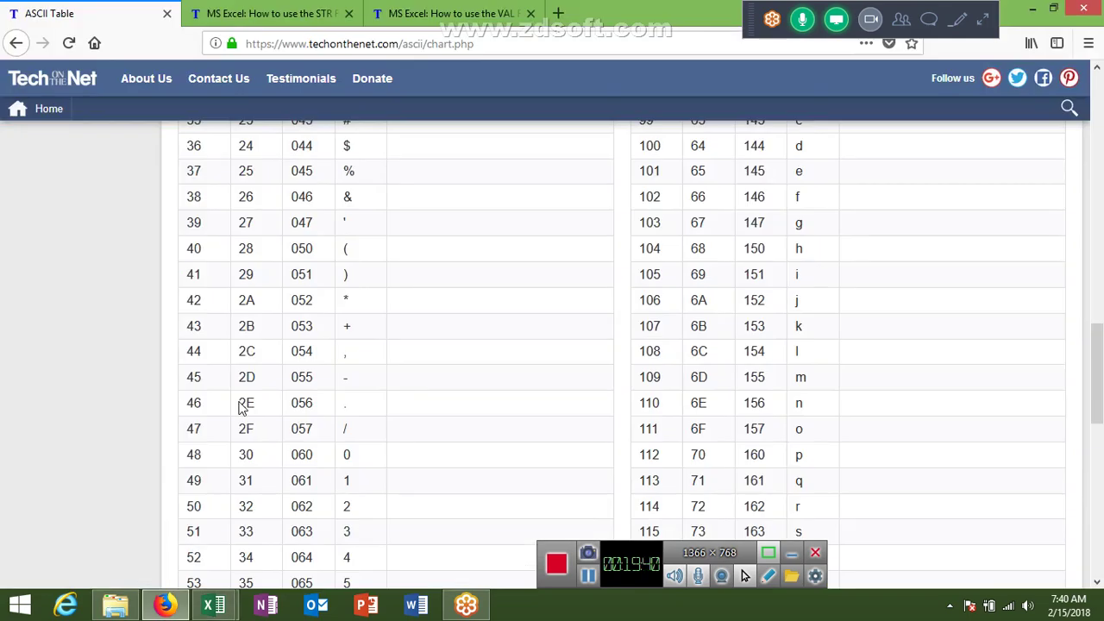
key("alt+Tab")
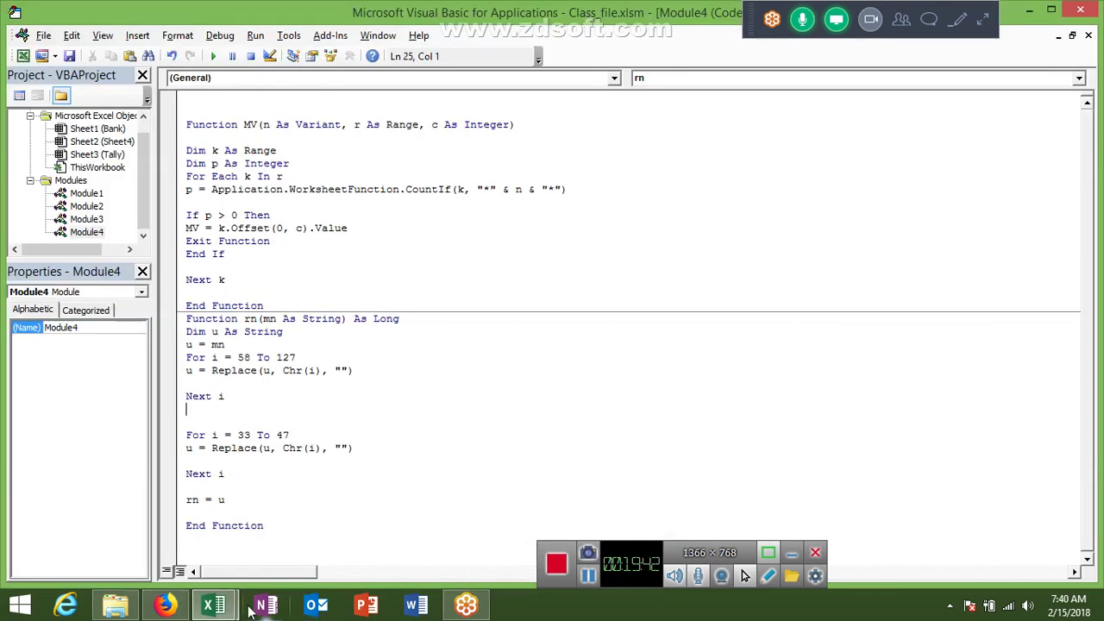
mouse_move(214, 605)
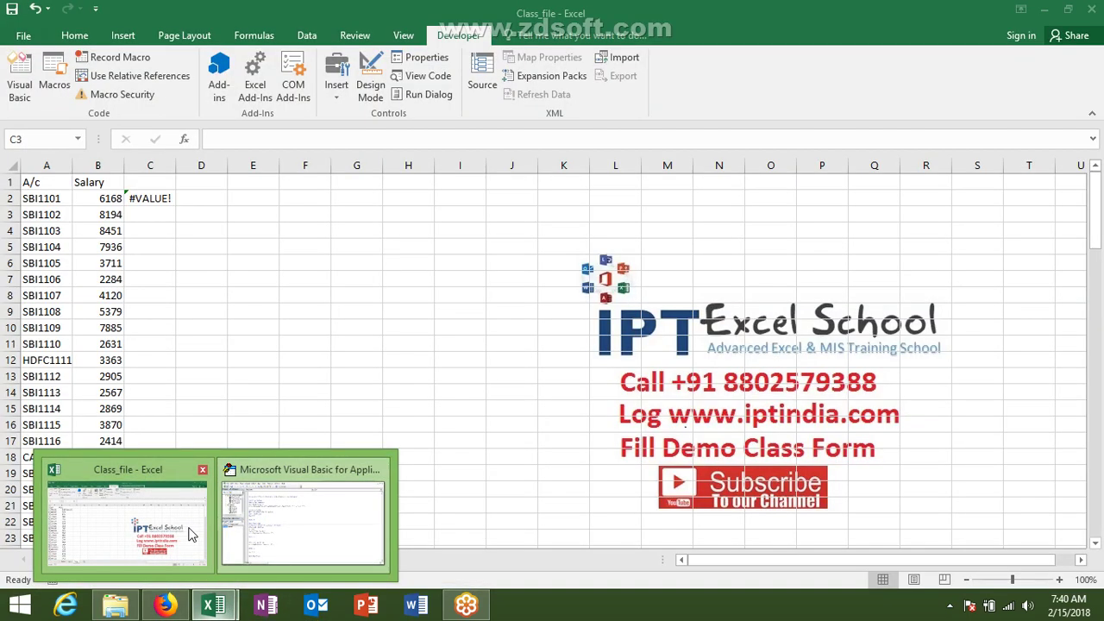
left_click(190, 533)
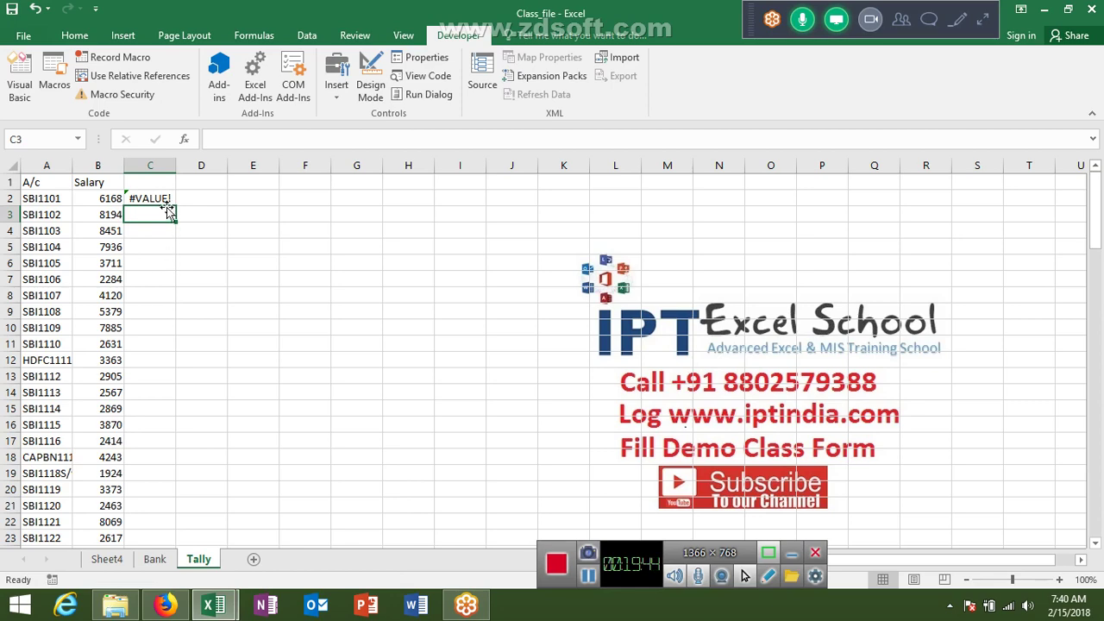
left_click(158, 198)
double_click(162, 197)
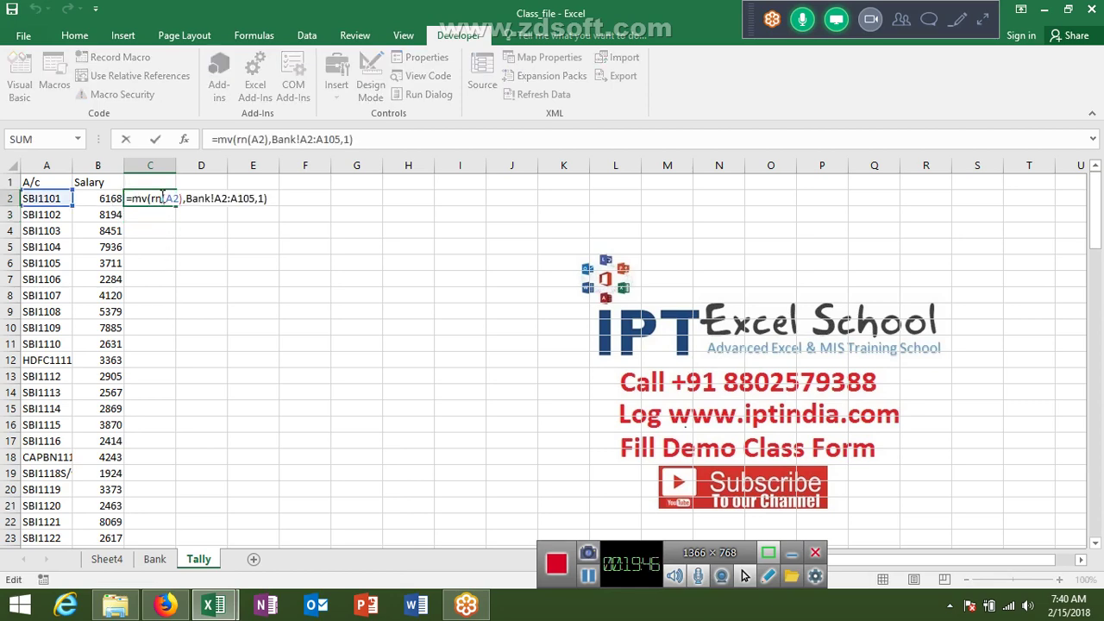
key("Return")
left_click(558, 369)
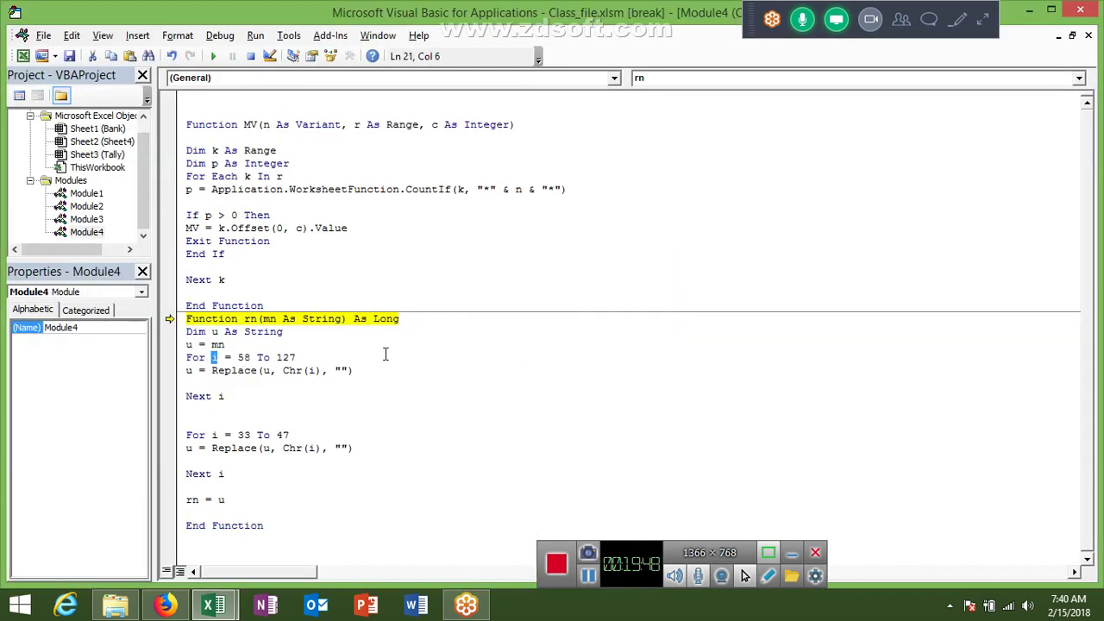
left_click(187, 358)
- Insert a line below Dim u As String and declare Dim i As Long
key("Return")
key("Up")
key("Up")
key("Return")
key("Up")
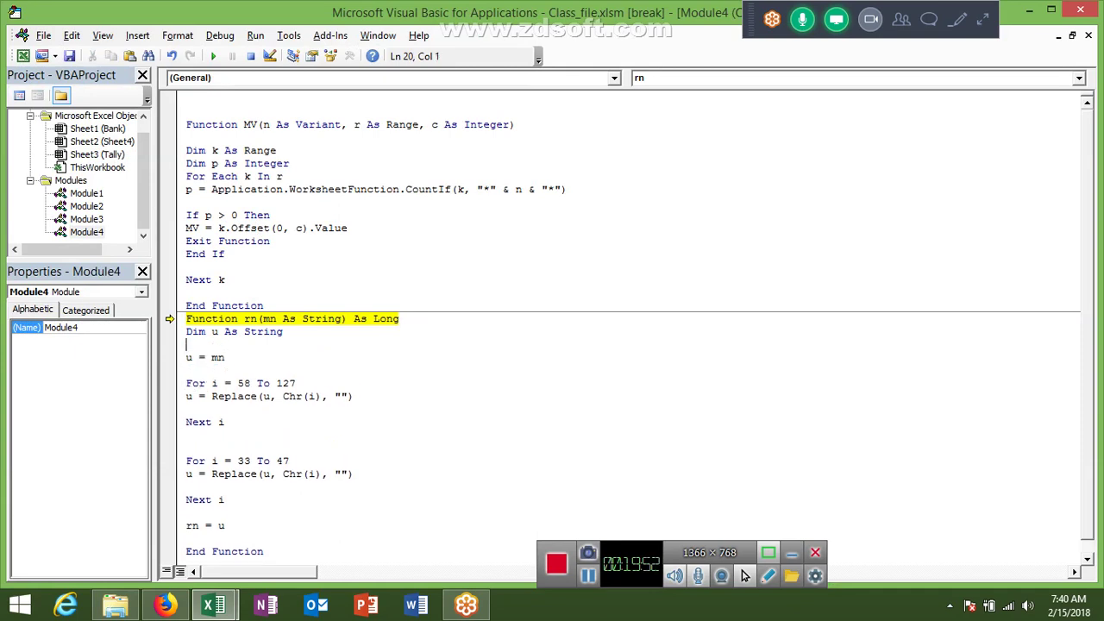
type("dim i")
type(" as Lo")
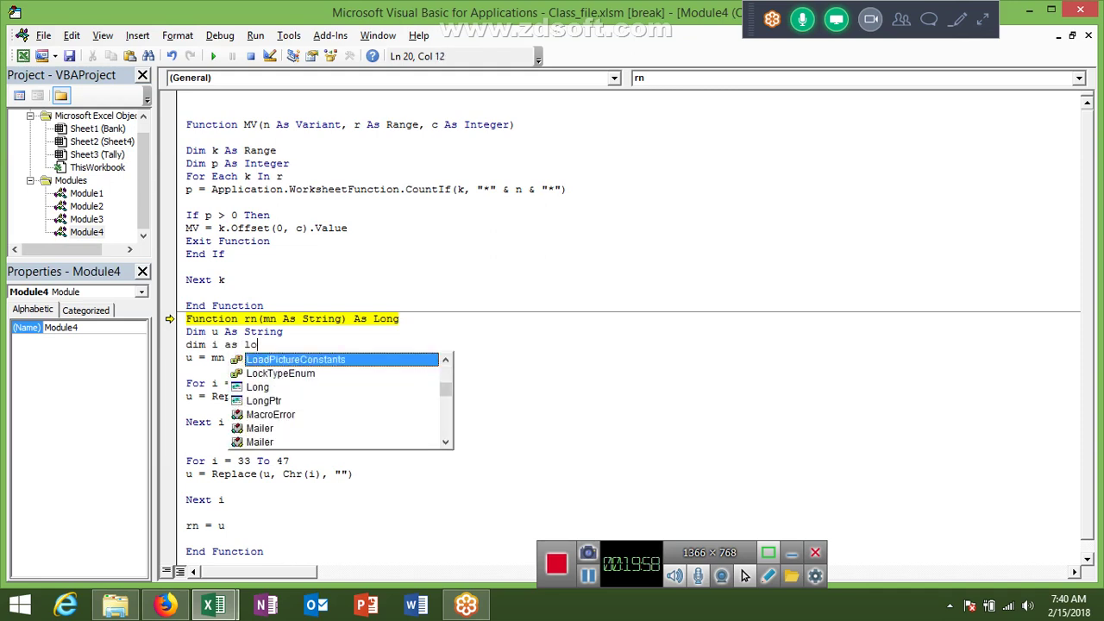
type("ng")
key("Escape")
left_click(316, 474)
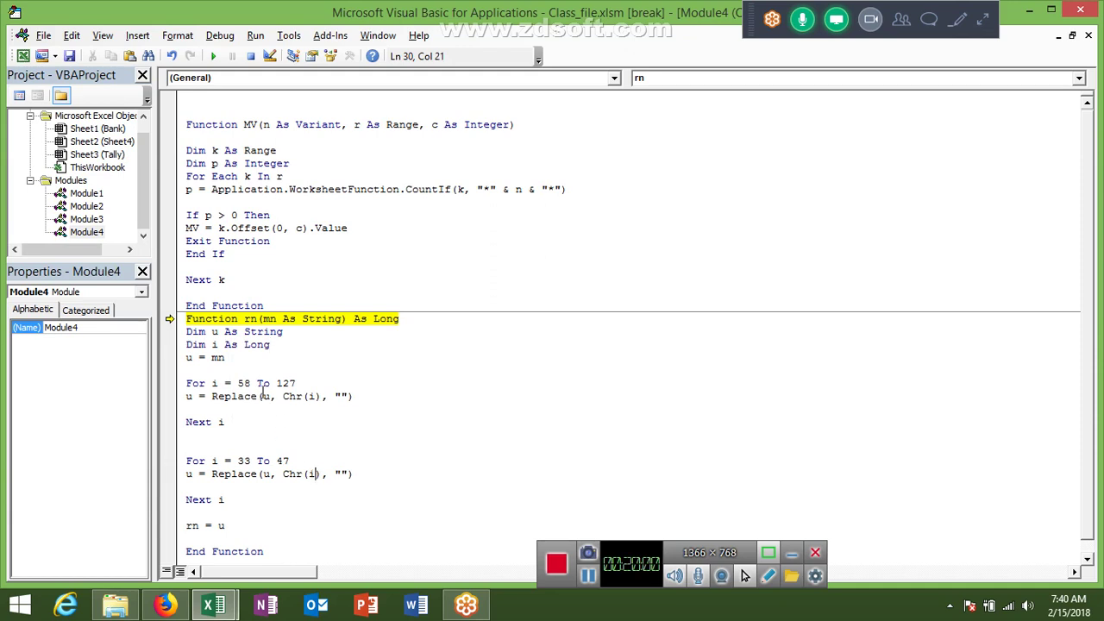
- Rerun rn, dismiss the Chr compile error, and inspect the Replace call
left_click(213, 57)
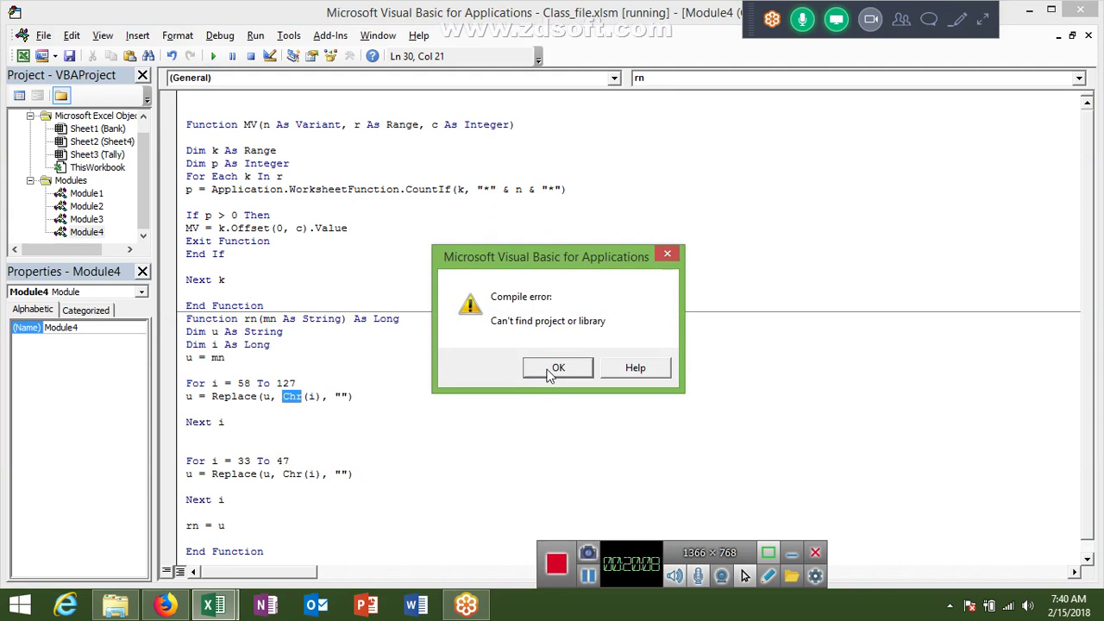
left_click(552, 367)
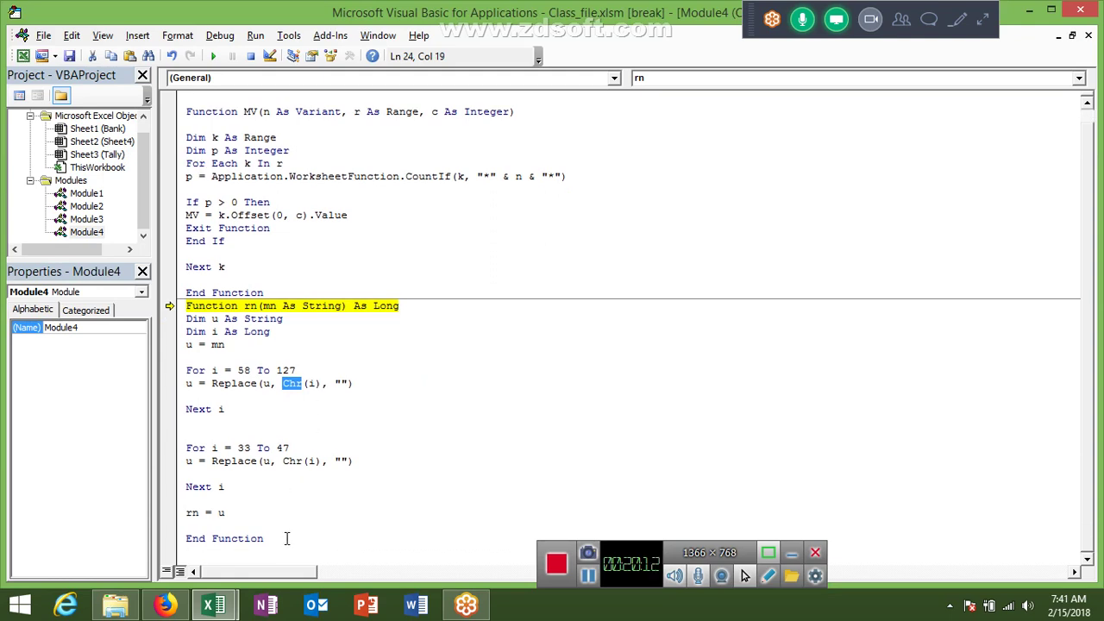
double_click(255, 384)
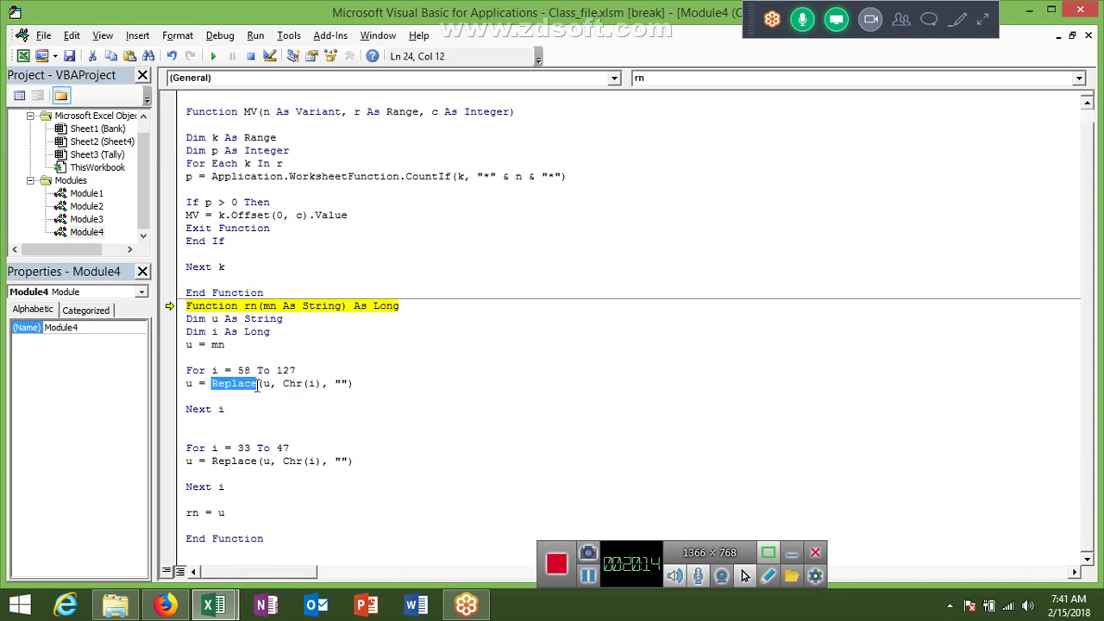
left_click(285, 536)
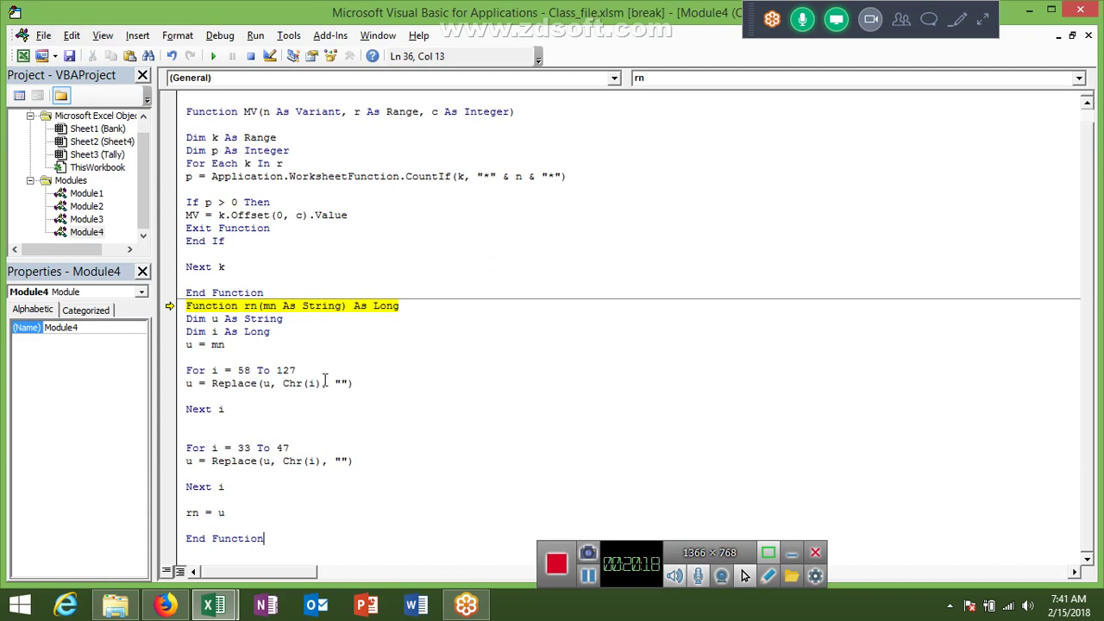
key("alt+Tab")
scroll(324, 380, "up", 5)
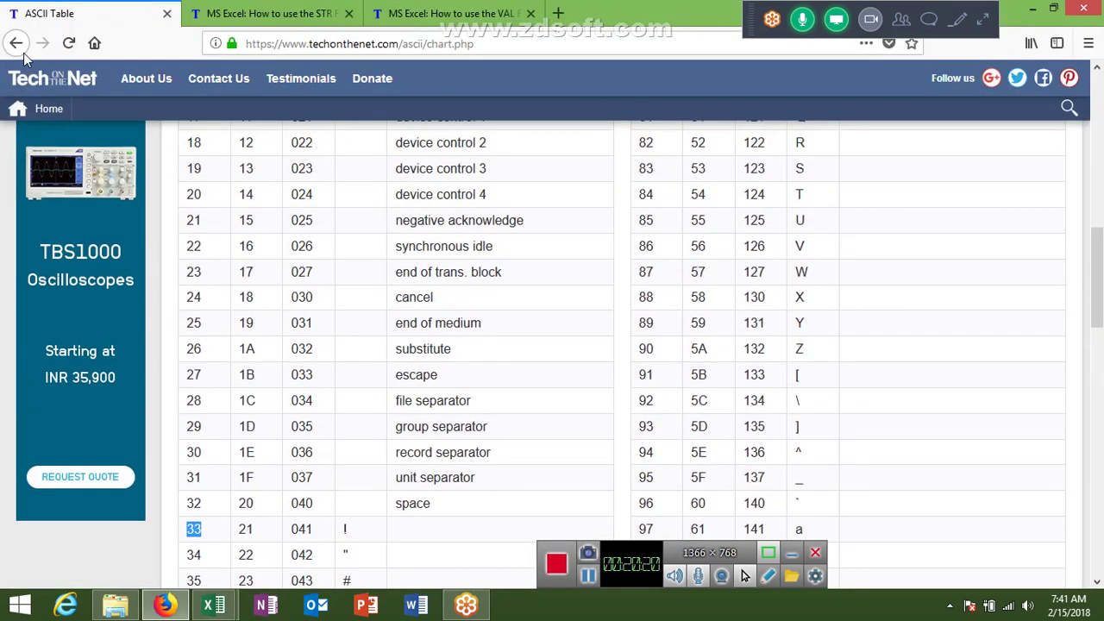
left_click(17, 44)
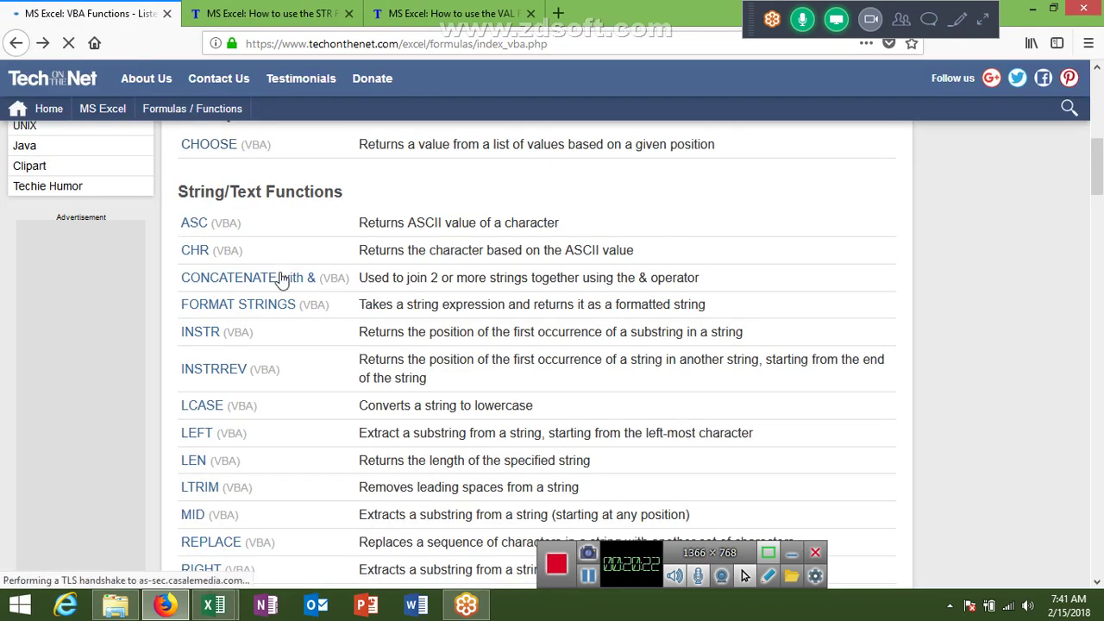
key("alt+Tab")
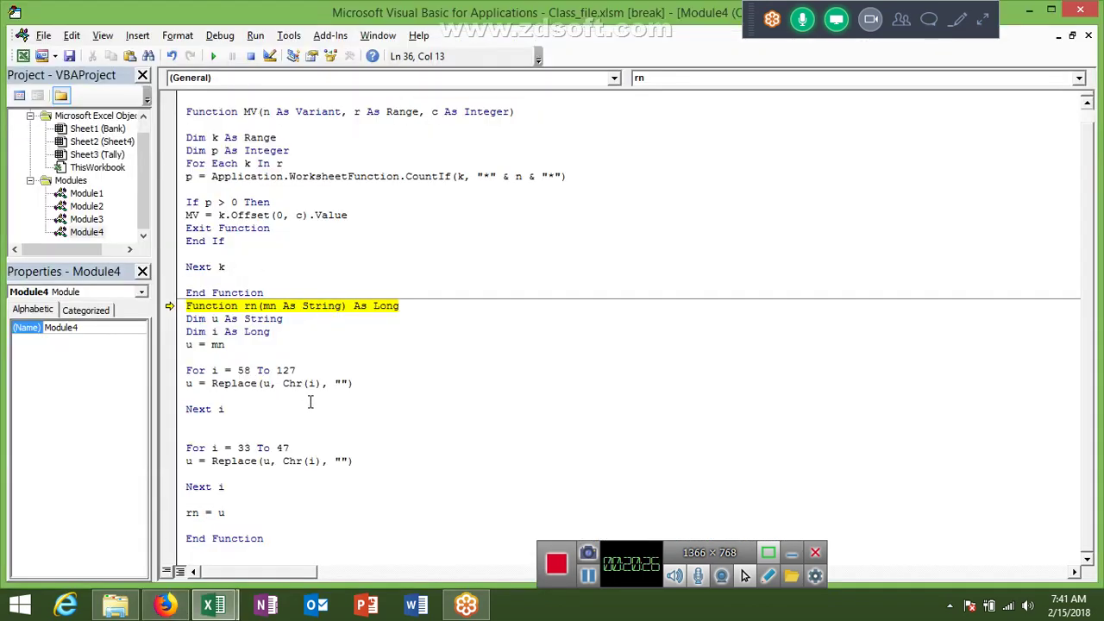
key("alt+Tab")
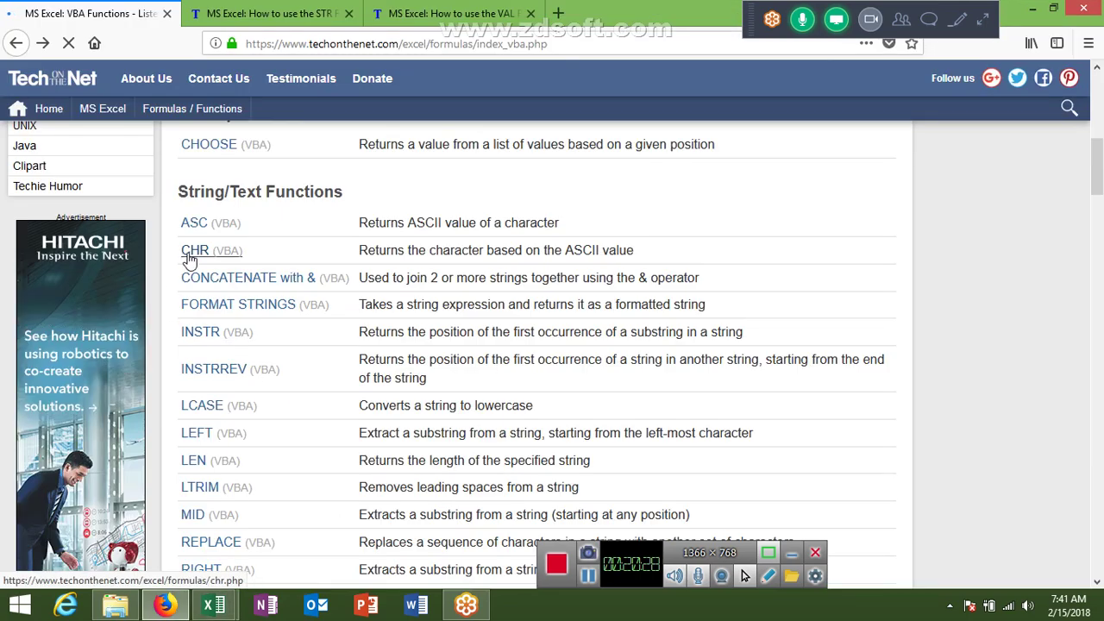
key("alt+Tab")
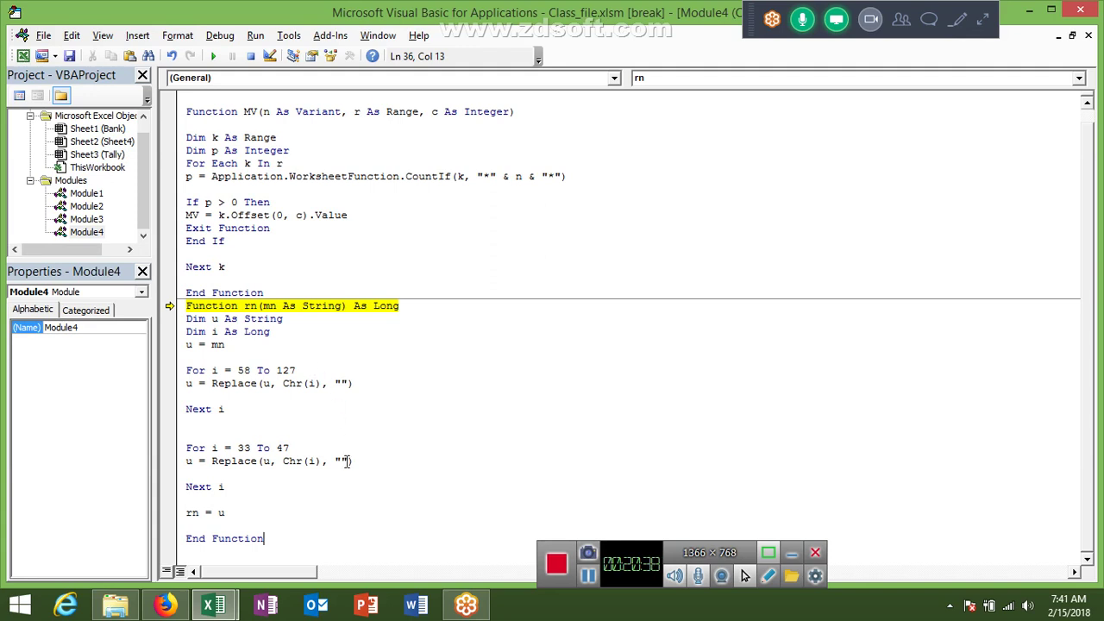
- Rerun rn, dismiss the Can't find project or library error, and select all the module's code
double_click(220, 513)
left_click(375, 397)
left_click(213, 57)
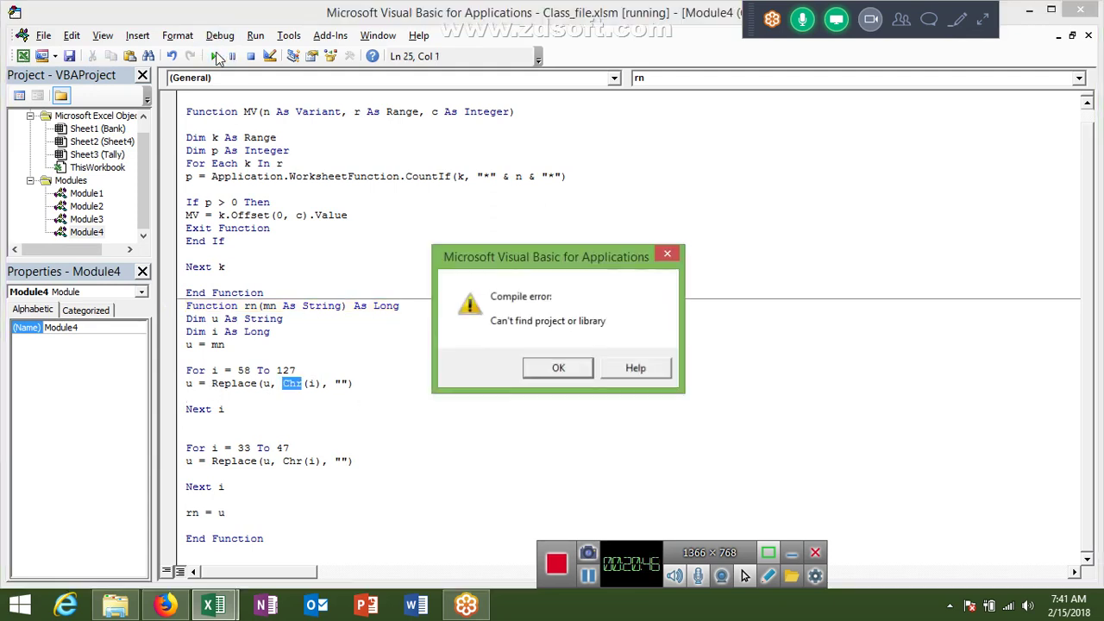
left_click(559, 366)
key("ctrl+a")
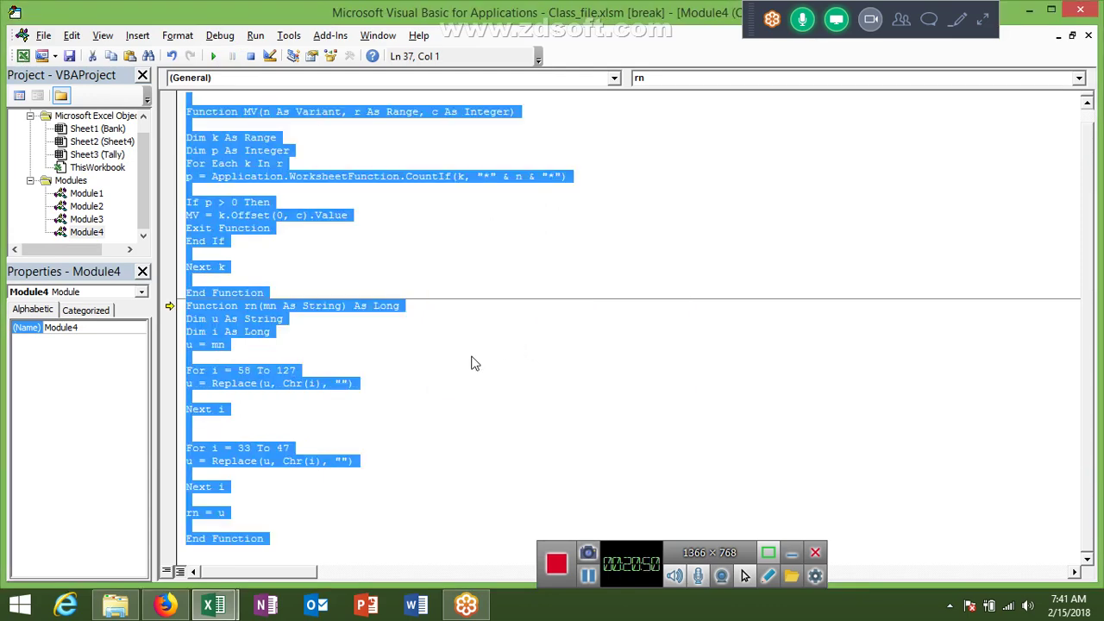
left_click(802, 19)
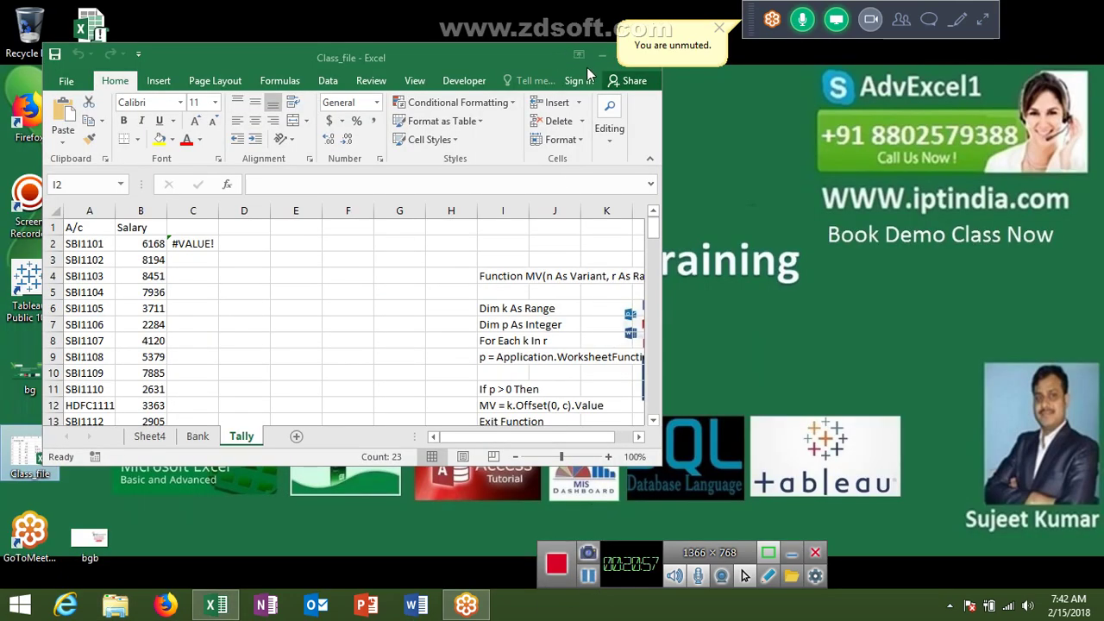
- Maximize Excel and re-enter C2's formula, which again raises the Chr compile error
double_click(589, 57)
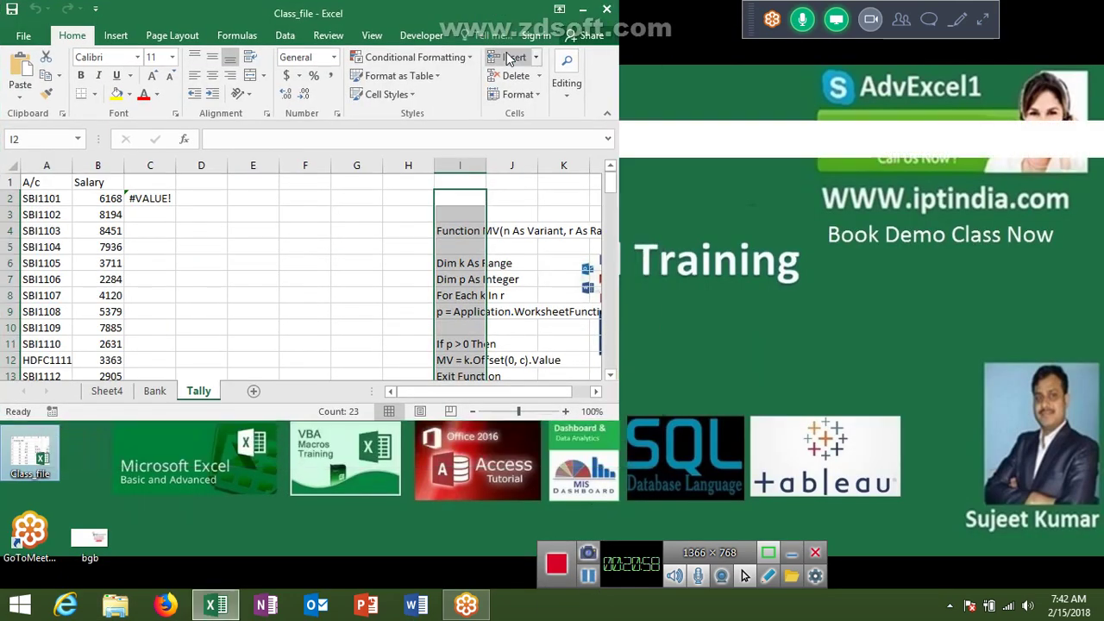
double_click(145, 198)
key("Return")
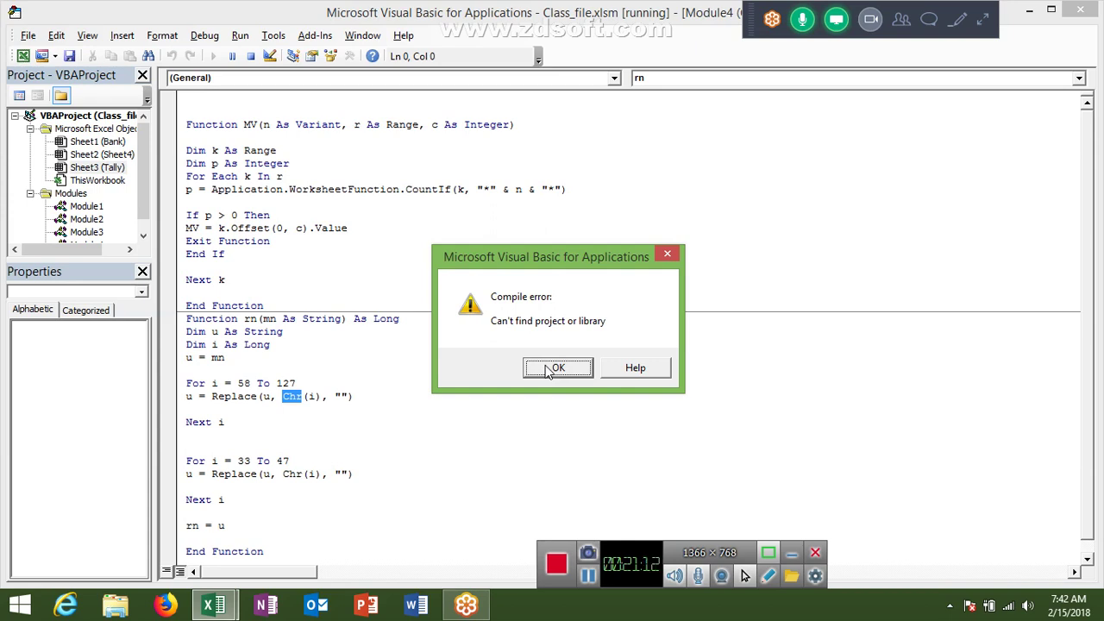
- Dismiss the compile error, add a blank line above the first Replace, and inspect Chr(i)
left_click(555, 368)
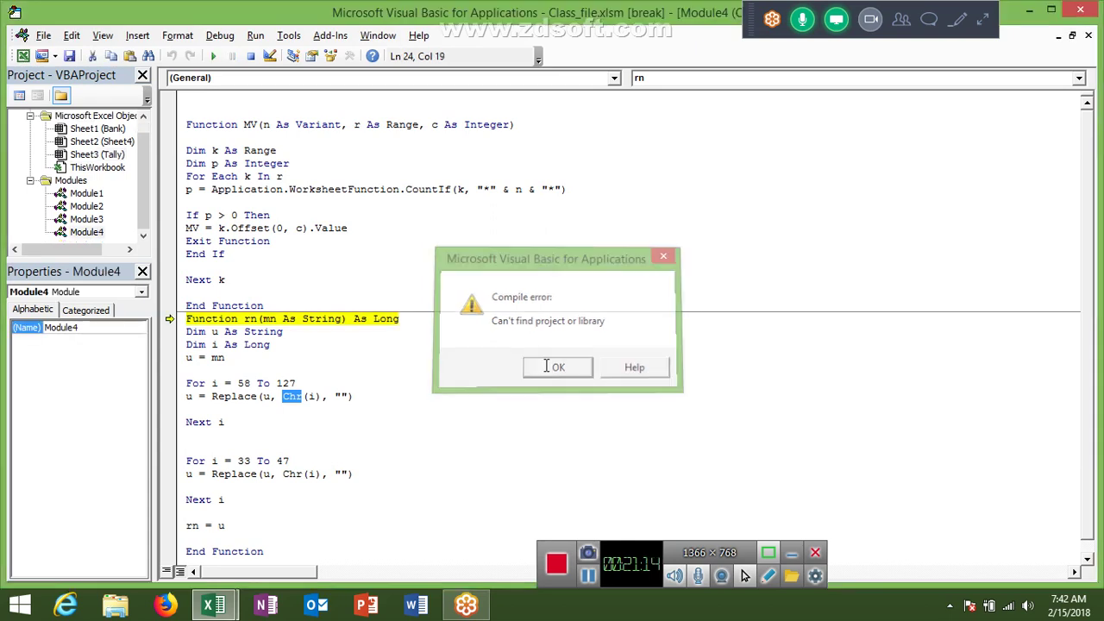
left_click(187, 396)
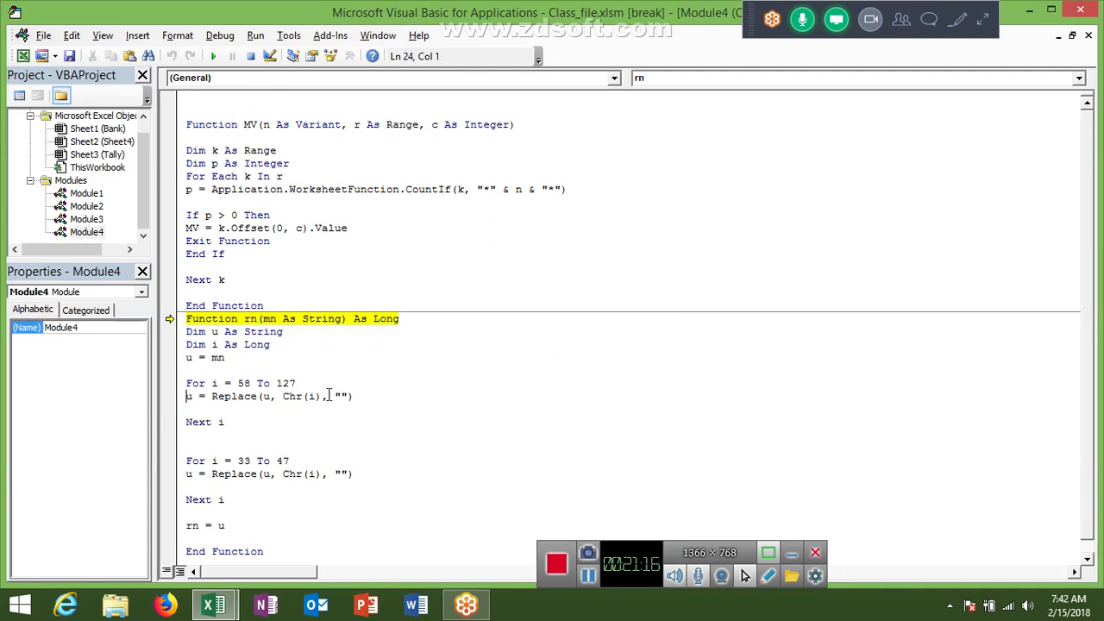
key("Return")
left_click(190, 434)
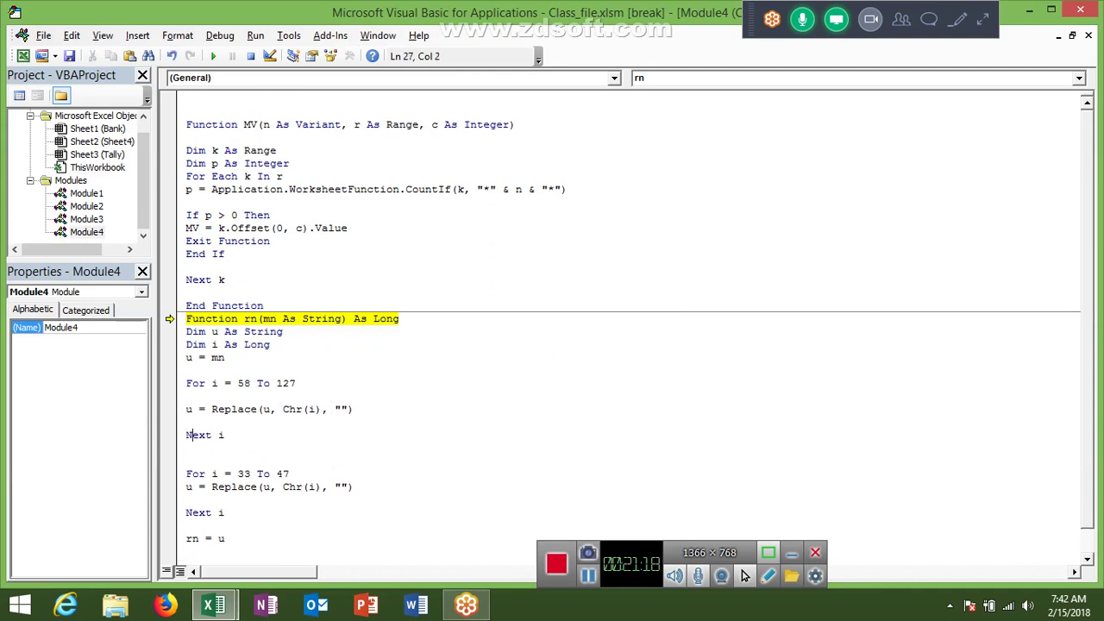
left_click(314, 409)
double_click(314, 410)
left_click(296, 409)
- Reset the paused rn function and return to Excel's Tally sheet, where C2 still shows #VALUE!
scroll(300, 353, "down", 1)
scroll(300, 355, "up", 1)
scroll(350, 418, "down", 1)
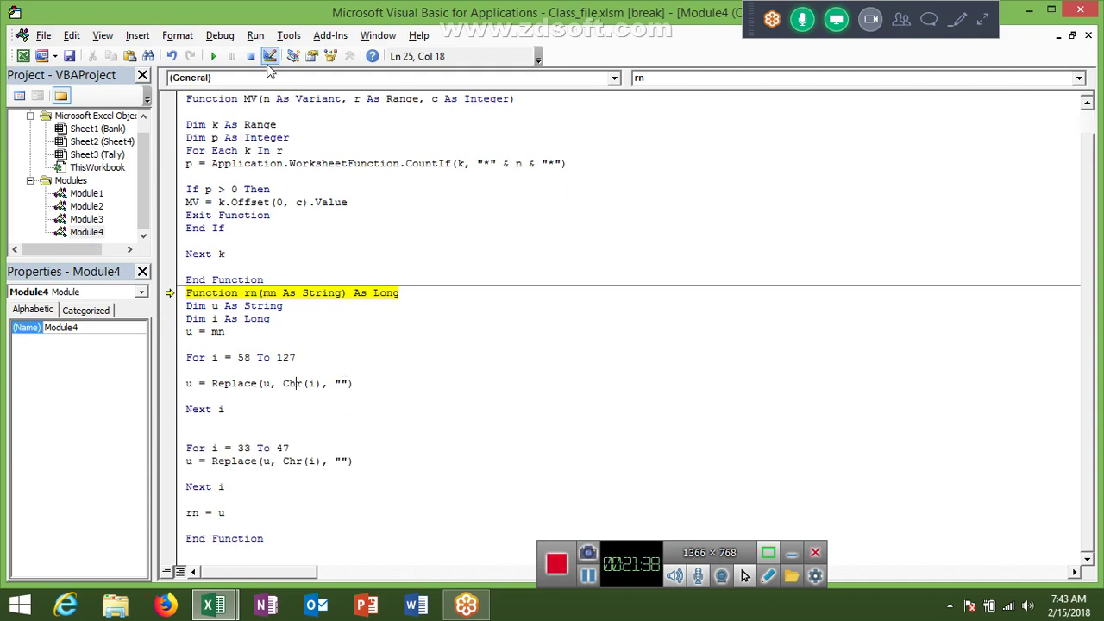
left_click(251, 57)
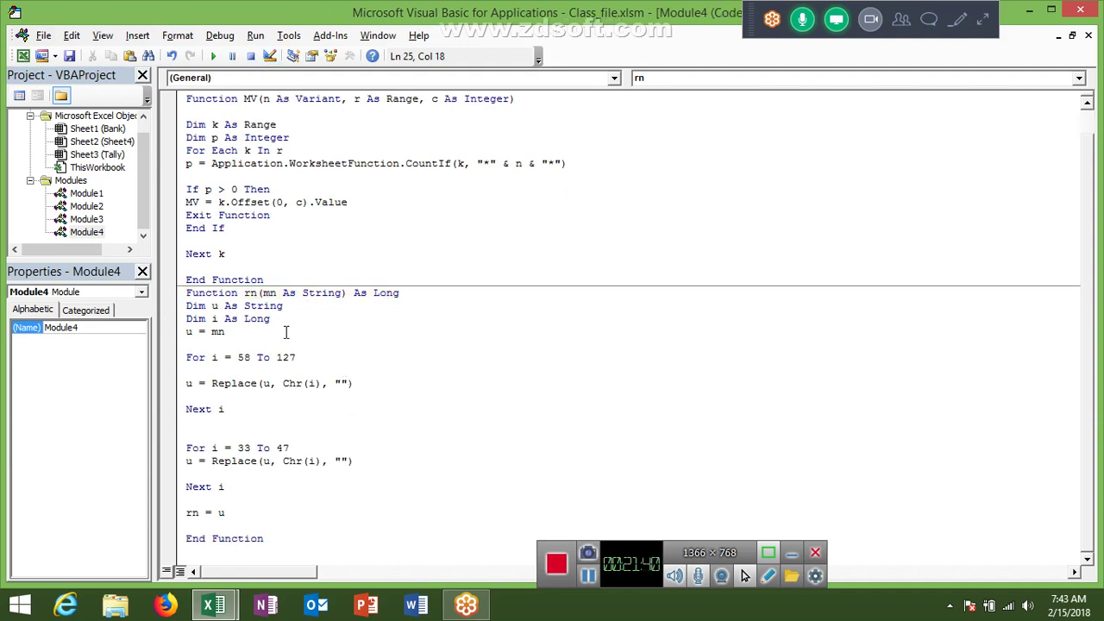
key("alt+F11")
scroll(336, 250, "down", 5)
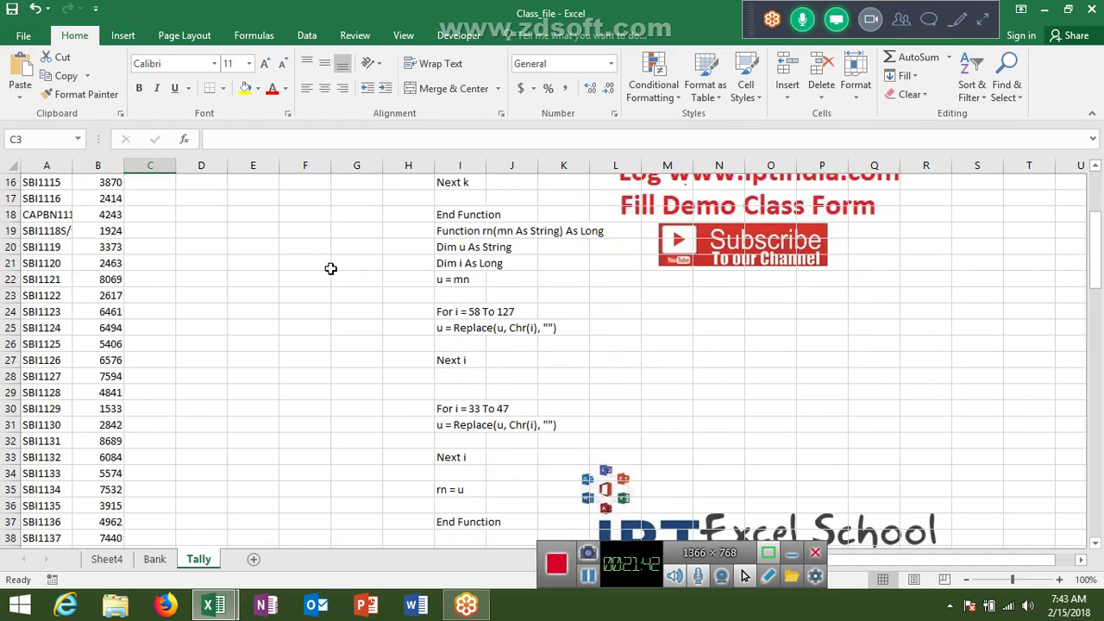
scroll(331, 268, "down", 4)
scroll(330, 268, "up", 5)
scroll(332, 263, "up", 4)
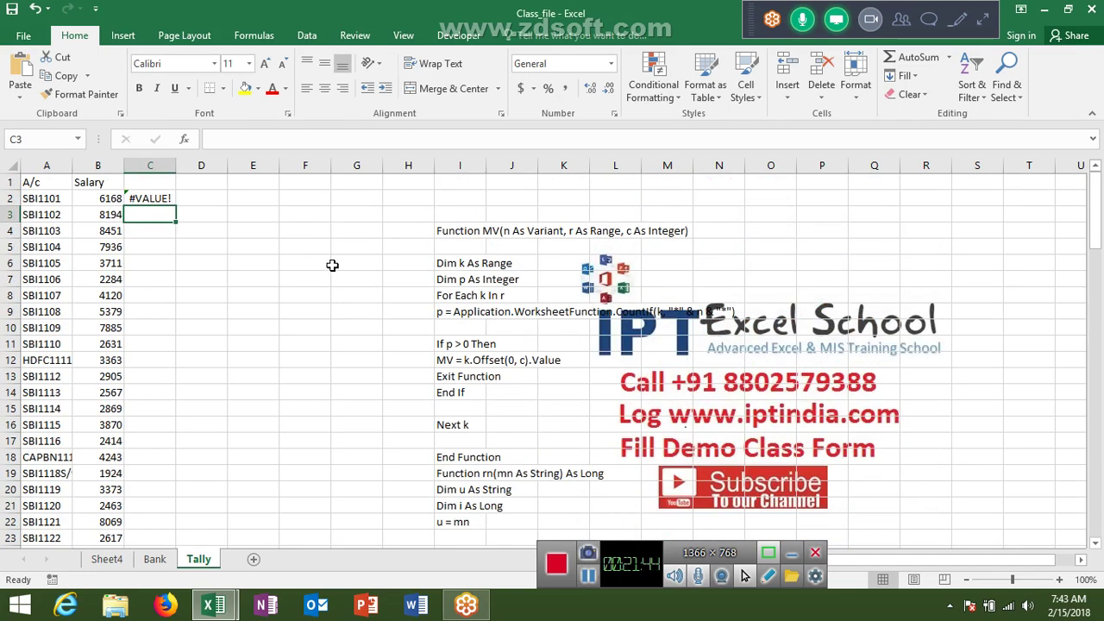